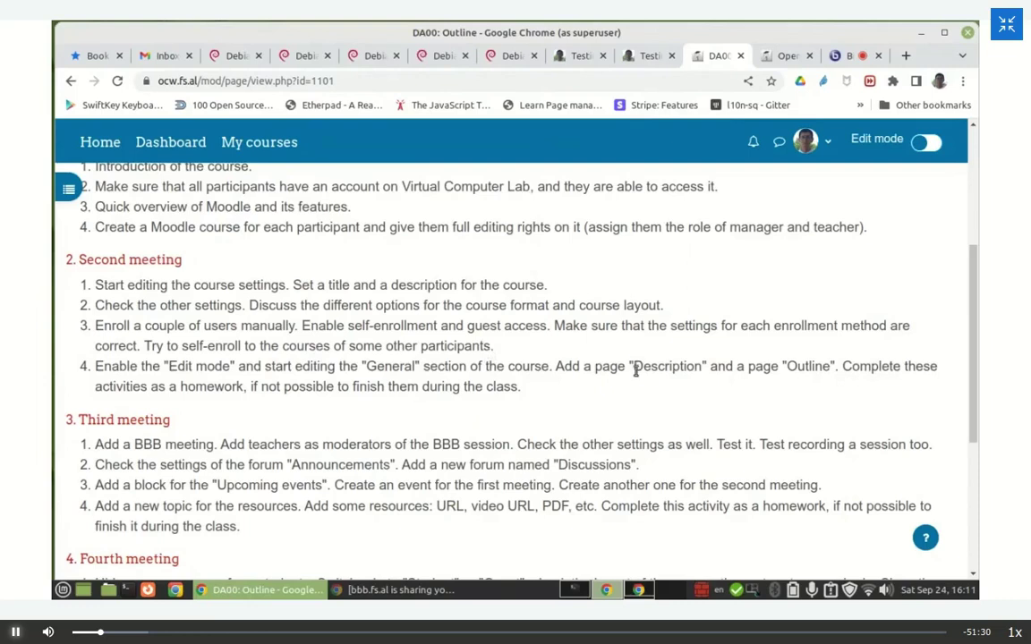
# Step: Switch from the course outline to the OpenCourseWare course list and open the settings of the second course under Debian Academy
pyautogui.moveTo(786, 366); pyautogui.dragTo(835, 367)
pyautogui.click(774, 361)
pyautogui.click(780, 56)
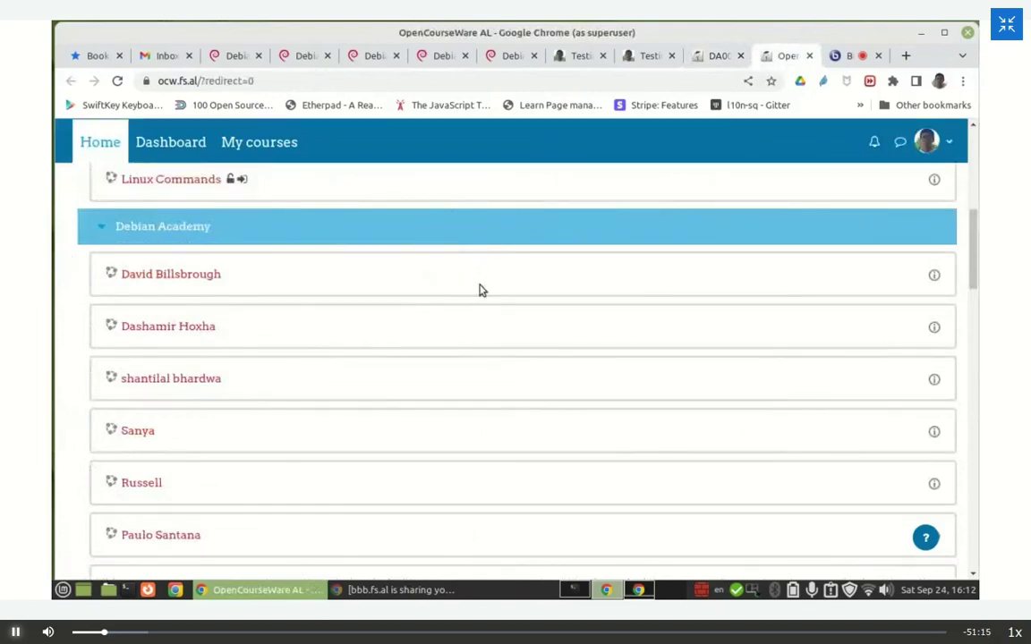
pyautogui.click(159, 328)
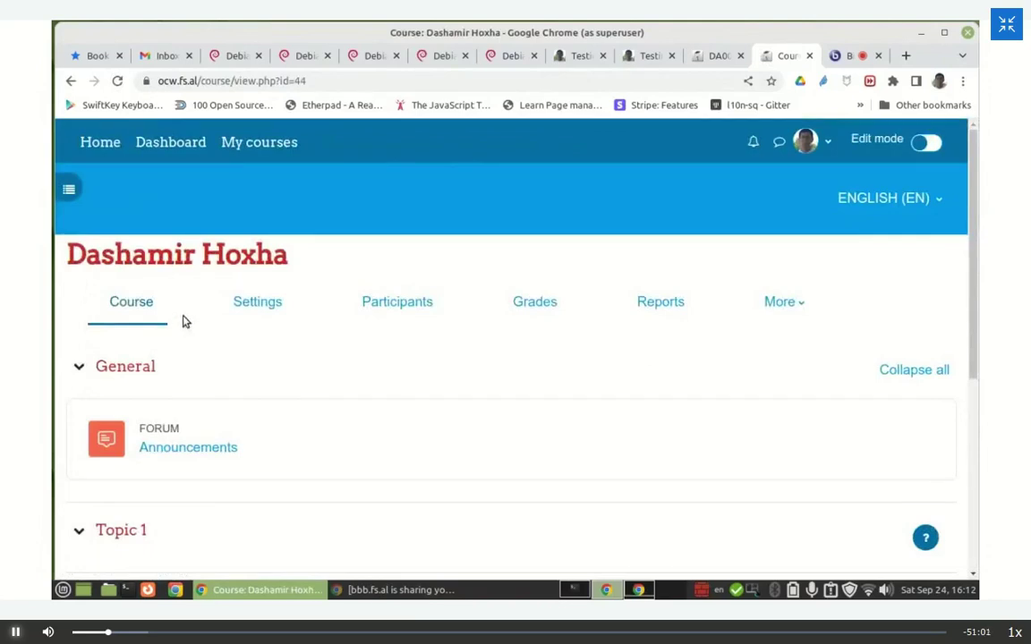
pyautogui.click(254, 304)
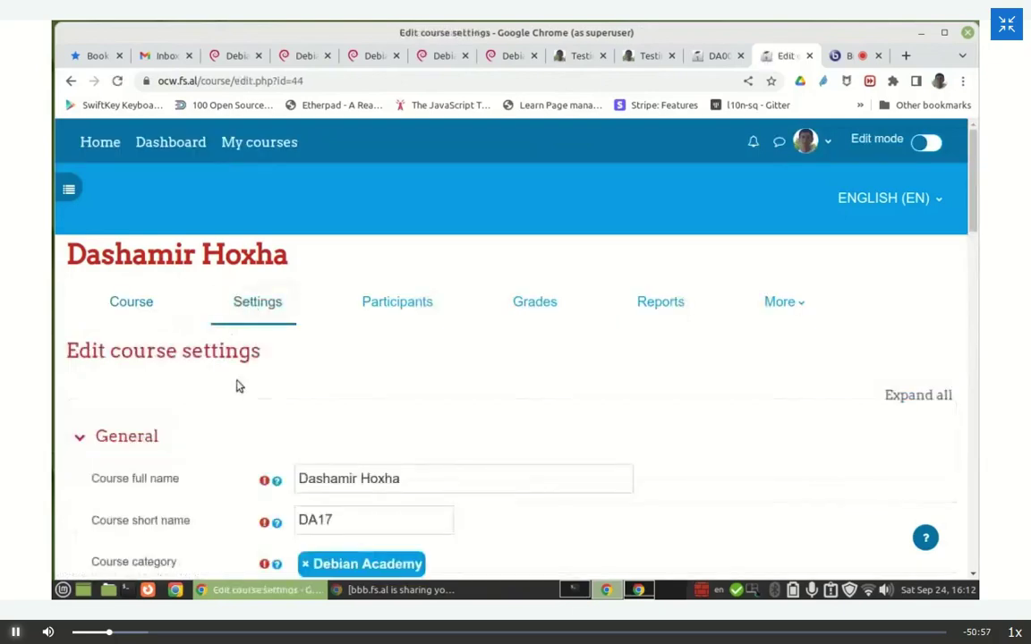
# Step: Replace the course full name with "DebianEdu Training" in the General settings
pyautogui.scroll(-3, 241, 376)
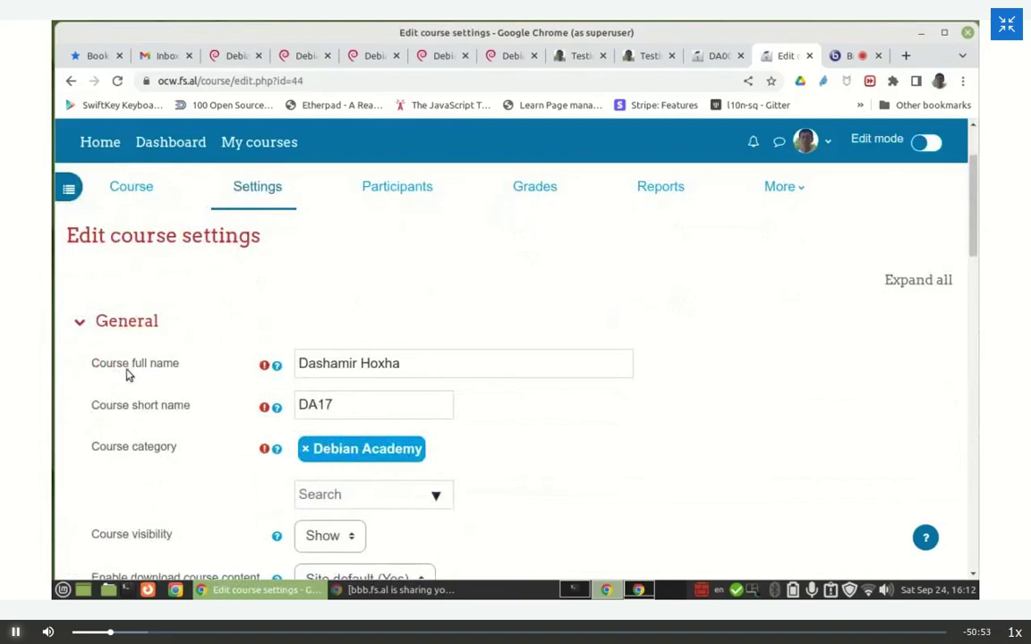
pyautogui.moveTo(400, 363); pyautogui.dragTo(272, 365)
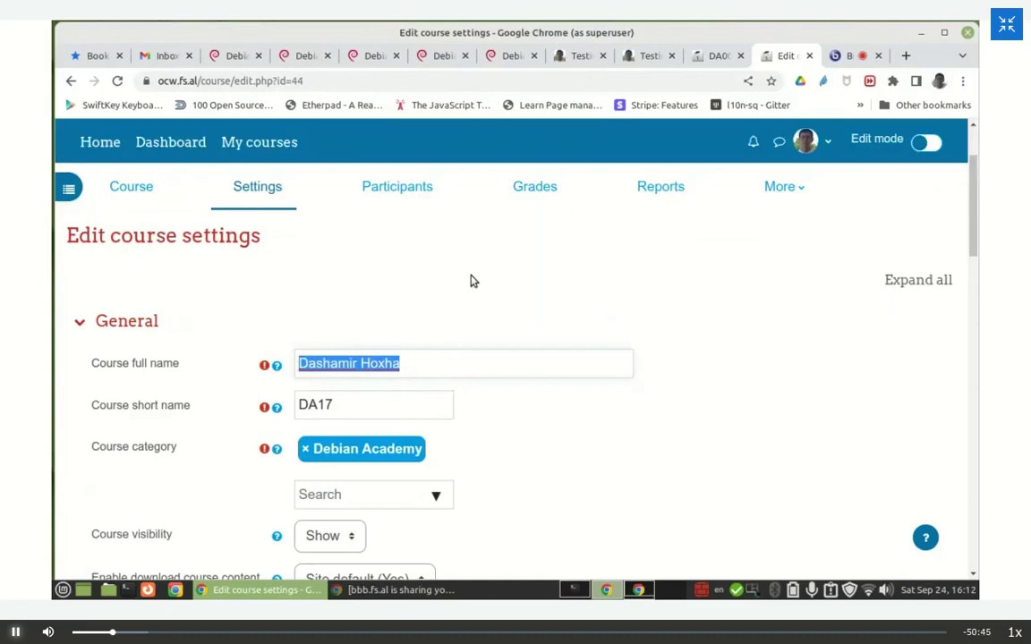
pyautogui.write('DebianEd')
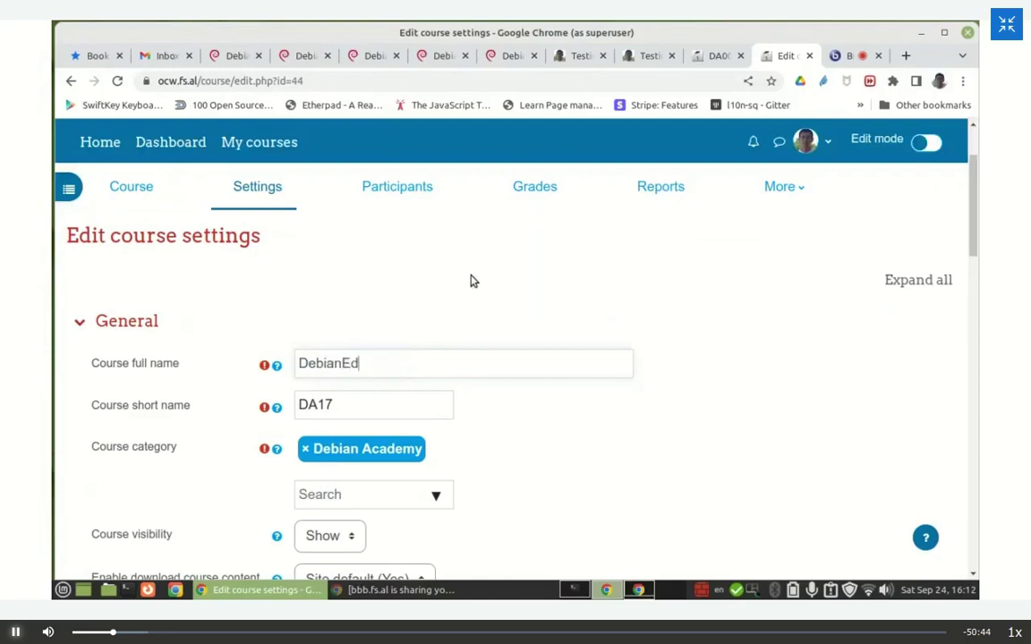
pyautogui.write('u Training')
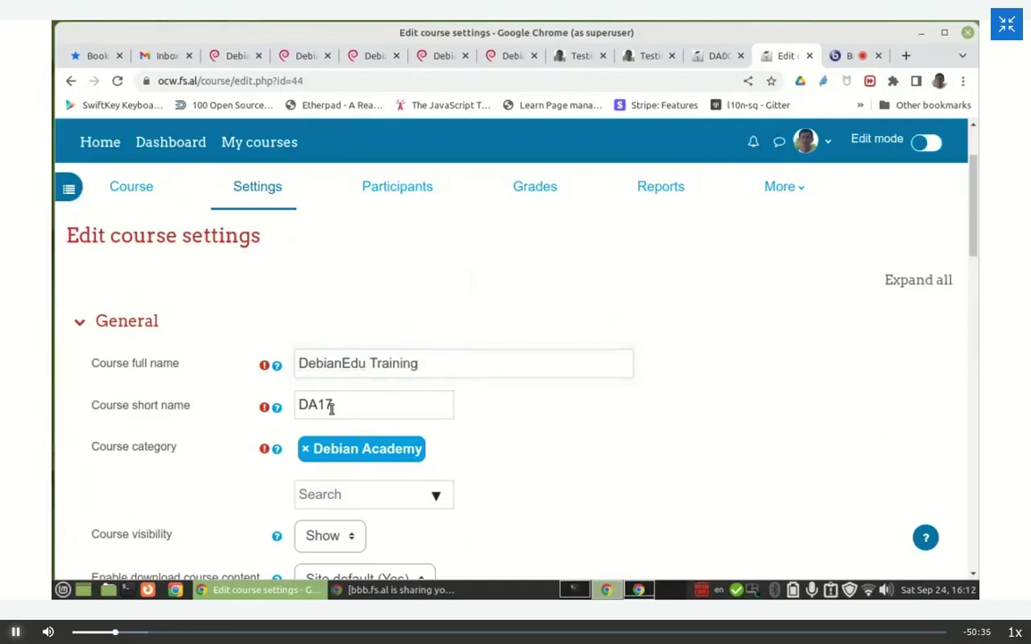
# Step: Examine the course short name, category and date fields in the General settings
pyautogui.moveTo(338, 406); pyautogui.dragTo(302, 404)
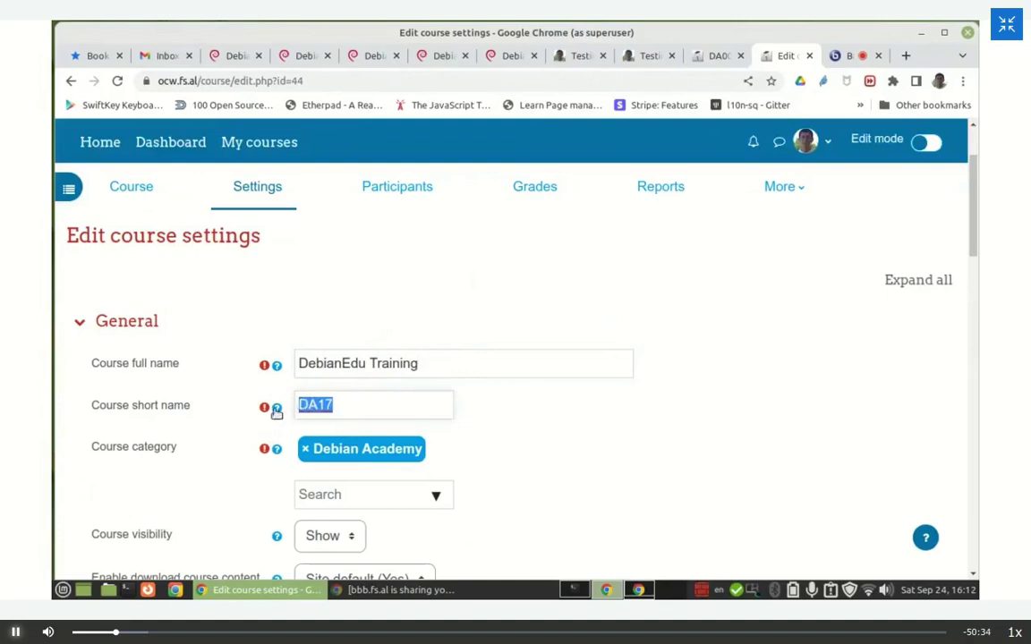
pyautogui.moveTo(277, 410)
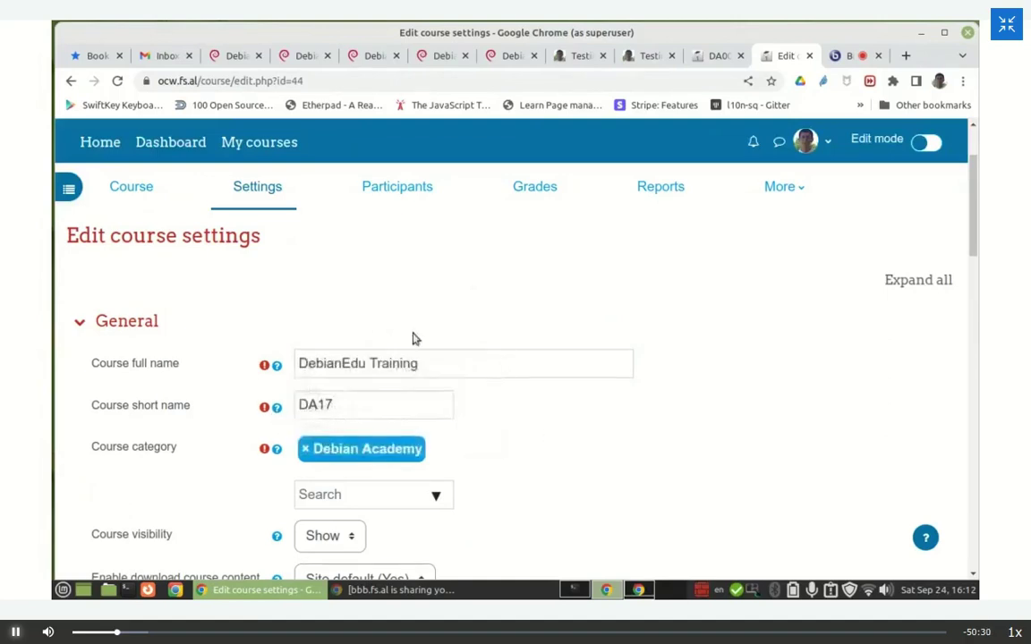
pyautogui.scroll(2, 362, 317)
pyautogui.scroll(-4, 363, 319)
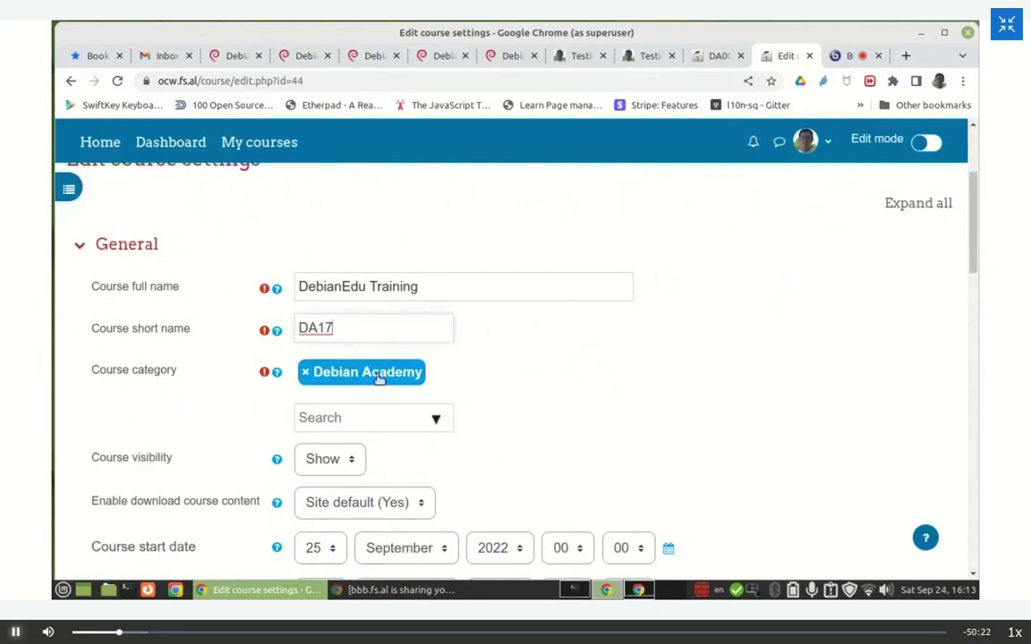
pyautogui.scroll(-3, 464, 380)
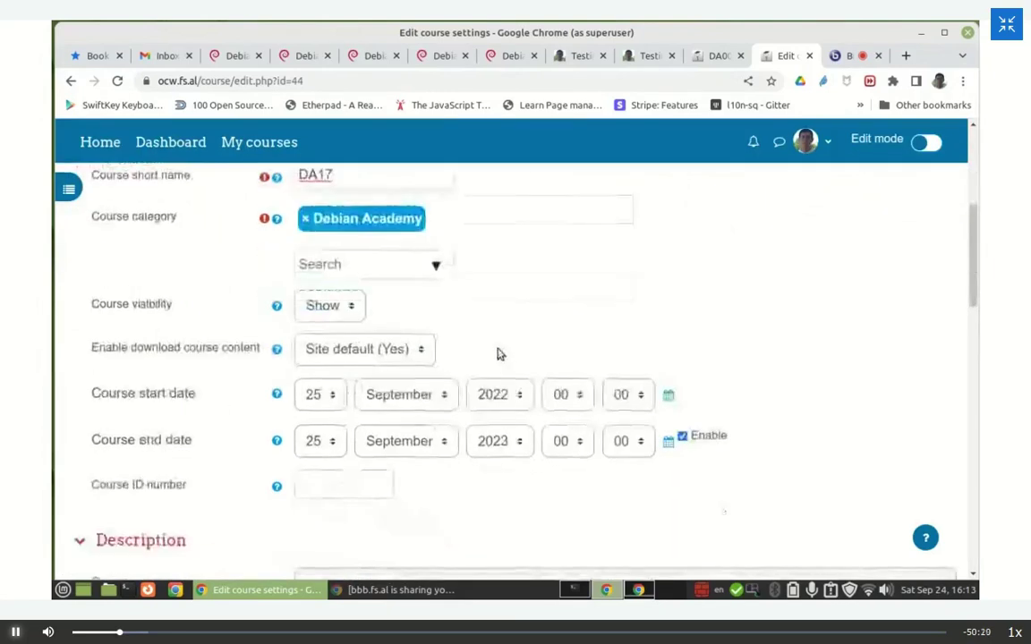
pyautogui.scroll(2, 518, 291)
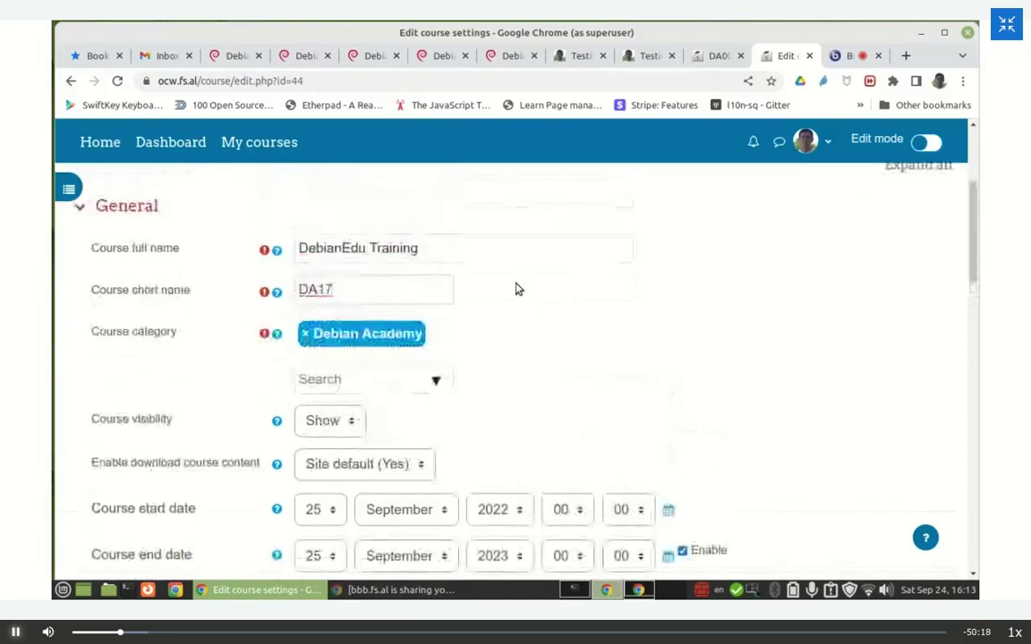
pyautogui.scroll(-2, 515, 289)
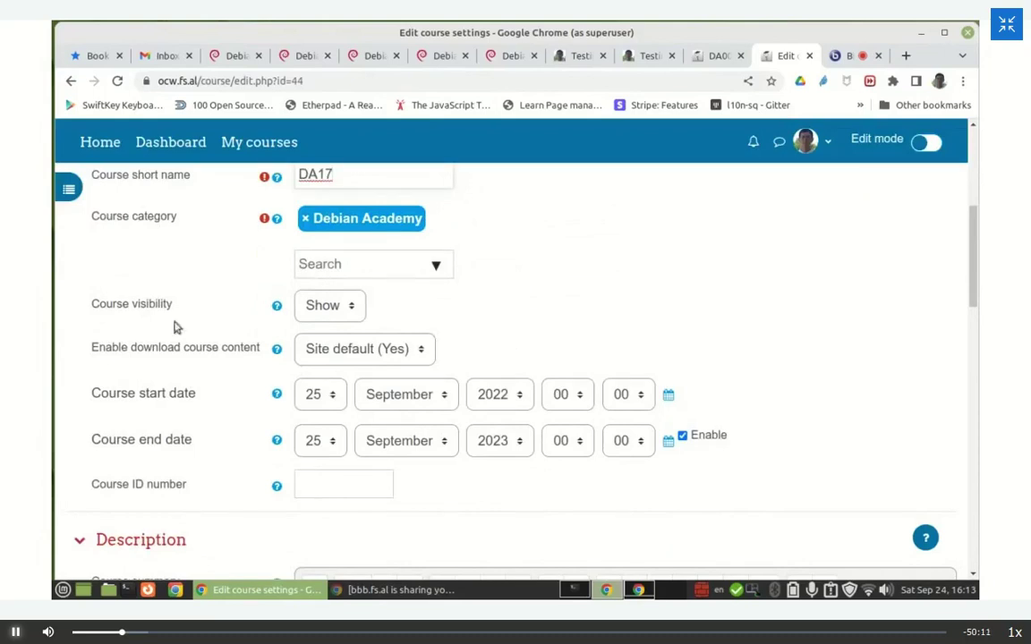
# Step: Set the course visibility to Hide
pyautogui.click(325, 309)
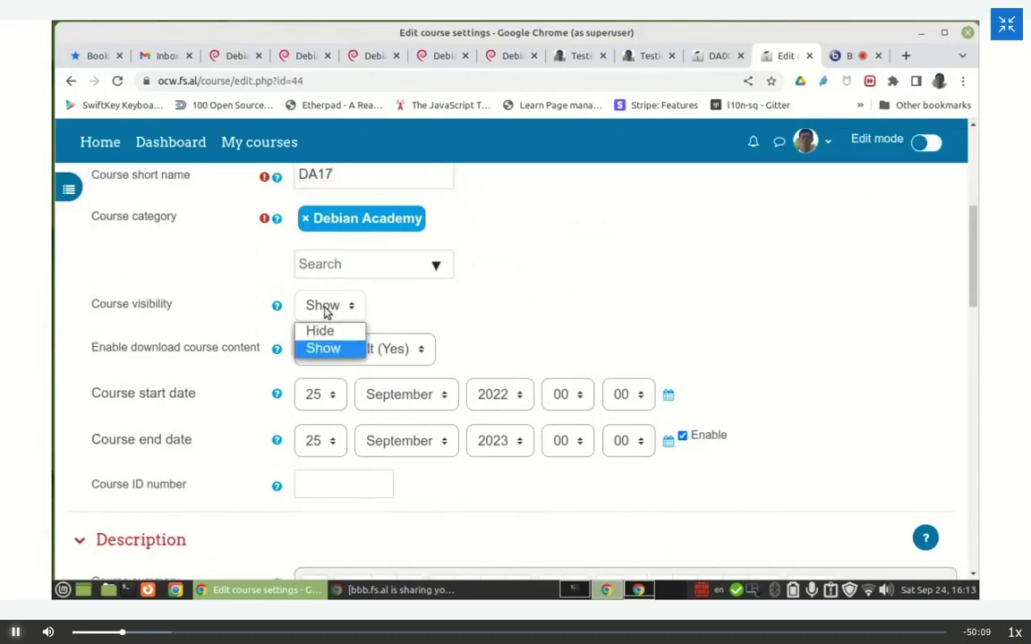
pyautogui.click(321, 333)
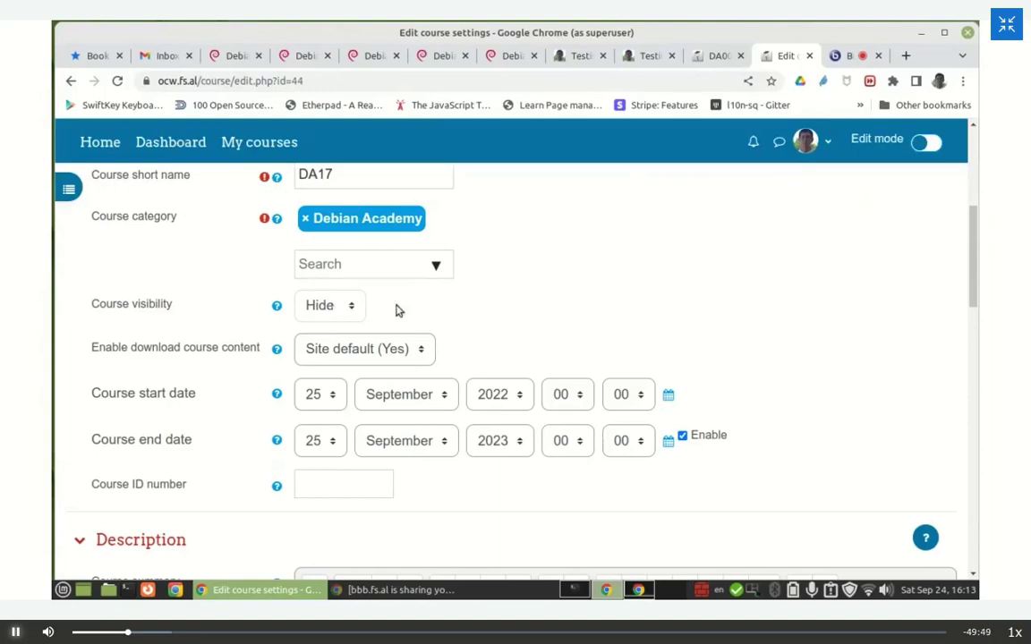
pyautogui.click(319, 308)
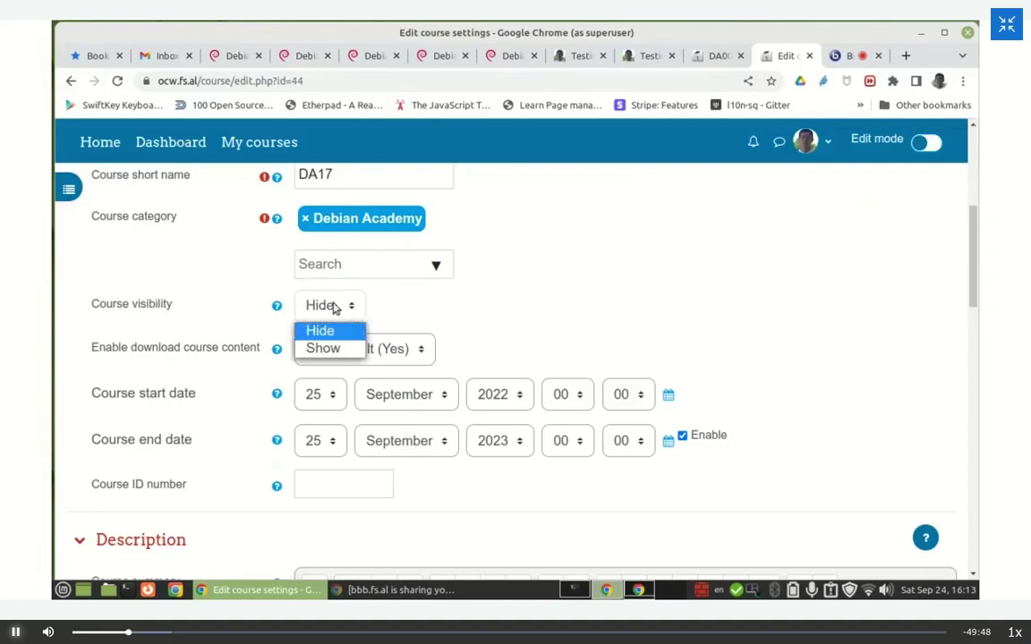
pyautogui.click(397, 307)
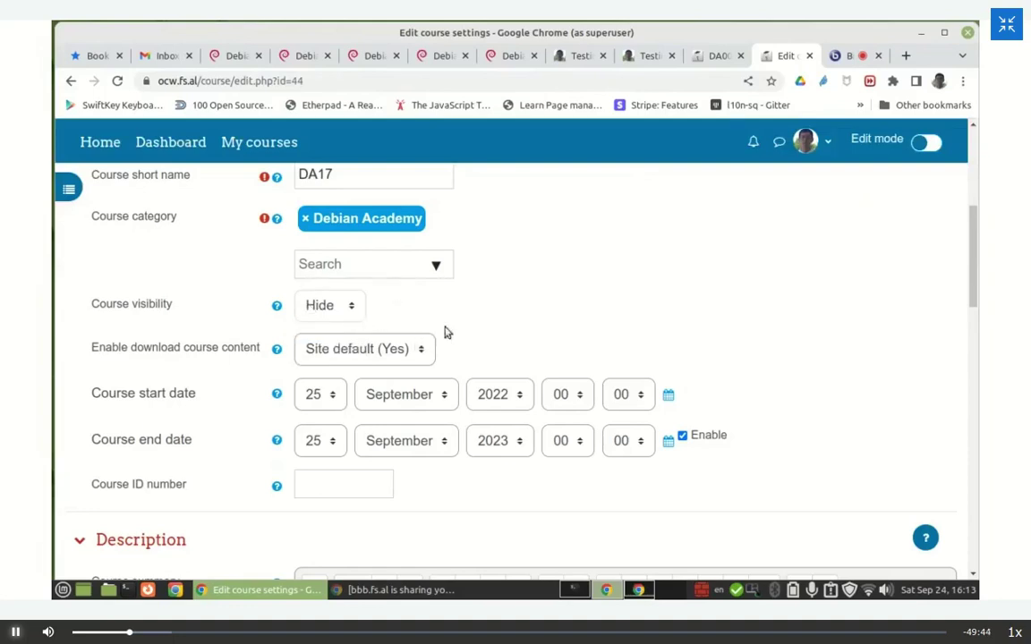
# Step: Disable the course end date in the General settings
pyautogui.scroll(-2, 467, 336)
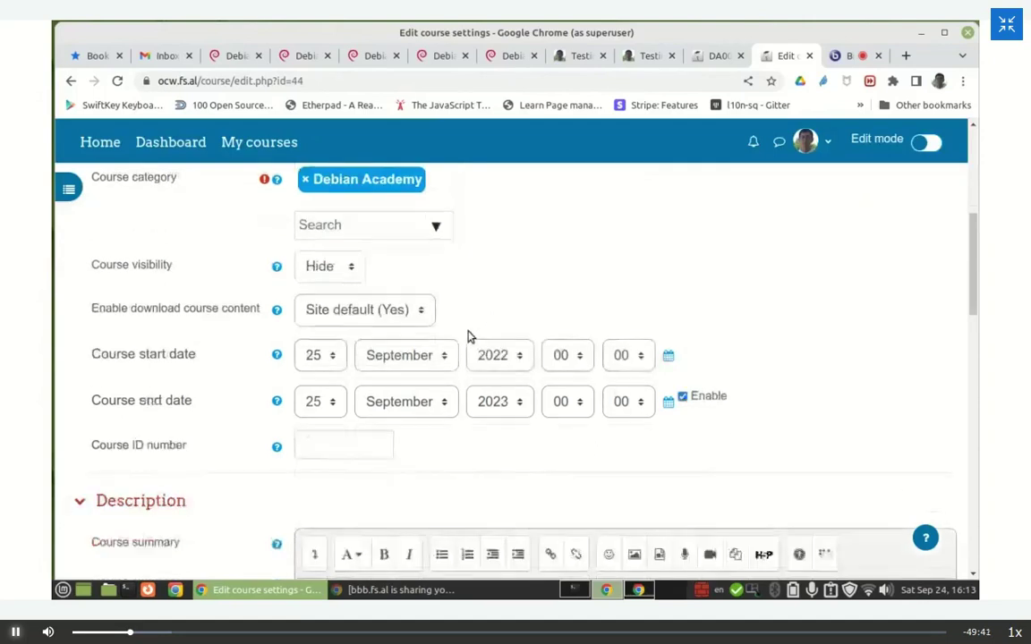
pyautogui.scroll(1, 463, 330)
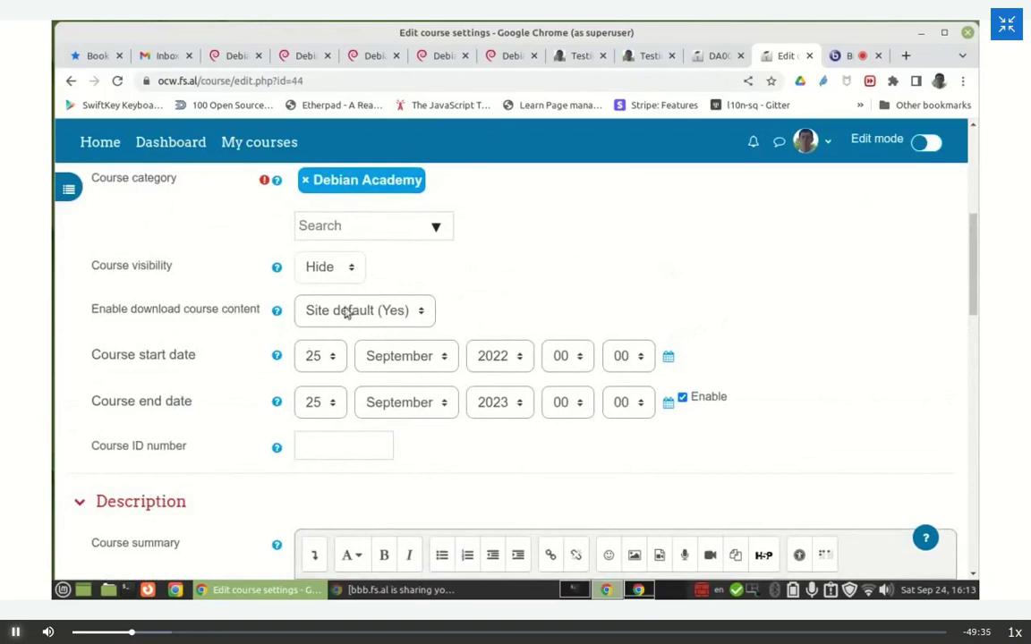
pyautogui.scroll(-2, 513, 271)
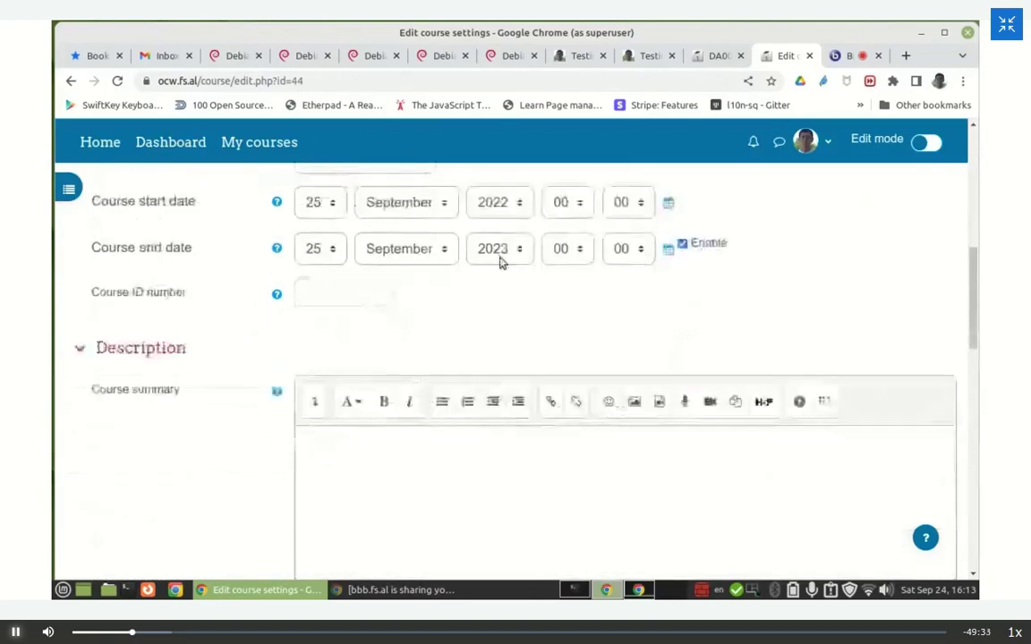
pyautogui.scroll(1, 496, 264)
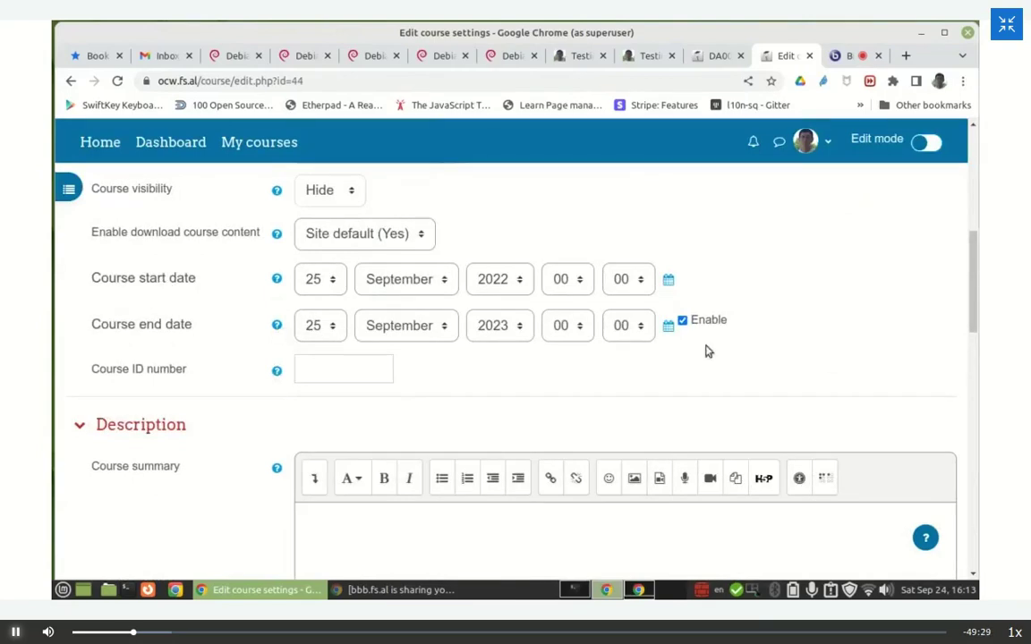
pyautogui.click(683, 322)
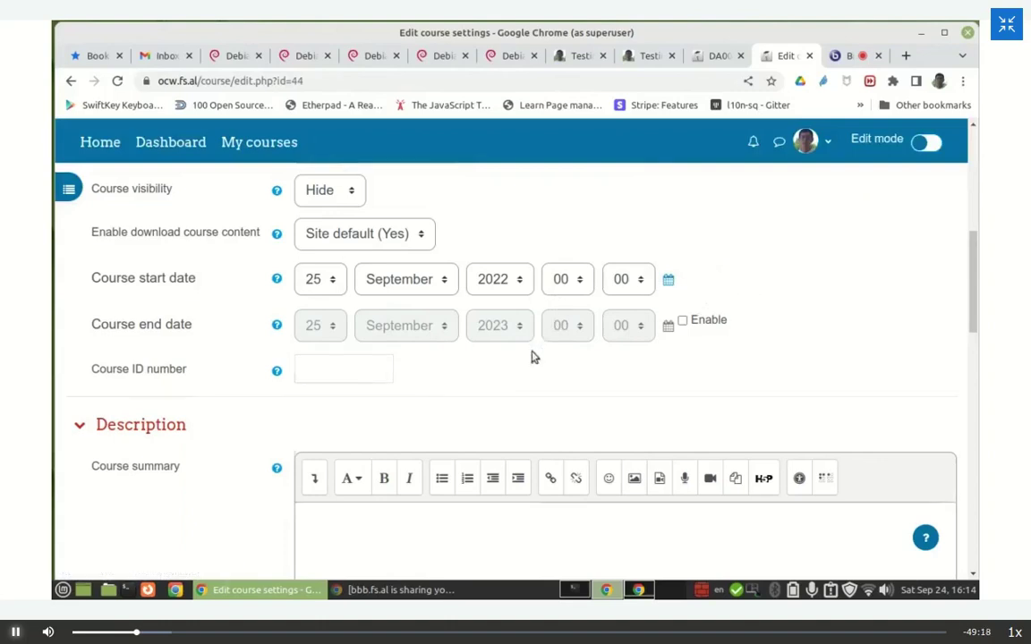
# Step: Save the course settings, display the course and check its title and contents on the course page
pyautogui.scroll(-2, 529, 354)
pyautogui.scroll(-2, 528, 346)
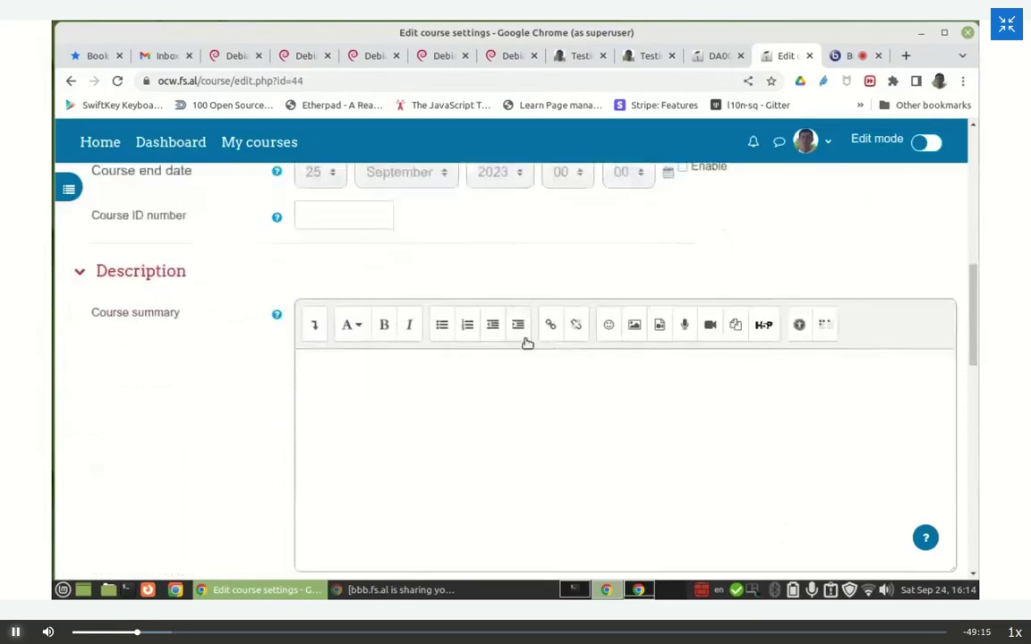
pyautogui.scroll(-1, 525, 340)
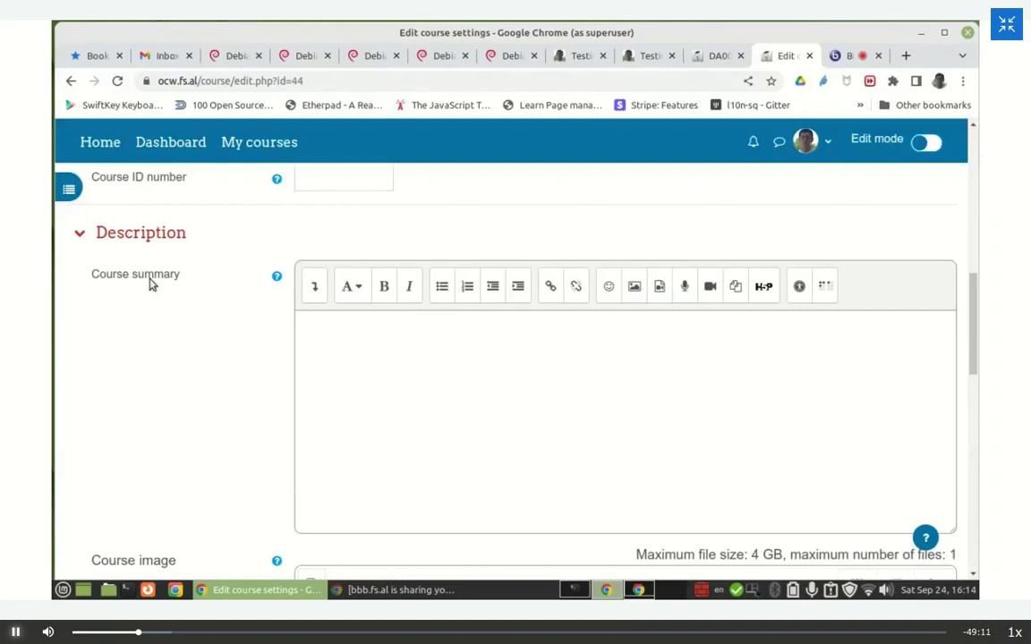
pyautogui.scroll(-10, 874, 335)
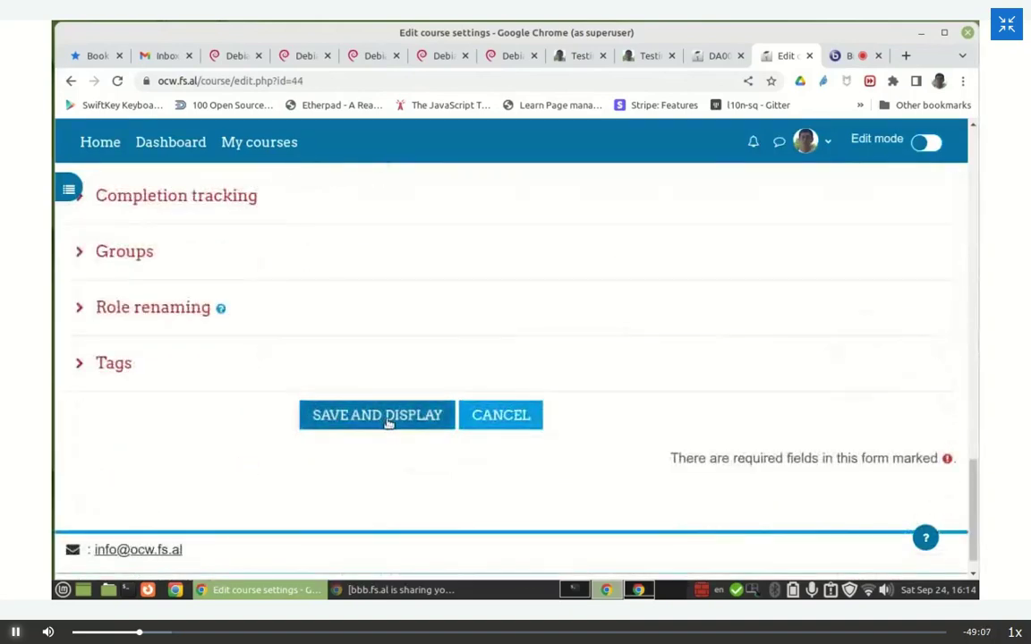
pyautogui.click(387, 417)
pyautogui.scroll(1, 387, 426)
pyautogui.moveTo(67, 258); pyautogui.dragTo(329, 252)
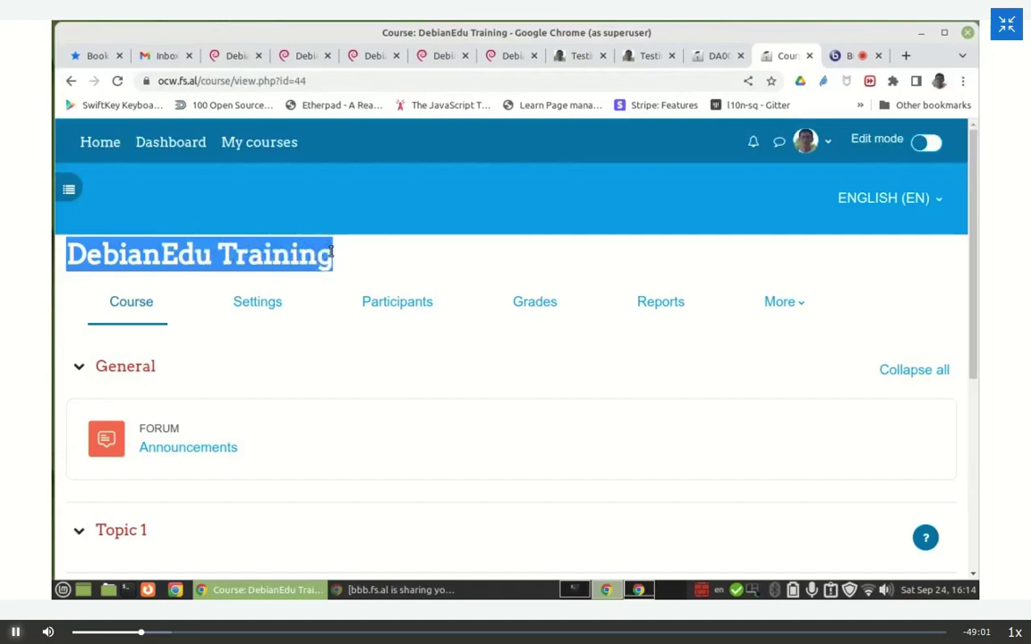
pyautogui.click(350, 254)
pyautogui.scroll(-5, 247, 358)
pyautogui.scroll(5, 248, 353)
# Step: Reopen the course settings and go to the course summary in the Description section
pyautogui.click(255, 304)
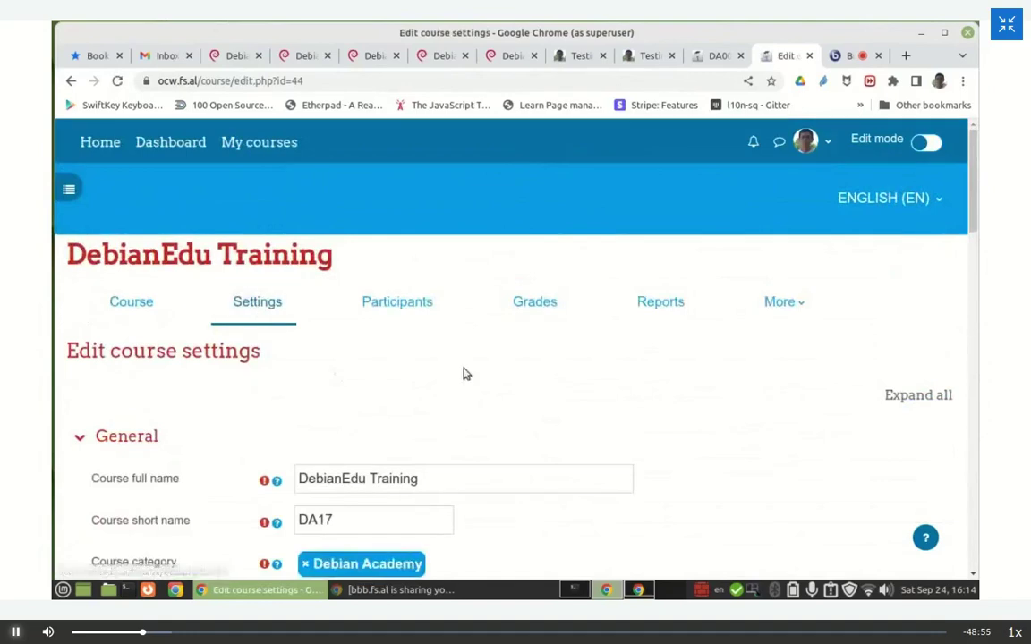
pyautogui.scroll(-3, 519, 315)
pyautogui.scroll(-5, 580, 281)
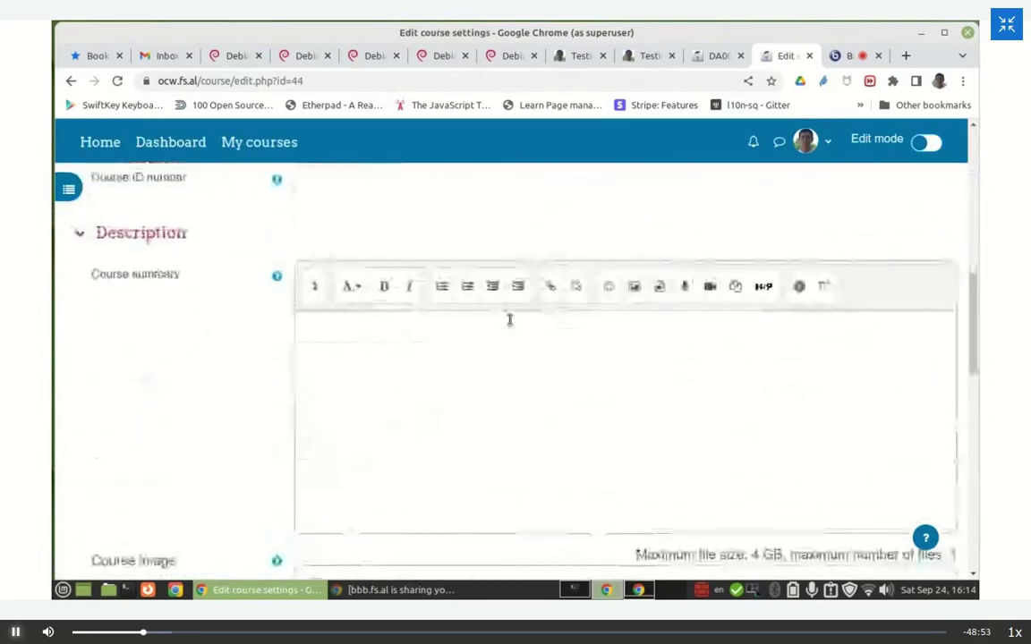
pyautogui.scroll(-2, 165, 287)
pyautogui.scroll(1, 169, 268)
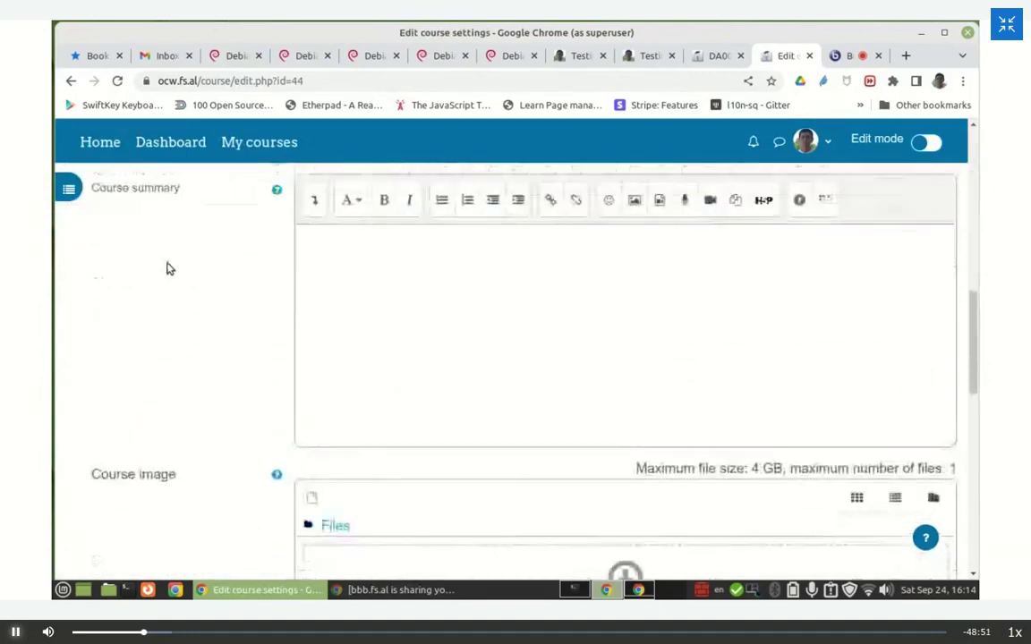
# Step: Begin the course summary with the sentence "In this course we will learn how to install and maintain DebianEdu"
pyautogui.click(324, 293)
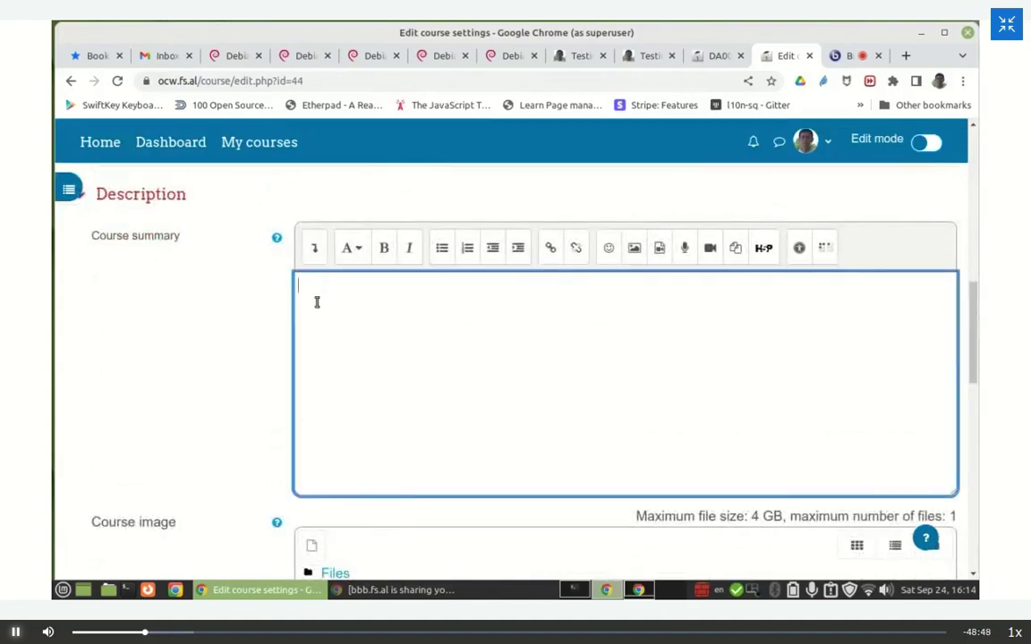
pyautogui.scroll(1, 229, 345)
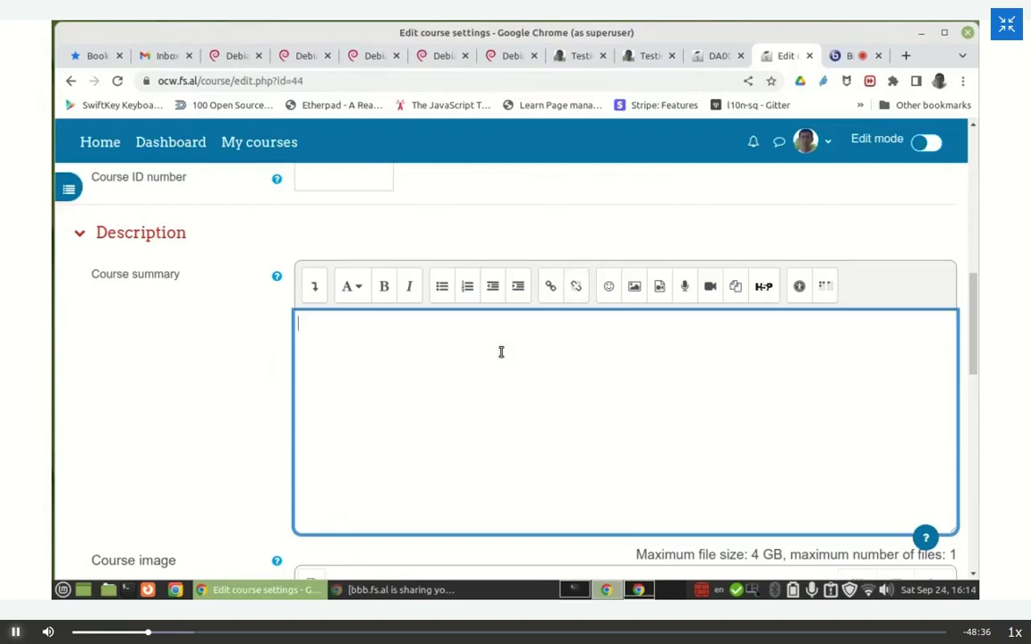
pyautogui.write('rse we will learn how to install')
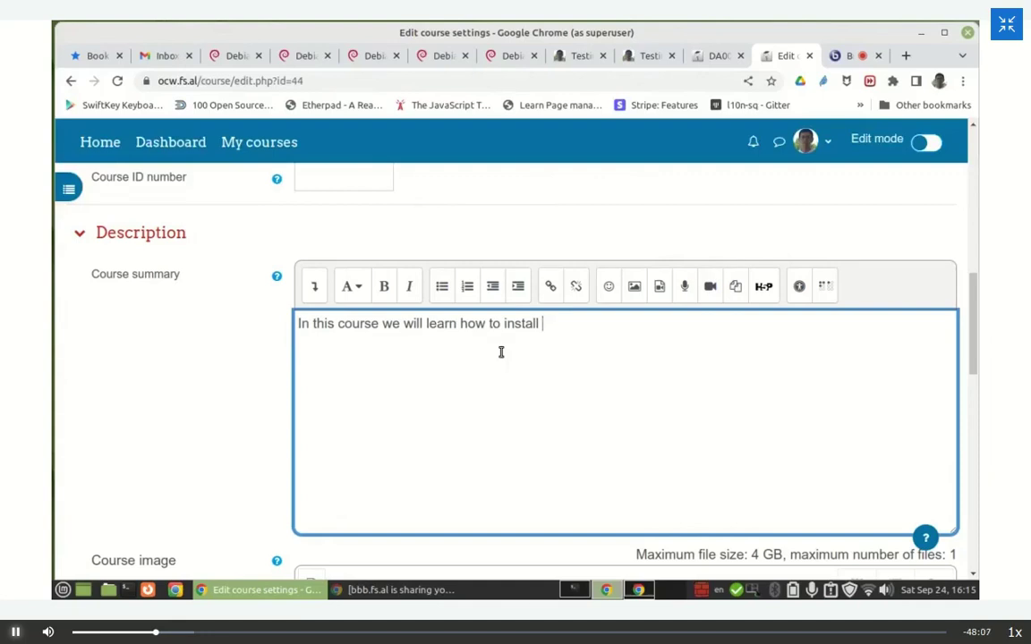
pyautogui.write('ND')
pyautogui.press('BackSpace')
pyautogui.press('BackSpace')
pyautogui.press('BackSpace')
pyautogui.write('and maintain')
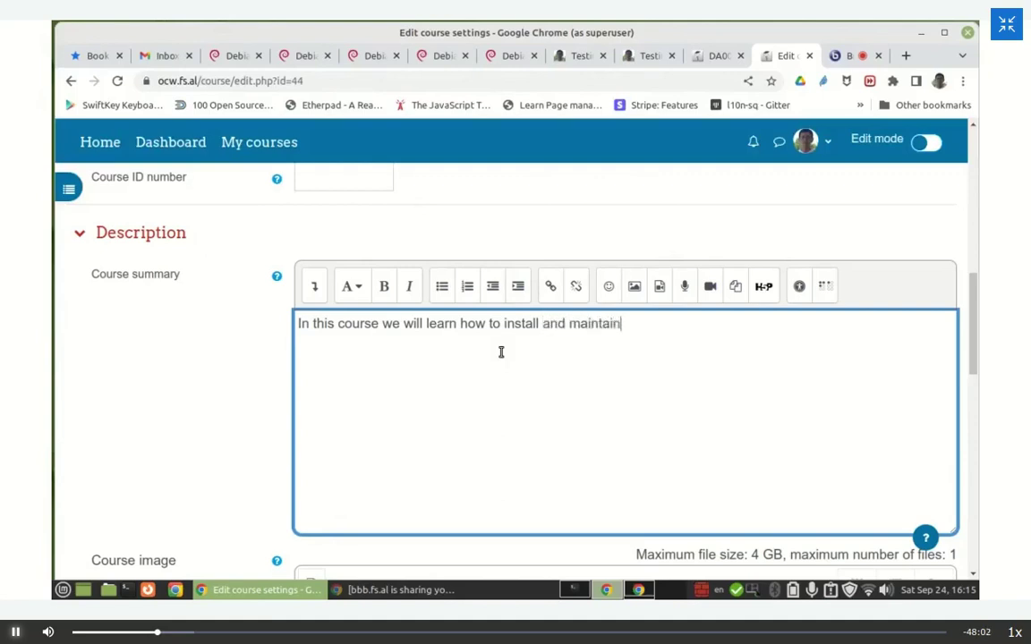
pyautogui.write(' DebianEdu')
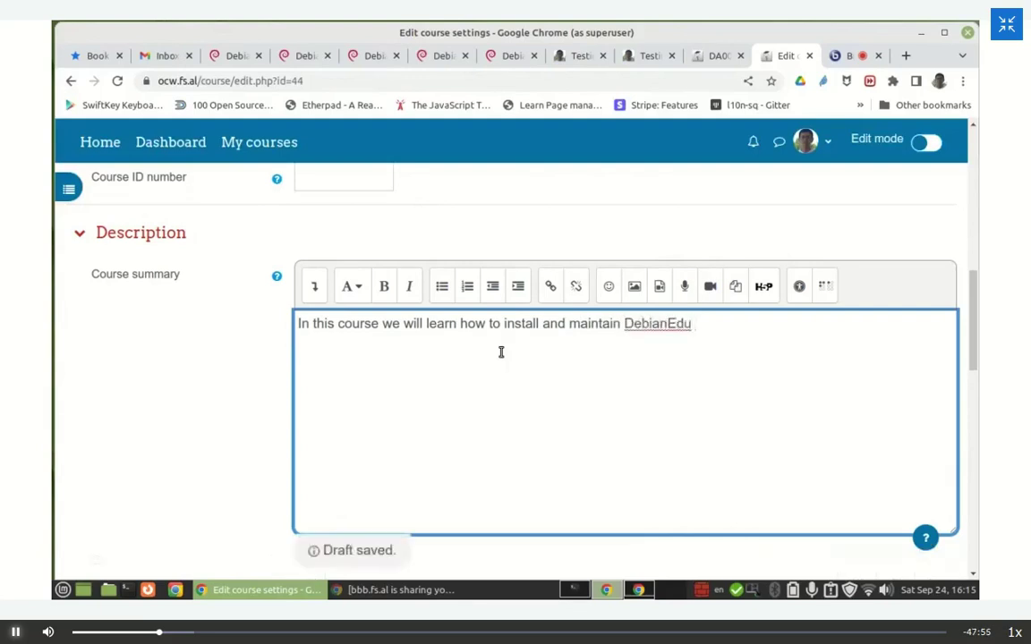
pyautogui.press('BackSpace')
# Step: Continue the course summary with ". We are going to install it on a virtual environment on the cloud, so that we see all the needed steps."
pyautogui.write('. We are going to ')
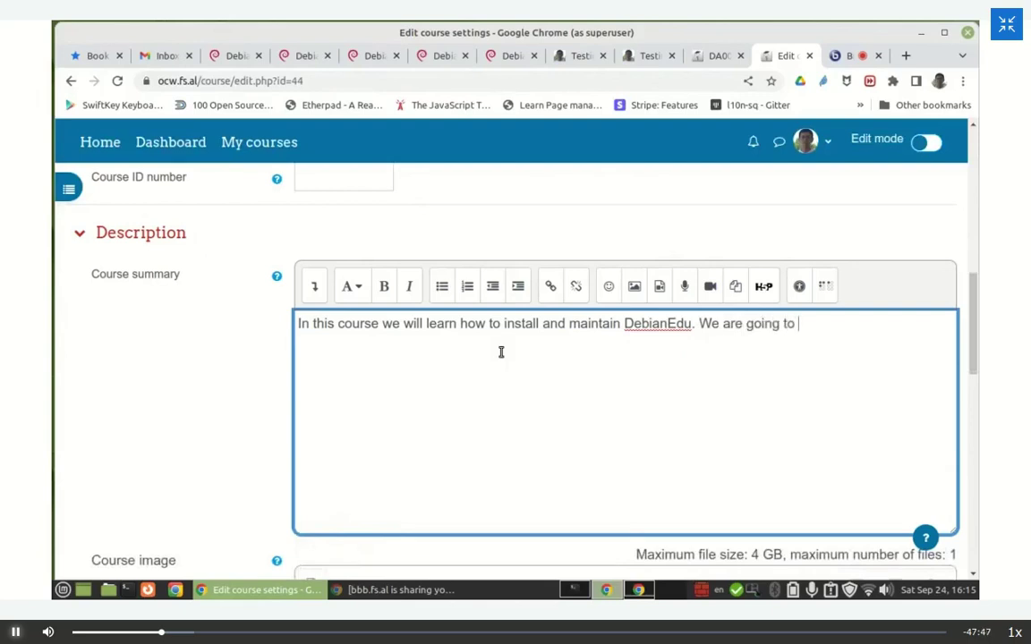
pyautogui.write('install it on ')
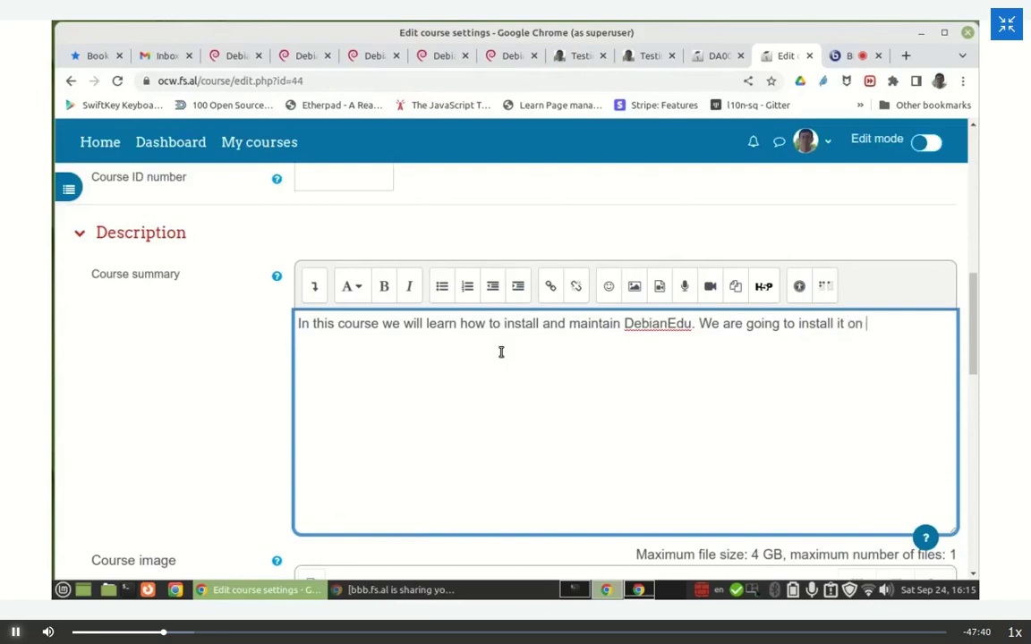
pyautogui.write('a virtual environment')
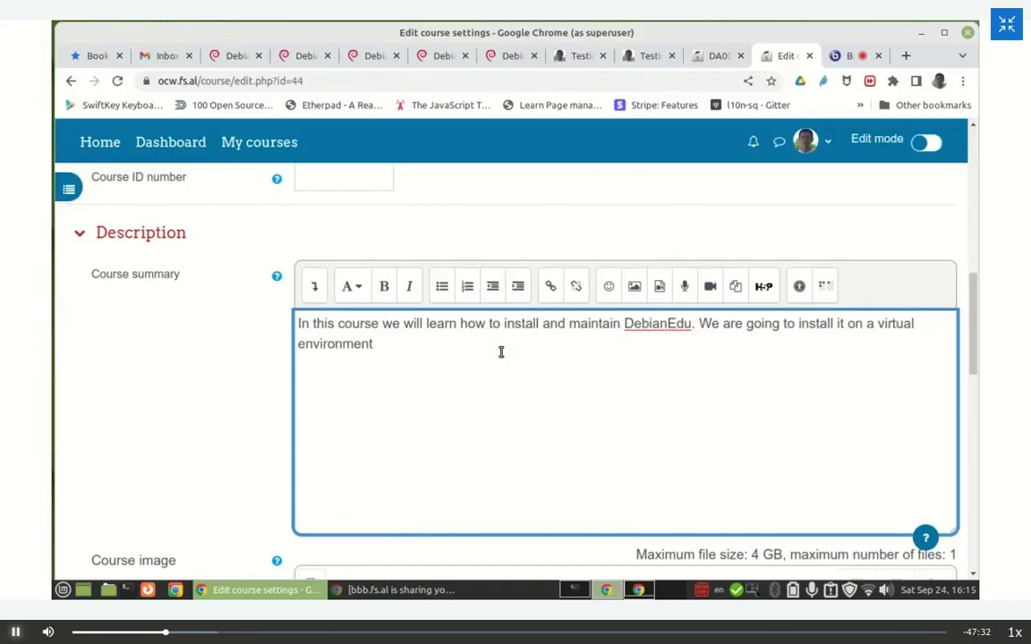
pyautogui.write('on the cloud')
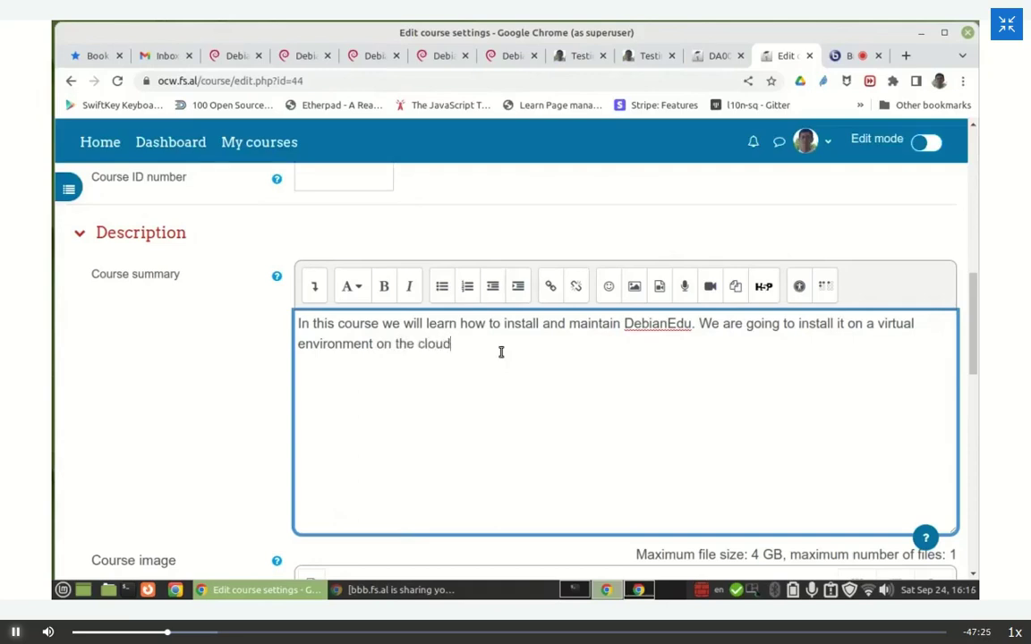
pyautogui.write(', so that we see all the need')
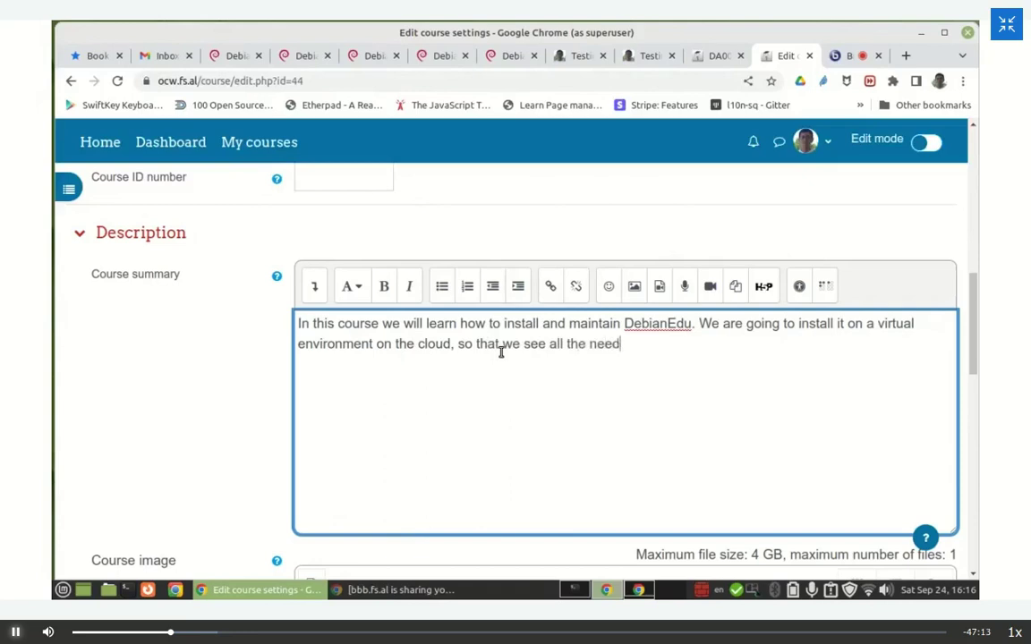
pyautogui.write('ed steps')
pyautogui.press('BackSpace')
pyautogui.write('.')
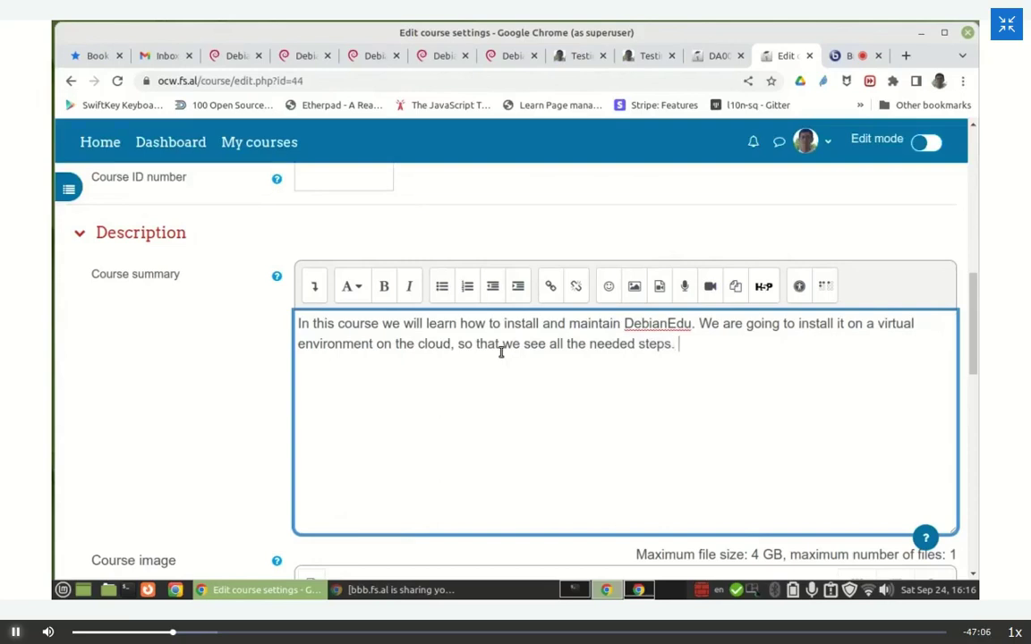
# Step: Add to the course summary: "We are going to install a main server combined with LTSP, then we are going to test diskless clients"
pyautogui.write(' We are going t')
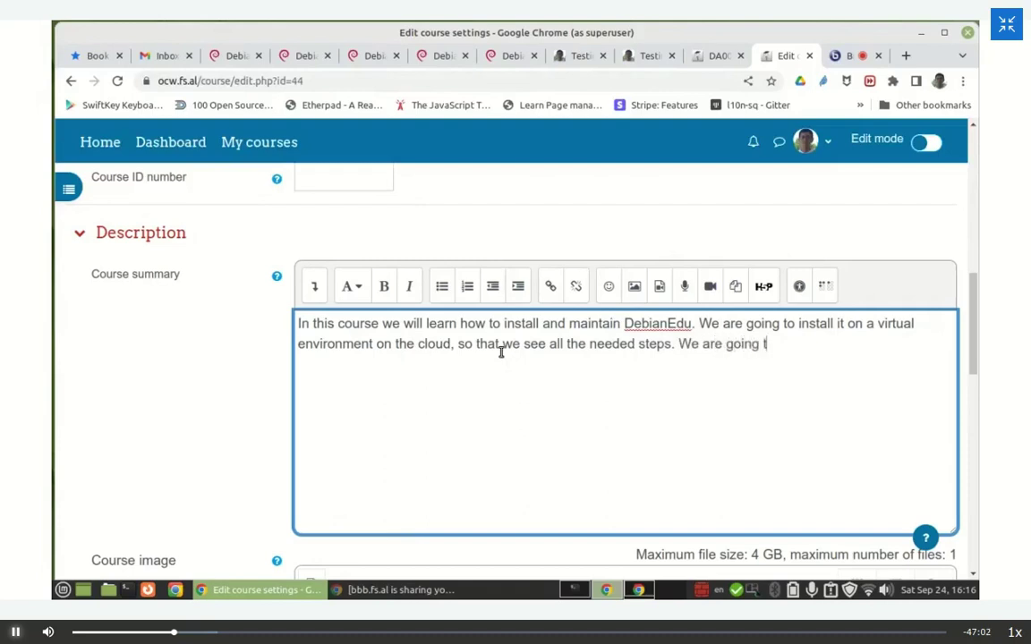
pyautogui.write('o install a main server')
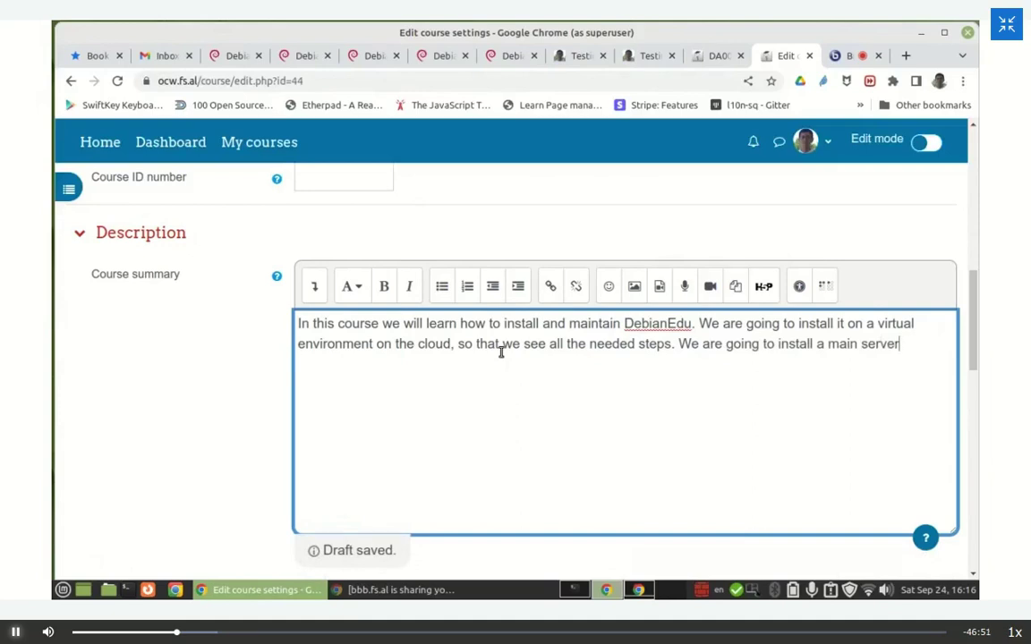
pyautogui.write(' combined with LTSP')
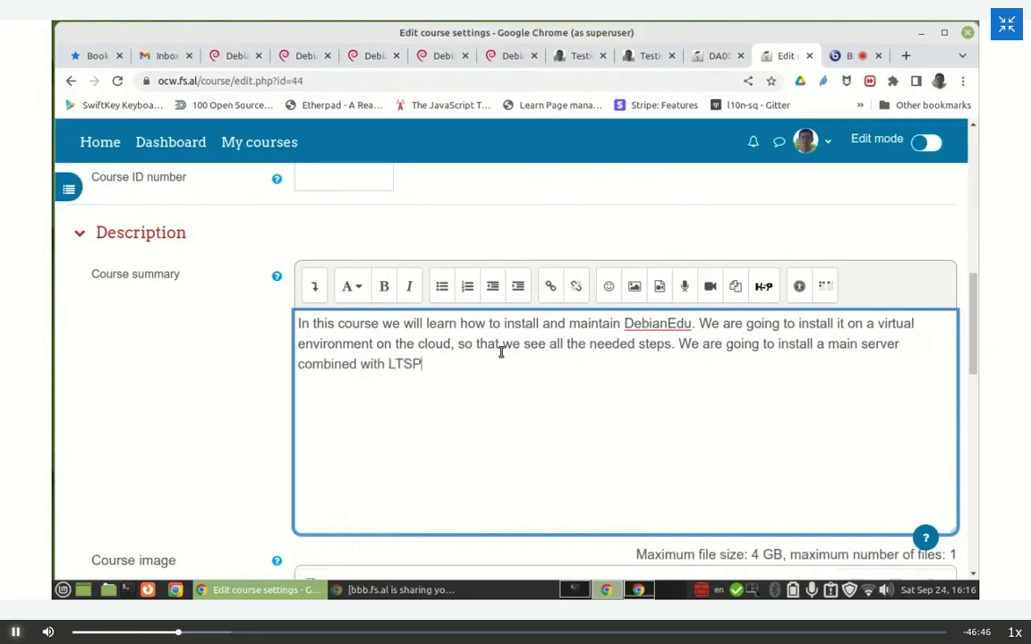
pyautogui.write(', then we')
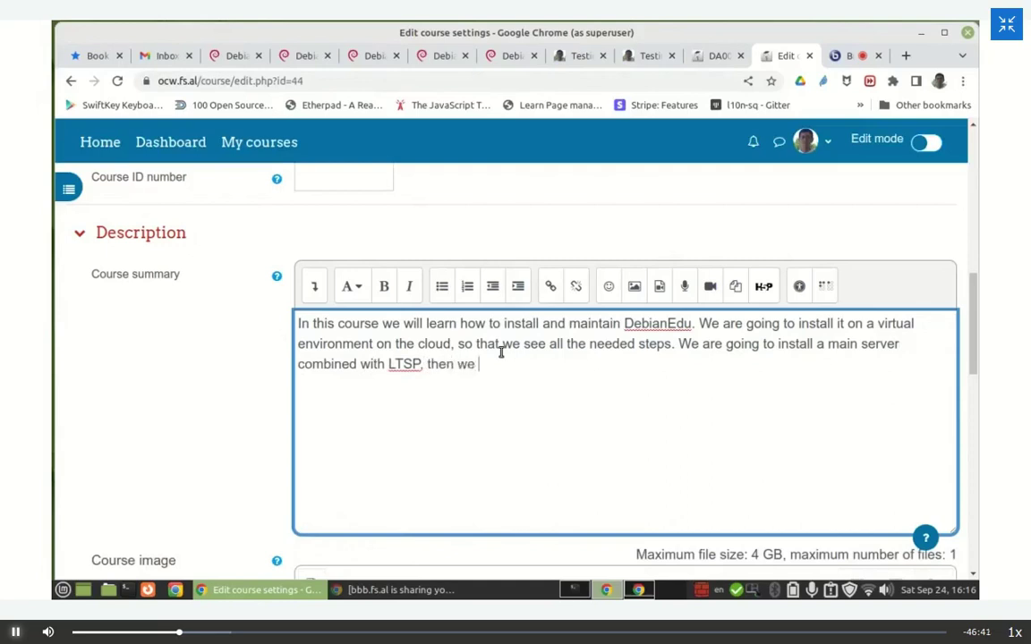
pyautogui.write(' are going to te')
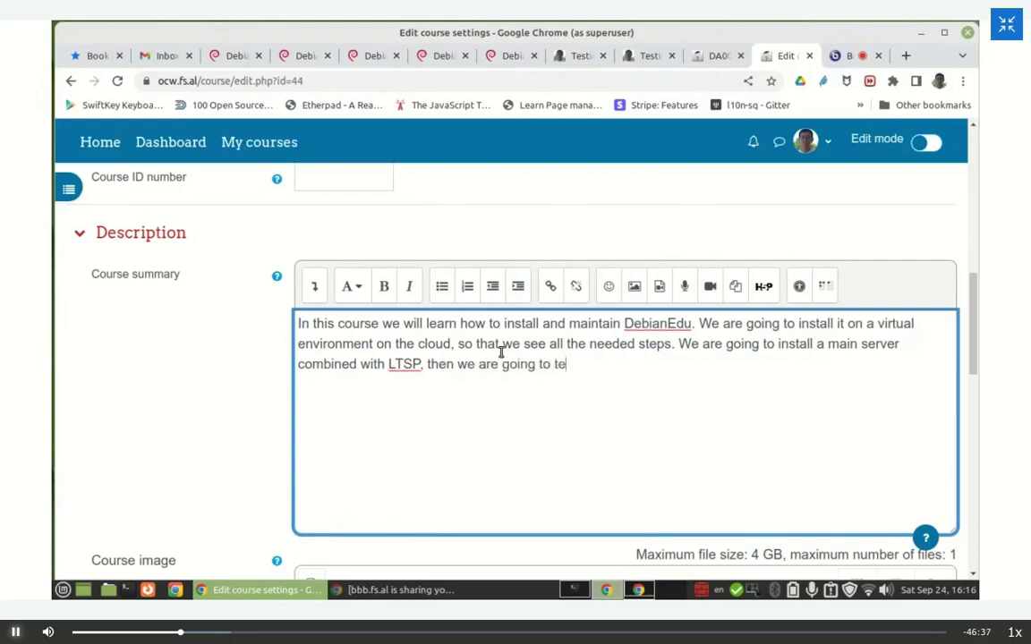
pyautogui.write('st diskless clien')
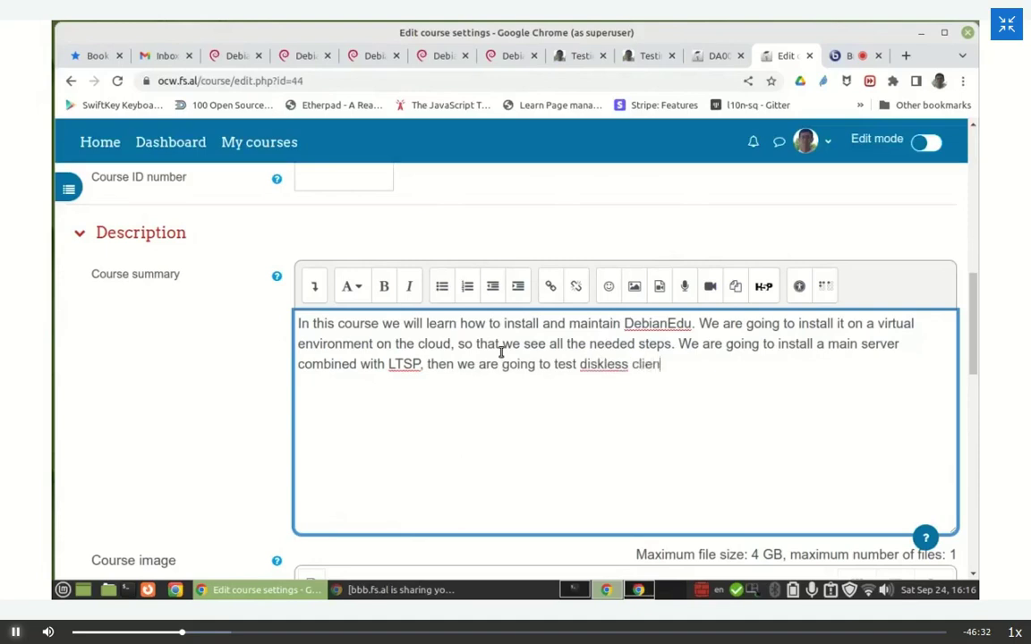
pyautogui.write('ts')
# Step: Try the spelling "discless" in the course summary, look at its spelling suggestions and restore "diskless"
pyautogui.press('Left')
pyautogui.press('Left')
pyautogui.press('Left')
pyautogui.press('Left')
pyautogui.press('Left')
pyautogui.press('Left')
pyautogui.press('BackSpace')
pyautogui.write('c')
pyautogui.rightClick(601, 368)
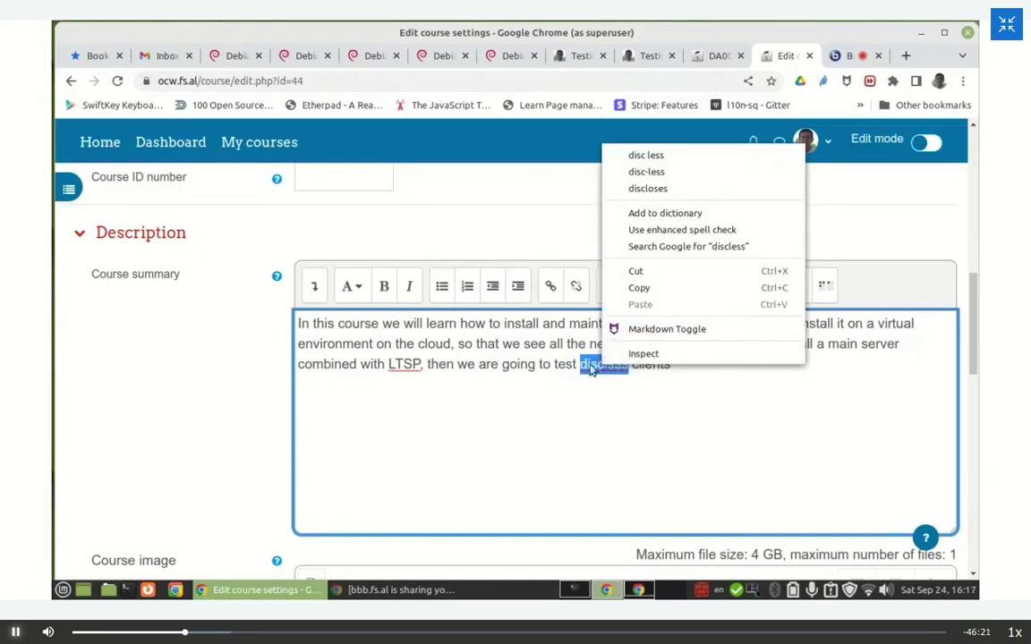
pyautogui.press('Escape')
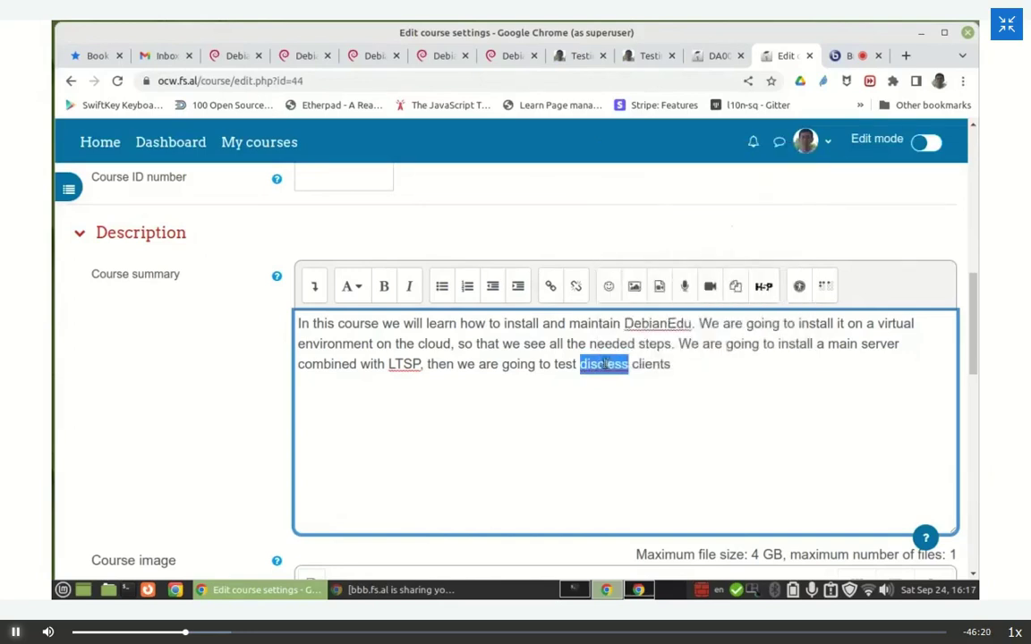
pyautogui.click(605, 364)
pyautogui.press('BackSpace')
pyautogui.write('k')
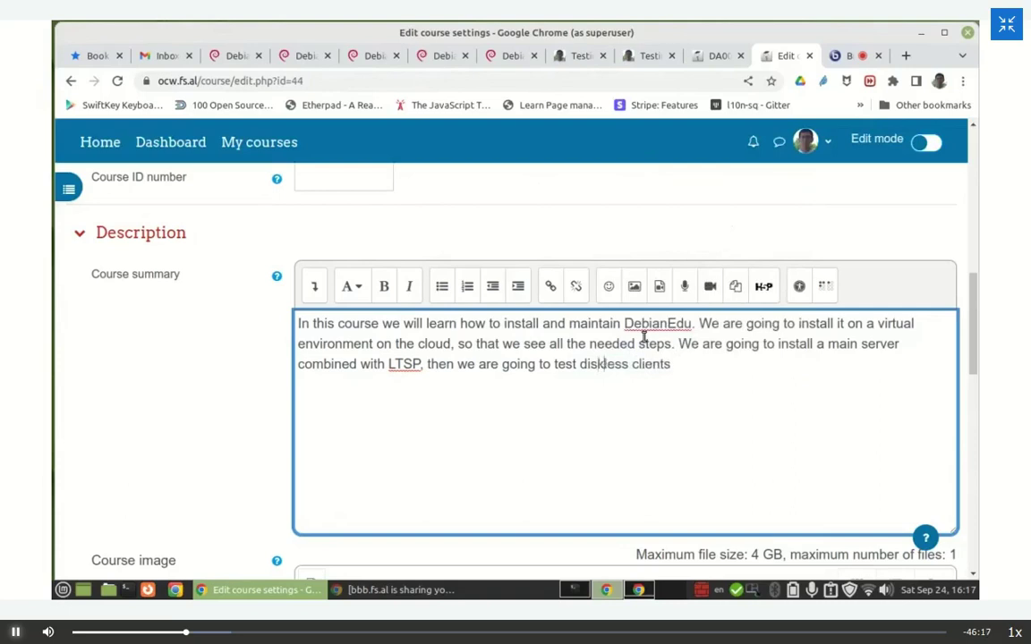
# Step: Extend the list after "diskless clients" in the course summary with ", thin clients, workstations, roaming workstations, etc"
pyautogui.click(677, 360)
pyautogui.write(', thin clients')
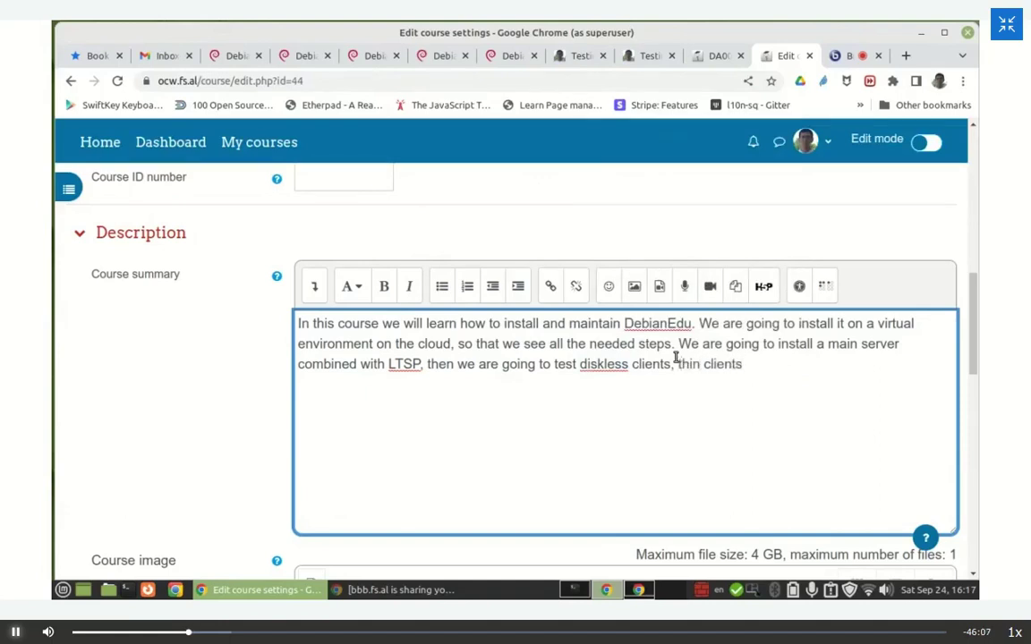
pyautogui.write(', workstations')
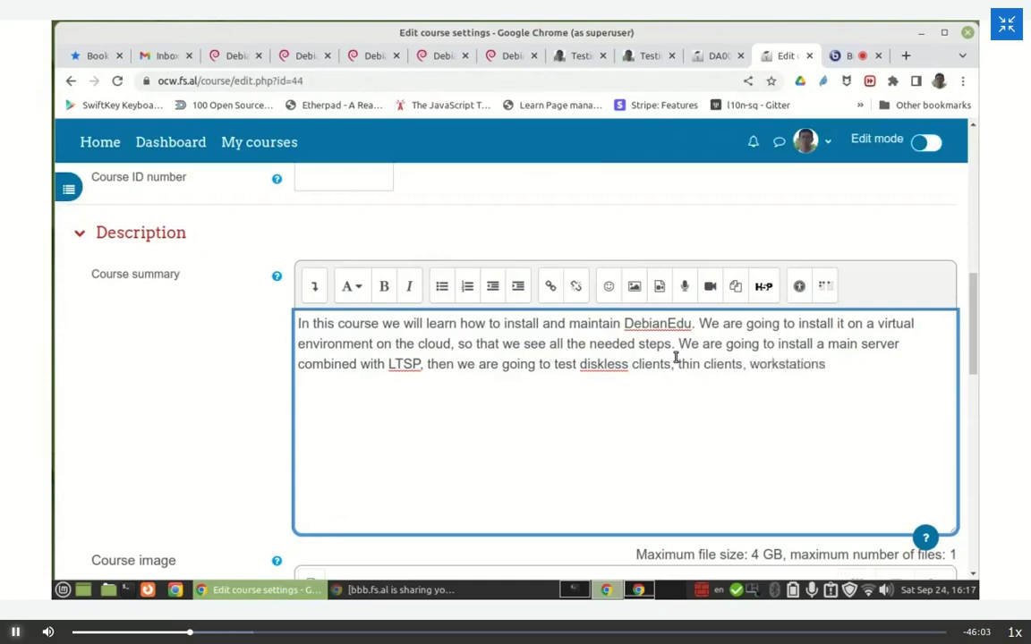
pyautogui.write(', roaming w')
pyautogui.write('orkstatio')
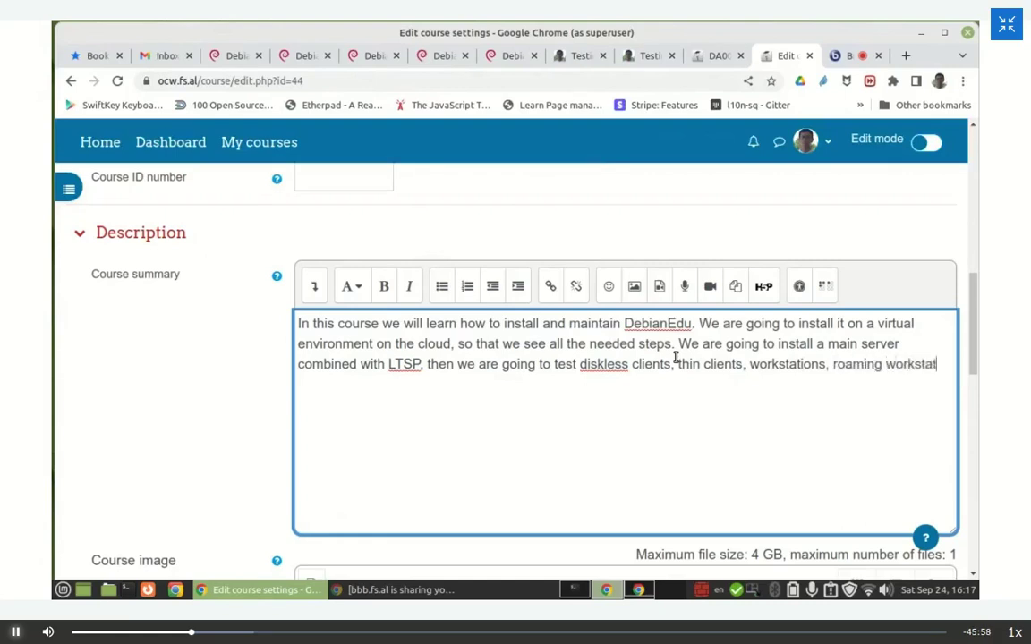
pyautogui.write('ns')
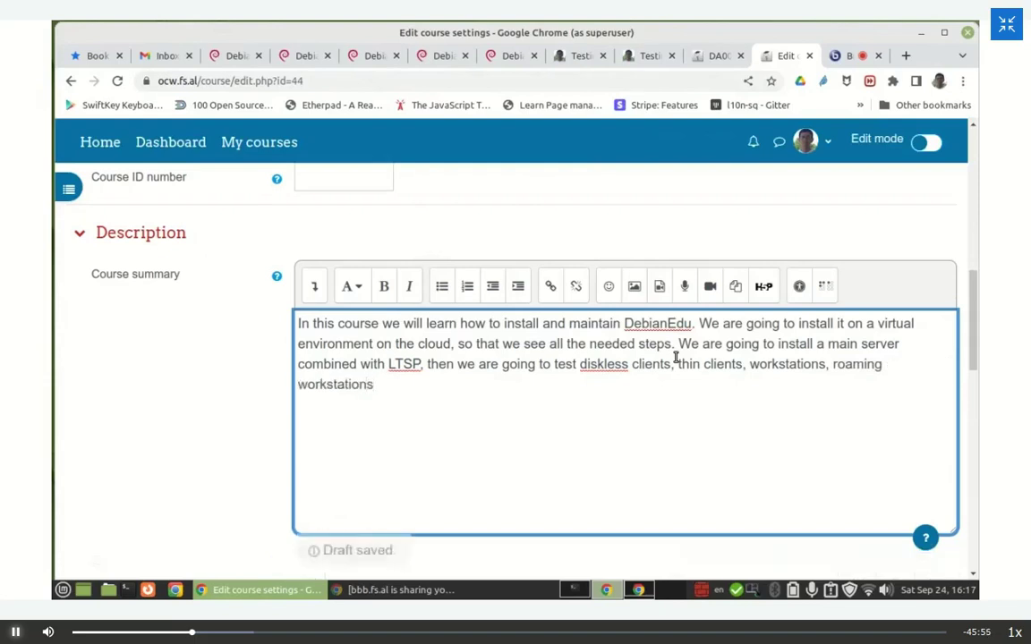
pyautogui.write(', etc')
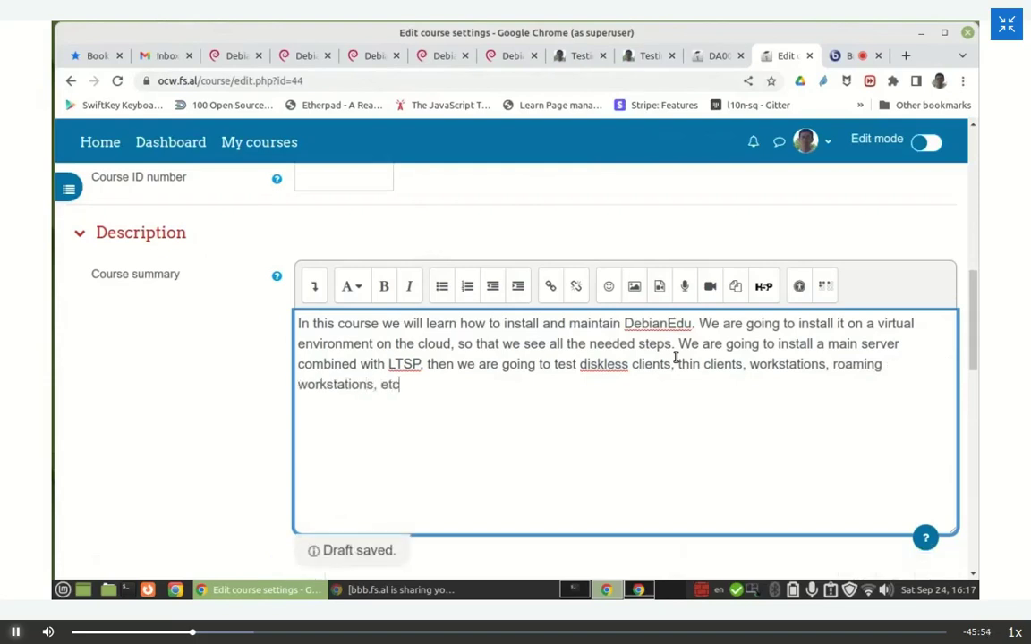
# Step: Continue the course summary with ". We will see how to import a list of users from a CSV file"
pyautogui.write('. We will see ')
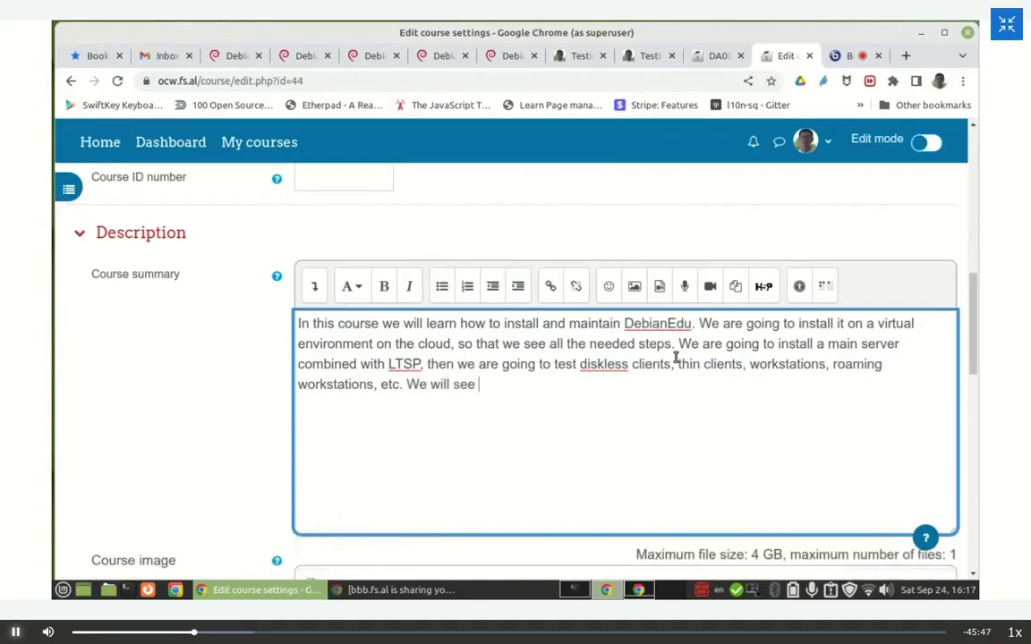
pyautogui.write('how ')
pyautogui.write('to lis')
pyautogui.write('t')
pyautogui.press('BackSpace')
pyautogui.press('BackSpace')
pyautogui.press('BackSpace')
pyautogui.press('BackSpace')
pyautogui.write('import ')
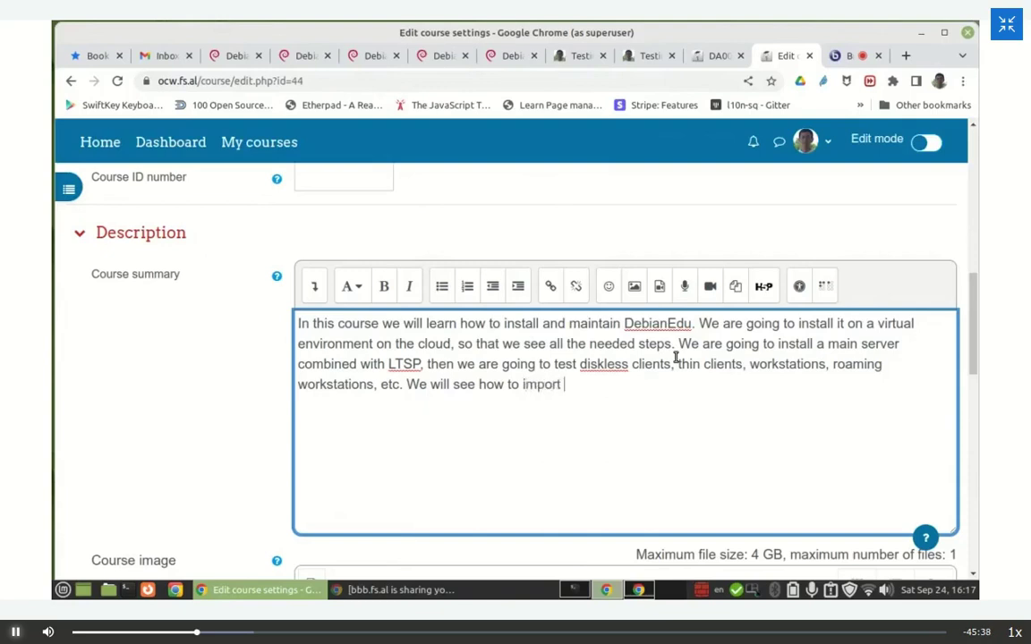
pyautogui.write('a list of users')
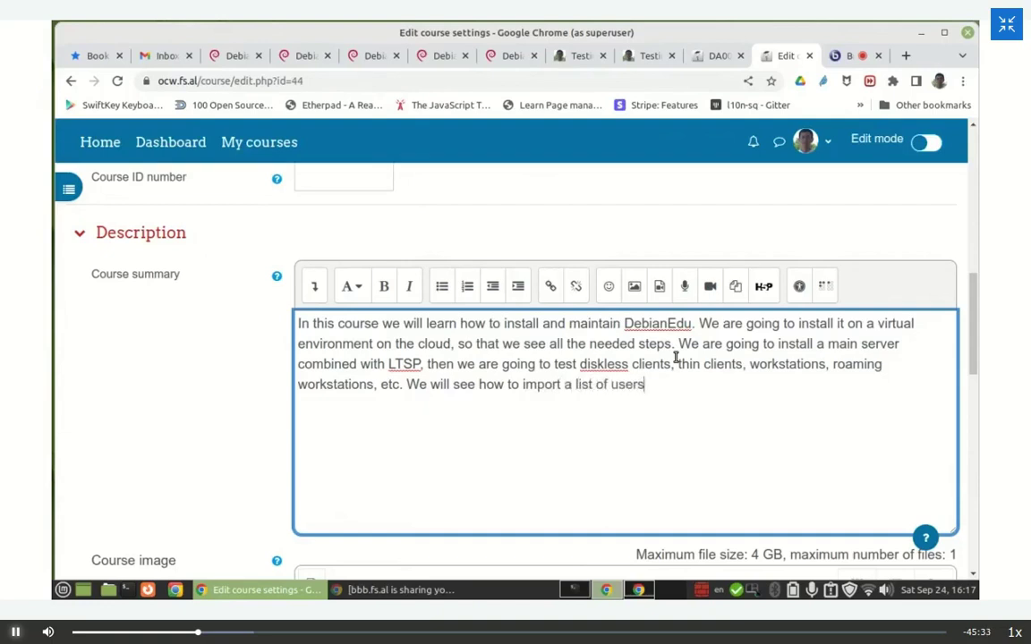
pyautogui.write(' from ')
pyautogui.write('an')
pyautogui.press('BackSpace')
pyautogui.press('BackSpace')
pyautogui.write('CSV file')
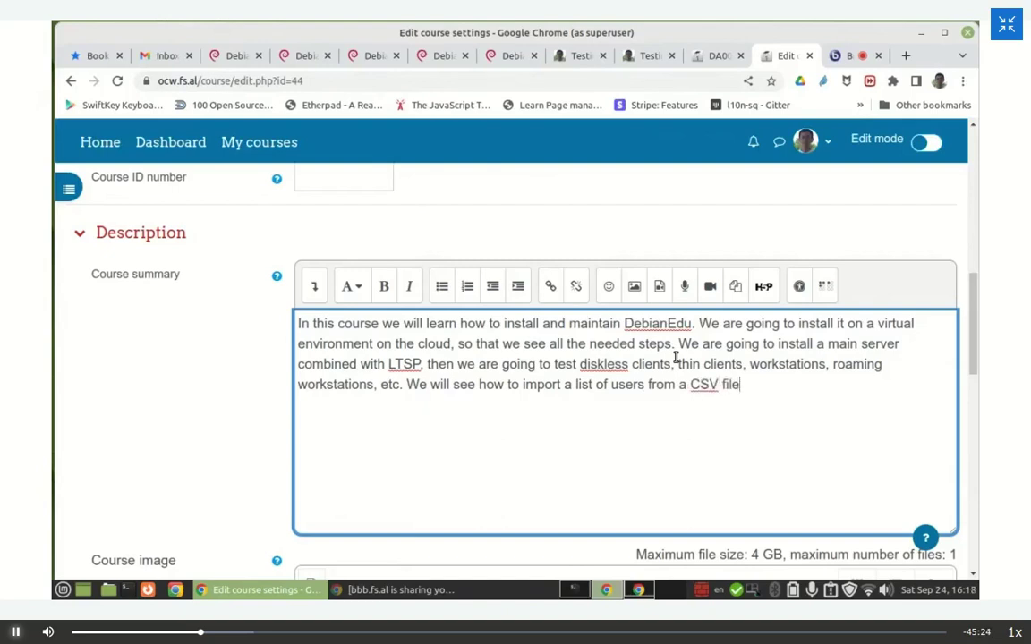
# Step: Finish the course summary with ", how to backup the server, etc."
pyautogui.write(', g')
pyautogui.press('BackSpace')
pyautogui.write('how to backup')
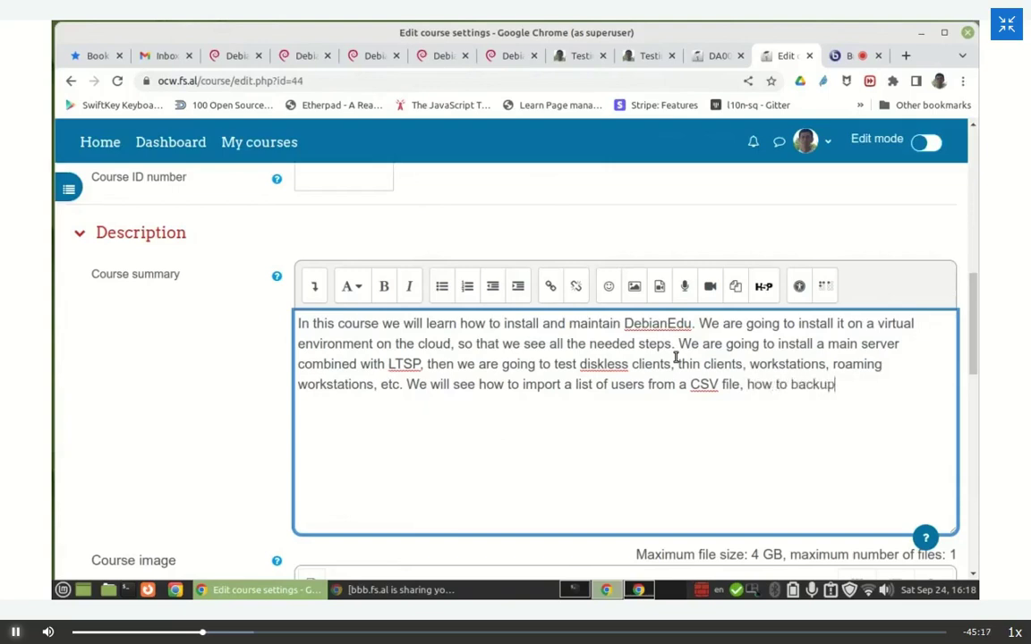
pyautogui.write(' the server, etc.')
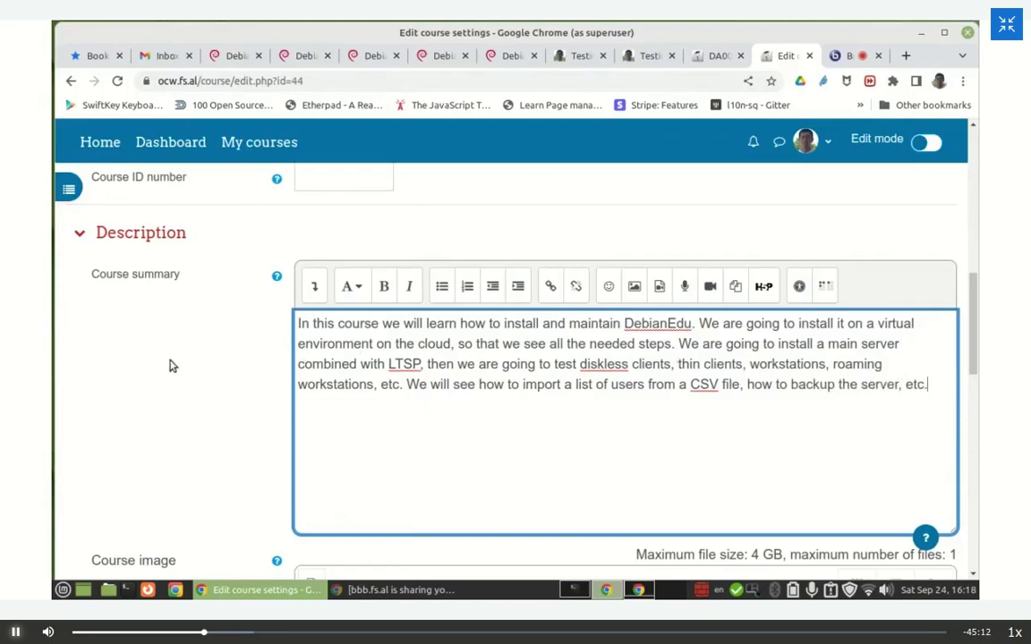
# Step: Save the course settings with the written summary and display the course page
pyautogui.scroll(-3, 166, 350)
pyautogui.scroll(-5, 166, 350)
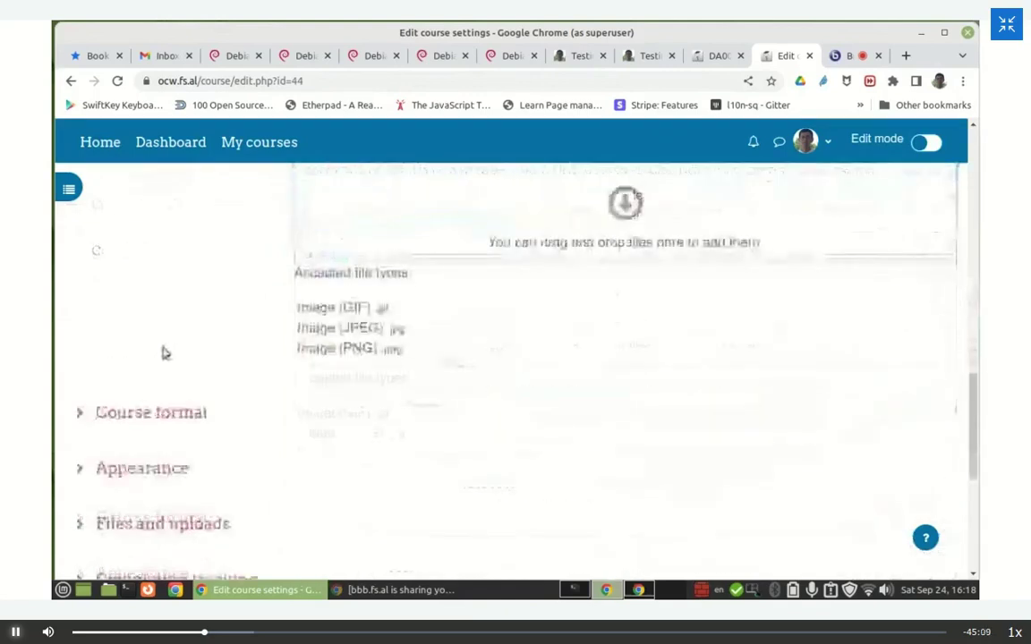
pyautogui.scroll(3, 170, 338)
pyautogui.scroll(-8, 197, 344)
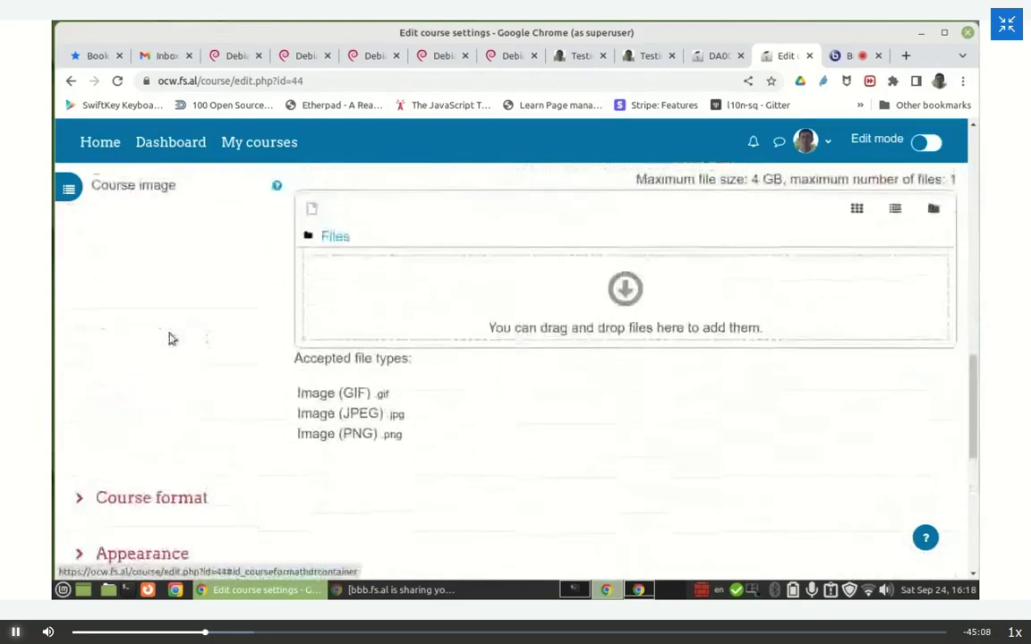
pyautogui.click(382, 384)
pyautogui.scroll(-2, 365, 390)
pyautogui.scroll(2, 354, 383)
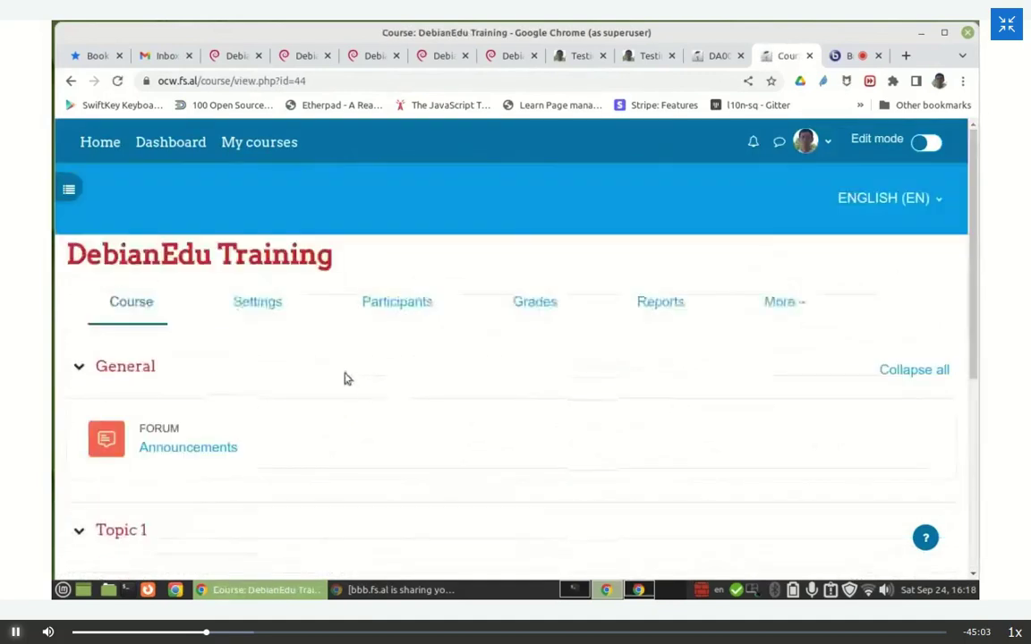
# Step: Open the site home in a new tab and review the DebianEdu Training summary and the preceding course's details under Debian Academy
pyautogui.rightClick(98, 148)
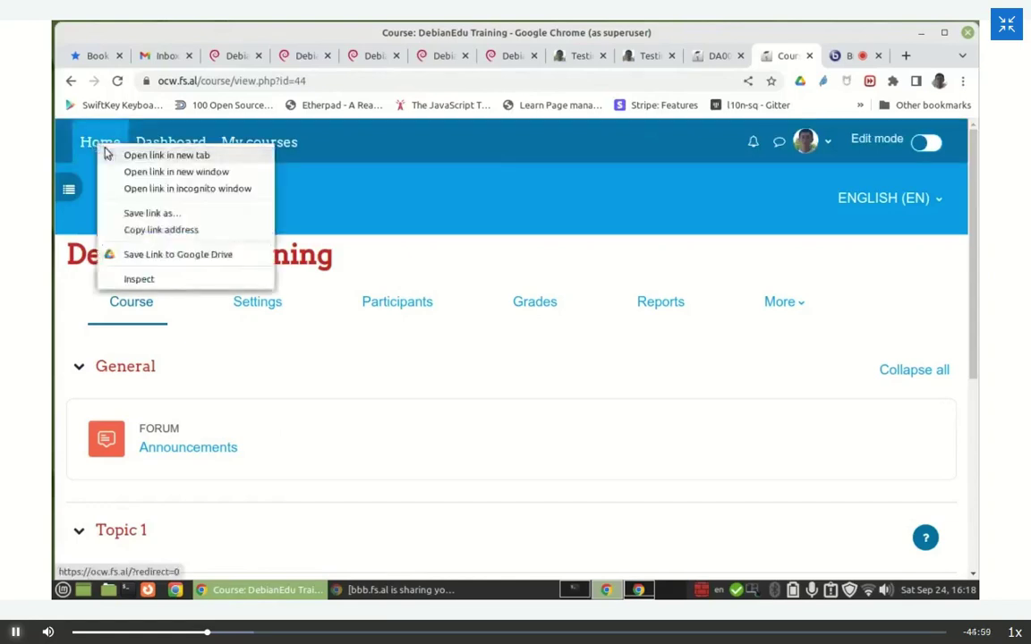
pyautogui.click(132, 155)
pyautogui.click(781, 60)
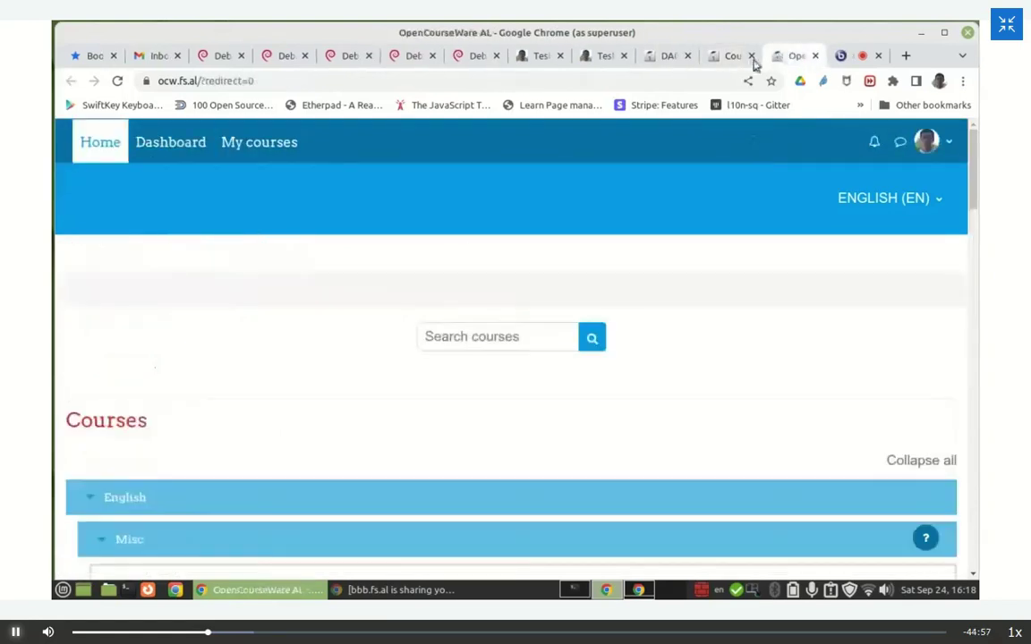
pyautogui.scroll(-3, 271, 345)
pyautogui.scroll(-3, 268, 327)
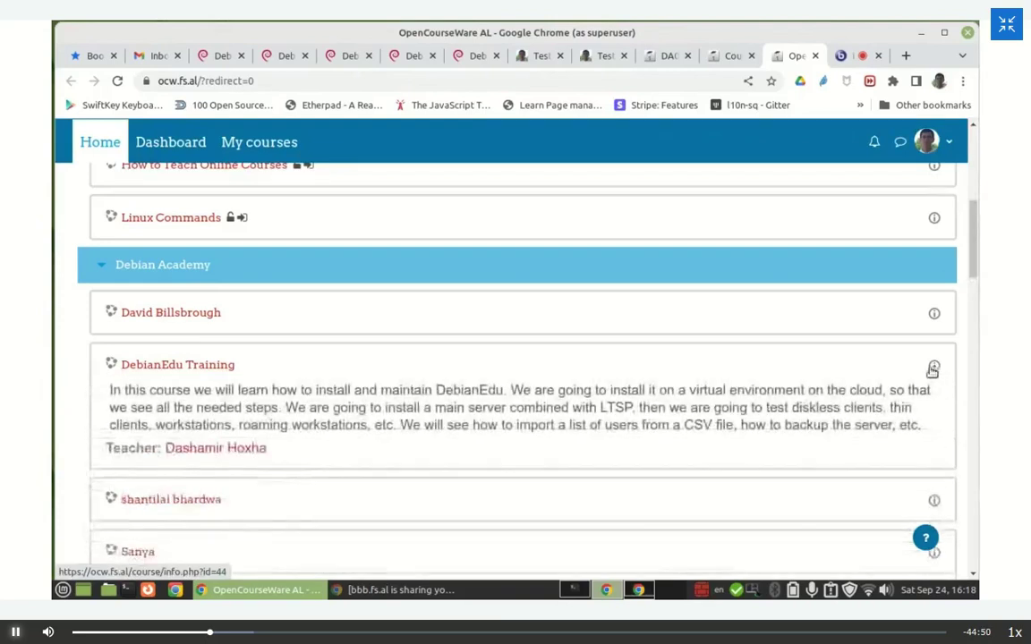
pyautogui.moveTo(111, 390); pyautogui.dragTo(928, 432)
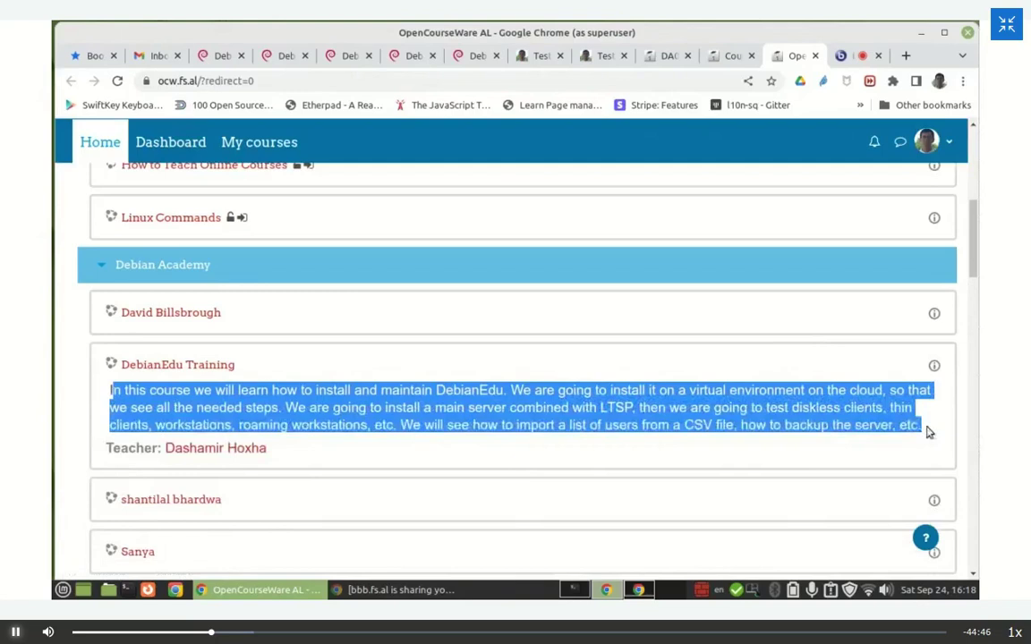
pyautogui.click(526, 445)
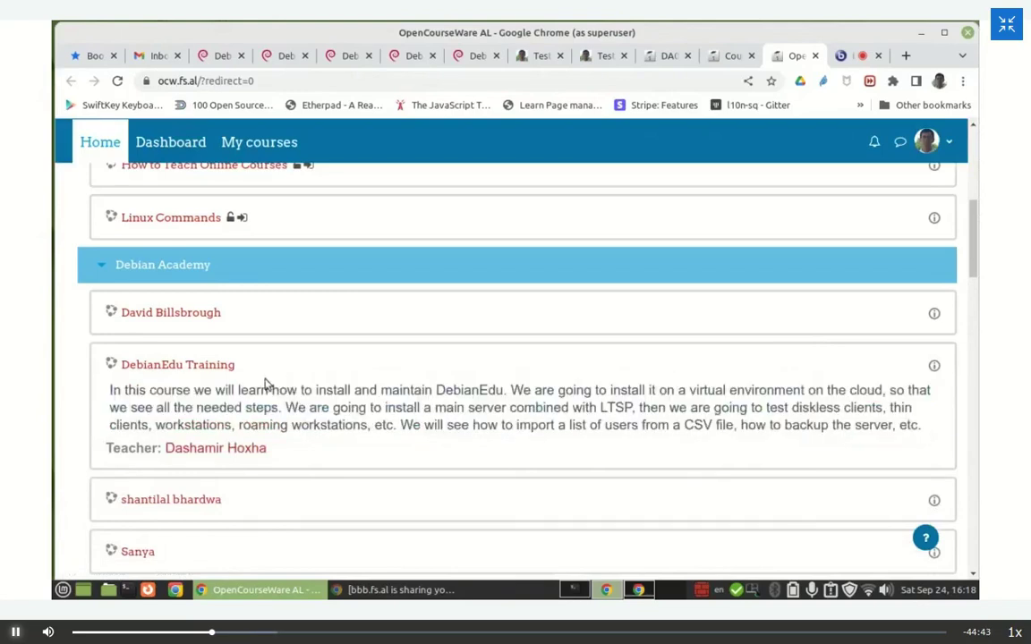
pyautogui.click(934, 315)
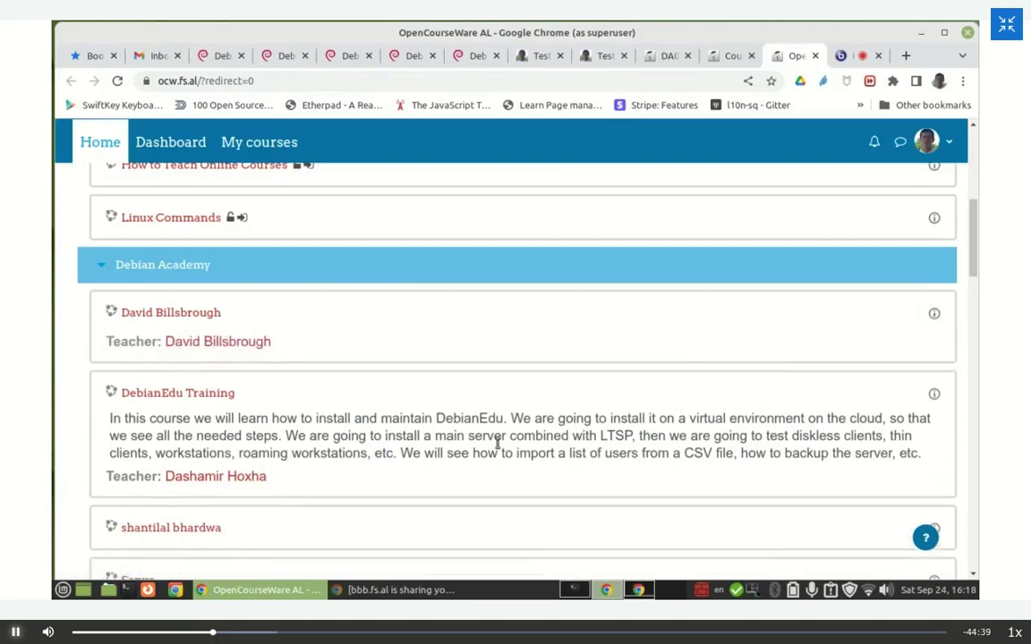
# Step: Return to the DebianEdu Training course settings and set the course format to Weekly format
pyautogui.click(727, 56)
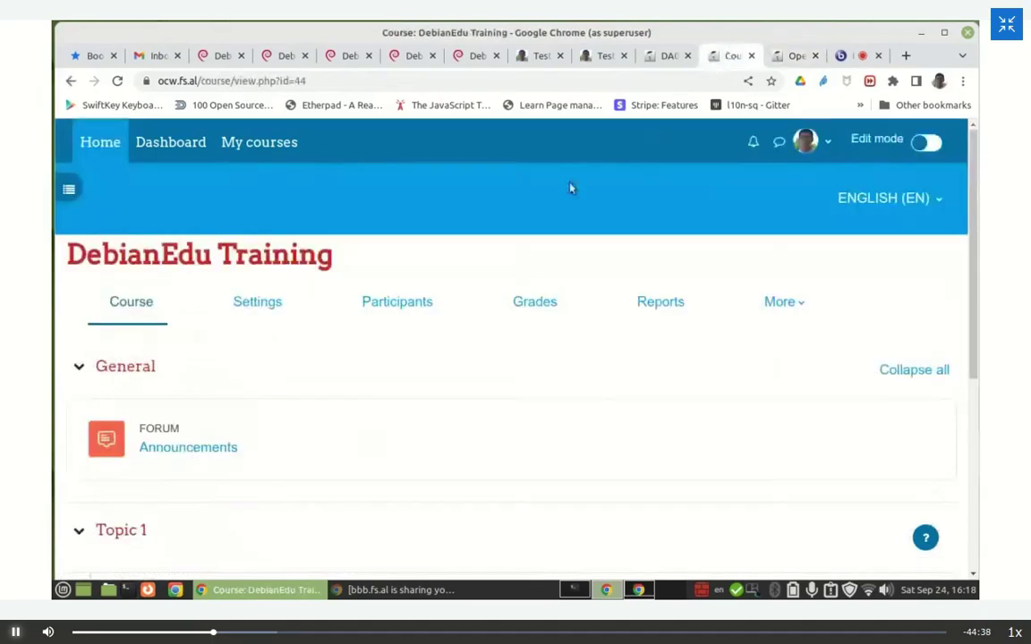
pyautogui.click(261, 304)
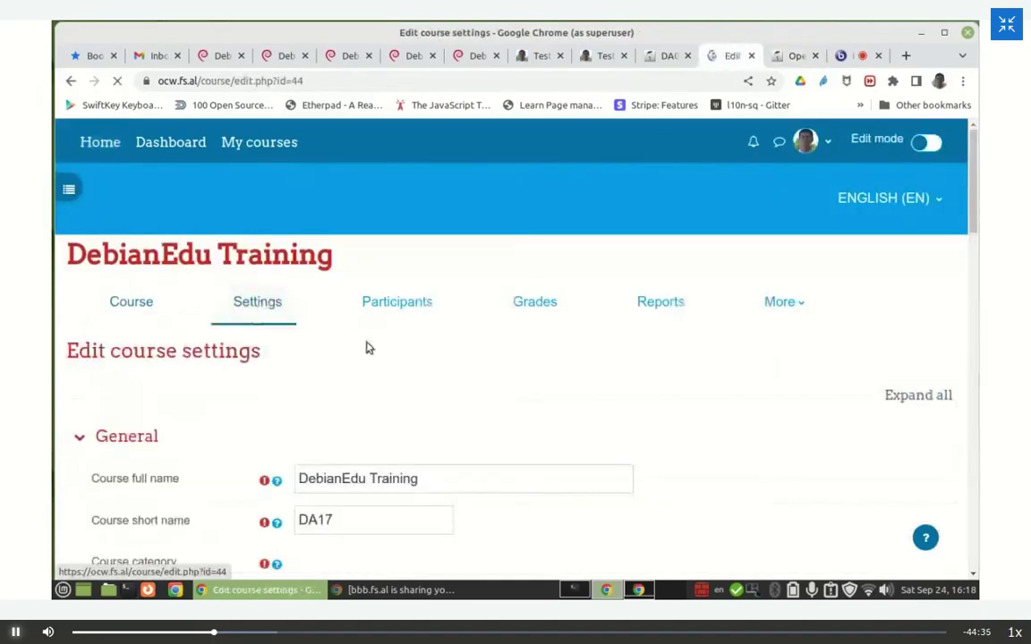
pyautogui.scroll(-3, 403, 335)
pyautogui.scroll(-10, 448, 321)
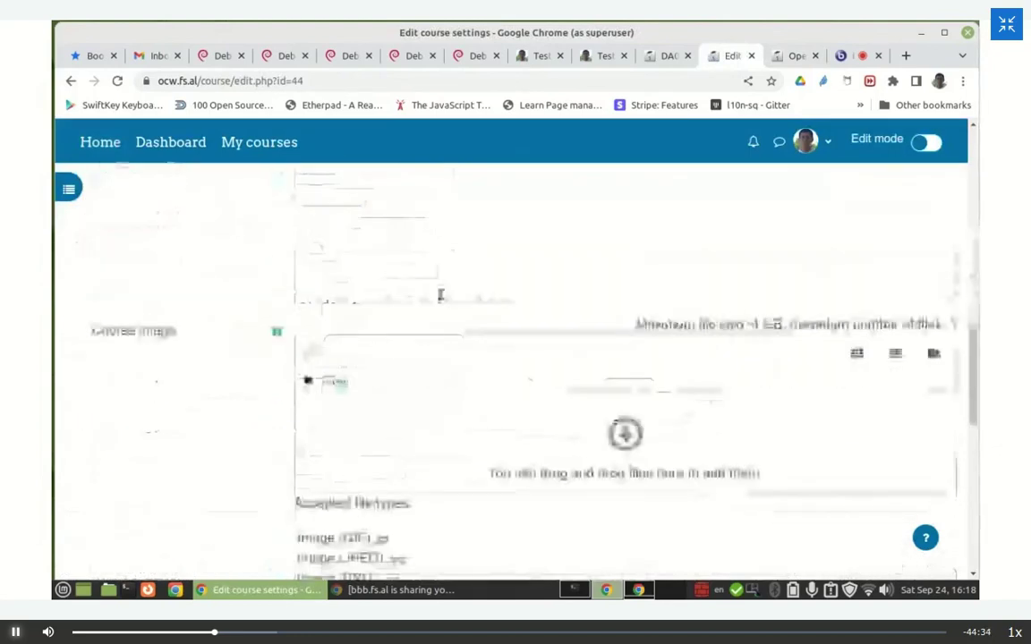
pyautogui.scroll(-3, 437, 305)
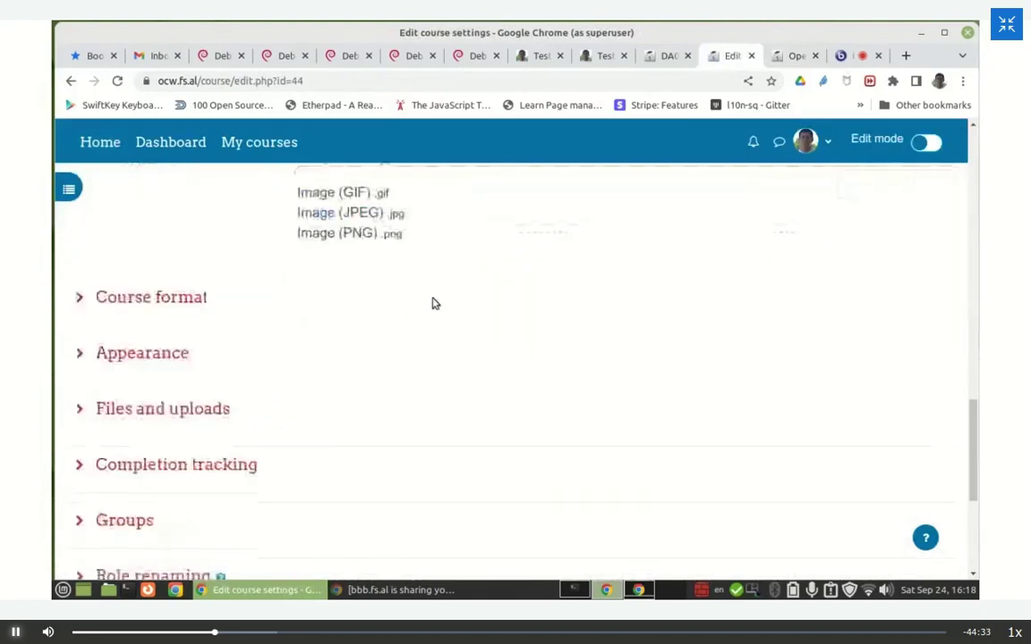
pyautogui.click(140, 299)
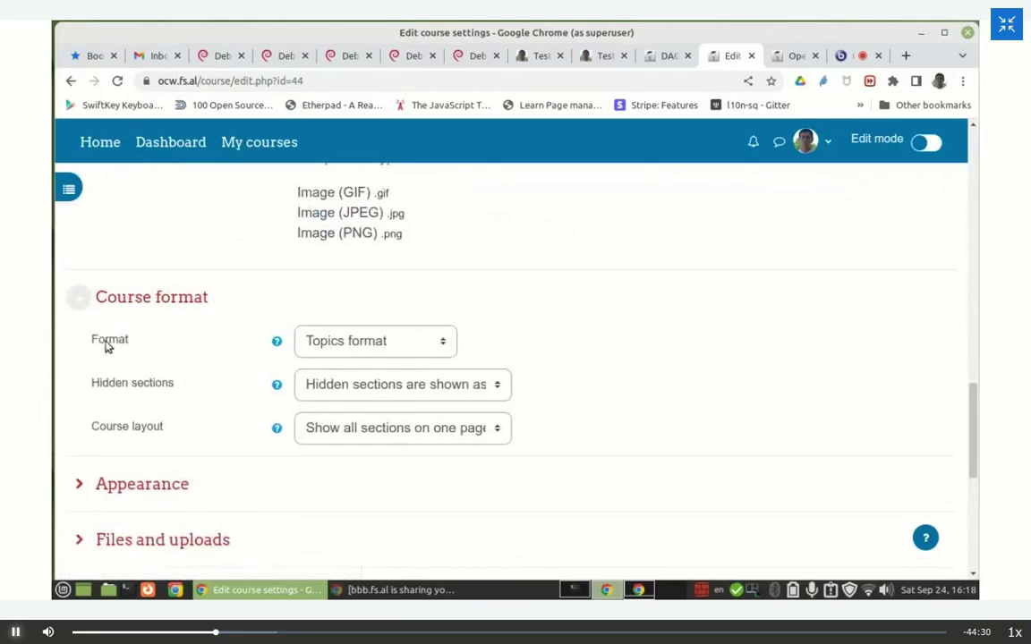
pyautogui.click(380, 343)
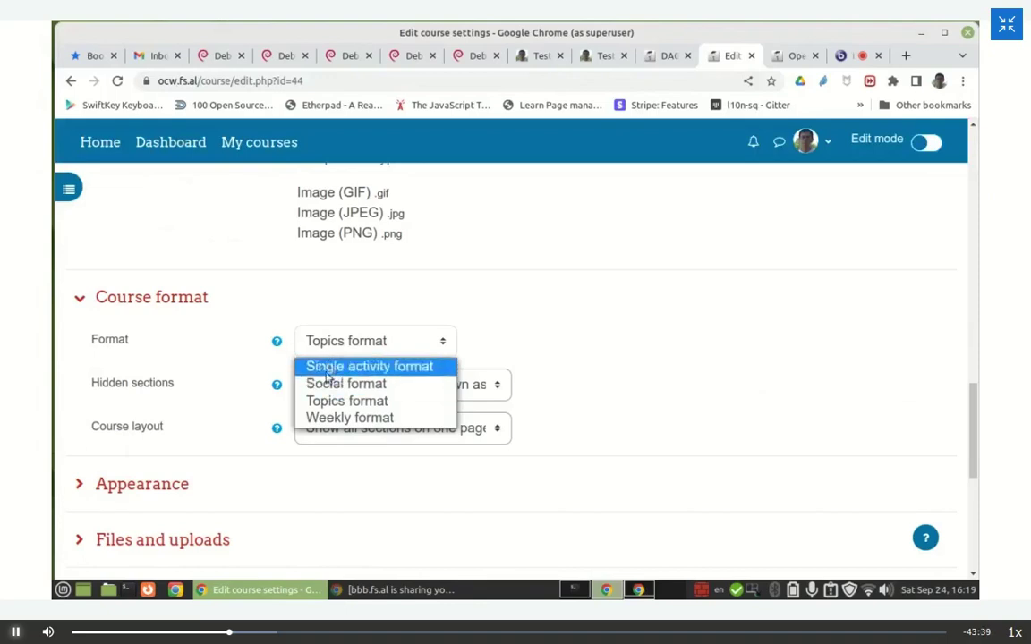
pyautogui.click(337, 418)
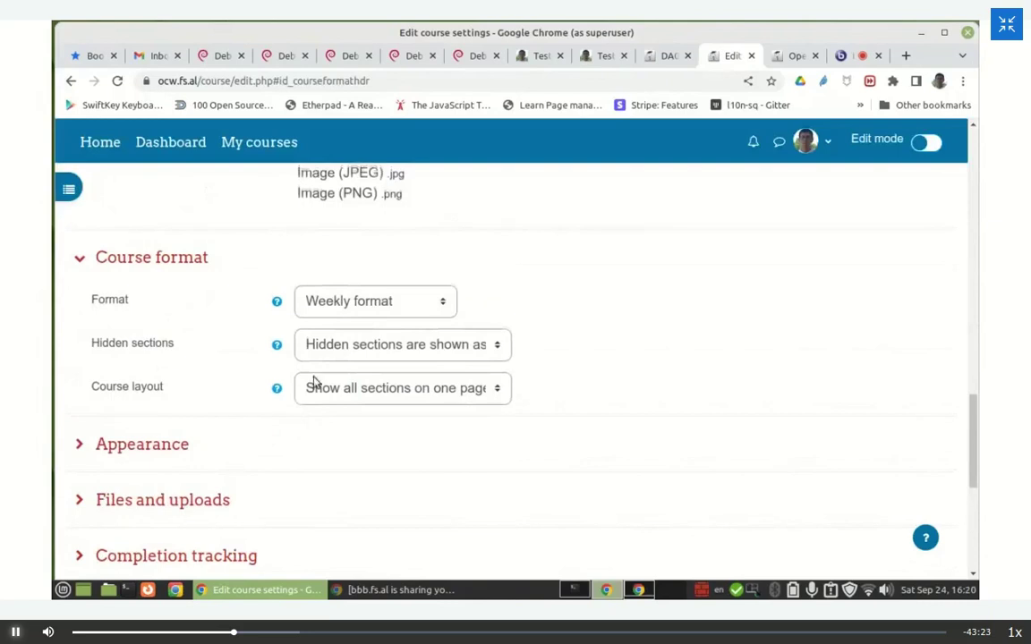
# Step: Examine the new Choice form's name, description, display mode, answer options and remaining sections
pyautogui.scroll(15, 353, 352)
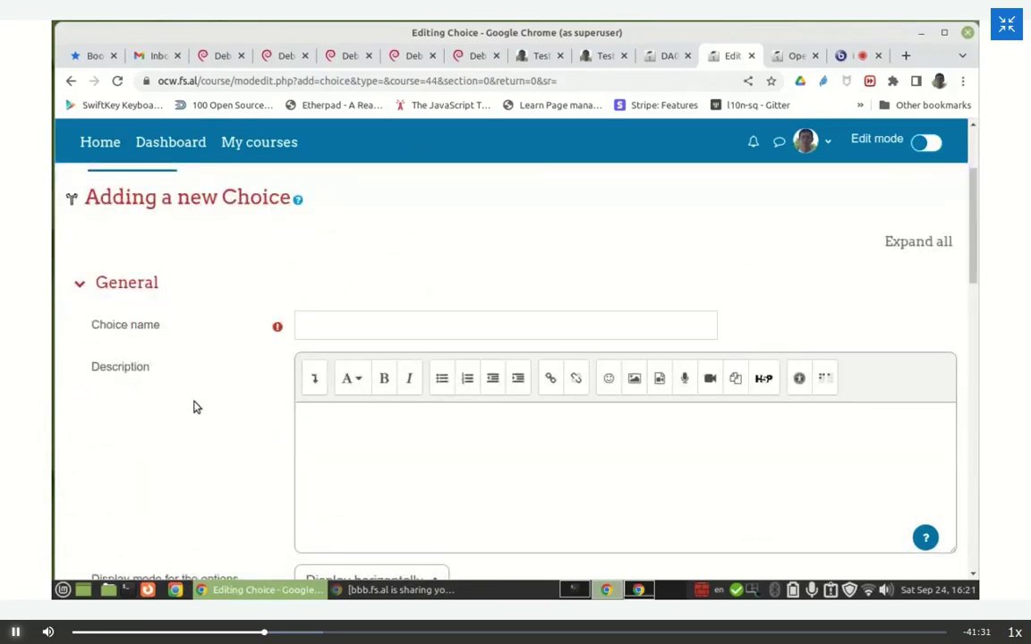
pyautogui.scroll(2, 195, 407)
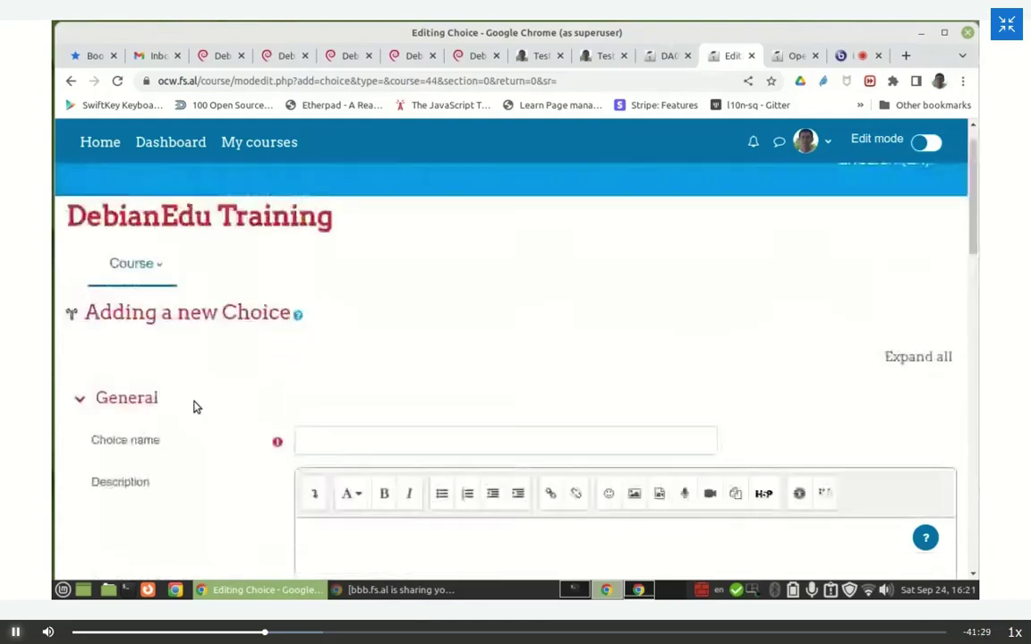
pyautogui.scroll(-4, 195, 407)
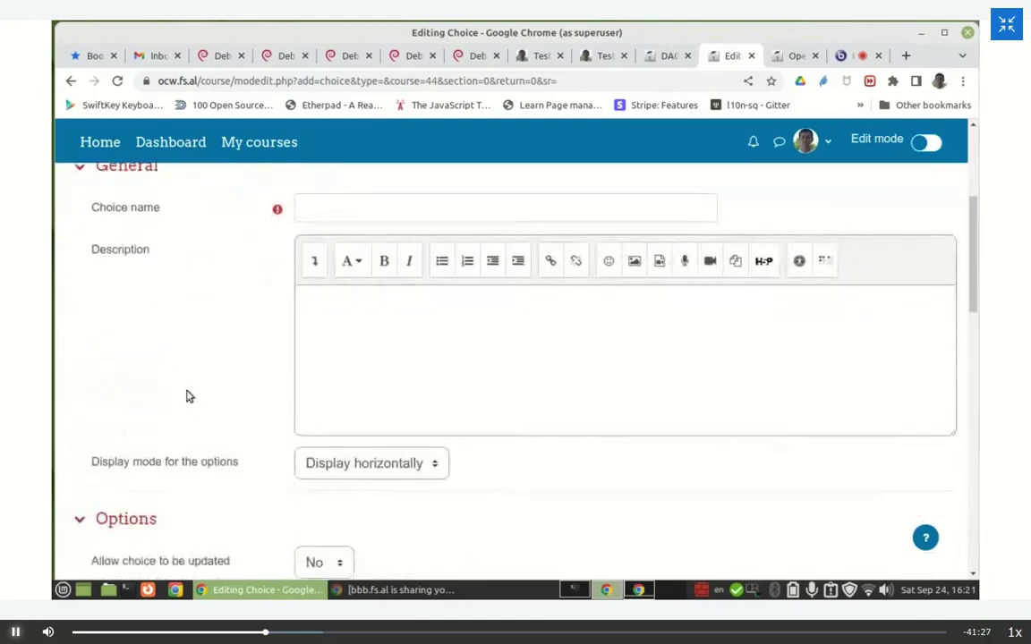
pyautogui.scroll(-3, 188, 394)
pyautogui.scroll(-5, 185, 394)
pyautogui.click(308, 262)
pyautogui.click(307, 294)
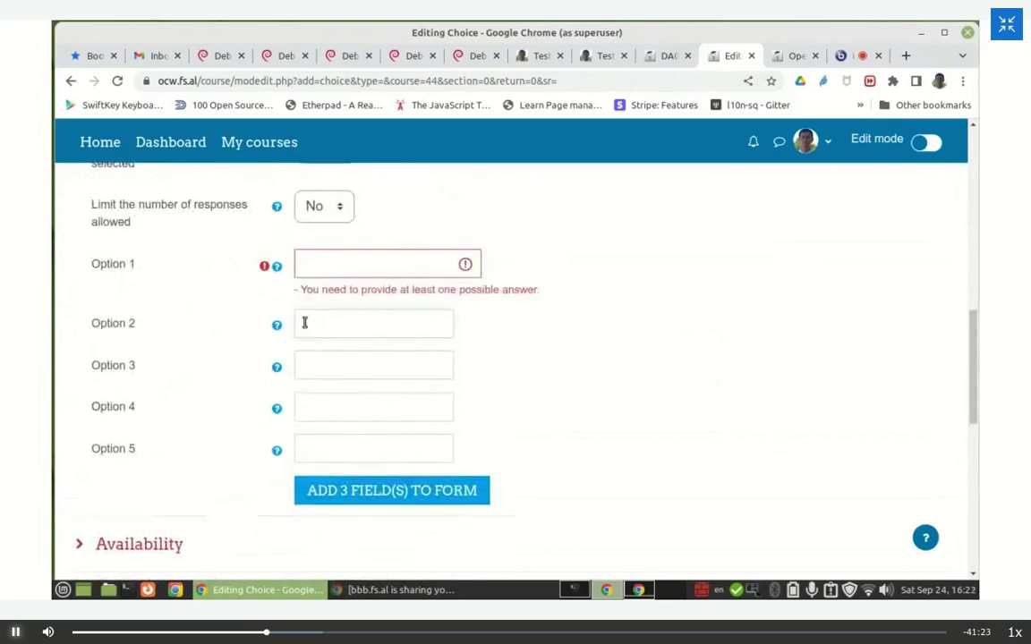
pyautogui.click(303, 265)
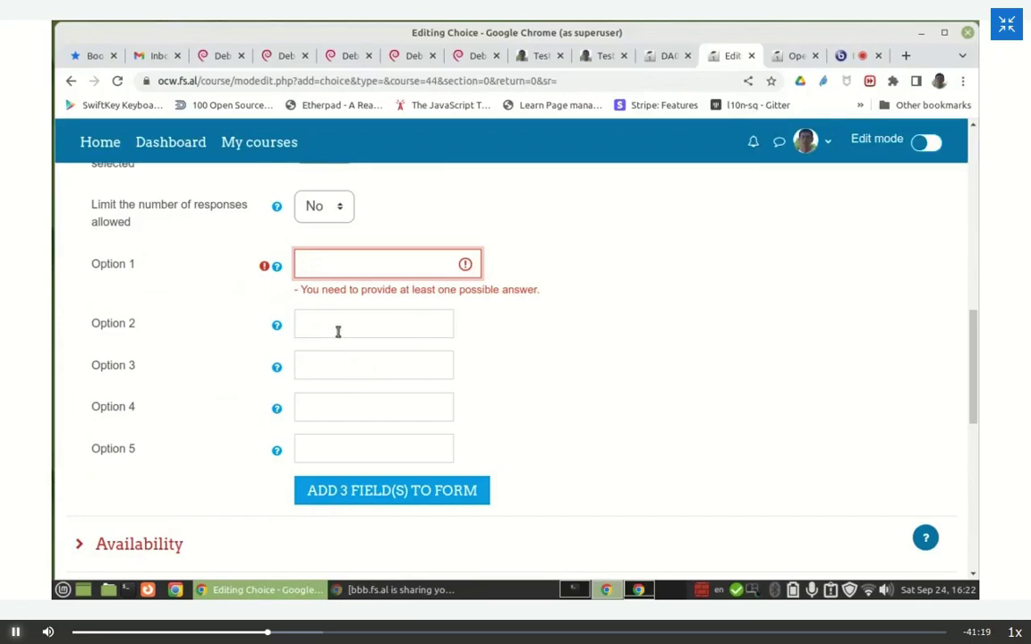
pyautogui.scroll(3, 337, 333)
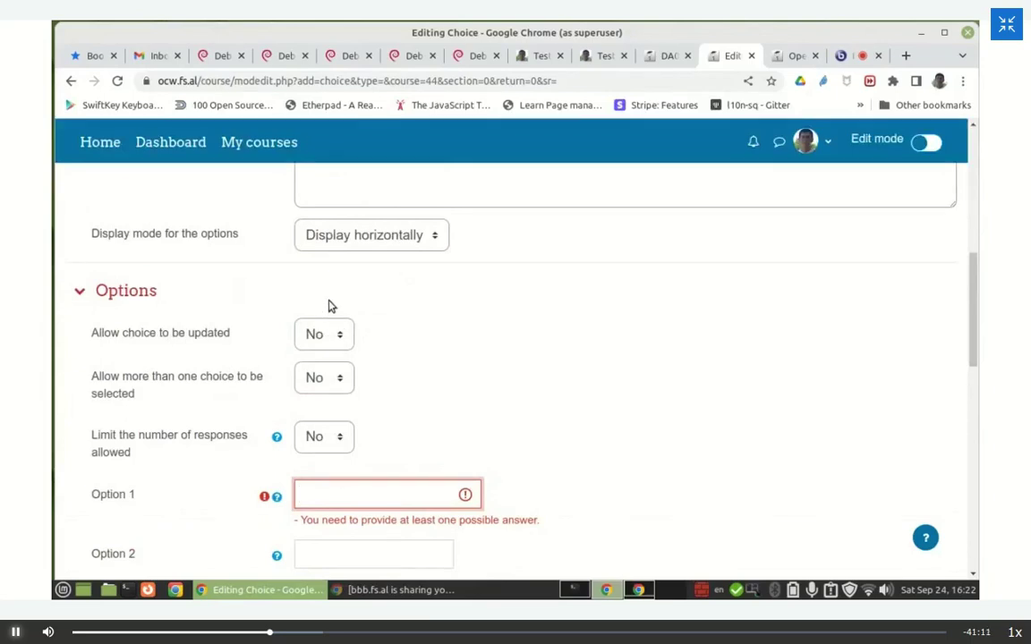
pyautogui.scroll(3, 380, 310)
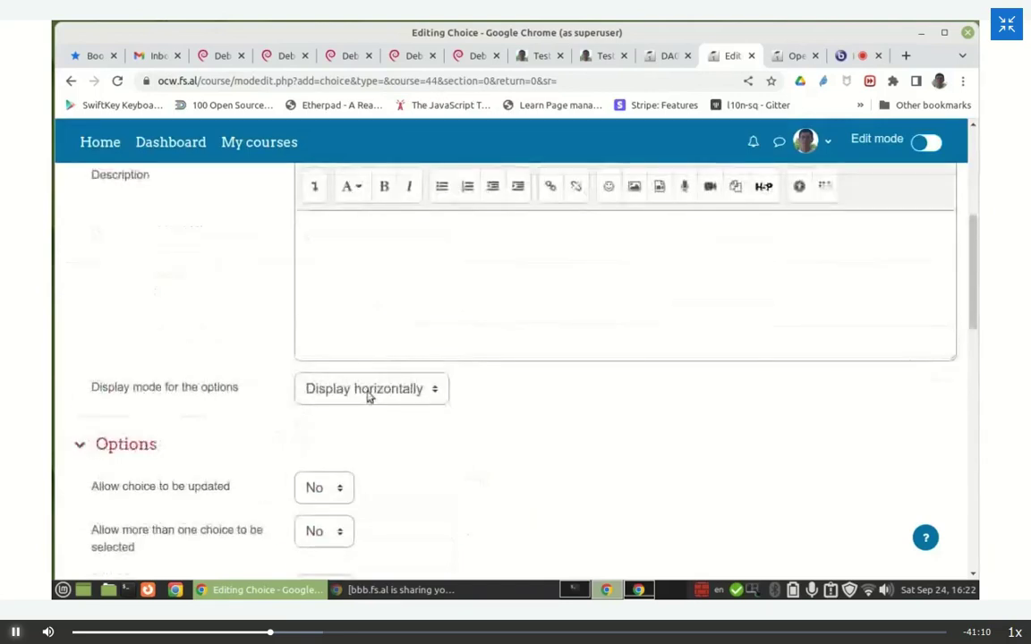
pyautogui.scroll(2, 340, 491)
pyautogui.click(311, 303)
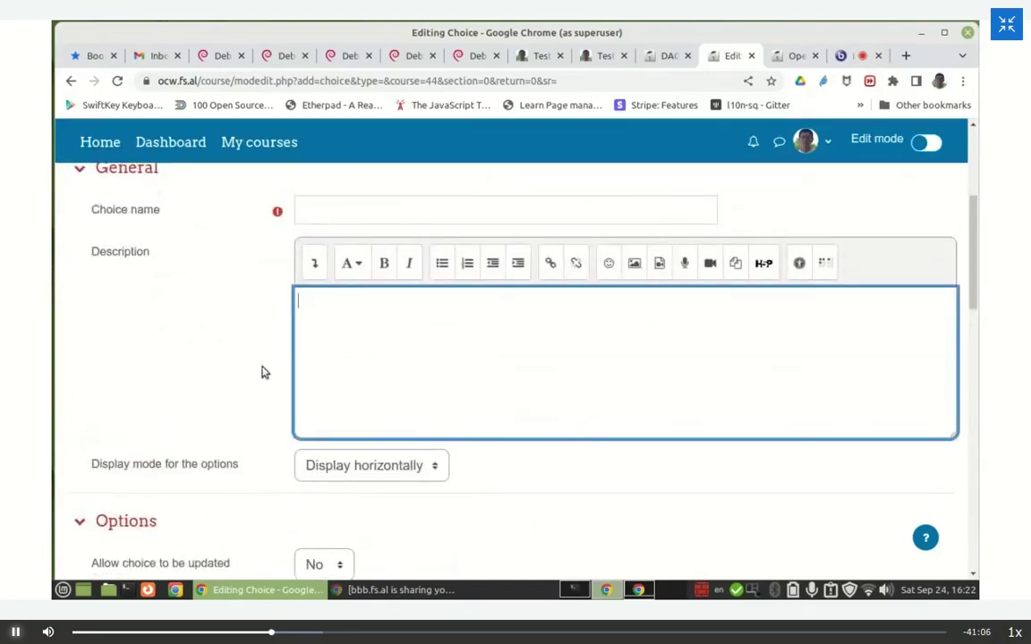
pyautogui.scroll(2, 215, 423)
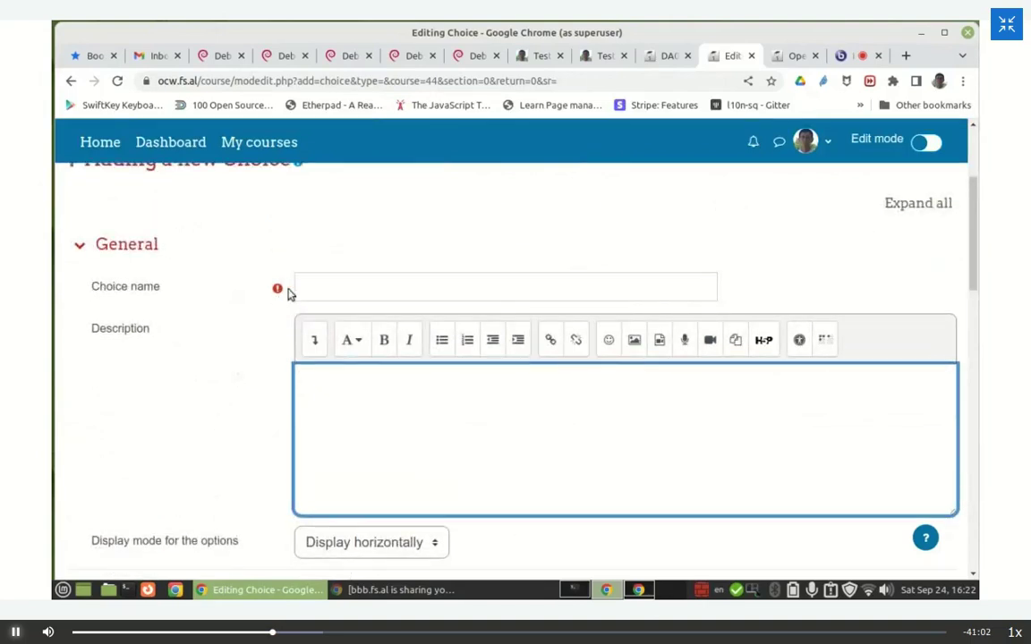
pyautogui.click(302, 287)
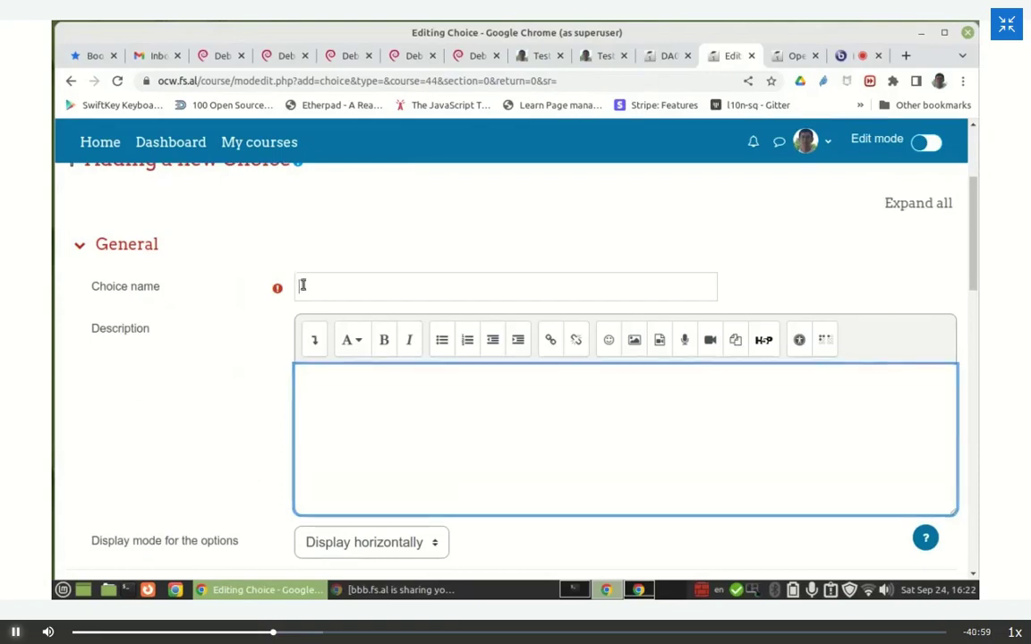
pyautogui.click(302, 392)
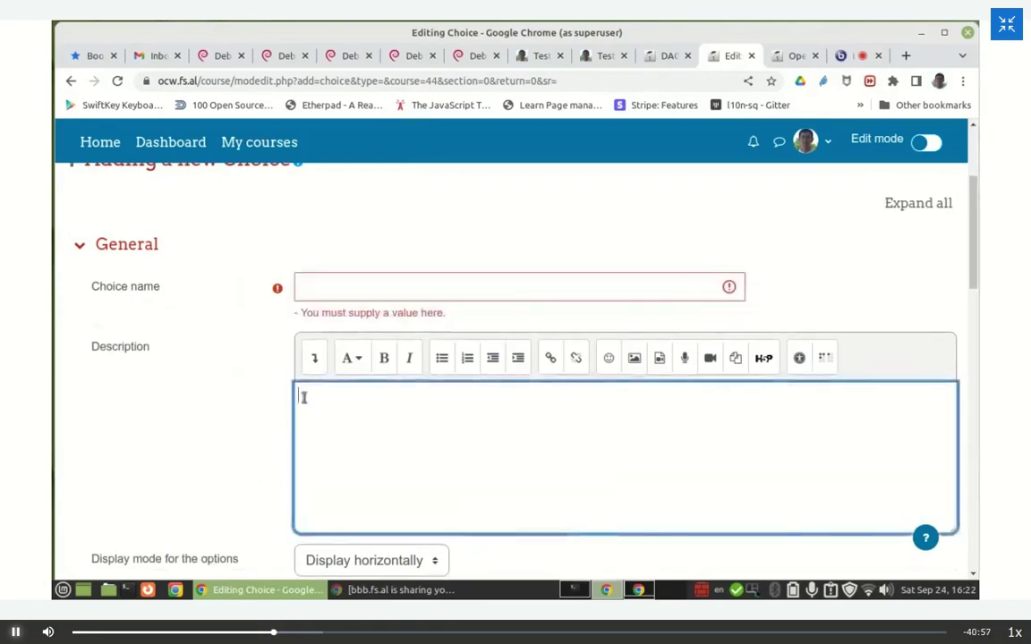
pyautogui.scroll(-15, 234, 431)
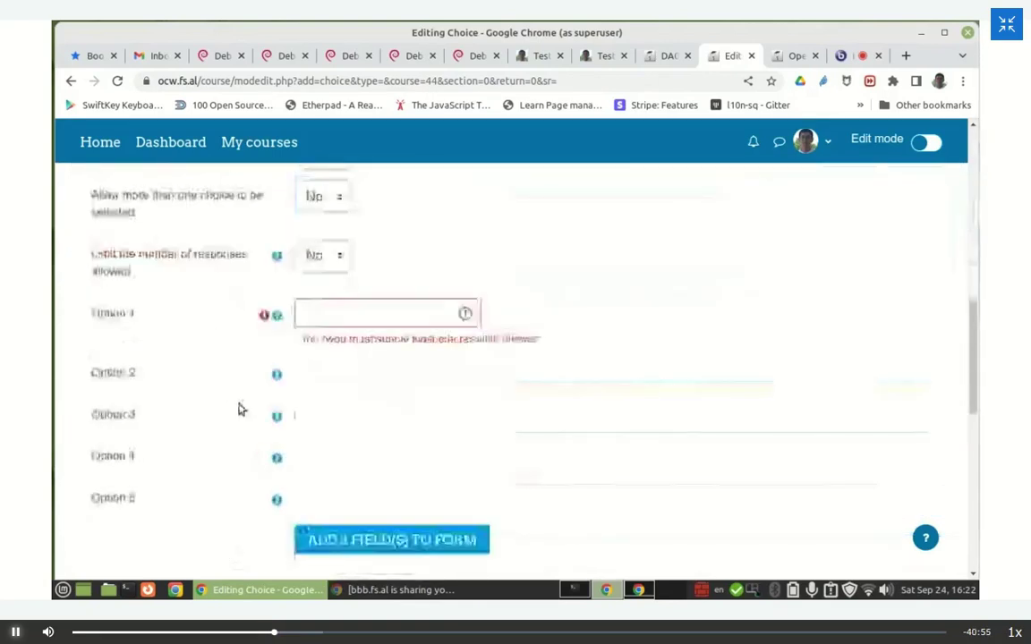
pyautogui.scroll(-5, 239, 408)
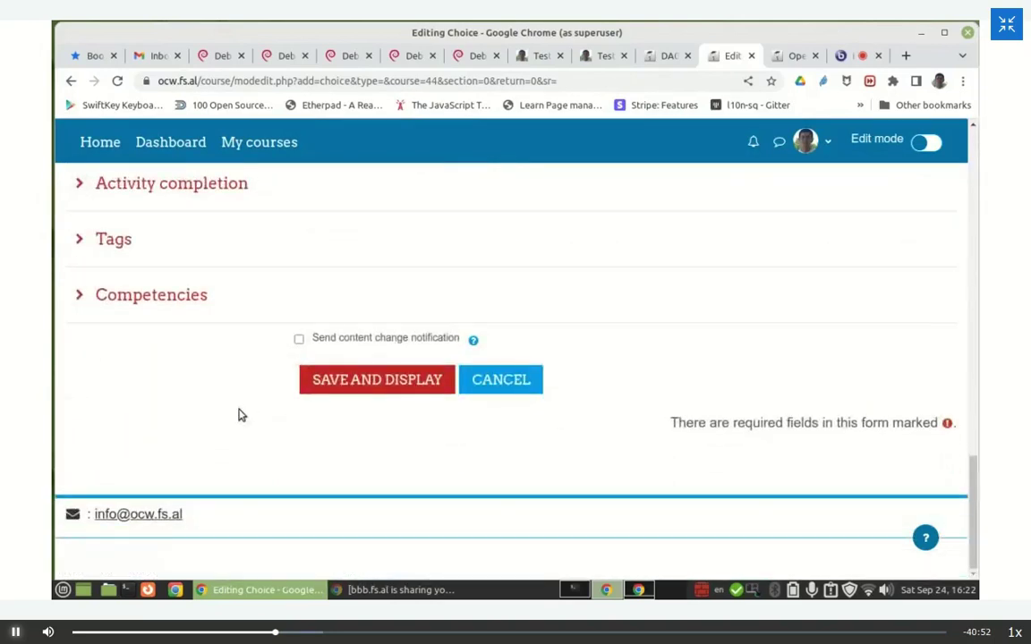
pyautogui.scroll(10, 282, 358)
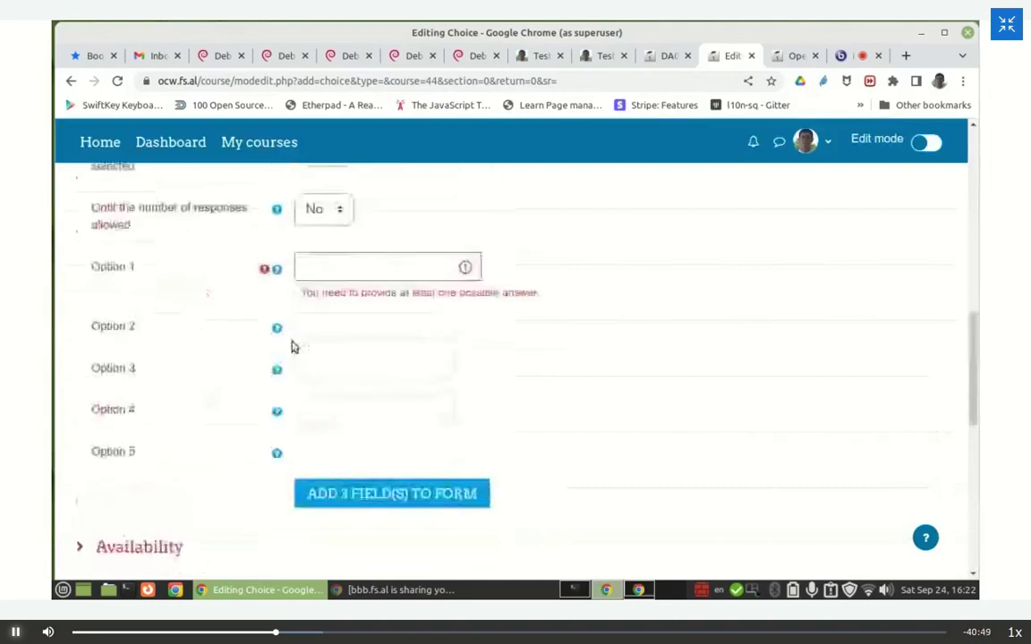
# Step: Name the choice "How did you learn about this course?" and copy that question into its description
pyautogui.scroll(10, 304, 331)
pyautogui.click(321, 335)
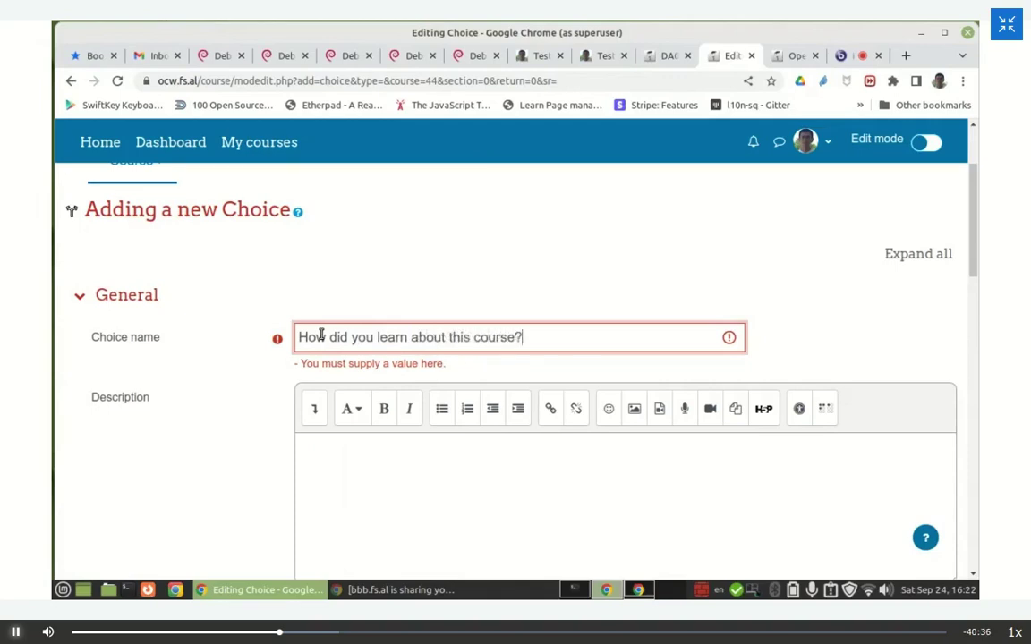
pyautogui.moveTo(520, 338); pyautogui.dragTo(328, 327)
pyautogui.hotkey('ctrl', 'c')
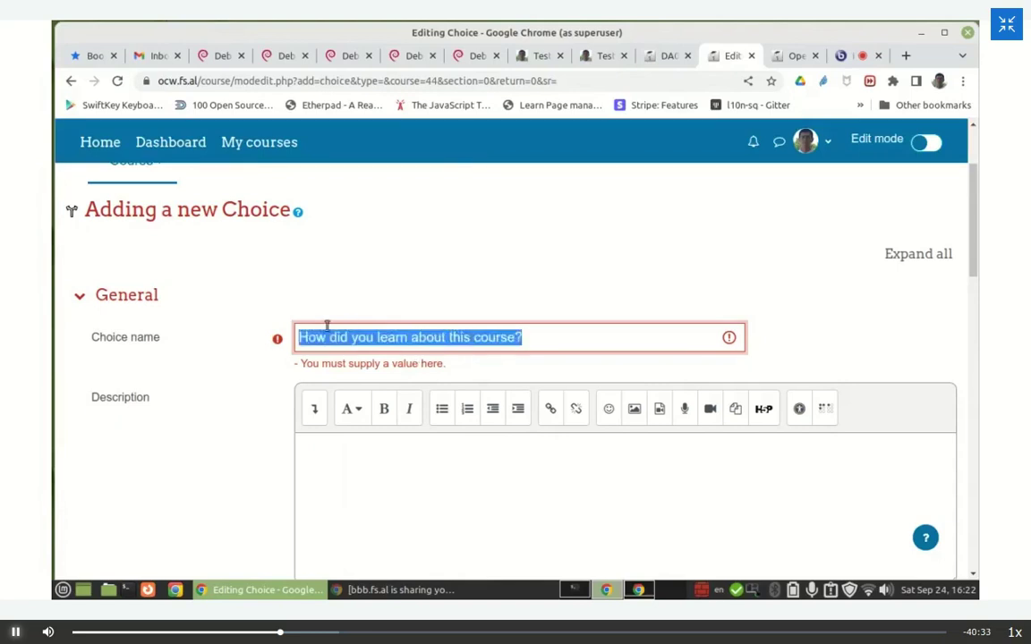
pyautogui.click(387, 459)
pyautogui.hotkey('ctrl', 'v')
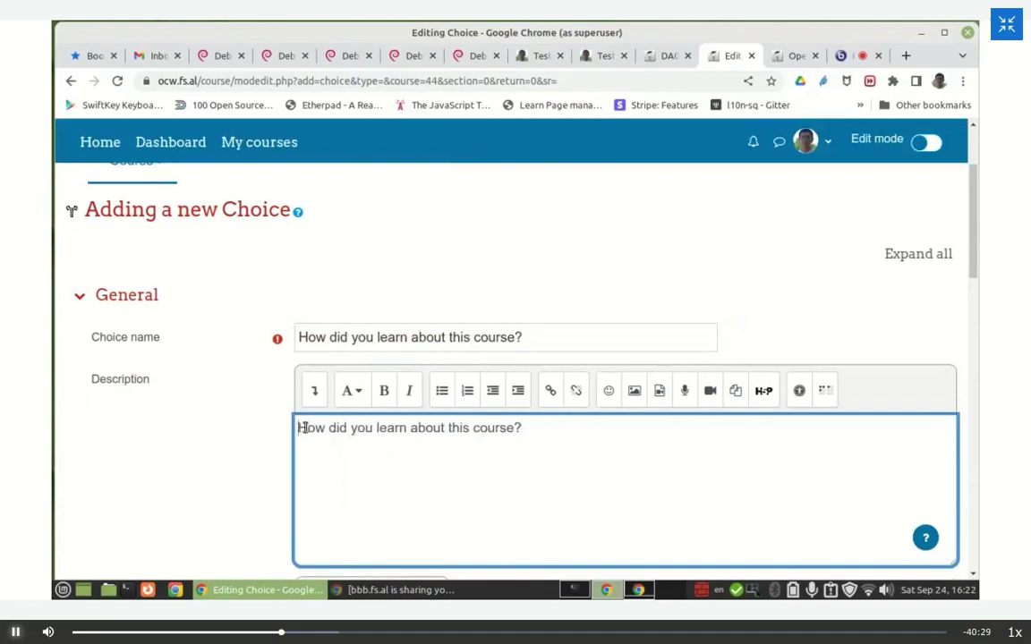
# Step: Reword the choice description to "Describe how did you learn about this course?"
pyautogui.write('Describe')
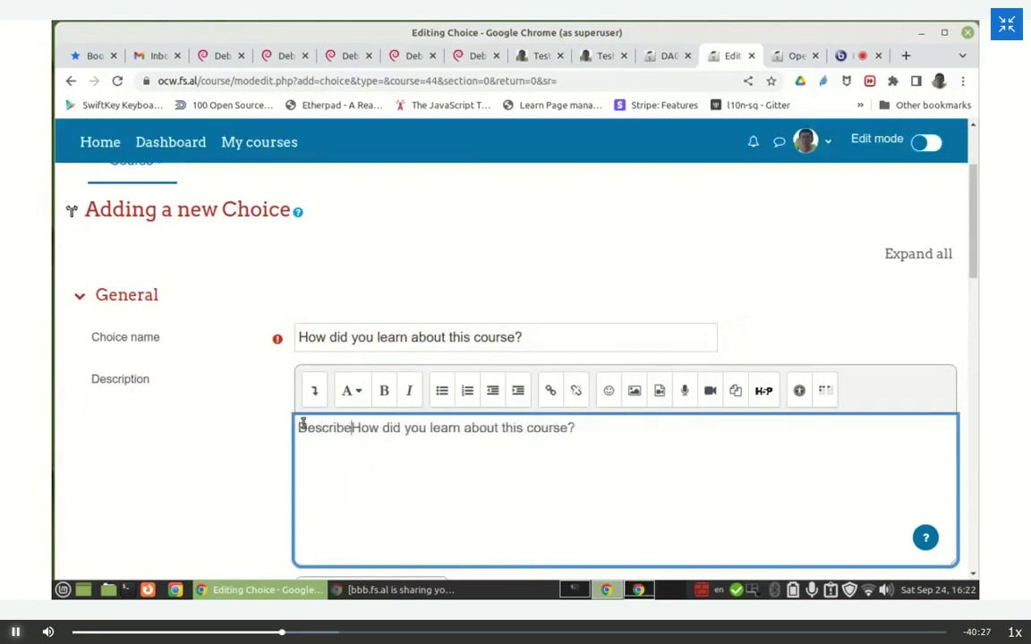
pyautogui.press('BackSpace')
pyautogui.write('h')
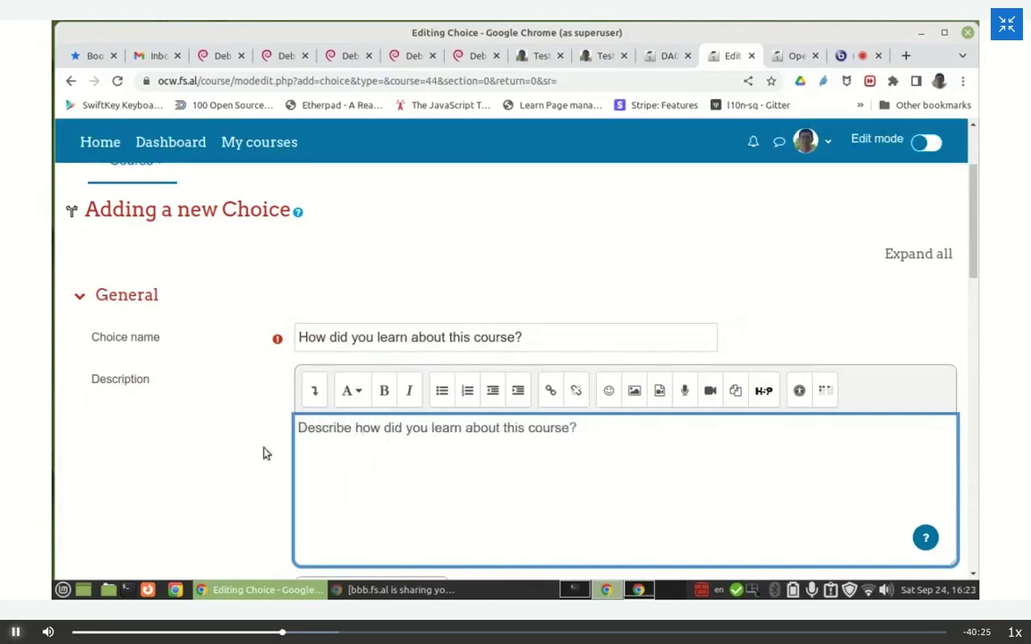
# Step: Keep the choice's options set to display horizontally and go to the Options settings
pyautogui.scroll(-2, 224, 431)
pyautogui.scroll(-2, 224, 432)
pyautogui.click(339, 328)
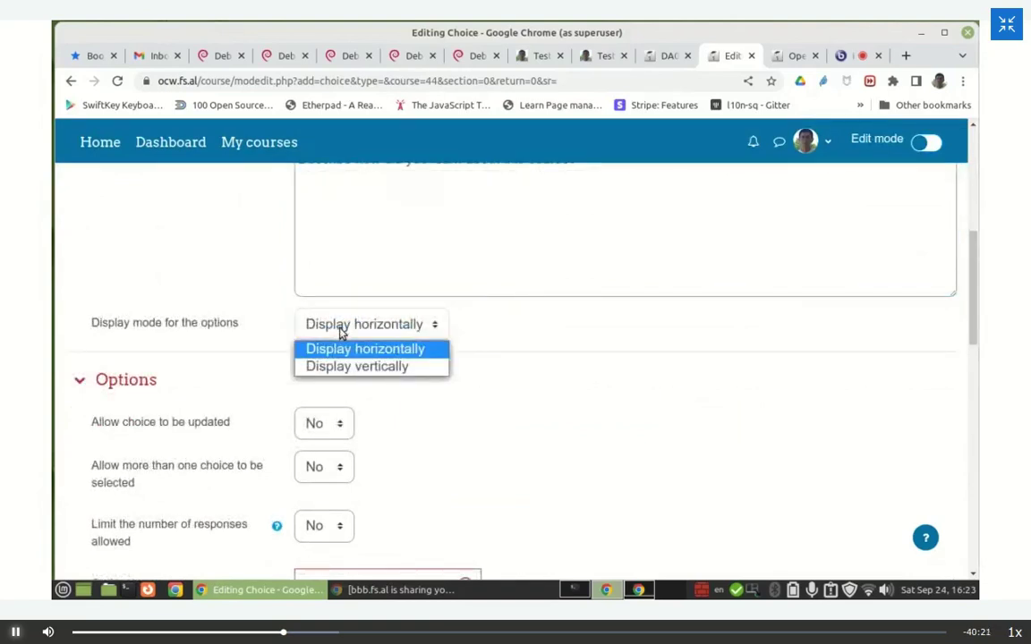
pyautogui.click(333, 345)
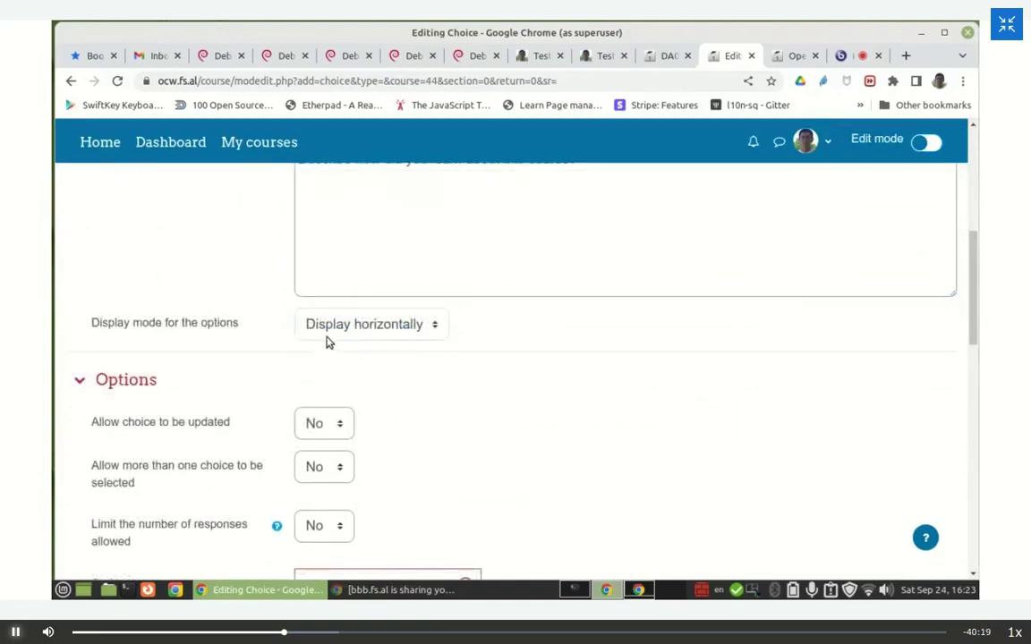
pyautogui.scroll(-2, 328, 341)
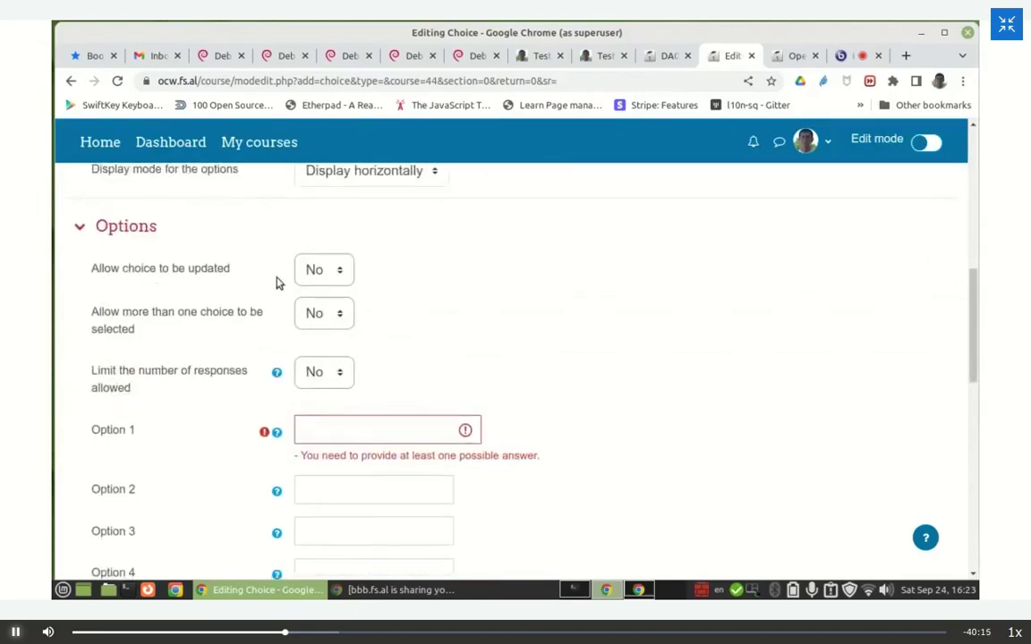
# Step: Allow more than one choice to be selected and enter the answers "debian mailing lists", "social networks", "from friends" and "other"
pyautogui.click(314, 319)
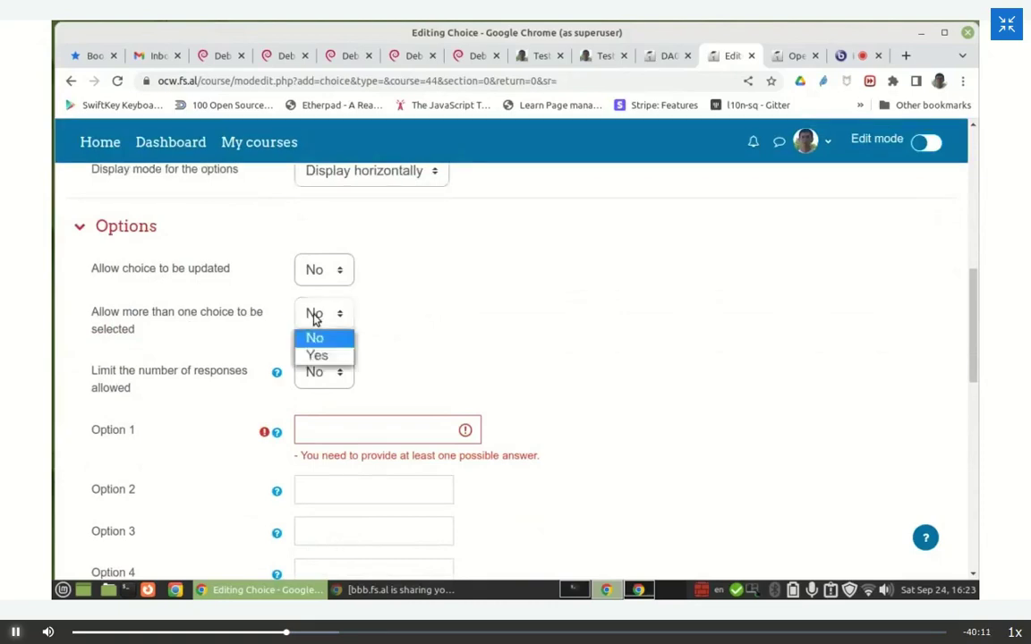
pyautogui.click(315, 353)
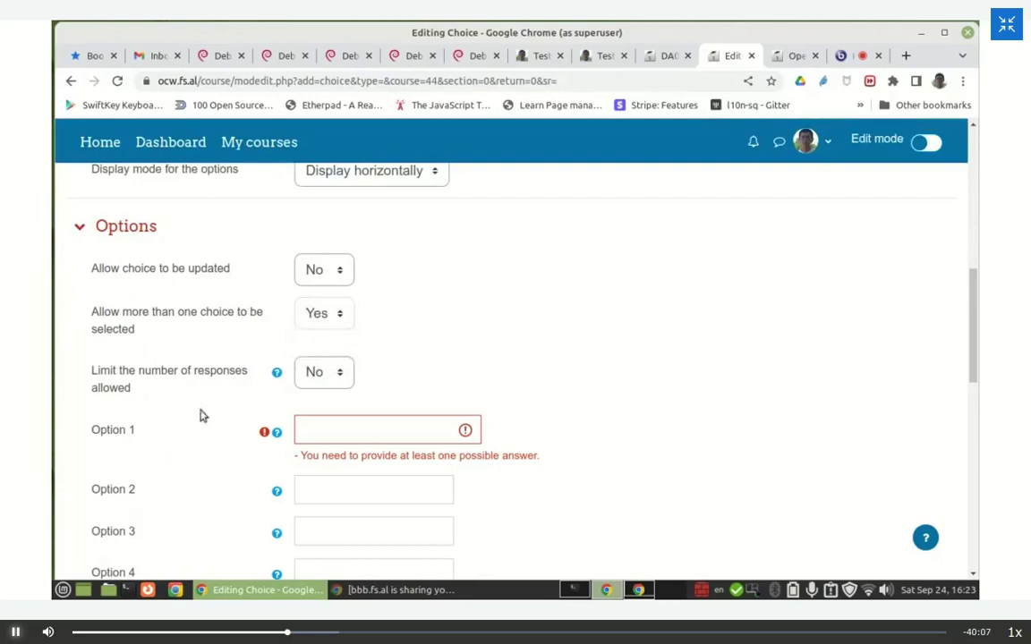
pyautogui.scroll(-2, 179, 410)
pyautogui.click(325, 316)
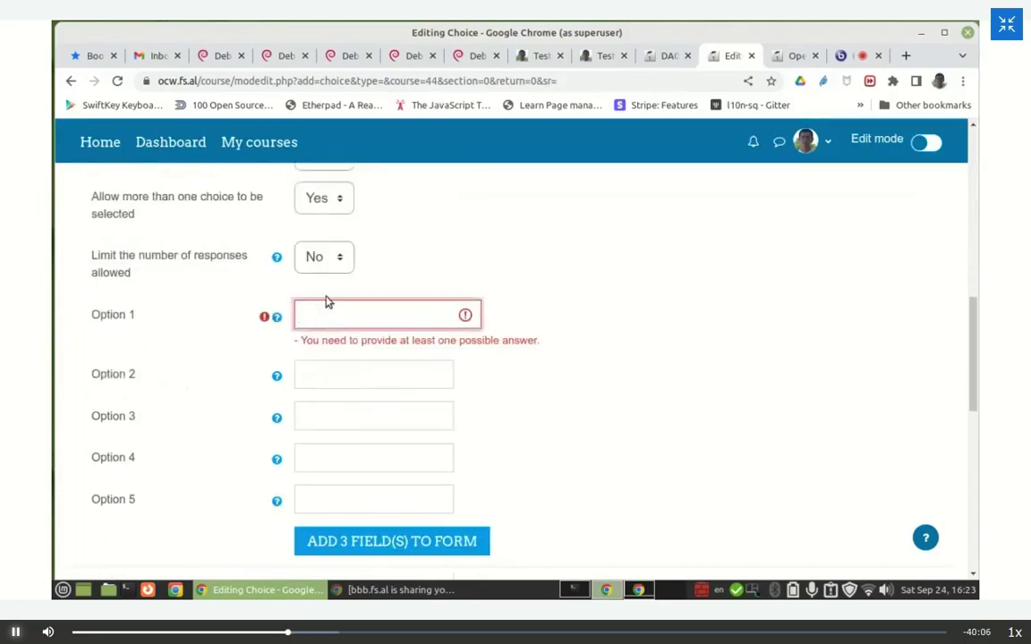
pyautogui.write('debian mailing lists')
pyautogui.click(331, 367)
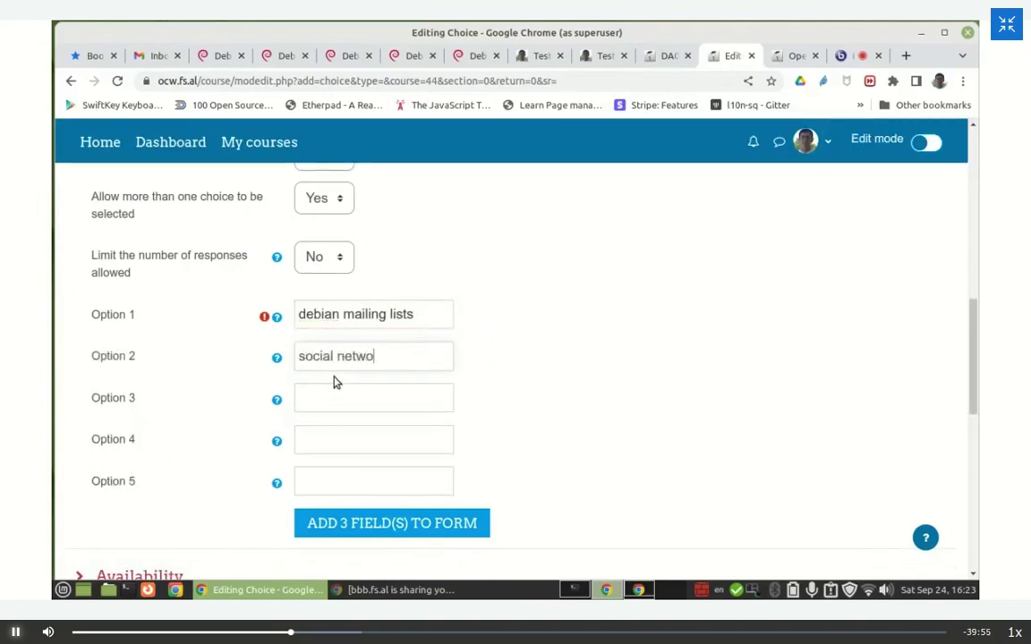
pyautogui.click(314, 400)
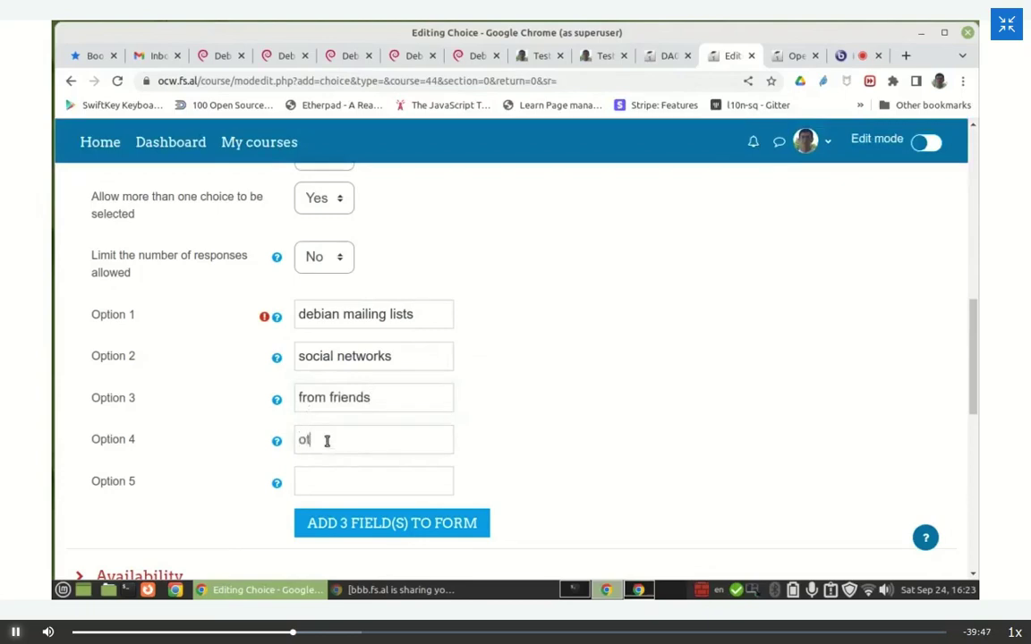
# Step: Check the Availability, Results and Common module settings sections, and save and display the choice
pyautogui.scroll(-3, 233, 414)
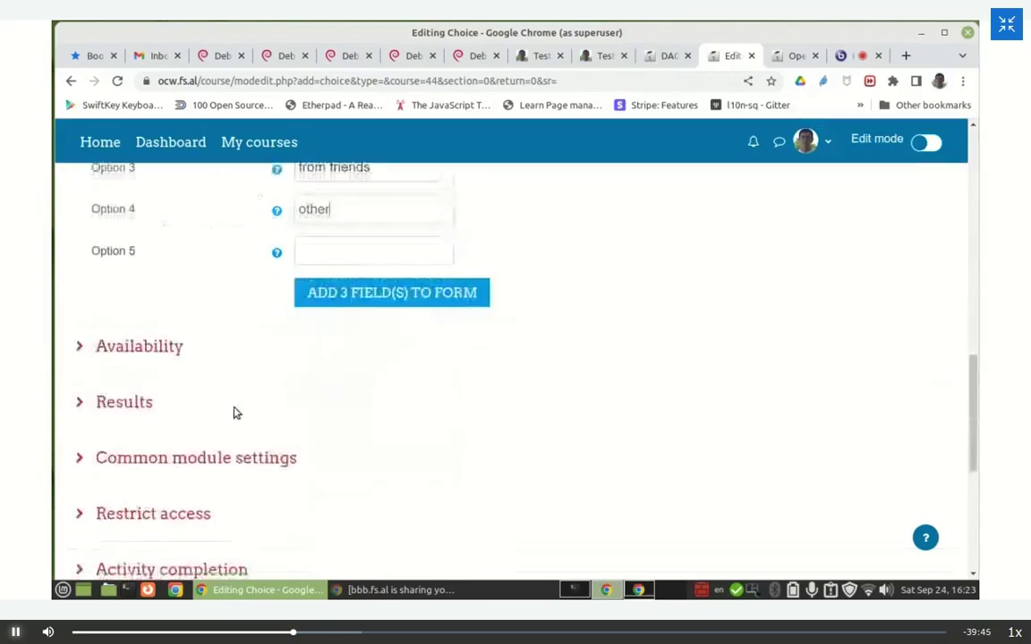
pyautogui.click(159, 351)
pyautogui.click(157, 350)
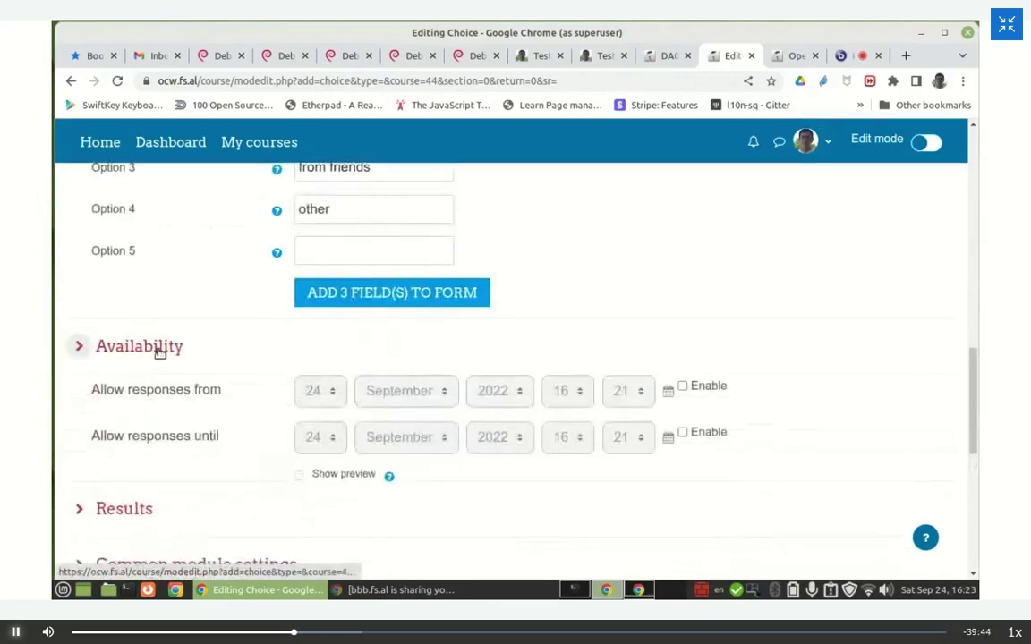
pyautogui.click(129, 409)
pyautogui.click(129, 408)
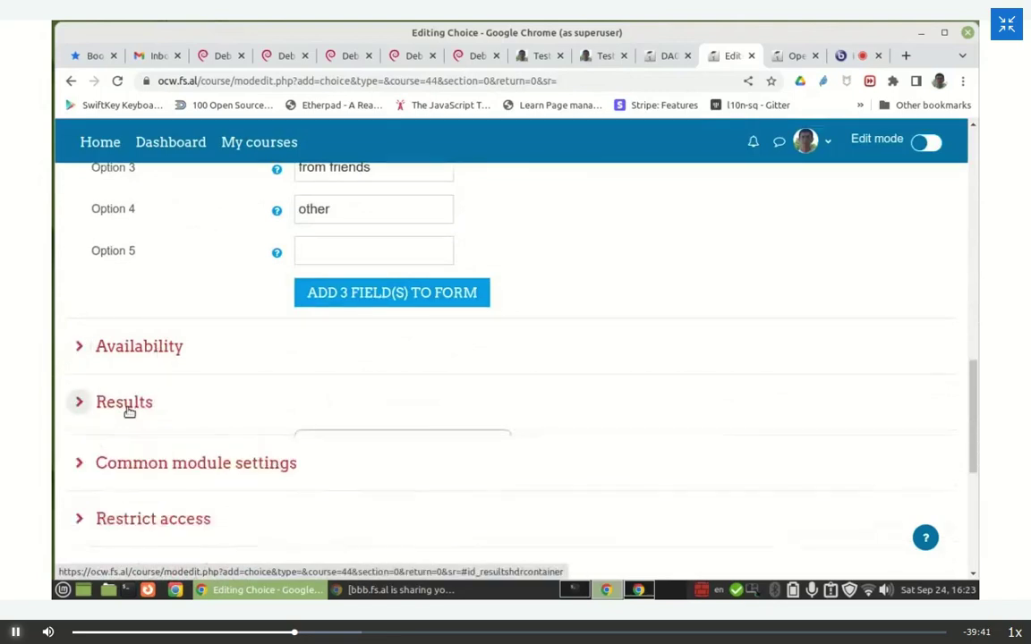
pyautogui.click(144, 462)
pyautogui.click(143, 461)
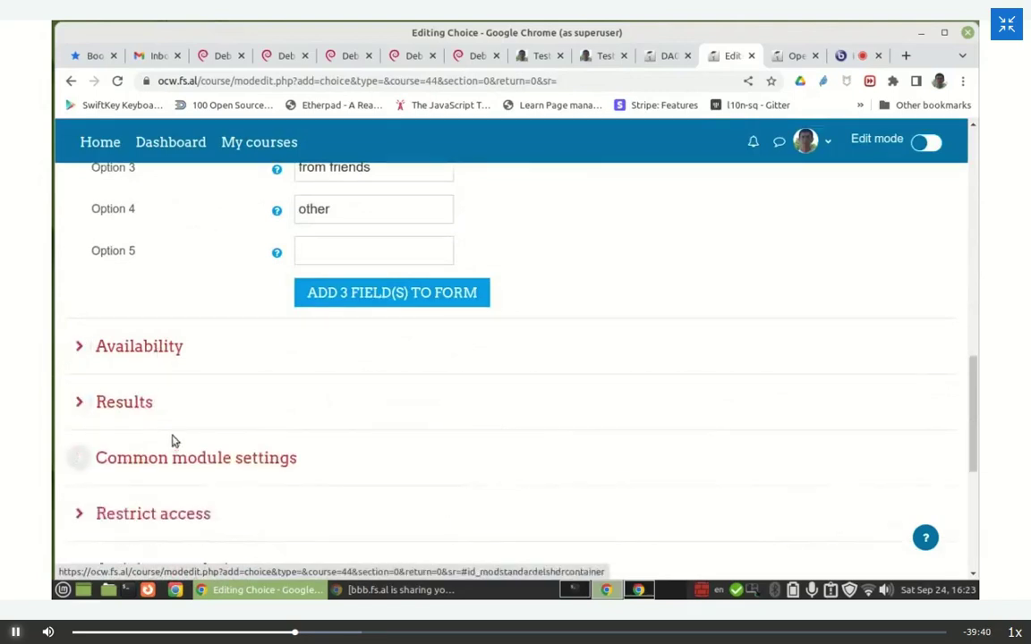
pyautogui.scroll(-3, 539, 371)
pyautogui.scroll(-2, 531, 359)
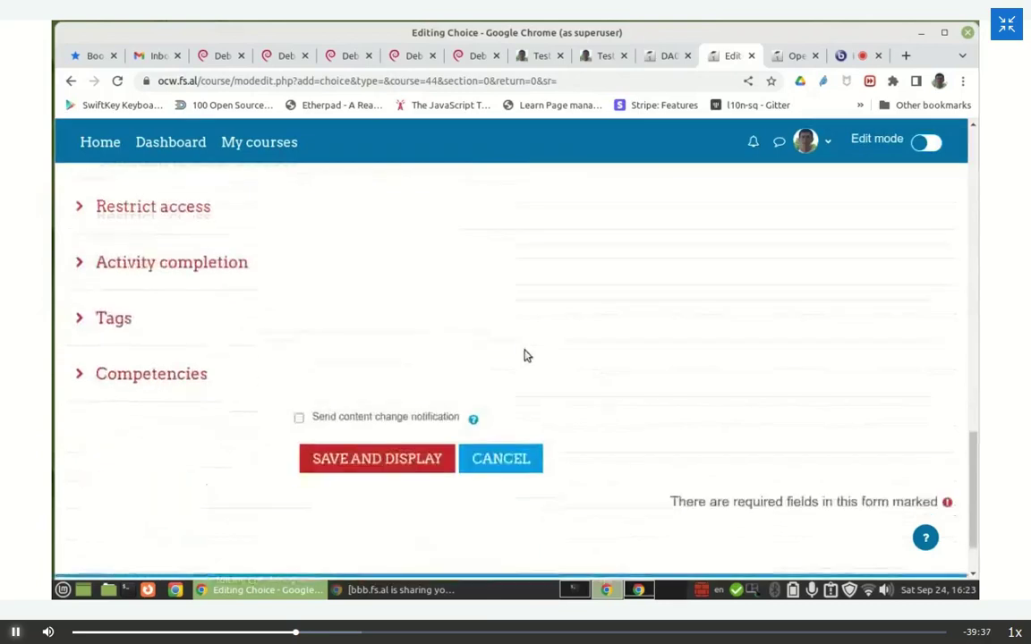
pyautogui.click(362, 459)
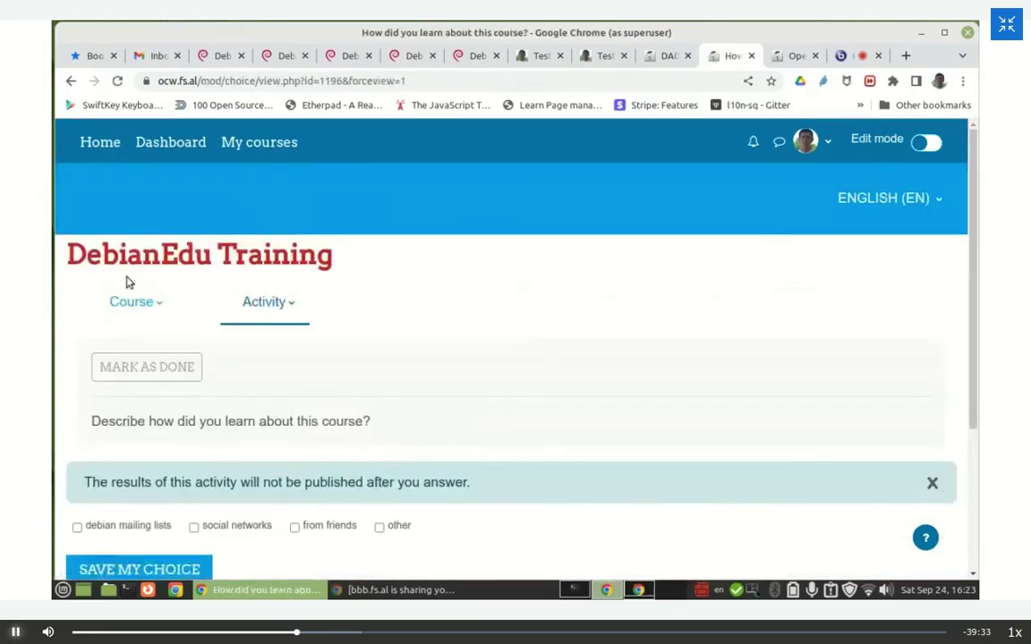
# Step: Look over the saved choice activity and reopen the DebianEdu Training course from the site's home page
pyautogui.scroll(-2, 358, 350)
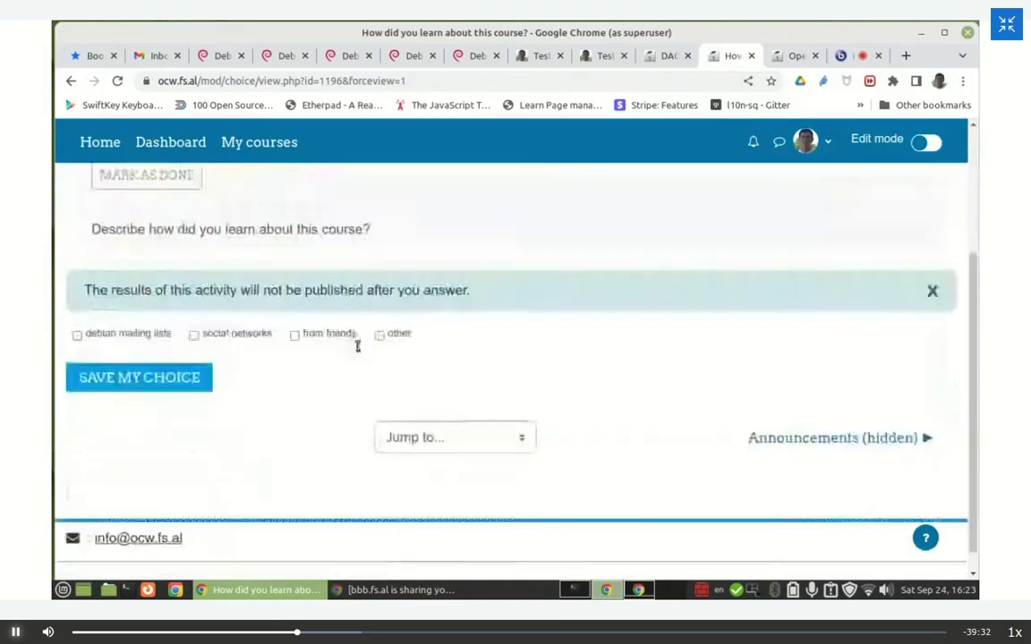
pyautogui.scroll(2, 287, 416)
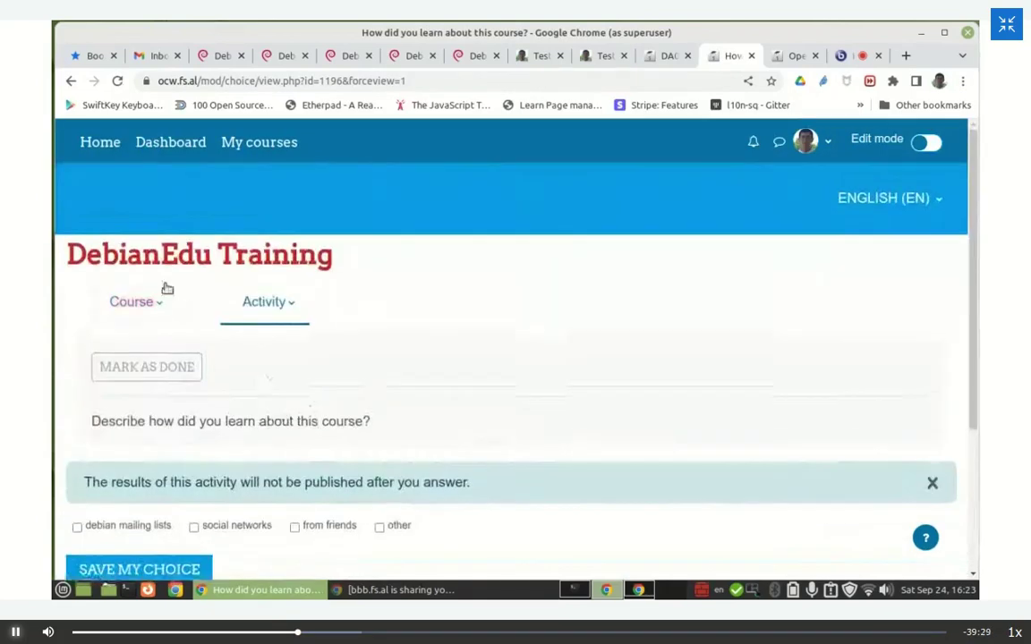
pyautogui.click(86, 145)
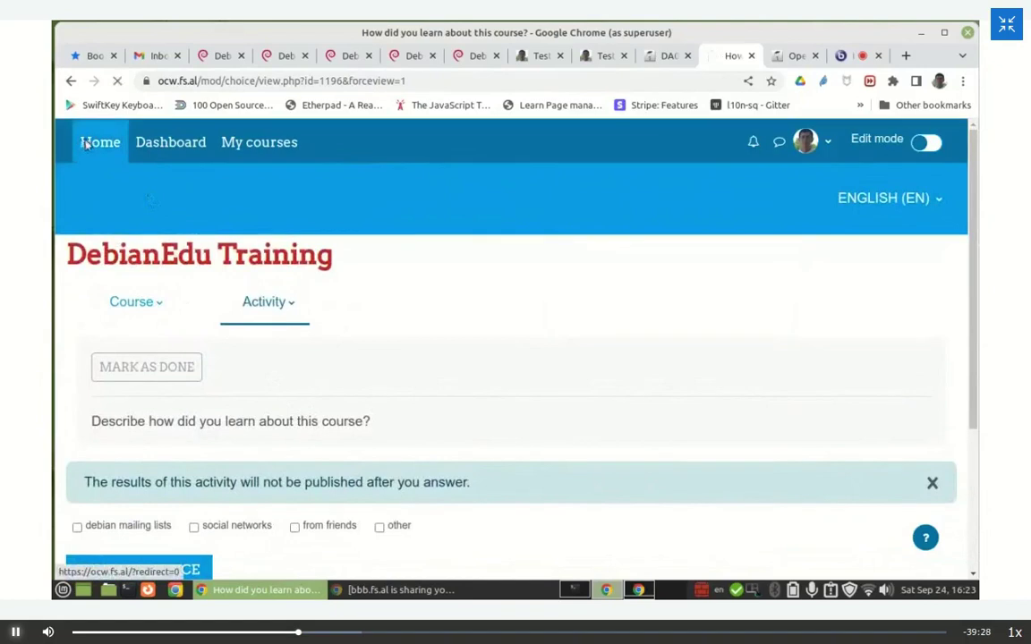
pyautogui.scroll(-2, 108, 268)
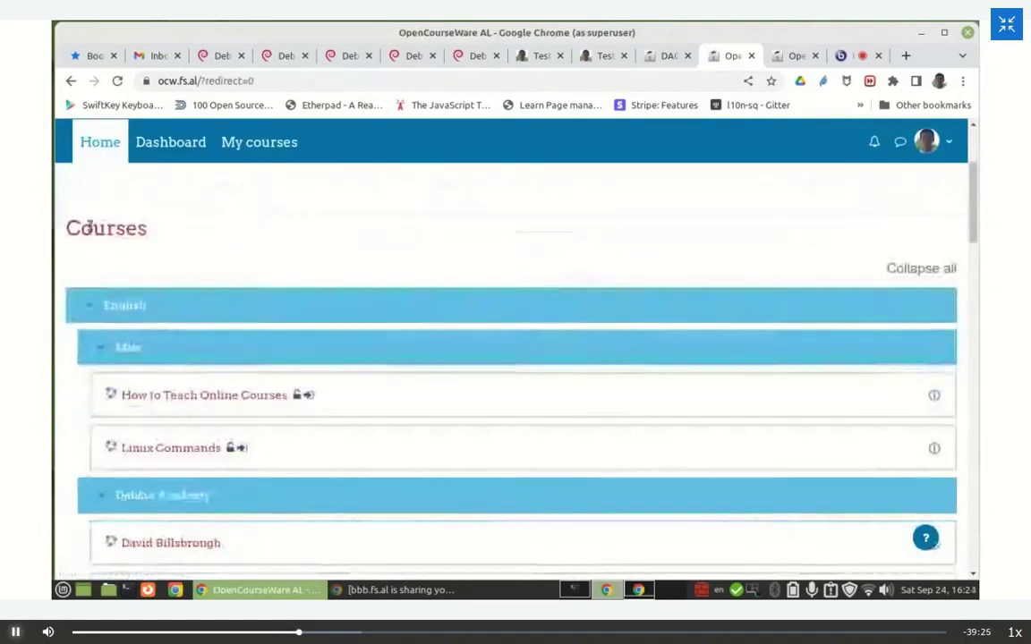
pyautogui.scroll(-2, 322, 460)
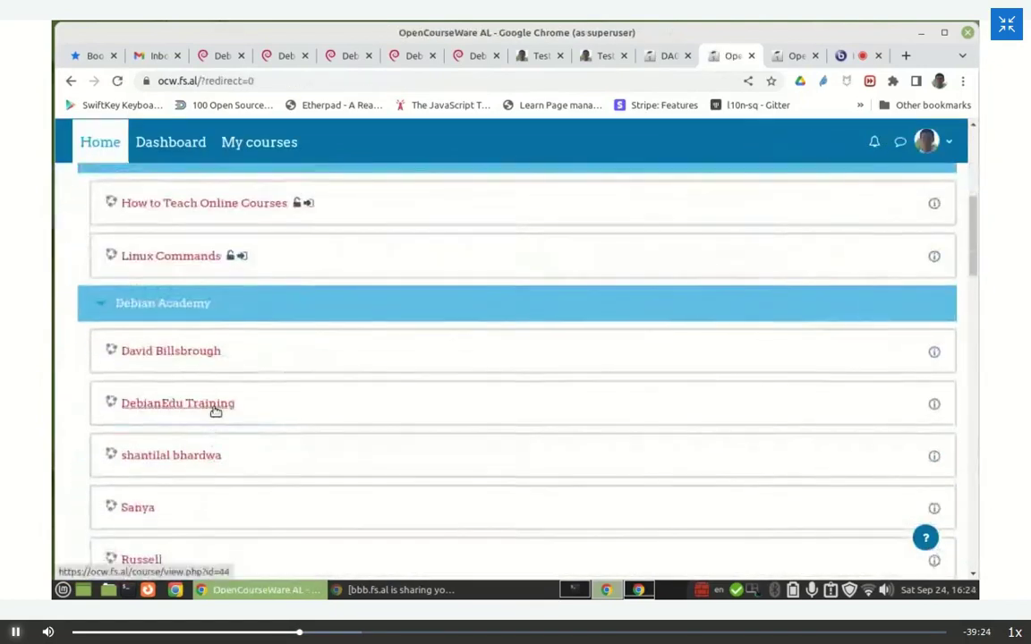
pyautogui.click(216, 409)
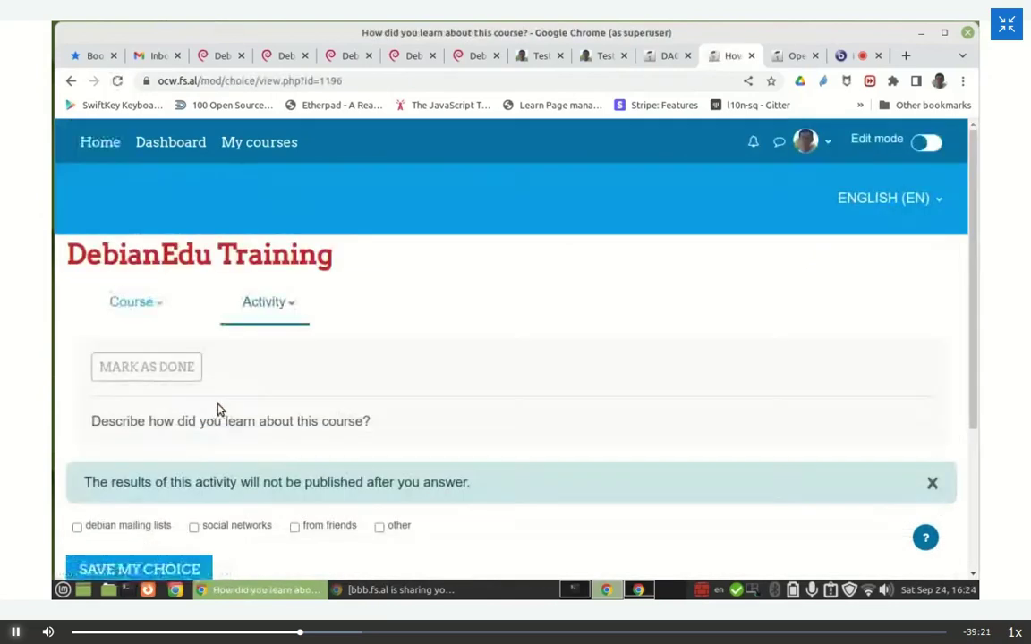
# Step: Answer the choice with "debian mailing lists" and "social networks" and save the response
pyautogui.scroll(-1, 279, 364)
pyautogui.scroll(-2, 277, 364)
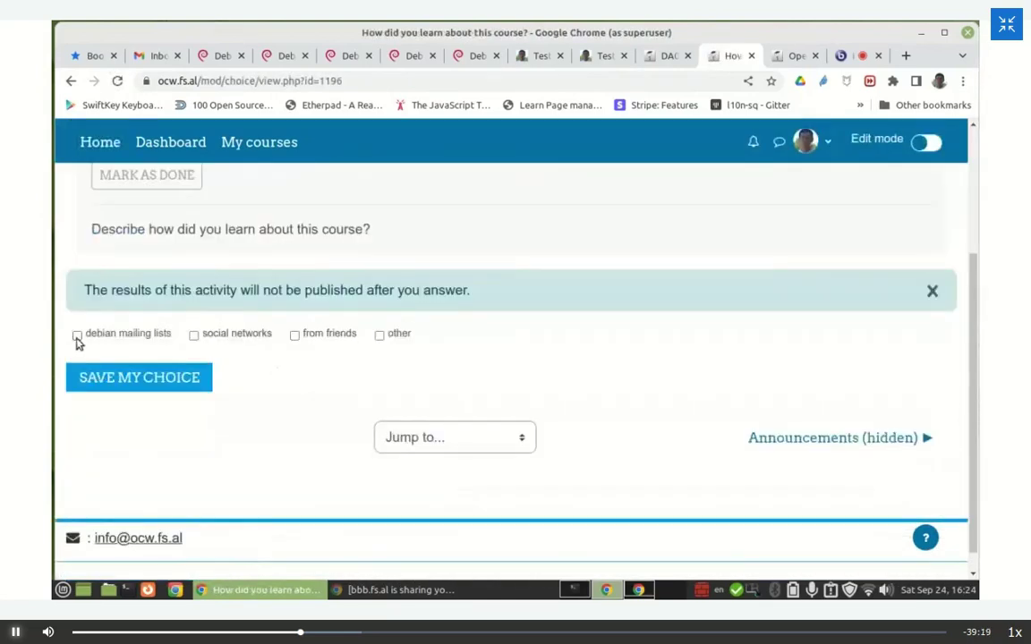
pyautogui.click(193, 336)
pyautogui.click(123, 380)
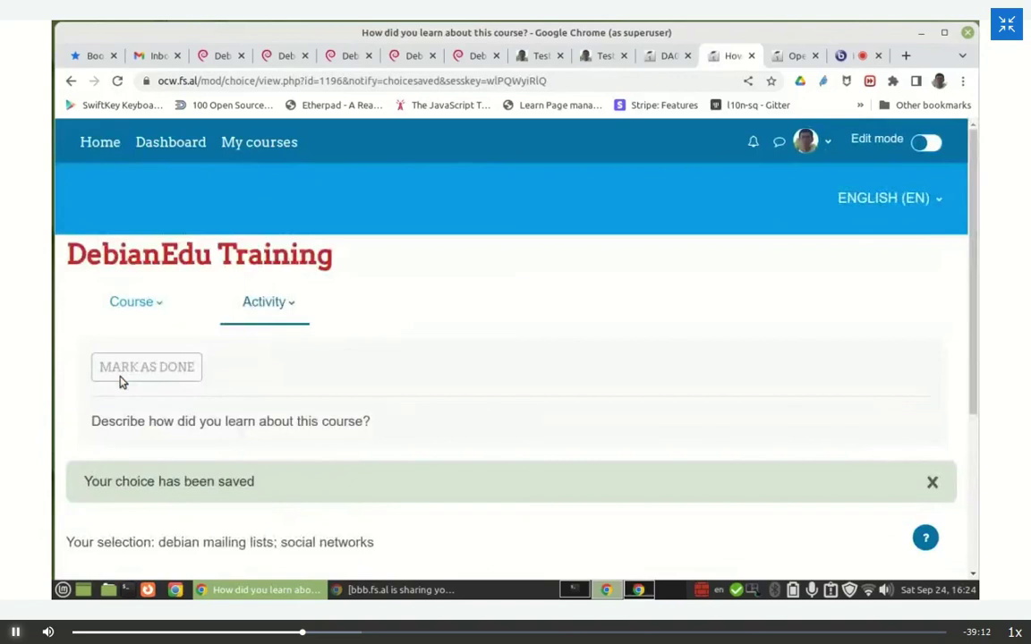
# Step: Open the choice activity's settings and look over the course's available administration pages
pyautogui.click(285, 303)
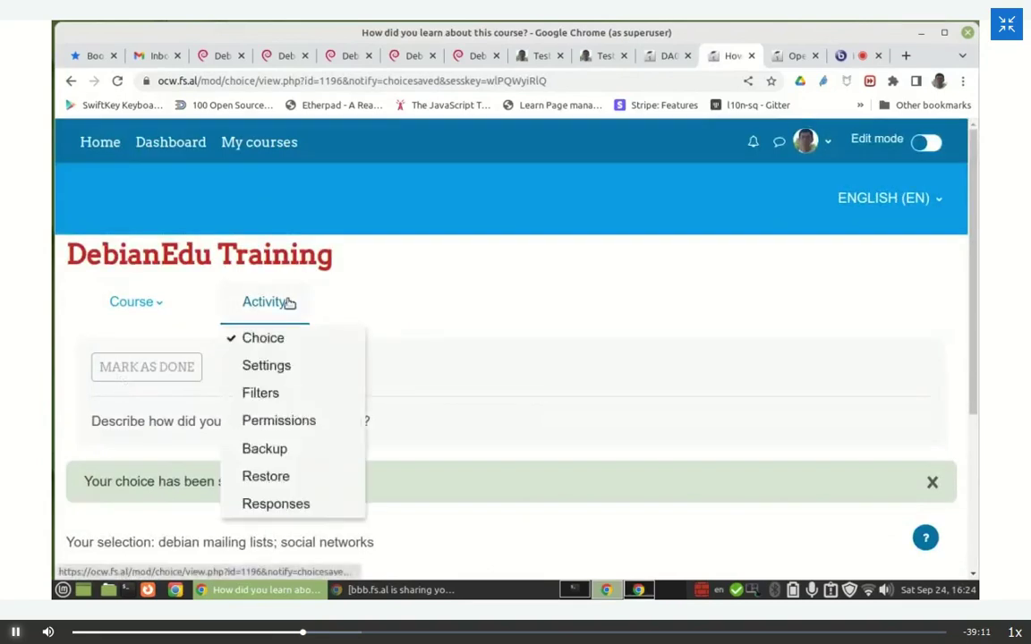
pyautogui.click(266, 365)
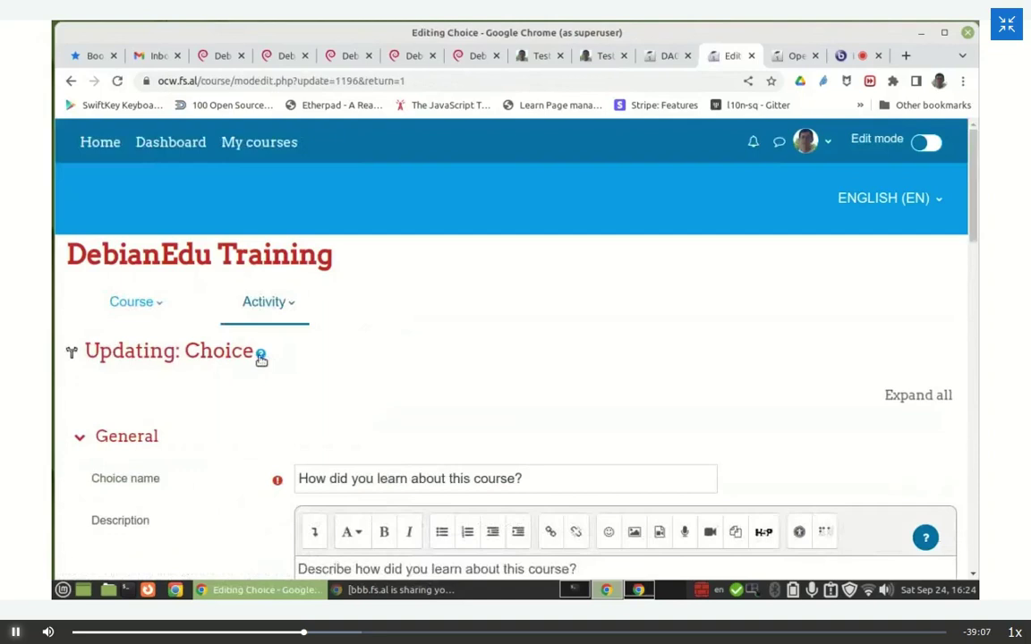
pyautogui.click(144, 301)
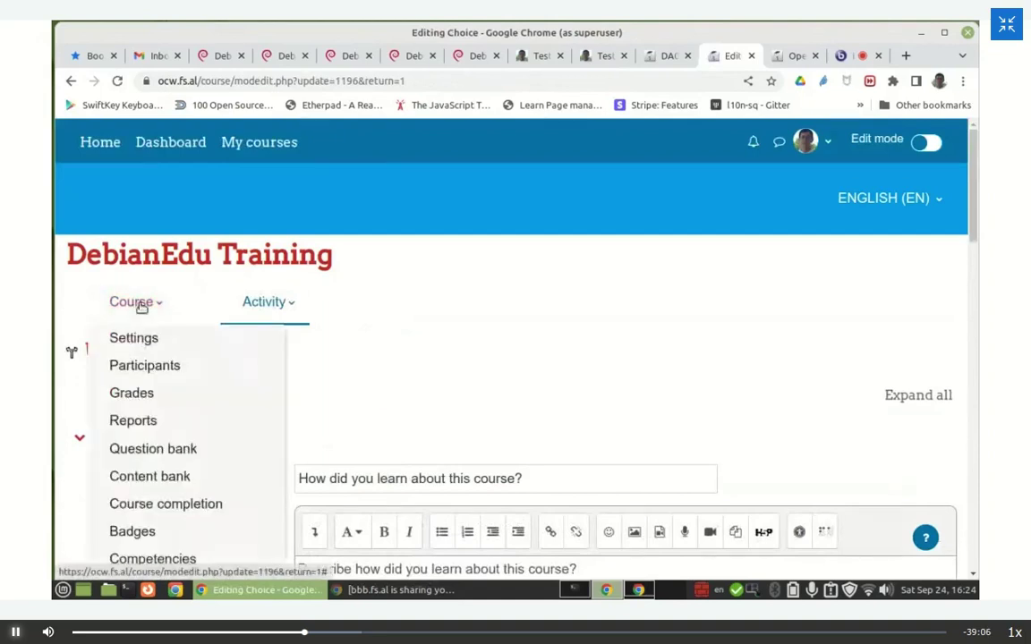
pyautogui.click(166, 270)
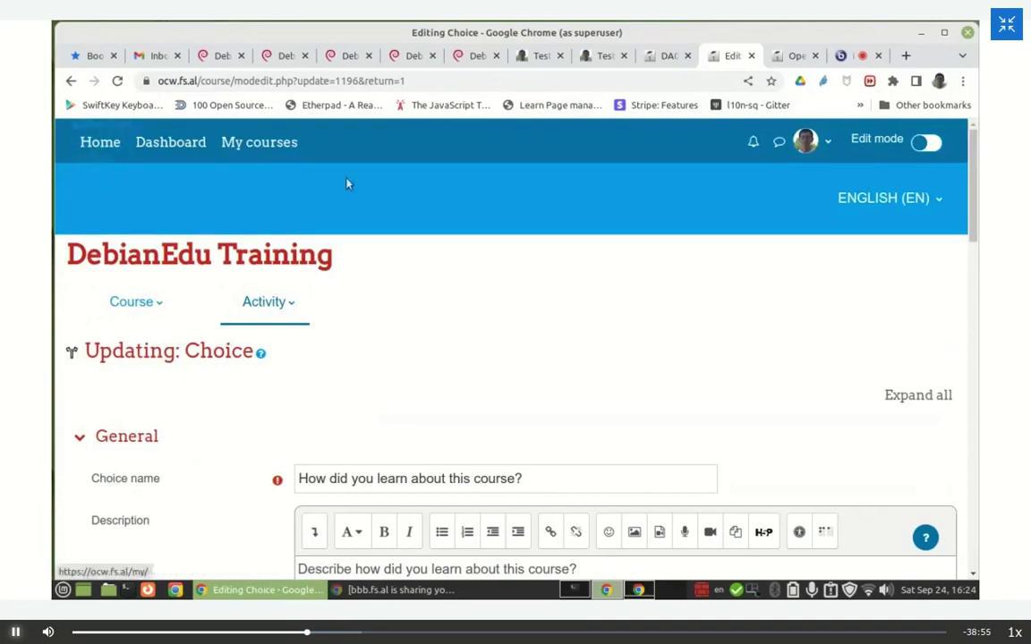
# Step: Open the DebianEdu Training course settings and set the course format to Social format
pyautogui.click(155, 307)
pyautogui.click(139, 340)
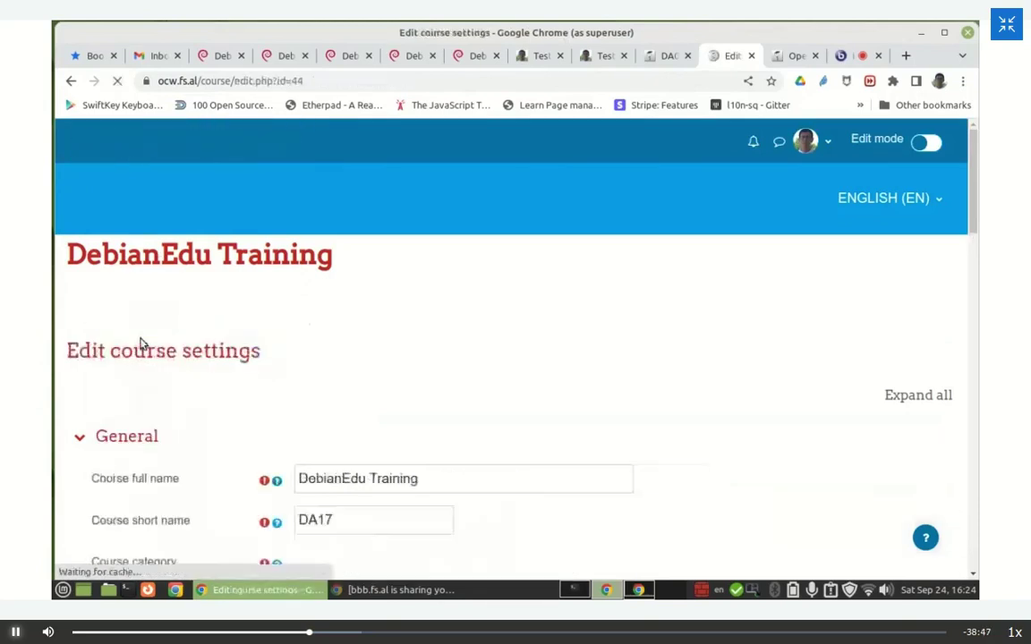
pyautogui.scroll(-6, 277, 347)
pyautogui.scroll(-5, 248, 330)
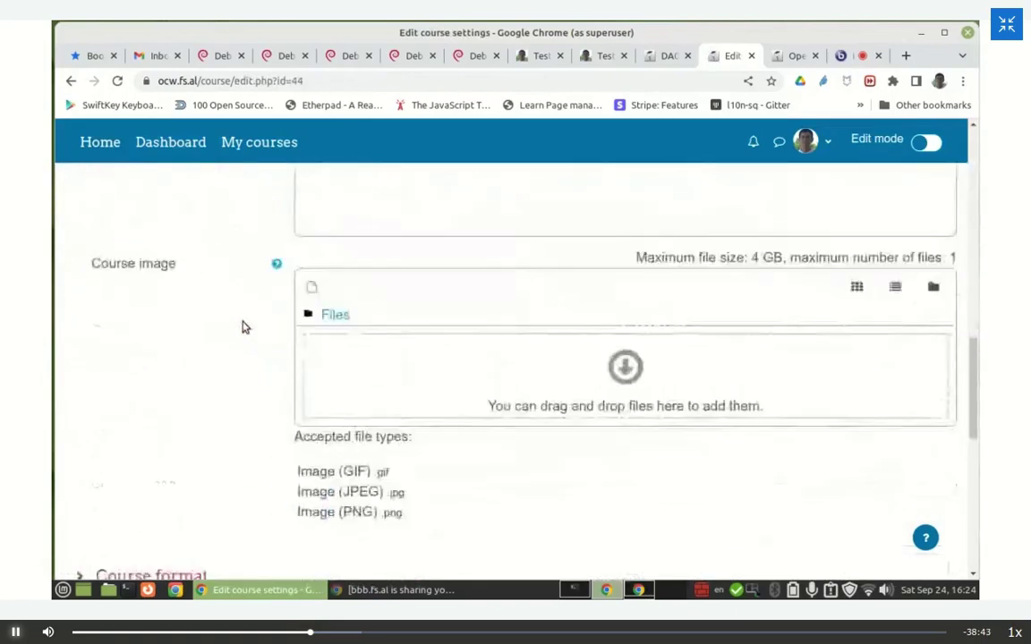
pyautogui.scroll(-3, 241, 326)
pyautogui.click(172, 304)
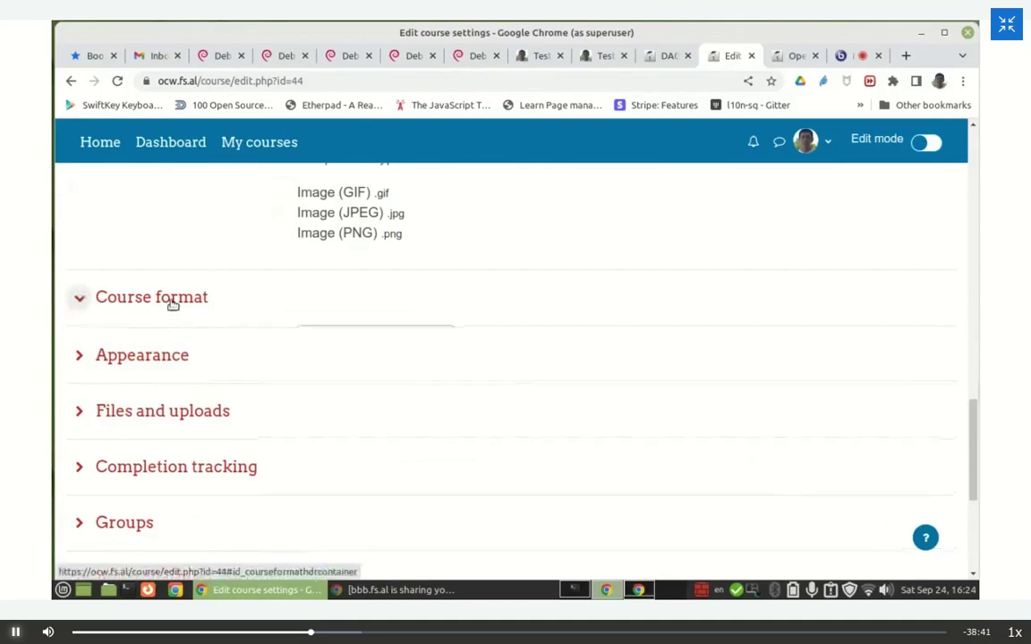
pyautogui.click(369, 347)
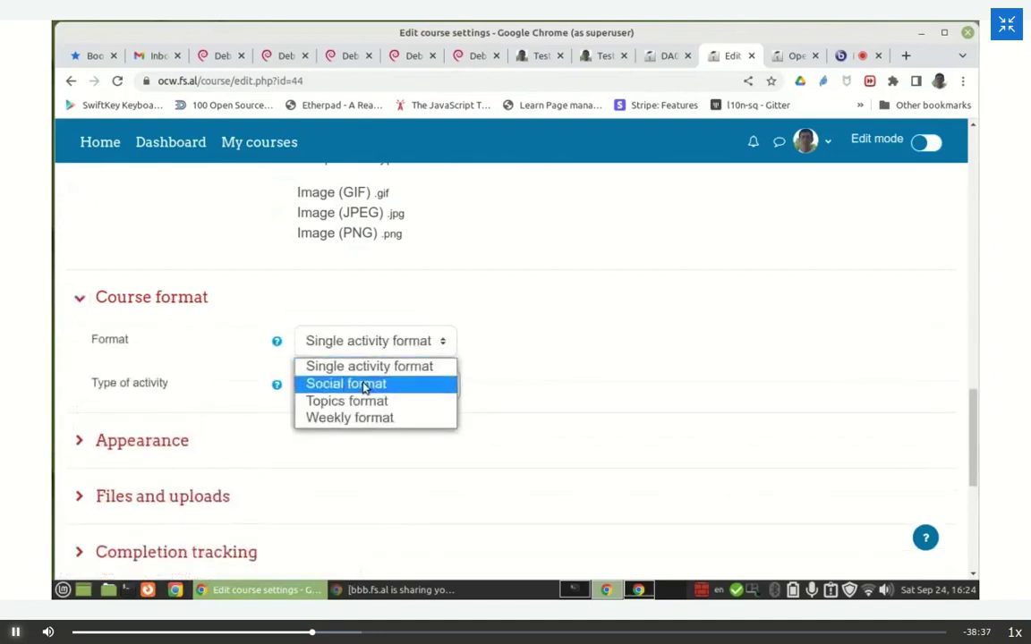
pyautogui.click(364, 387)
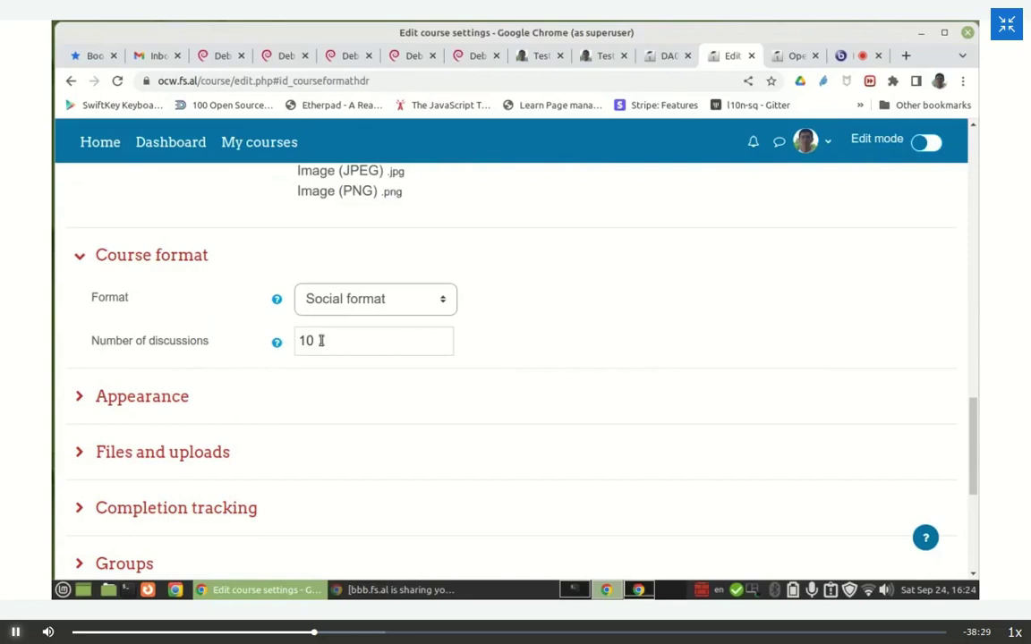
# Step: Check the Appearance and Files and uploads sections, and save the course settings
pyautogui.click(139, 399)
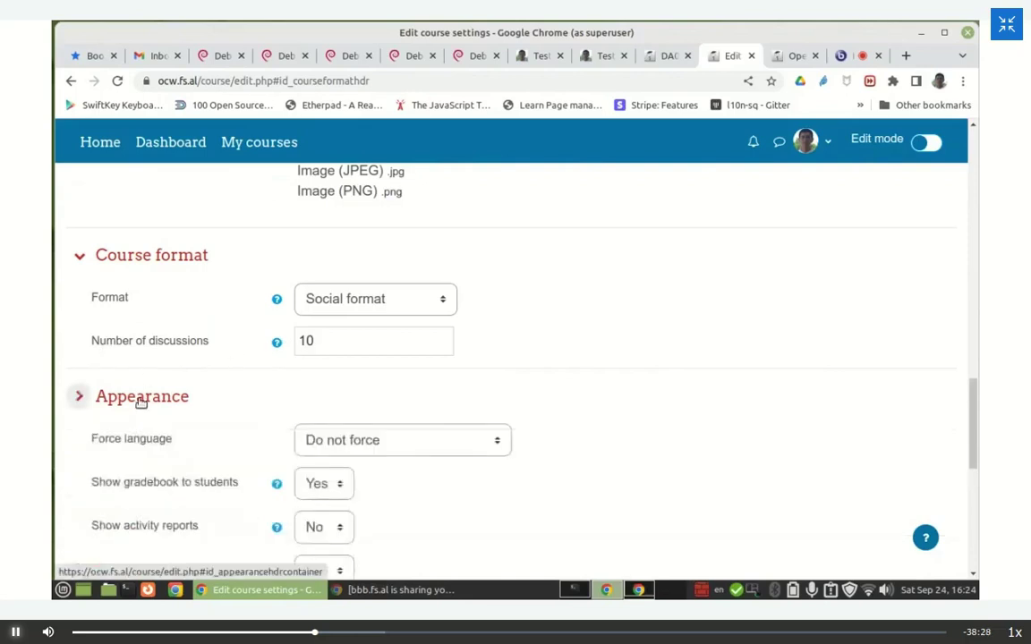
pyautogui.click(140, 399)
pyautogui.click(139, 454)
pyautogui.click(143, 454)
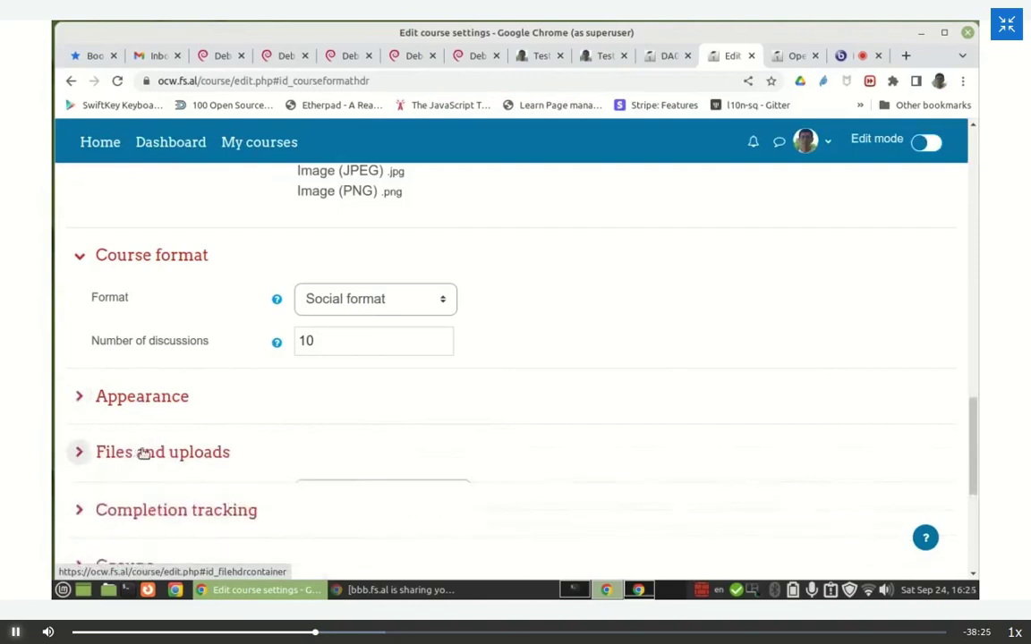
pyautogui.scroll(-4, 287, 408)
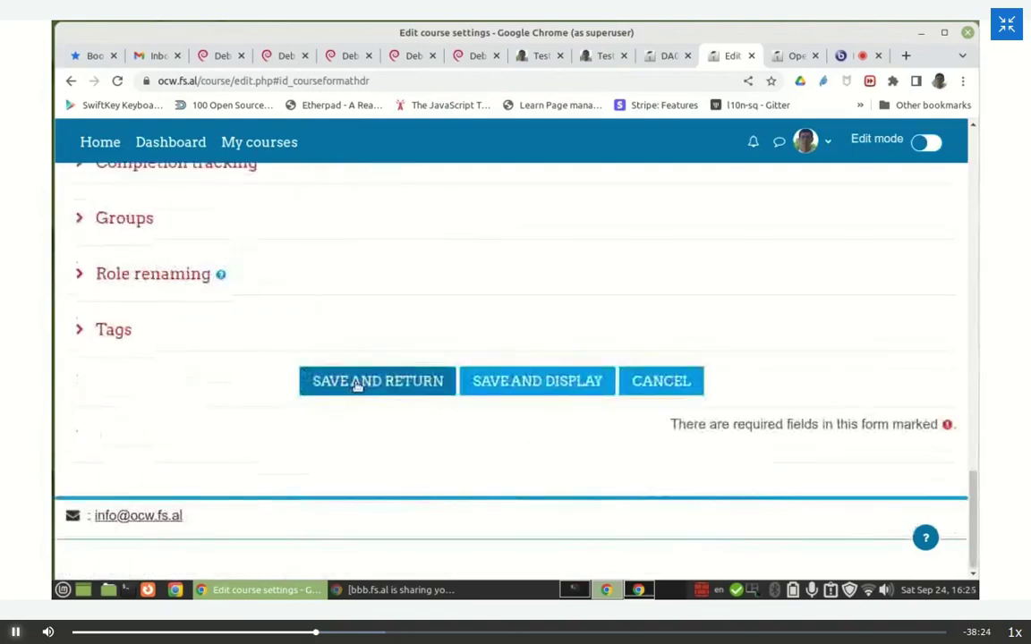
pyautogui.click(387, 391)
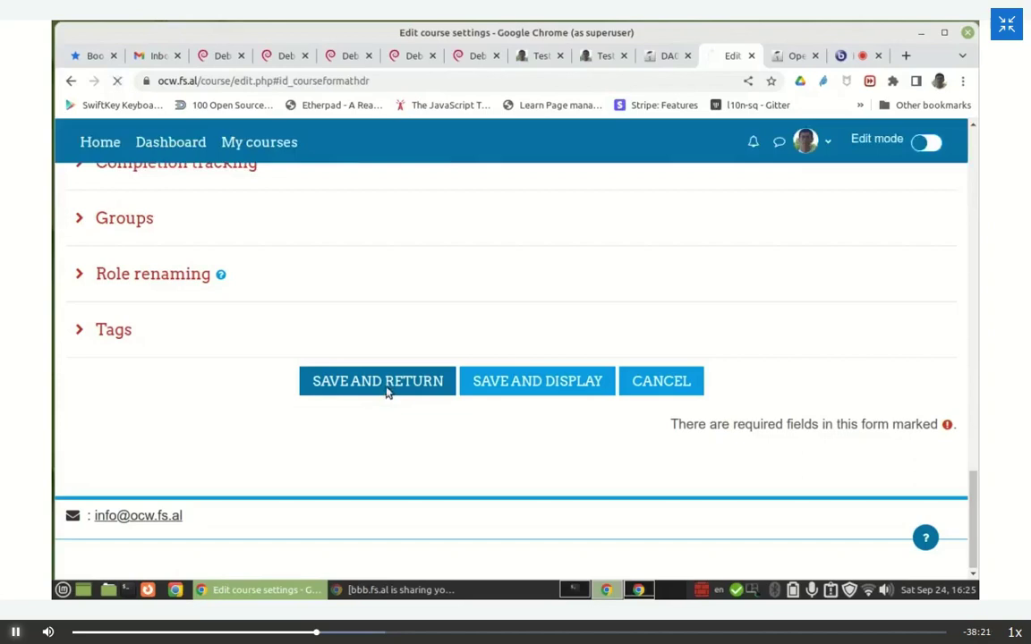
# Step: Add a discussion topic with the subject "Diskussion1" and the message "This is a discussion.", and post it to the forum
pyautogui.scroll(-2, 267, 358)
pyautogui.scroll(2, 264, 355)
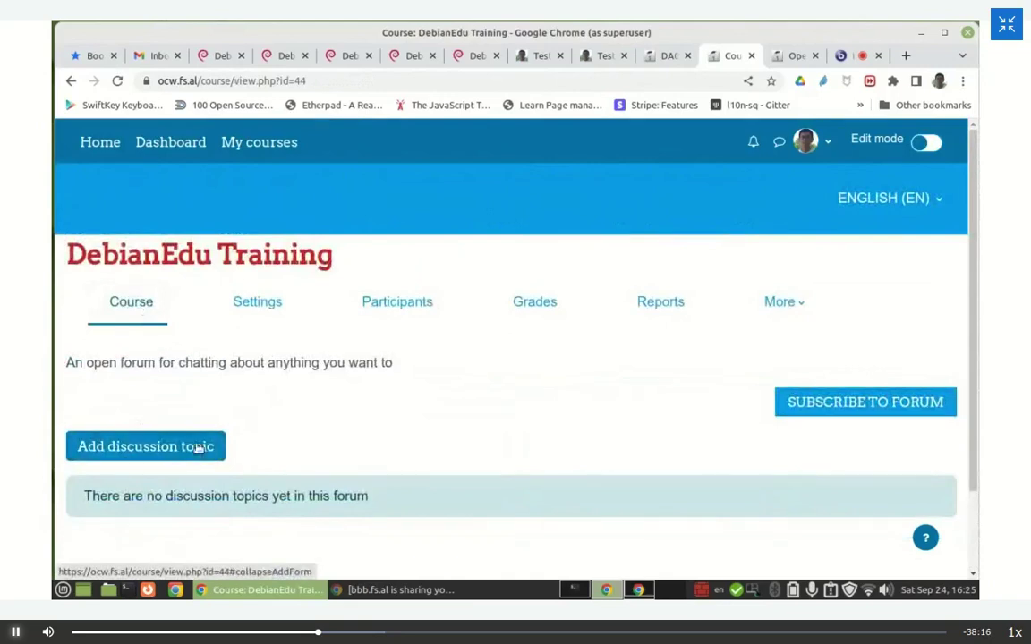
pyautogui.scroll(-2, 202, 443)
pyautogui.click(144, 350)
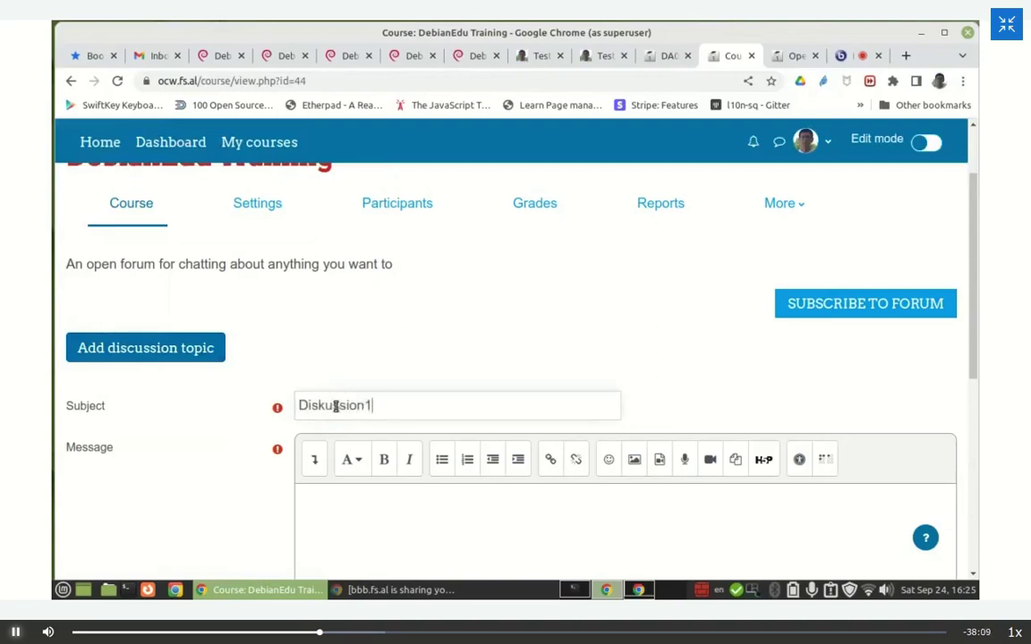
pyautogui.click(331, 500)
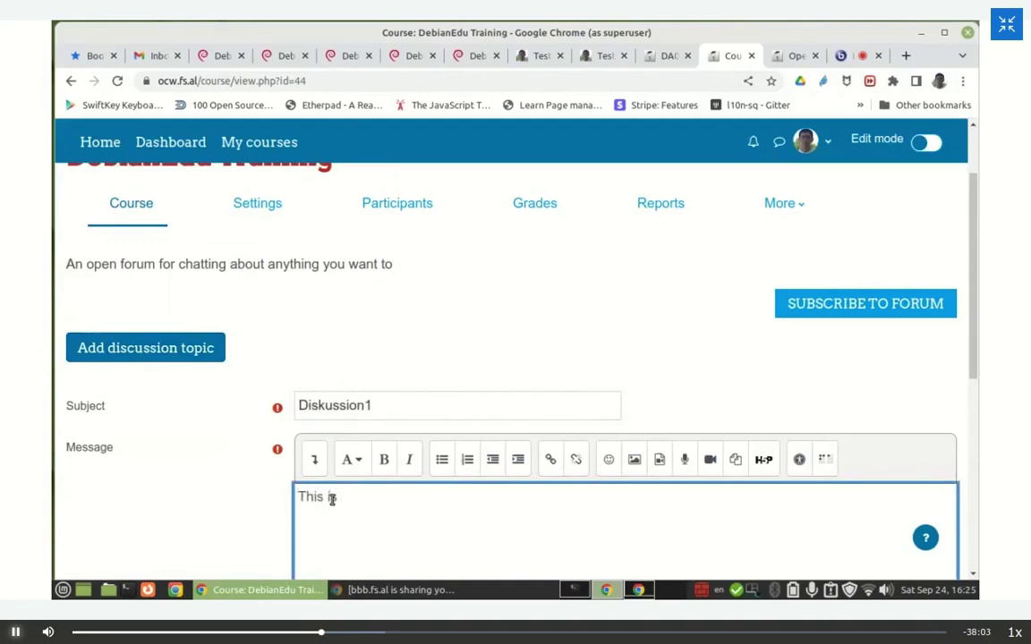
pyautogui.write('This is a discussion')
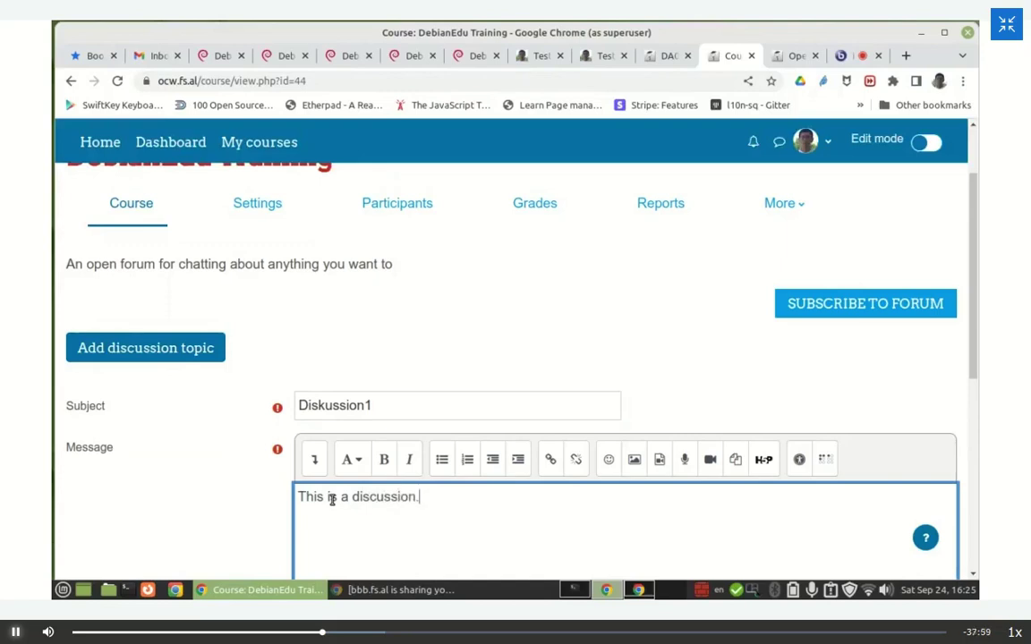
pyautogui.write('.')
pyautogui.scroll(-4, 197, 474)
pyautogui.click(392, 432)
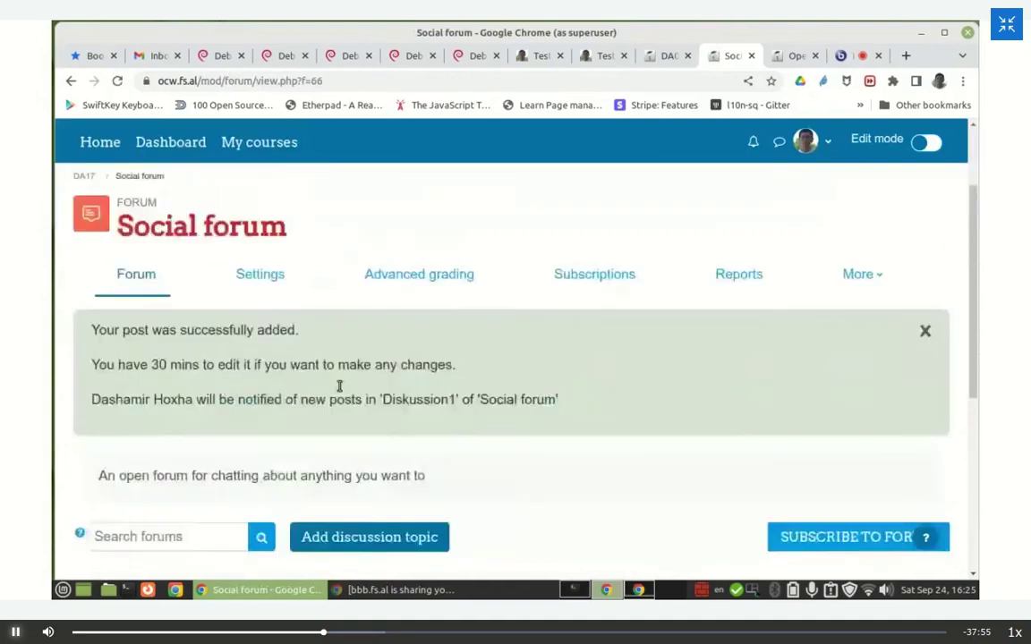
# Step: Examine the Social forum's discussion list, its settings page and its additional administration options
pyautogui.scroll(-4, 339, 387)
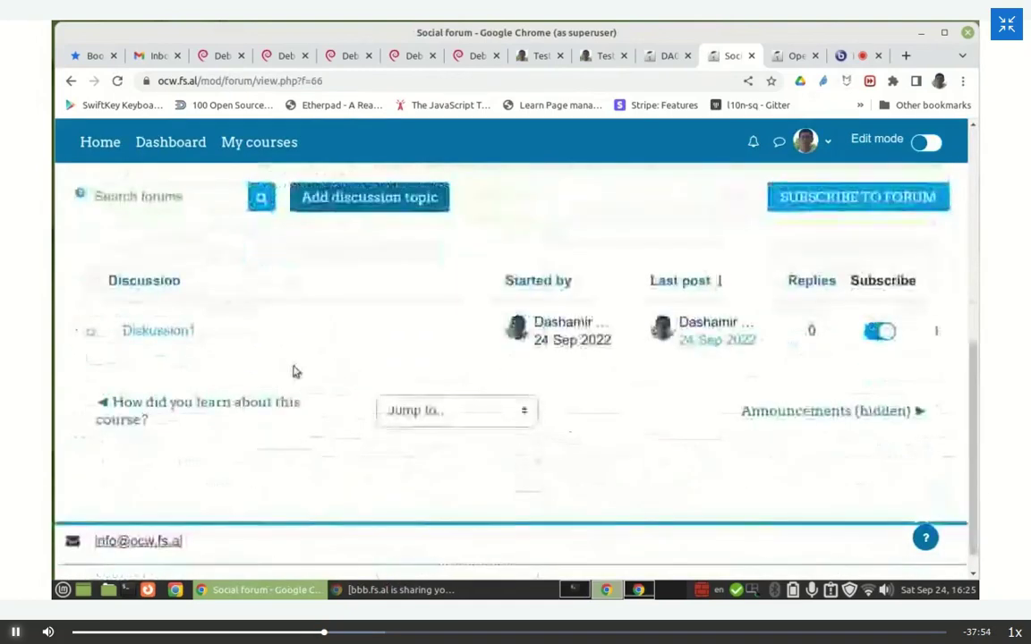
pyautogui.scroll(5, 297, 367)
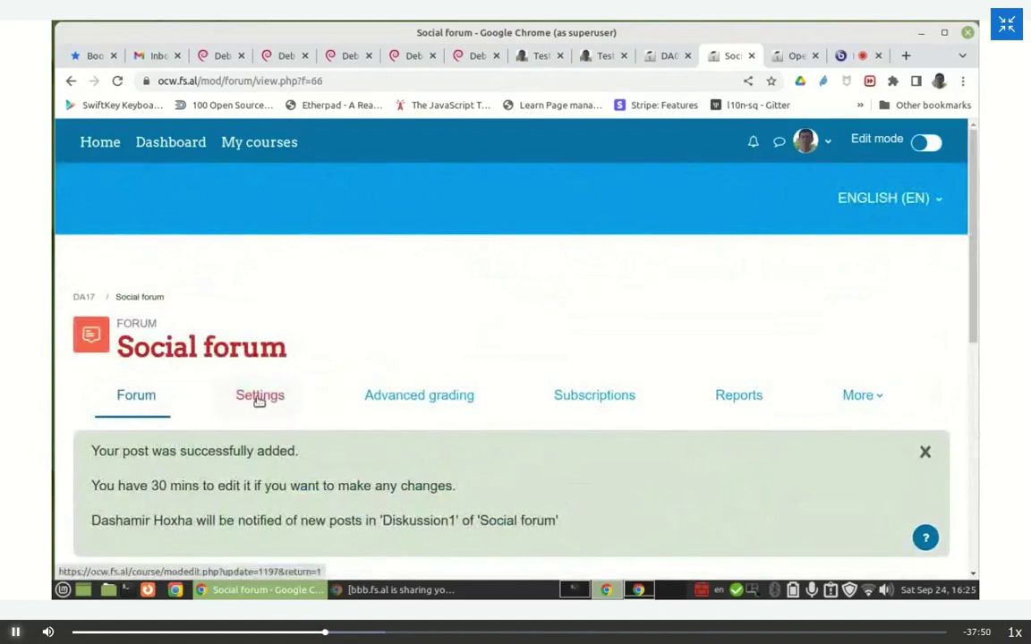
pyautogui.click(257, 396)
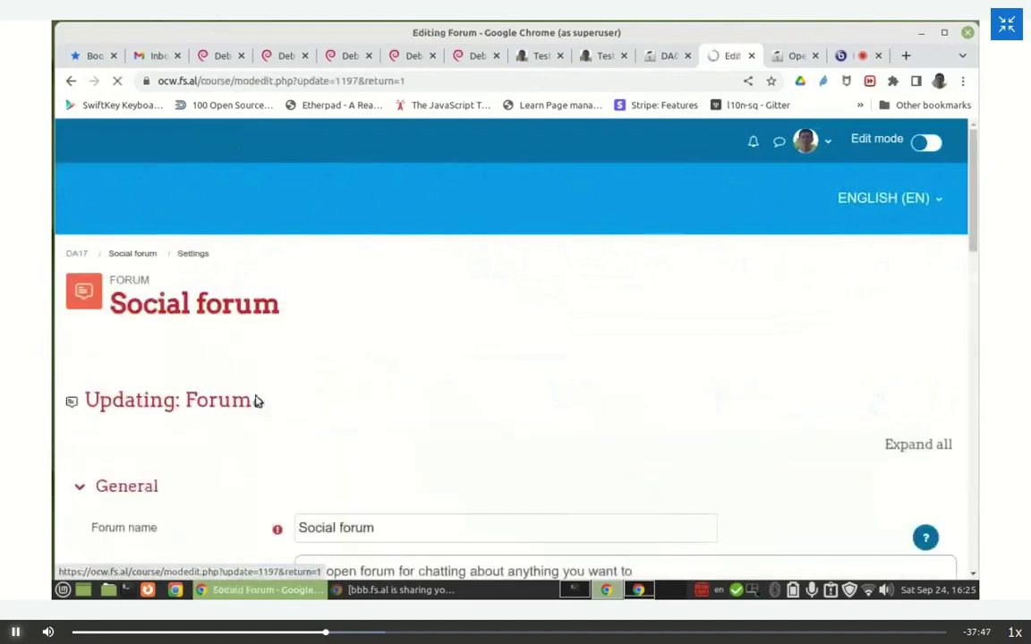
pyautogui.scroll(-3, 258, 396)
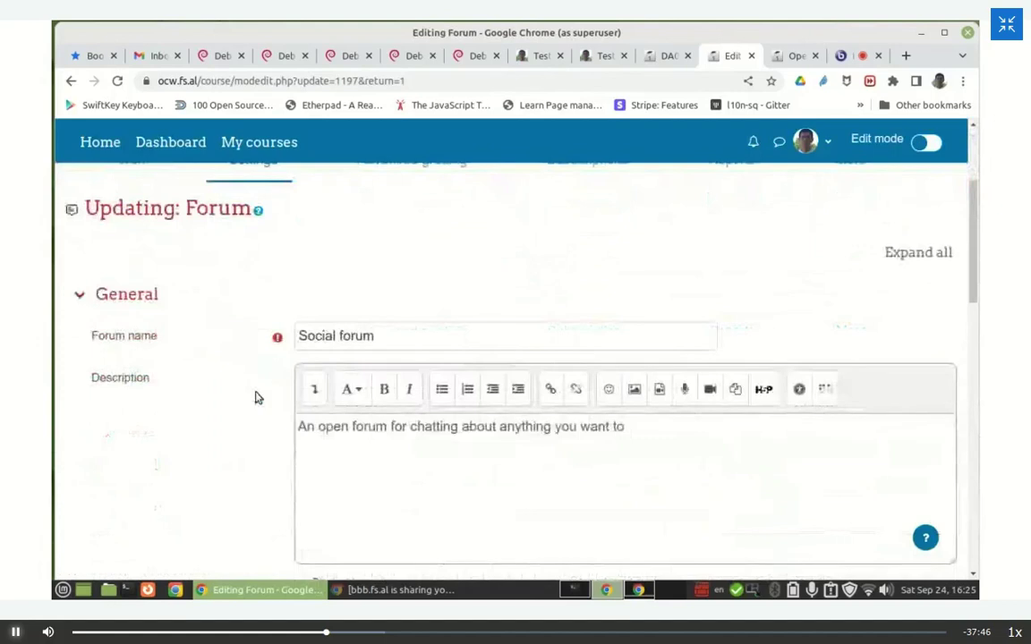
pyautogui.scroll(3, 255, 396)
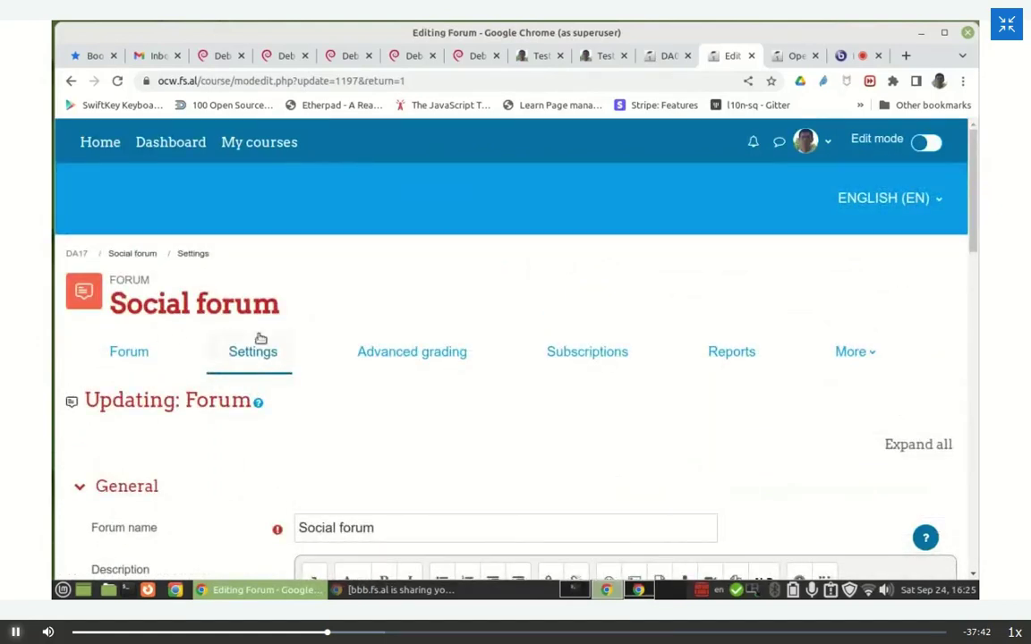
pyautogui.click(864, 351)
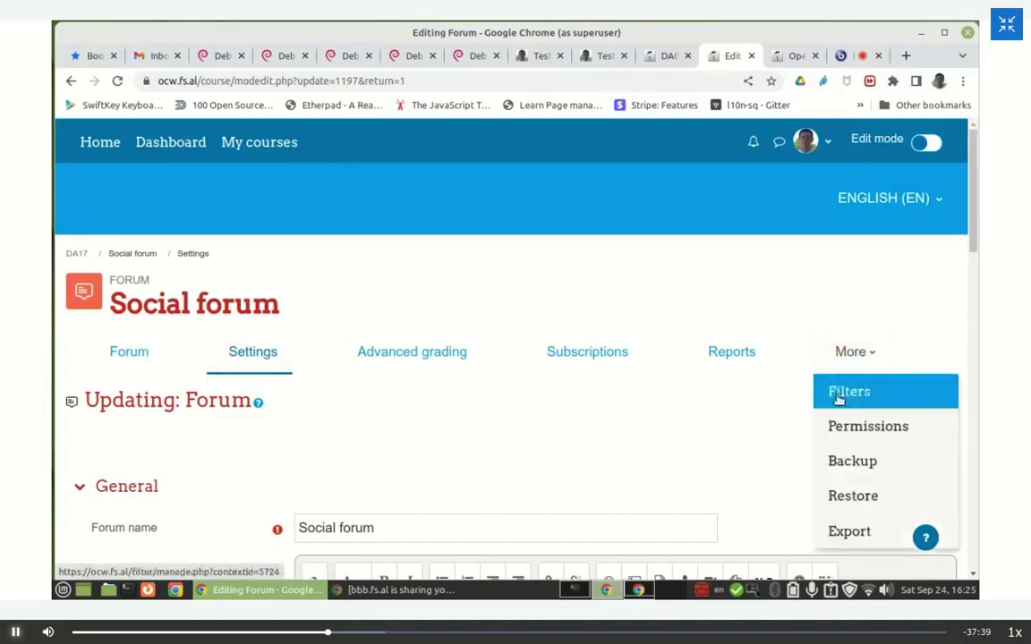
pyautogui.click(128, 353)
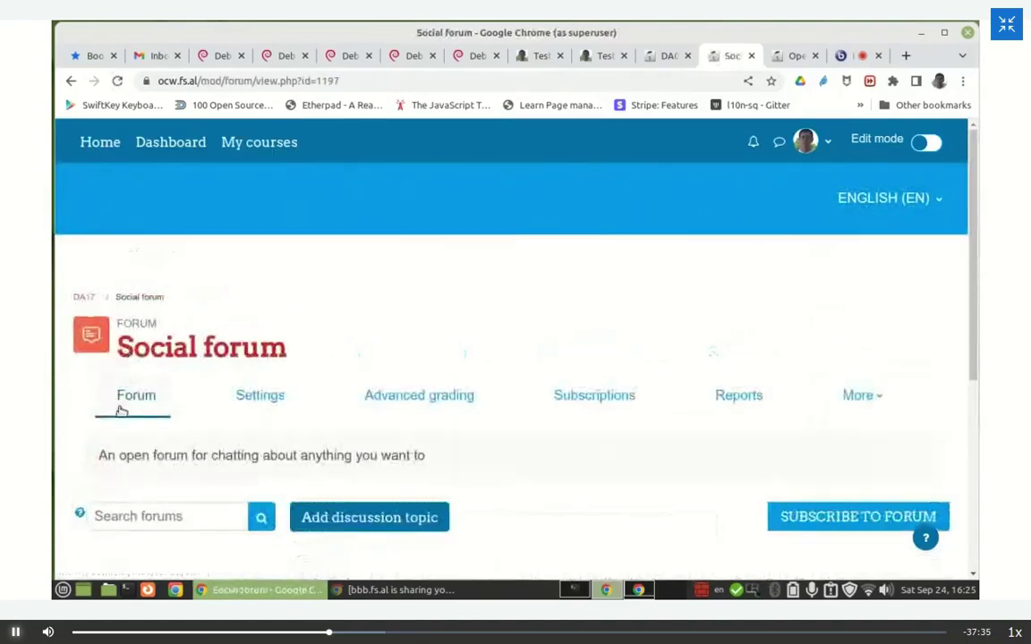
pyautogui.scroll(-4, 224, 394)
pyautogui.scroll(-2, 222, 396)
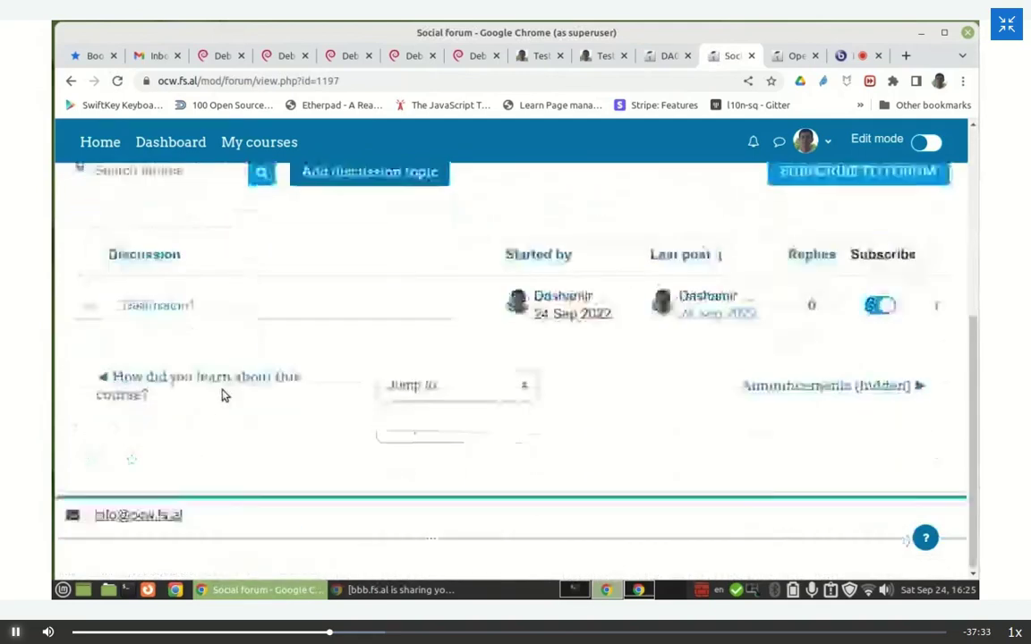
pyautogui.scroll(5, 215, 387)
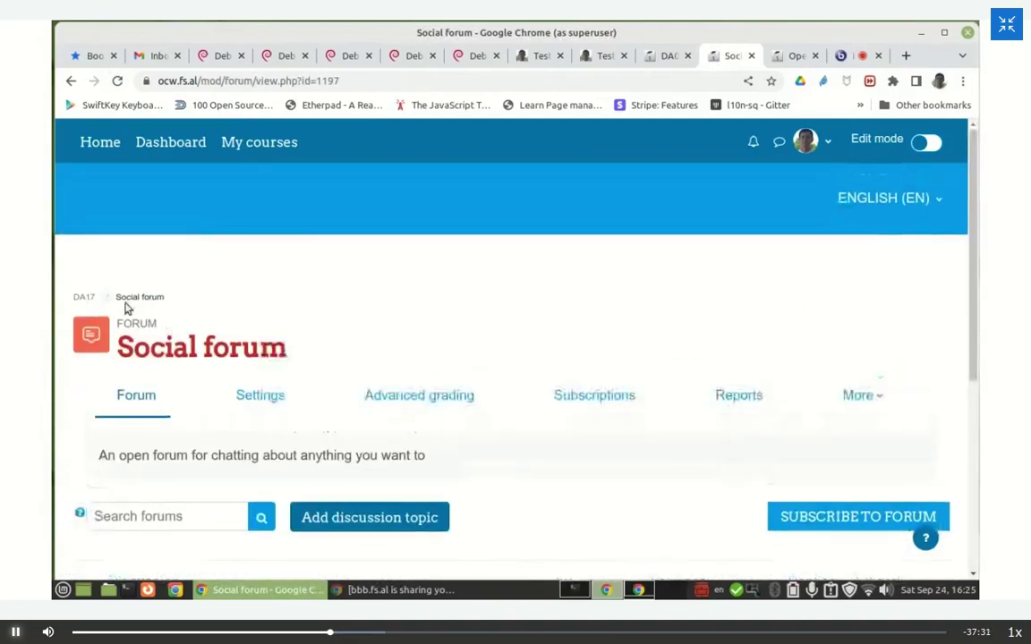
# Step: In the DebianEdu Training course settings, set the course format to Topics format and make hidden sections completely invisible
pyautogui.click(83, 300)
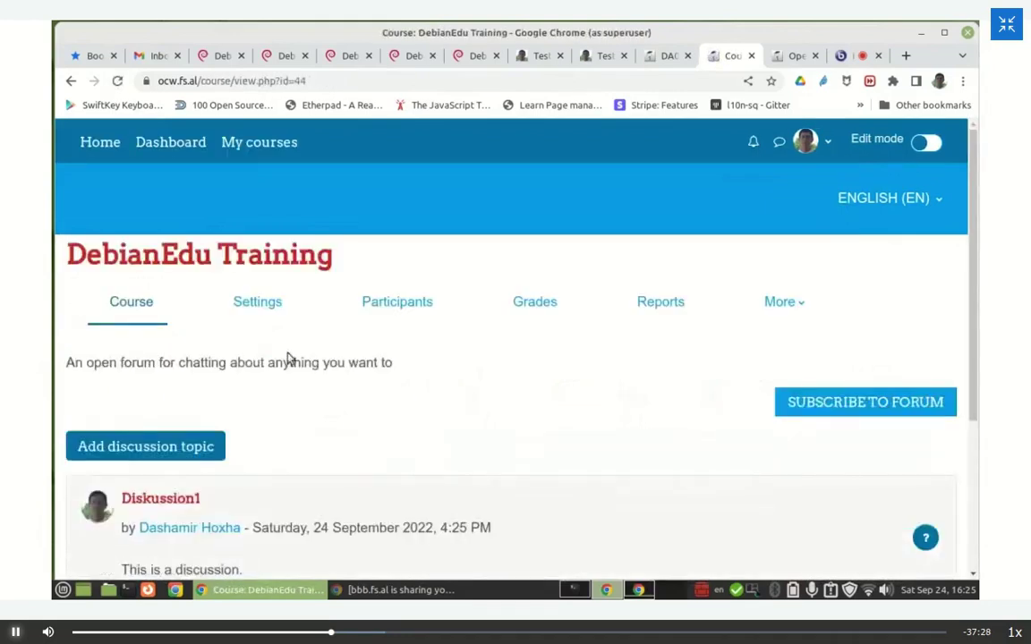
pyautogui.click(259, 302)
pyautogui.scroll(-15, 247, 378)
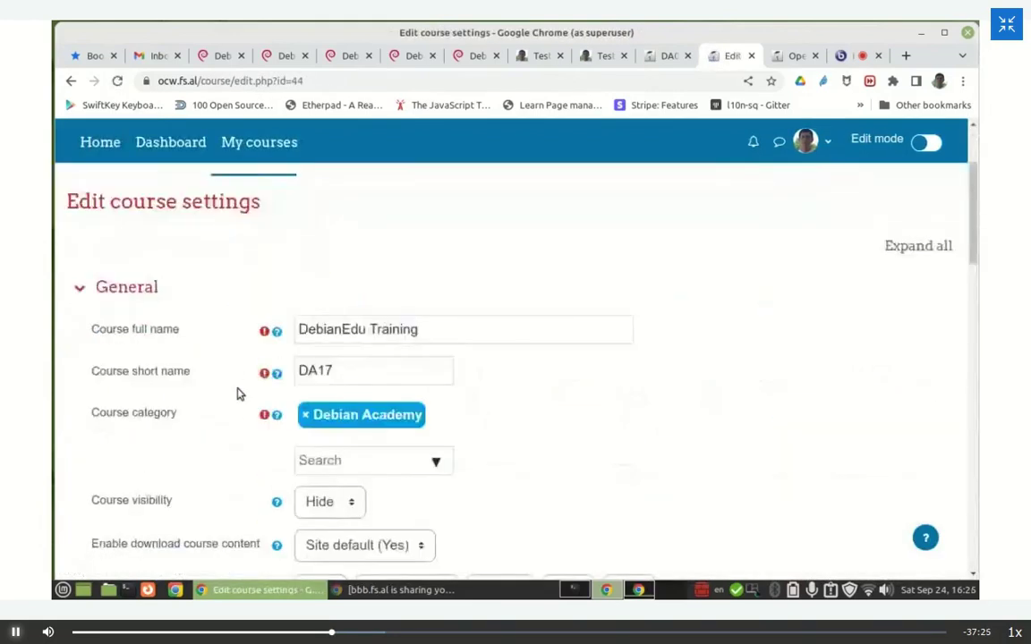
pyautogui.scroll(2, 249, 352)
pyautogui.click(137, 338)
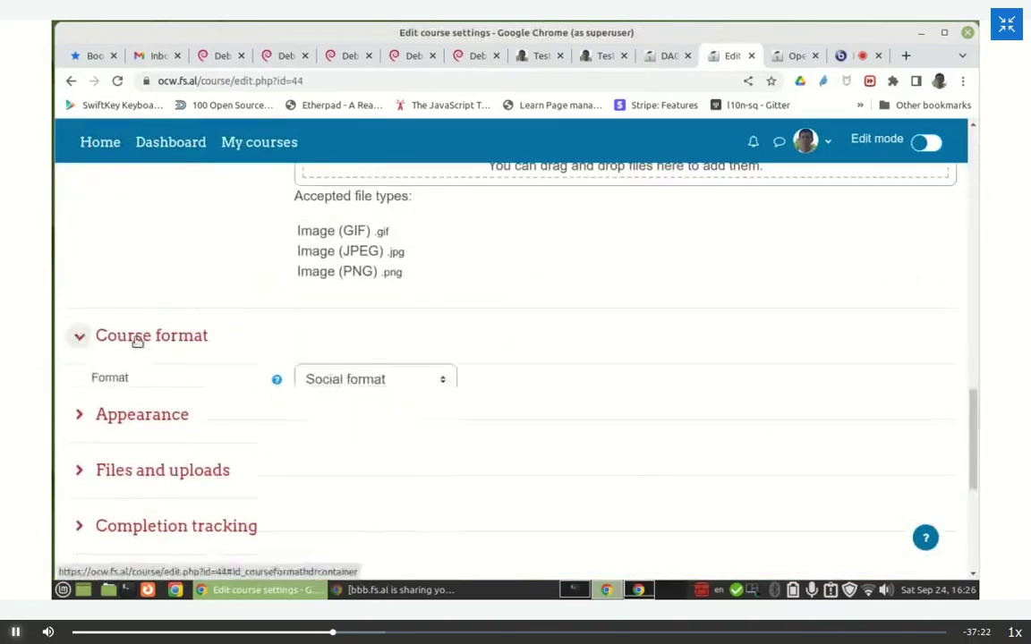
pyautogui.click(327, 385)
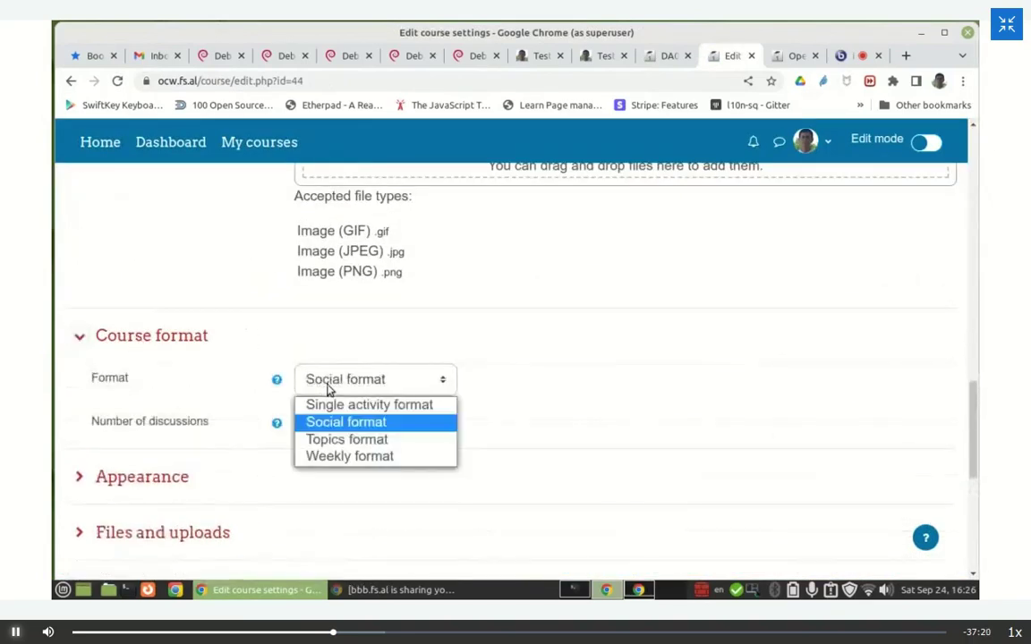
pyautogui.click(345, 441)
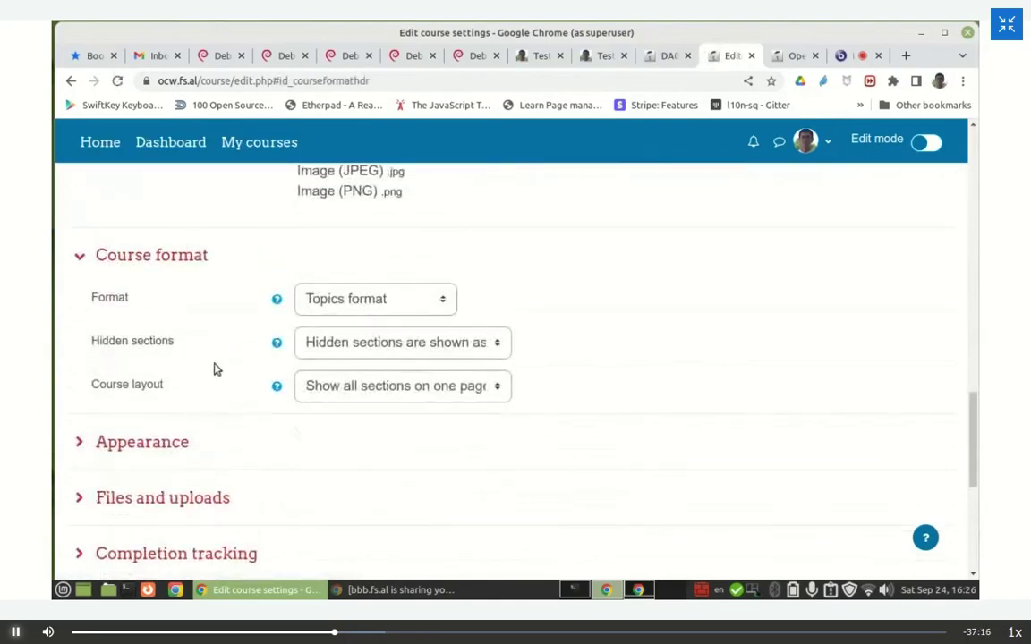
pyautogui.click(376, 348)
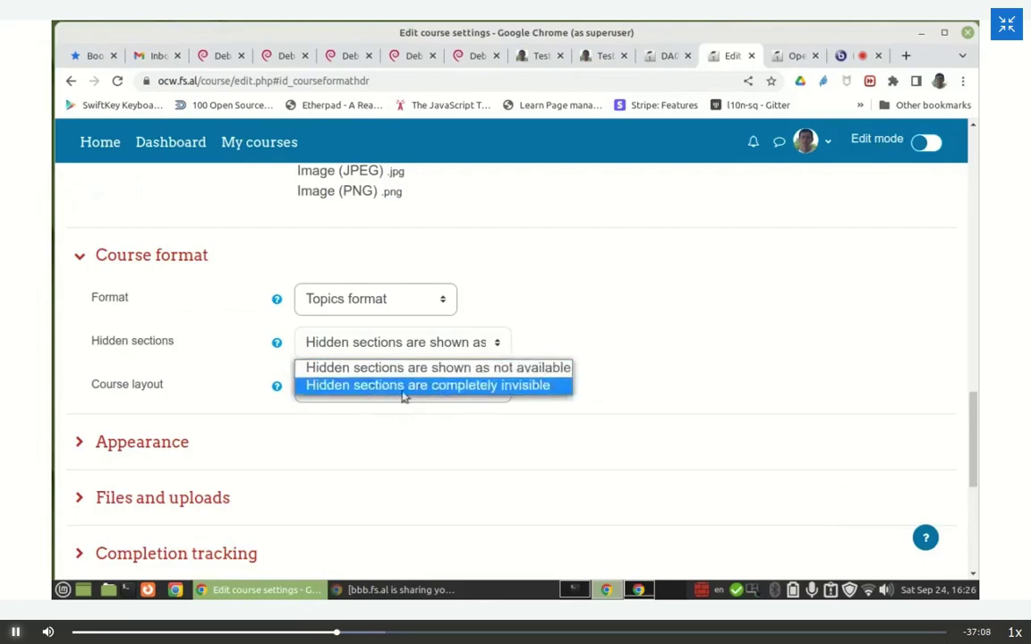
pyautogui.click(473, 385)
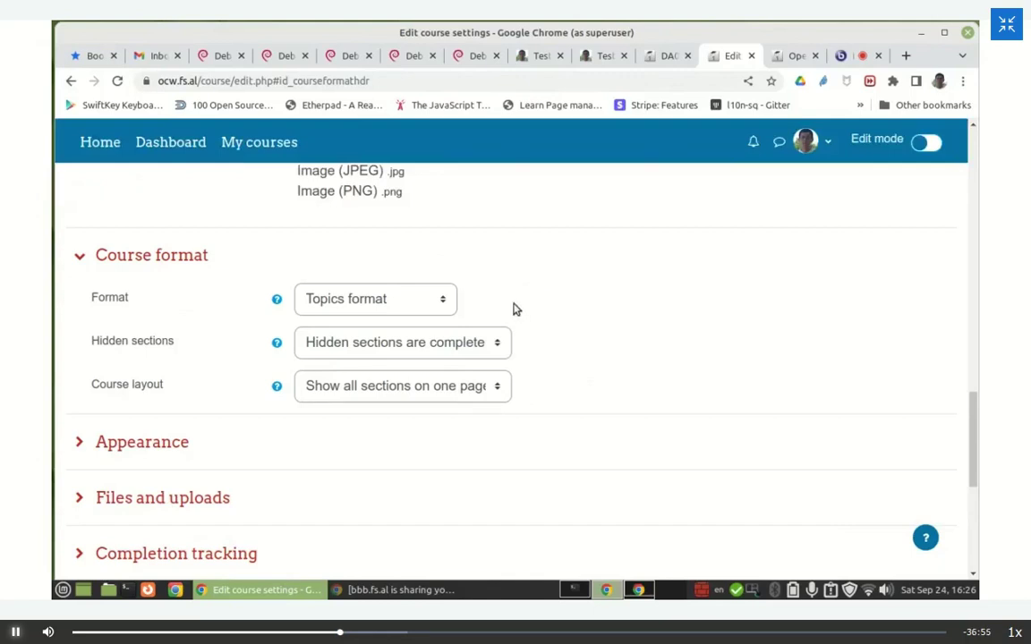
# Step: Try the "Show one section per page" course layout and switch back to "Show all sections on one page"
pyautogui.scroll(-1, 532, 328)
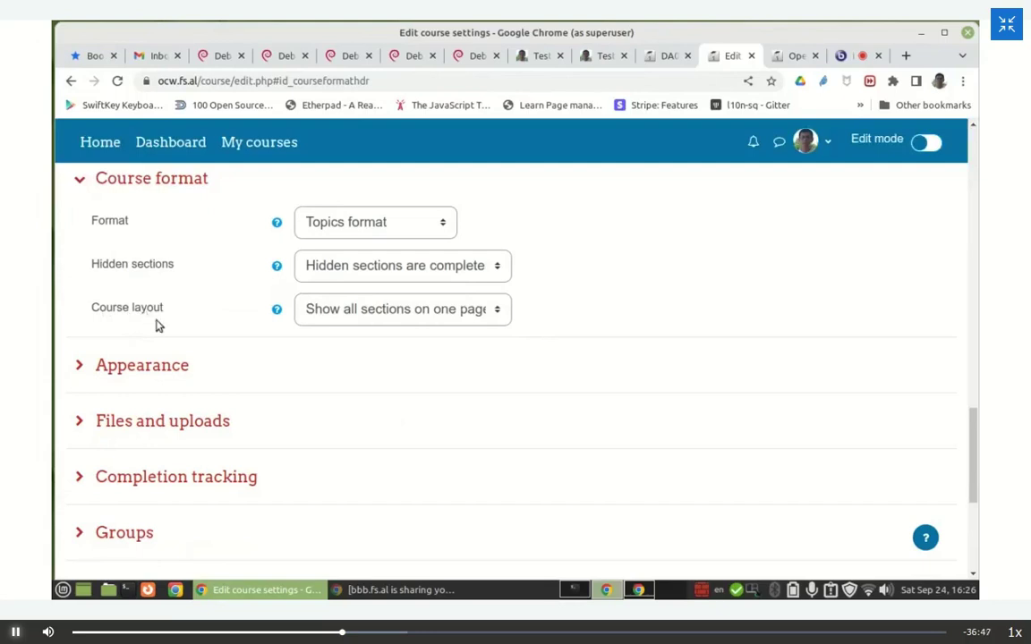
pyautogui.click(378, 310)
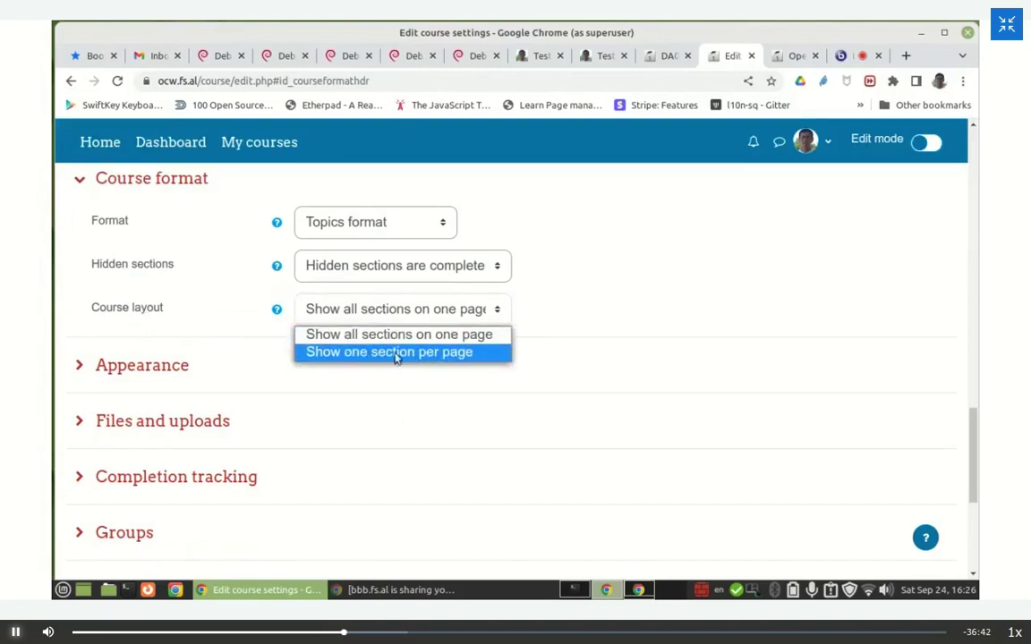
pyautogui.click(477, 355)
pyautogui.click(430, 311)
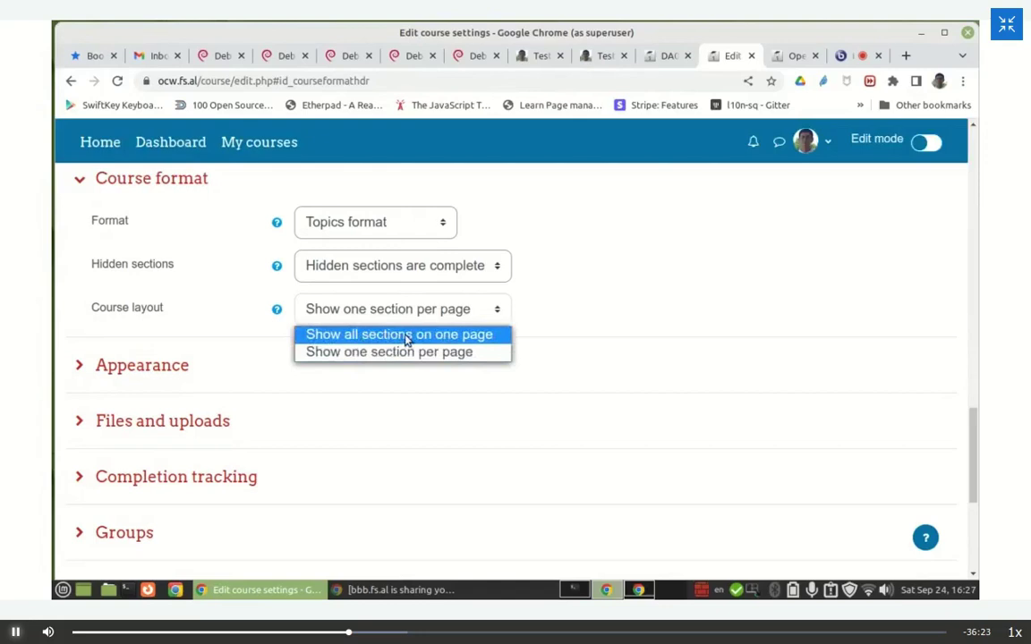
pyautogui.click(407, 338)
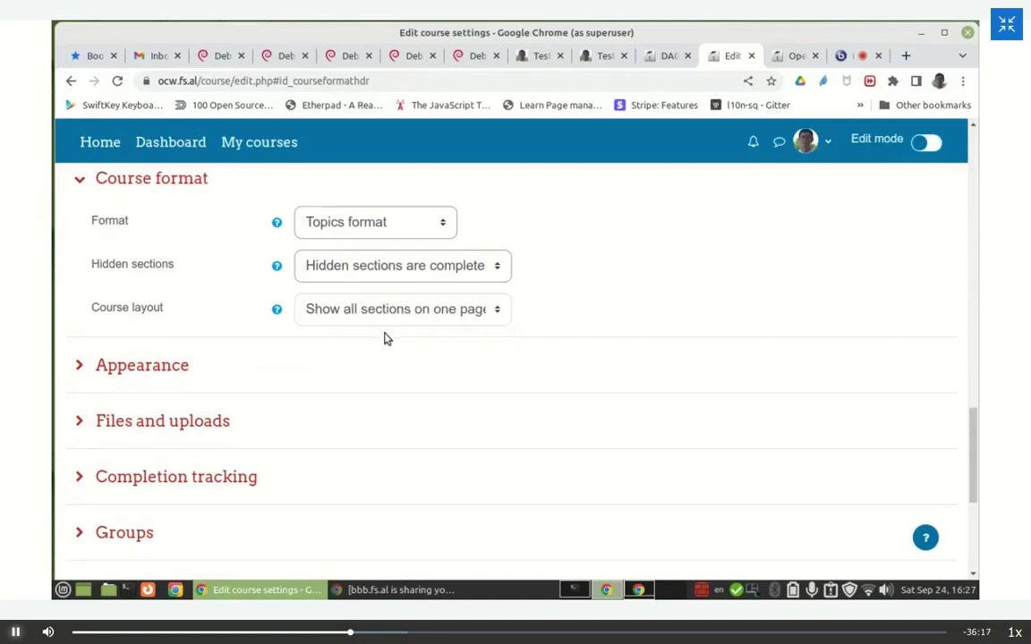
# Step: Set the course layout to "Show one section per page" and save the course settings
pyautogui.click(384, 310)
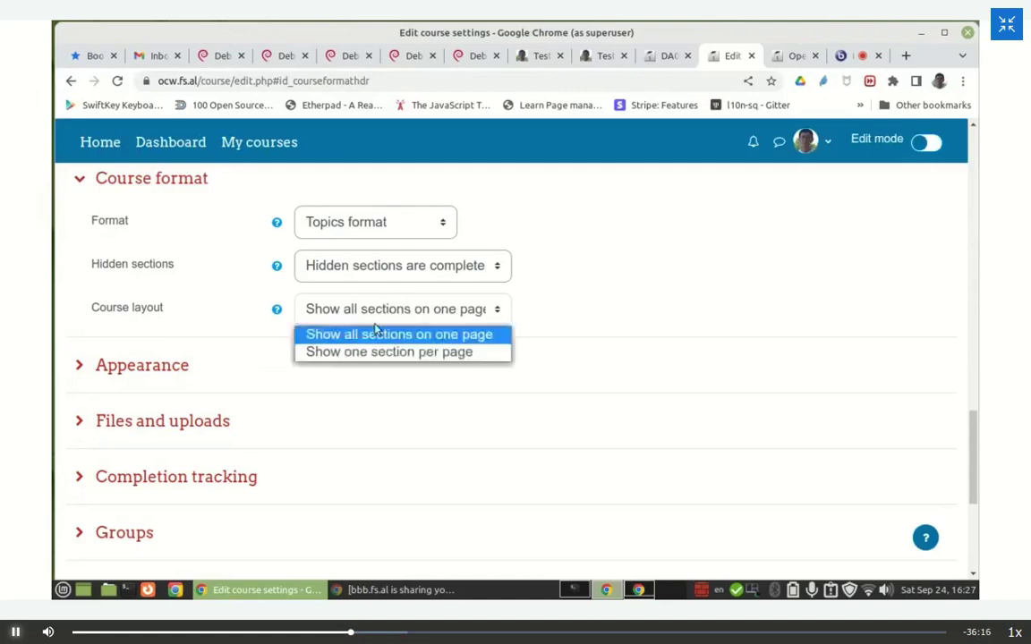
pyautogui.click(375, 356)
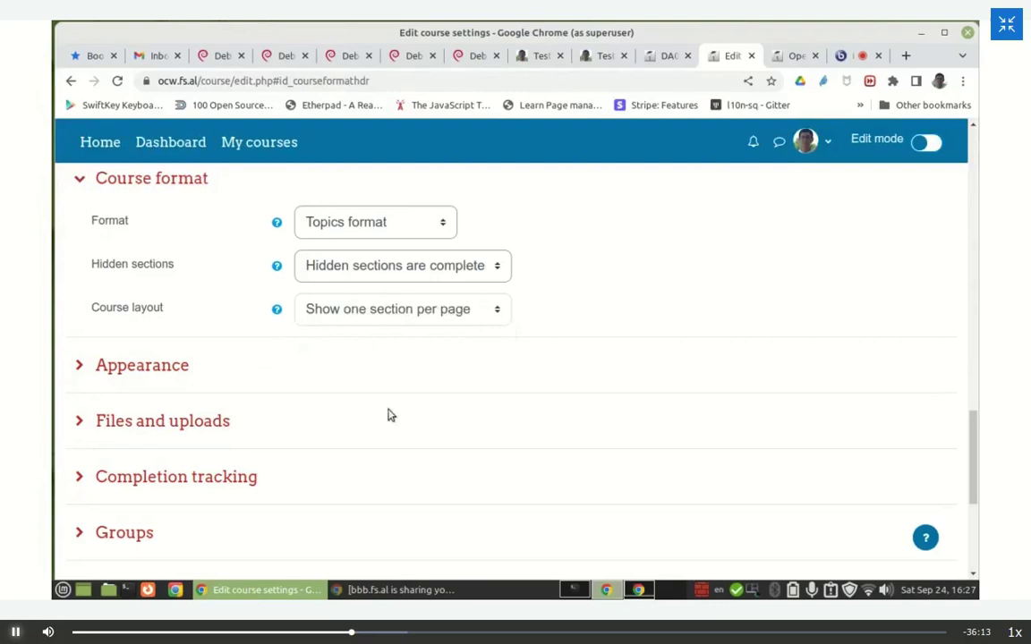
pyautogui.scroll(-5, 488, 416)
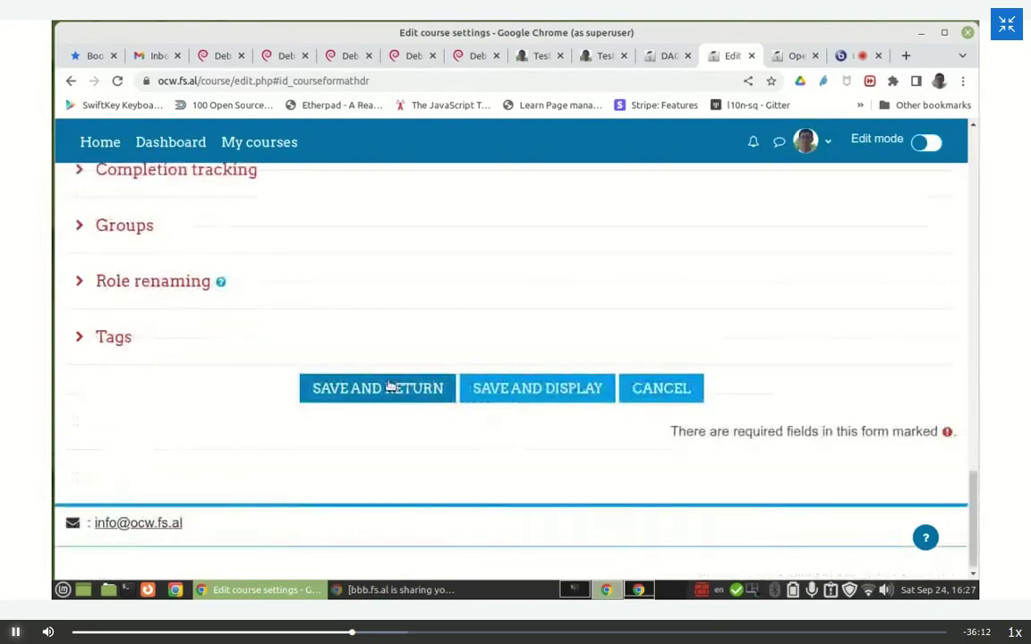
pyautogui.click(388, 386)
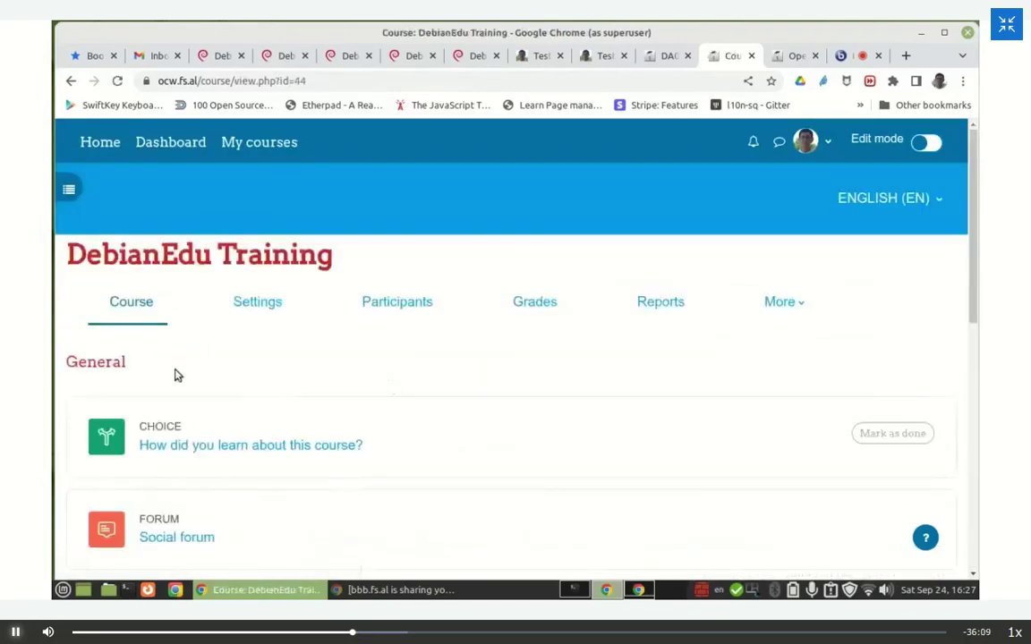
# Step: Look over the topic sections on the reloaded course page, and open Topic 1 to examine its separate page
pyautogui.scroll(-4, 174, 367)
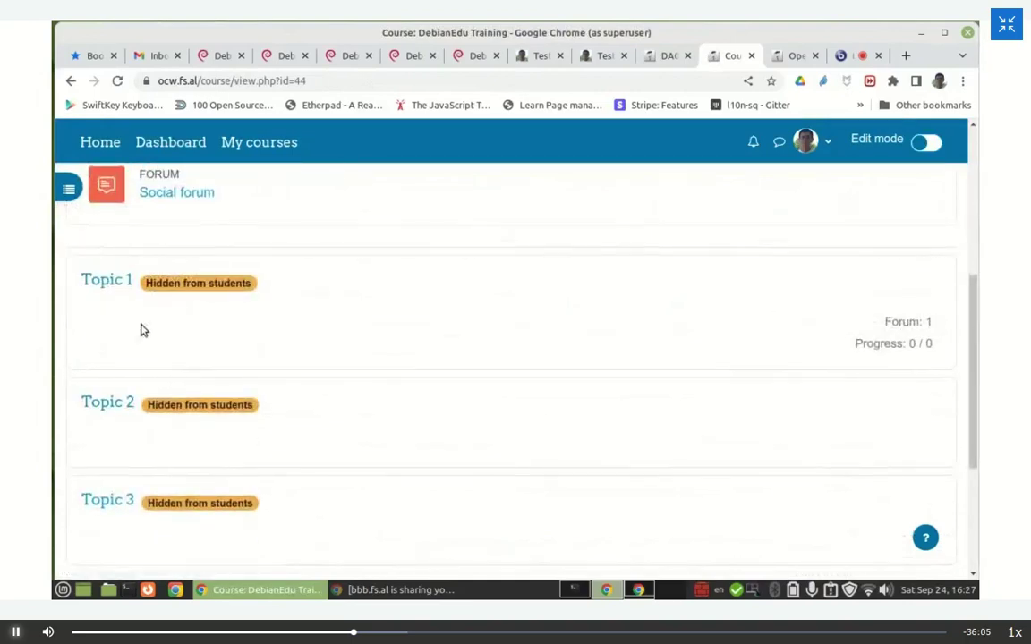
pyautogui.scroll(5, 139, 326)
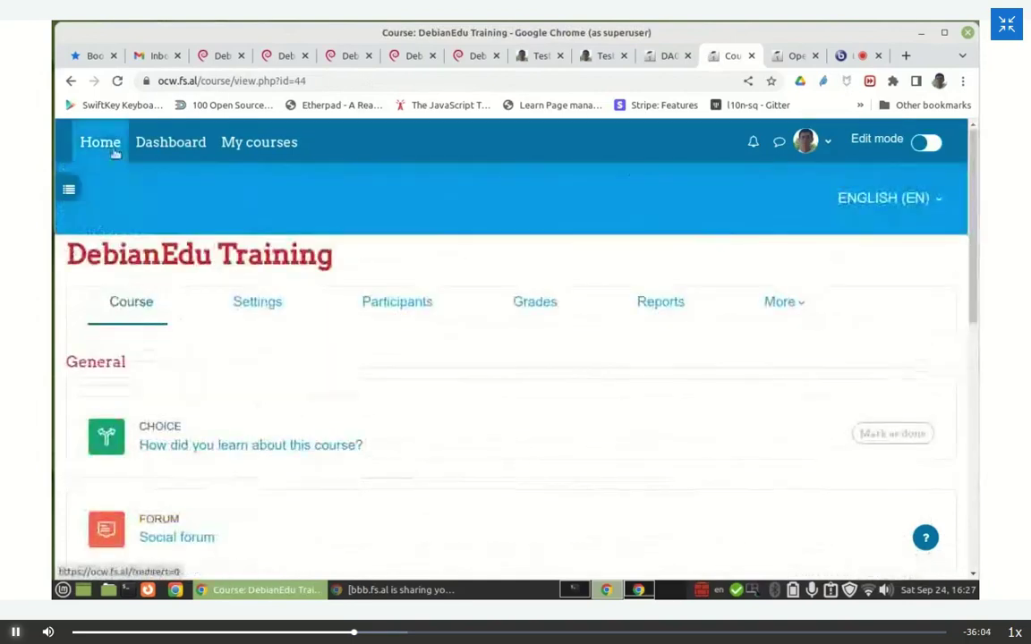
pyautogui.click(117, 81)
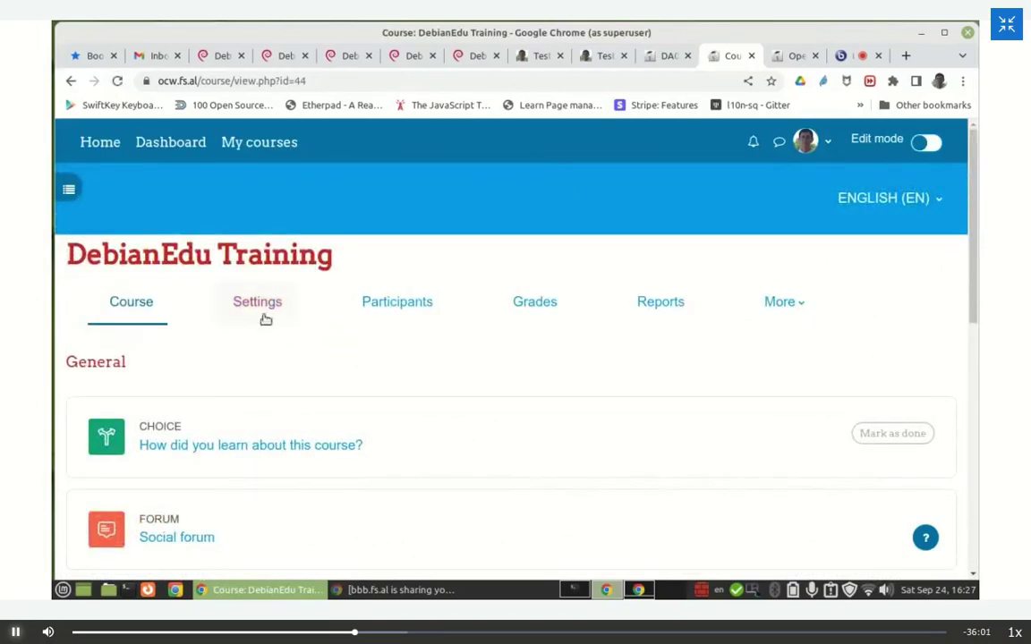
pyautogui.scroll(-4, 196, 318)
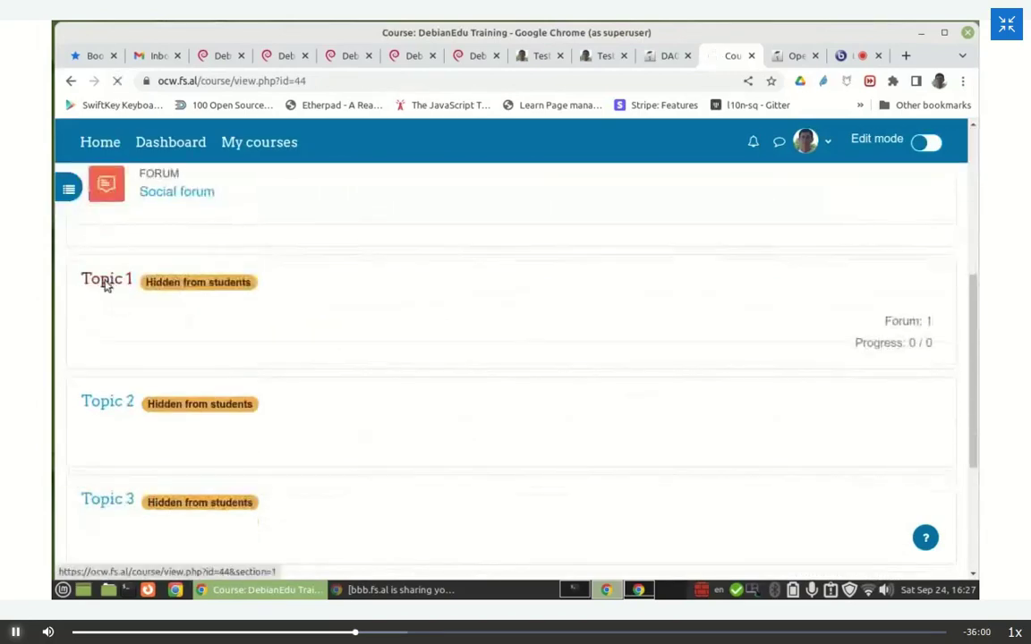
pyautogui.click(105, 282)
pyautogui.scroll(-2, 326, 312)
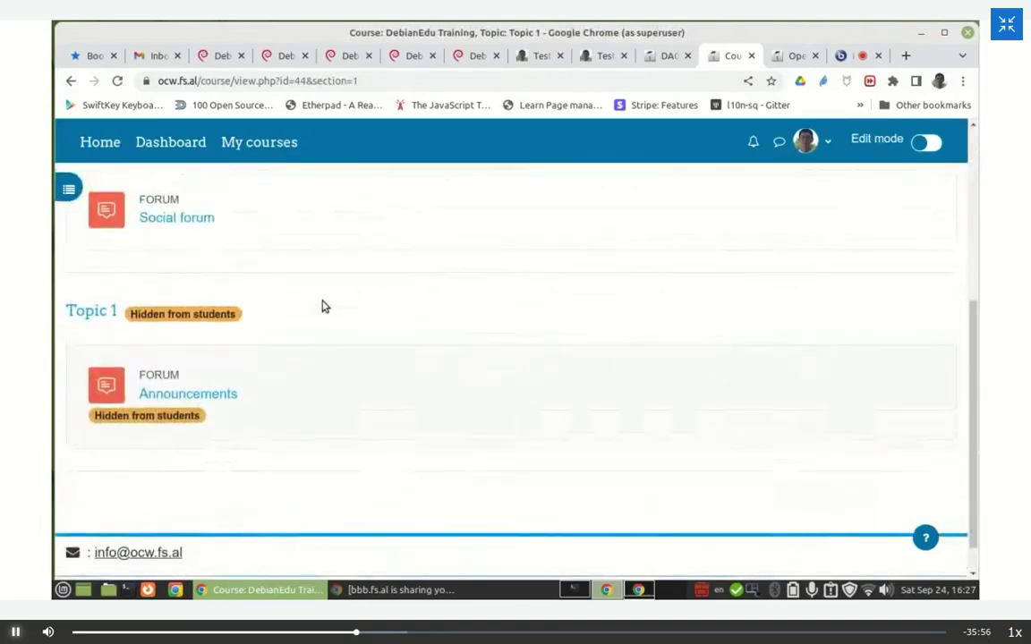
pyautogui.scroll(3, 322, 304)
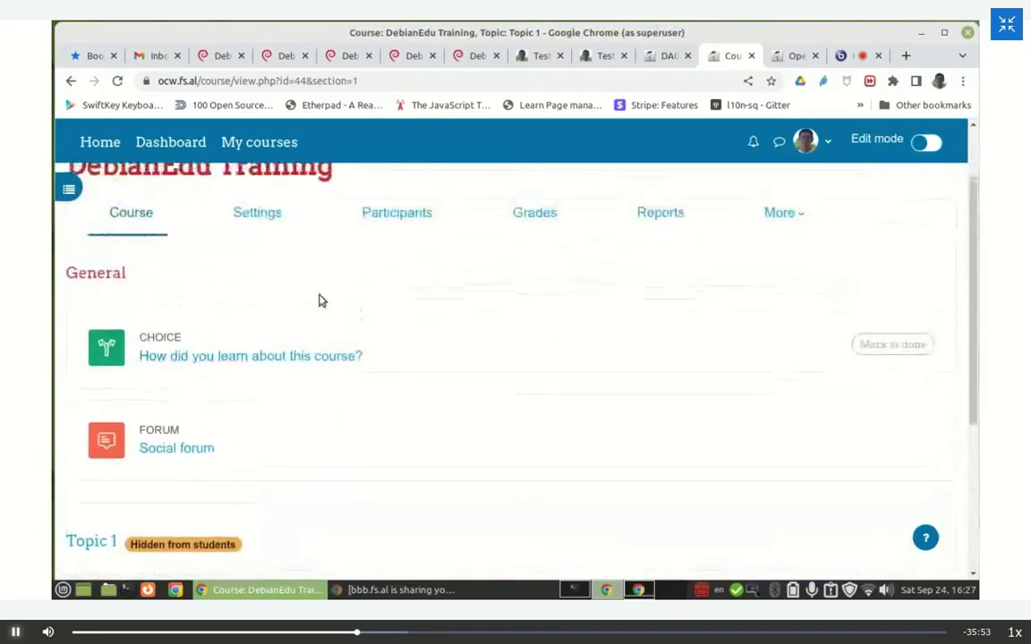
# Step: Look over the Topic 1 page, then show the course index and open Topic 2 on its own page
pyautogui.scroll(-2, 319, 300)
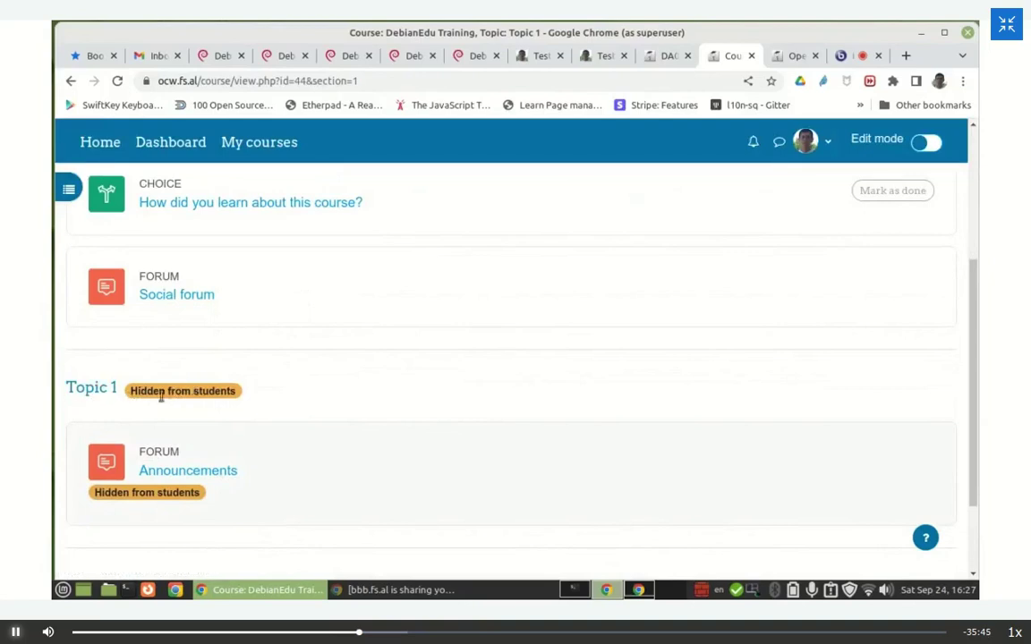
pyautogui.scroll(-1, 156, 398)
pyautogui.scroll(5, 145, 346)
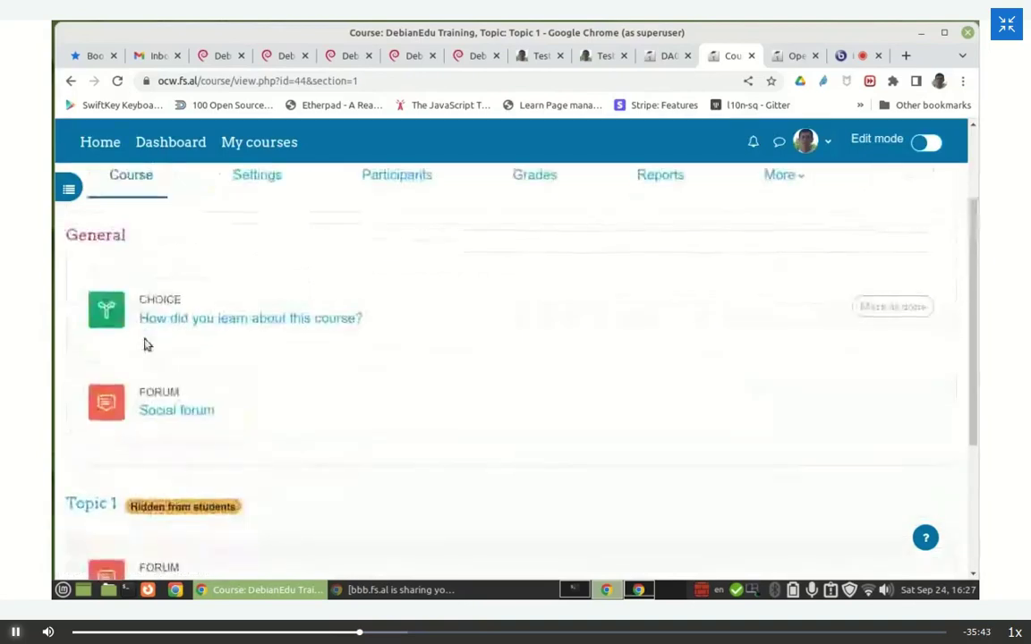
pyautogui.click(70, 189)
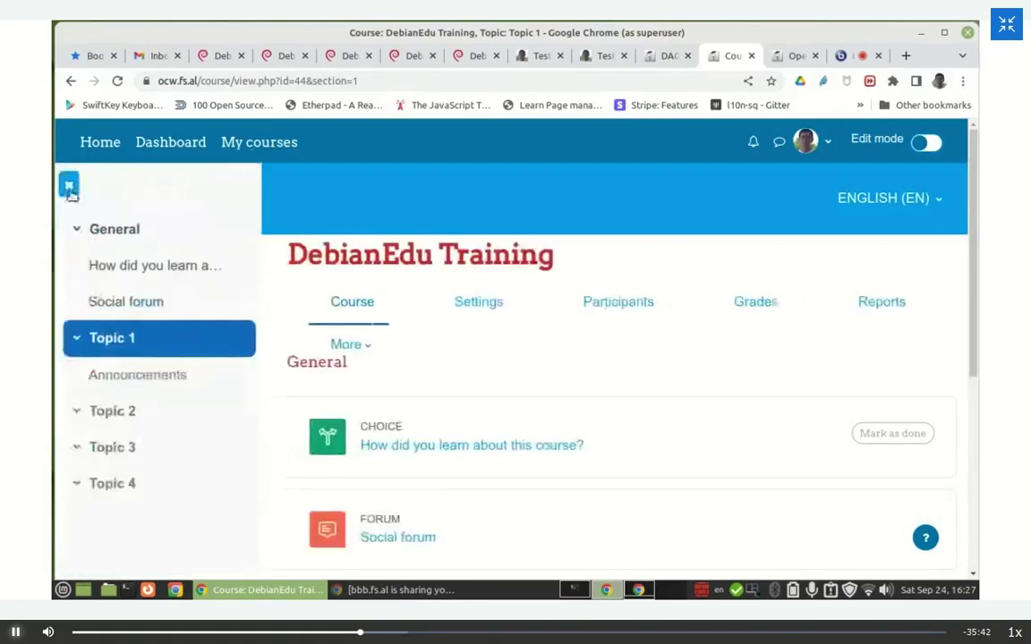
pyautogui.click(110, 413)
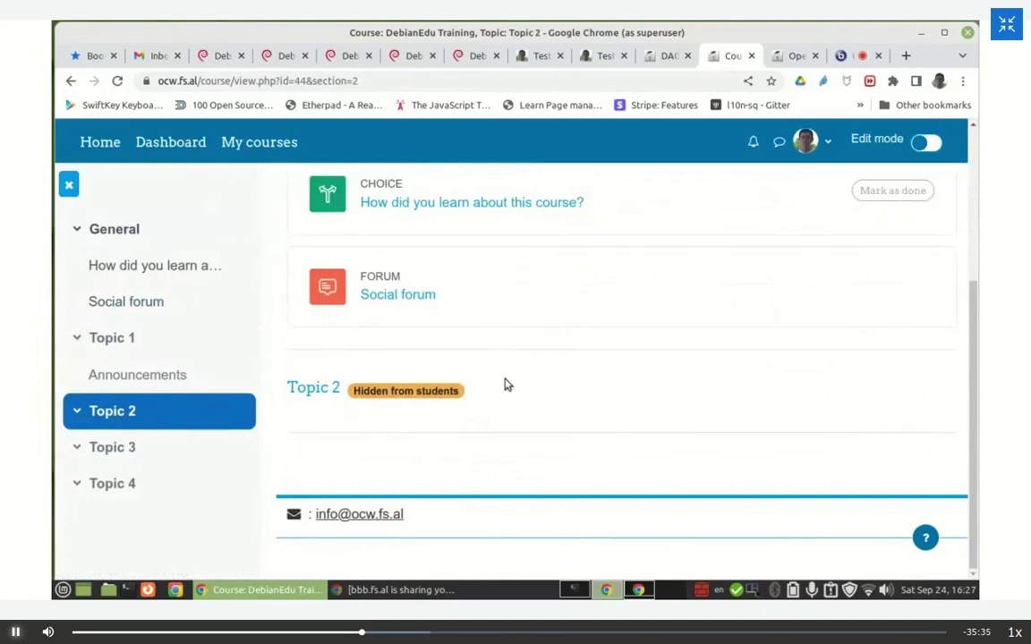
# Step: In the course format settings, set the course layout to "Show all sections on one page" and save the course settings
pyautogui.scroll(3, 506, 385)
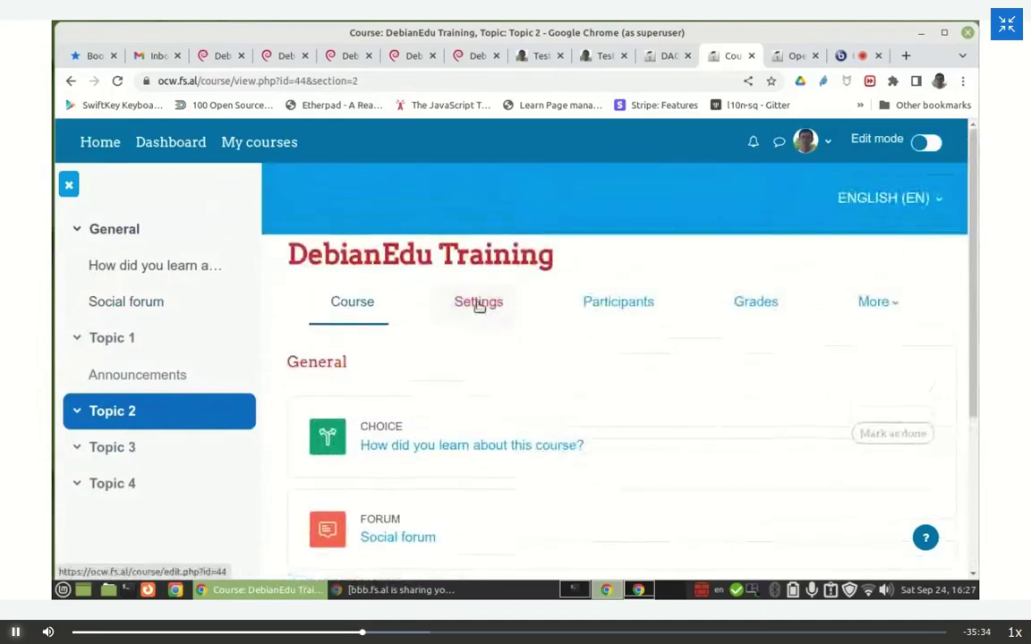
pyautogui.click(479, 305)
pyautogui.scroll(-8, 479, 309)
pyautogui.scroll(-10, 477, 338)
pyautogui.scroll(1, 443, 313)
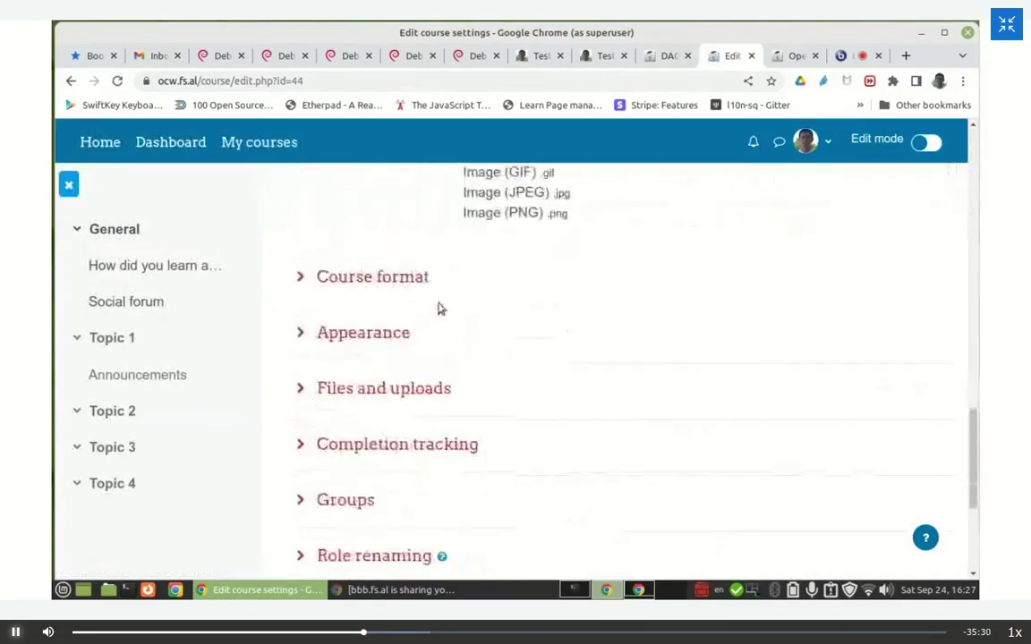
pyautogui.click(398, 278)
pyautogui.click(528, 407)
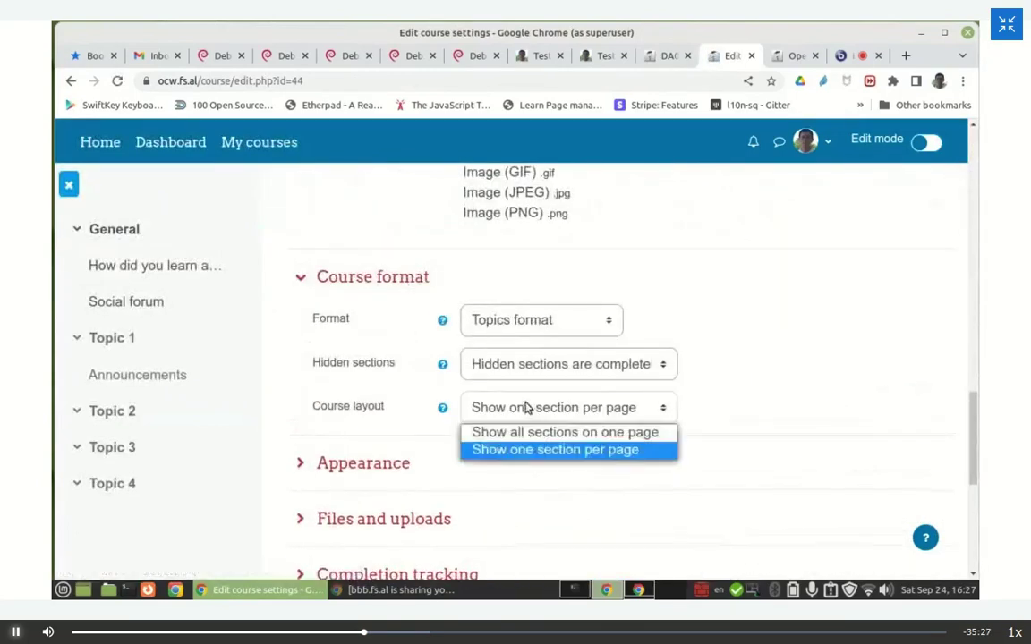
pyautogui.click(536, 434)
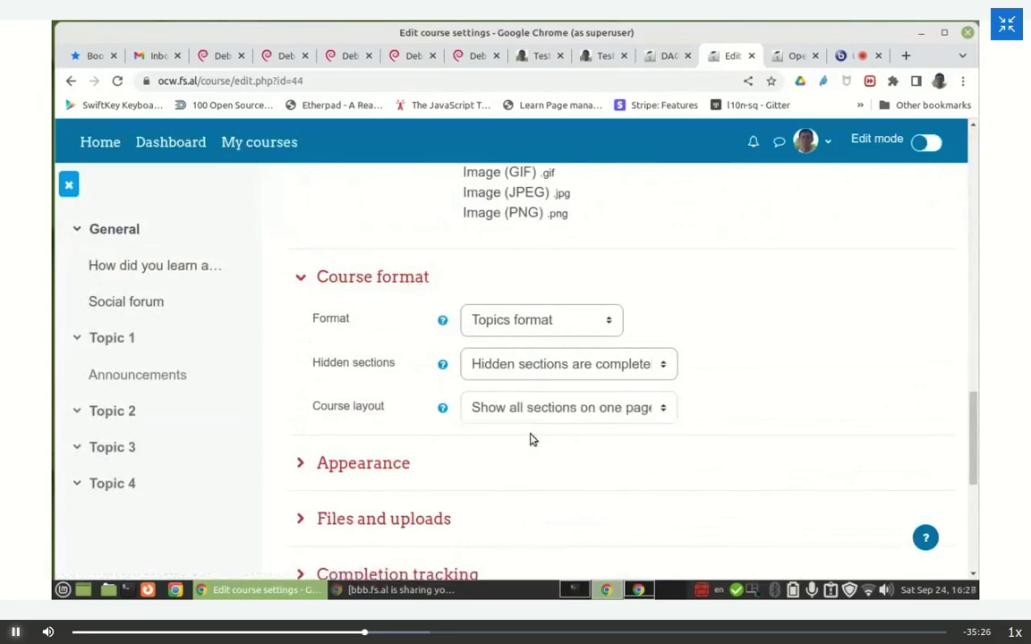
pyautogui.scroll(-5, 485, 427)
pyautogui.click(505, 383)
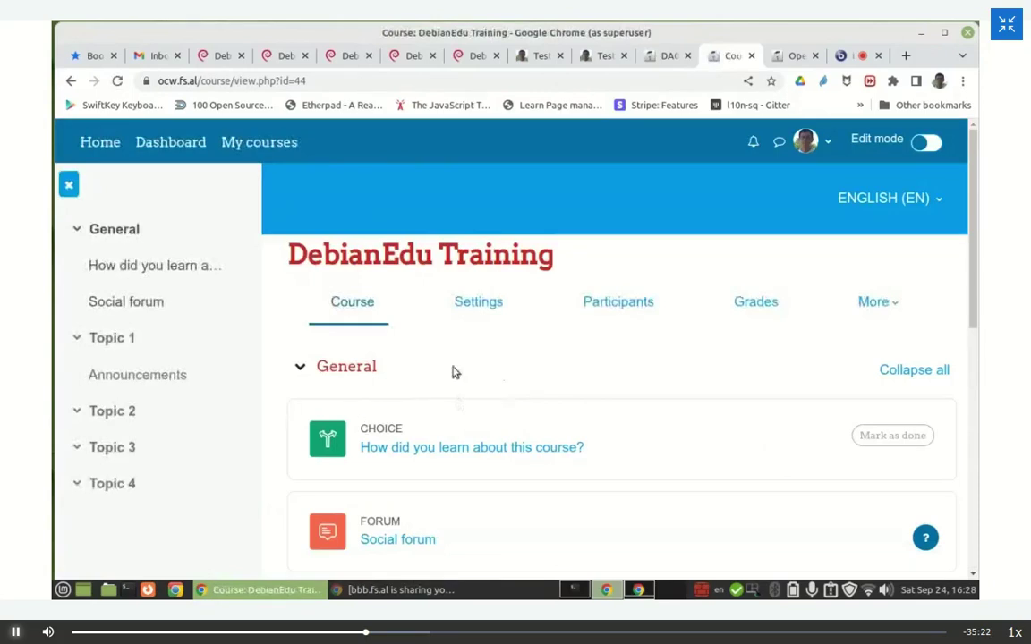
# Step: Examine all topic sections on the single course page, including going to Topic 2 from the course index
pyautogui.scroll(-5, 466, 374)
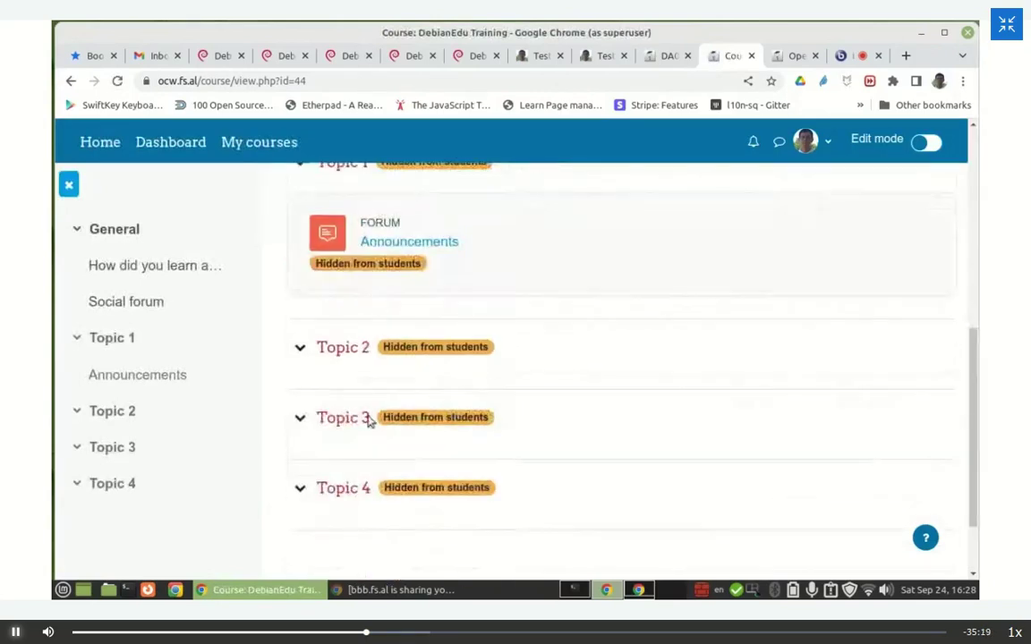
pyautogui.click(117, 410)
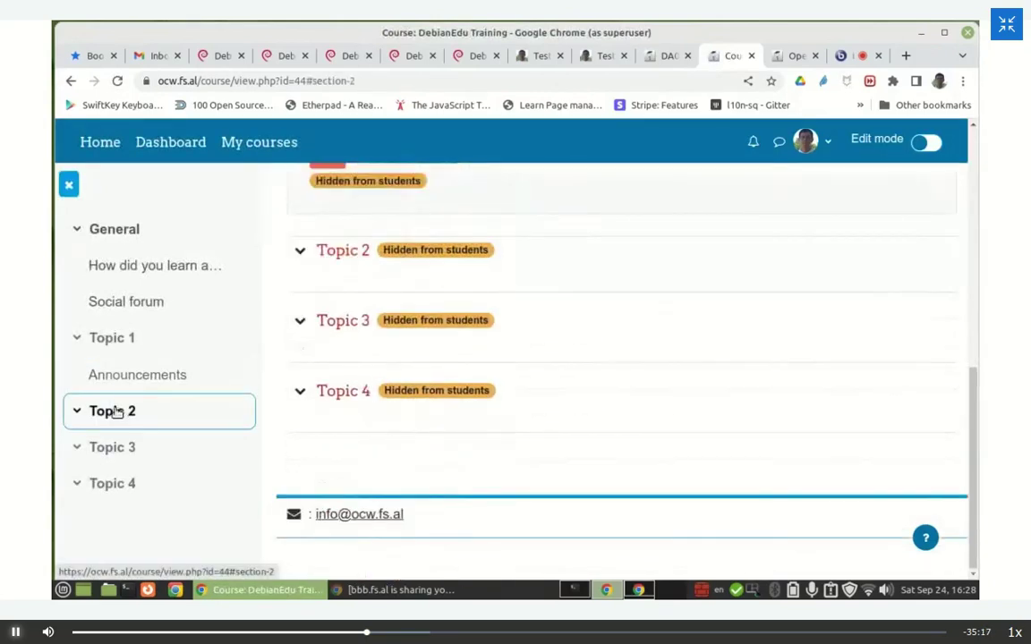
pyautogui.scroll(10, 517, 338)
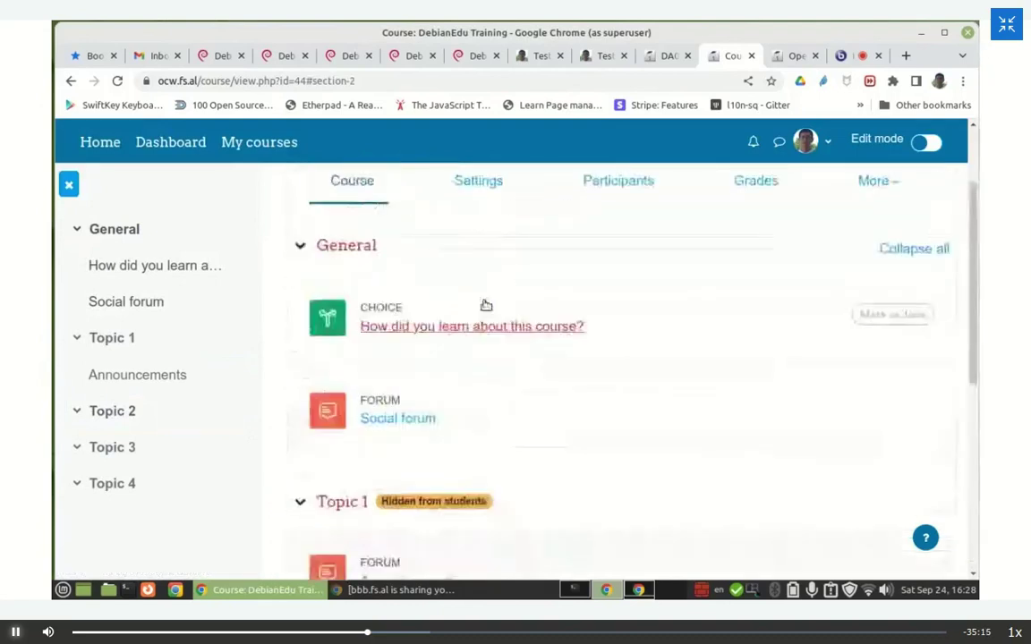
pyautogui.scroll(-5, 480, 309)
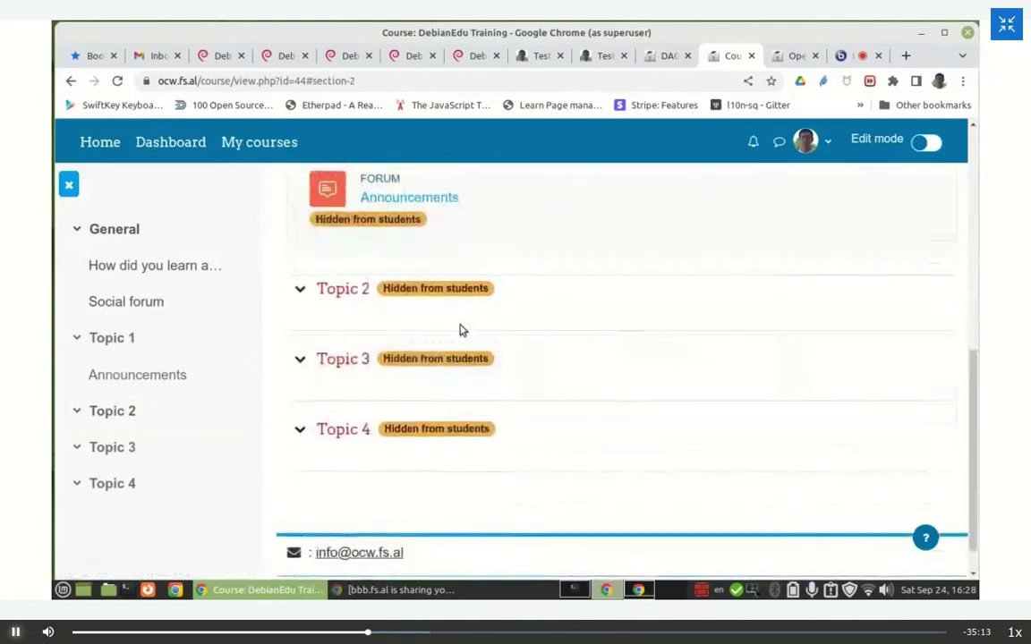
pyautogui.scroll(2, 460, 327)
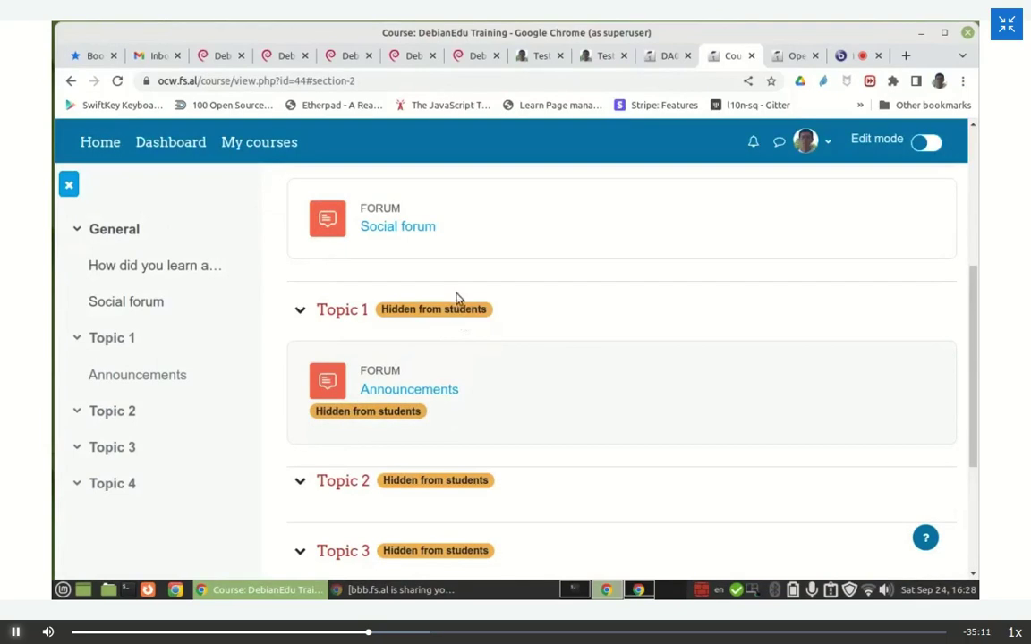
pyautogui.scroll(-1, 461, 295)
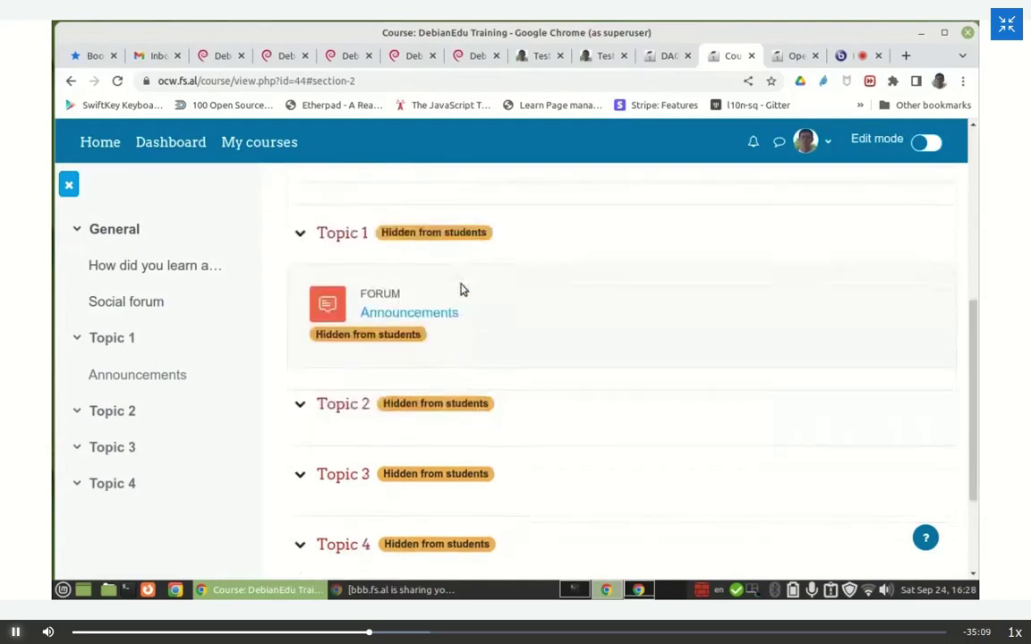
# Step: In the course's appearance settings, check the Force language choices and set Show gradebook to students to No
pyautogui.scroll(6, 461, 290)
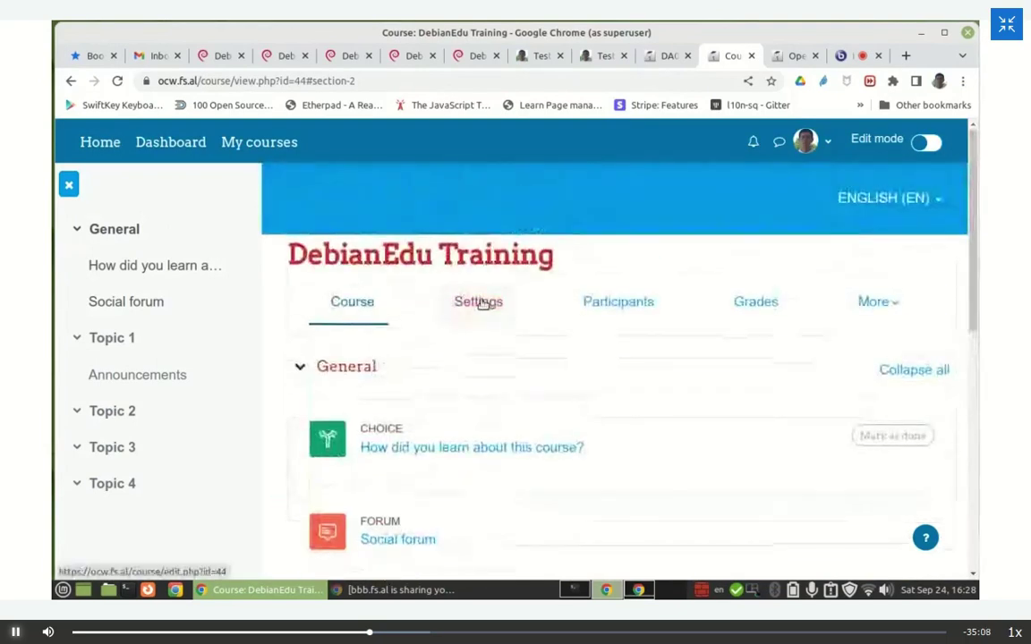
pyautogui.click(481, 304)
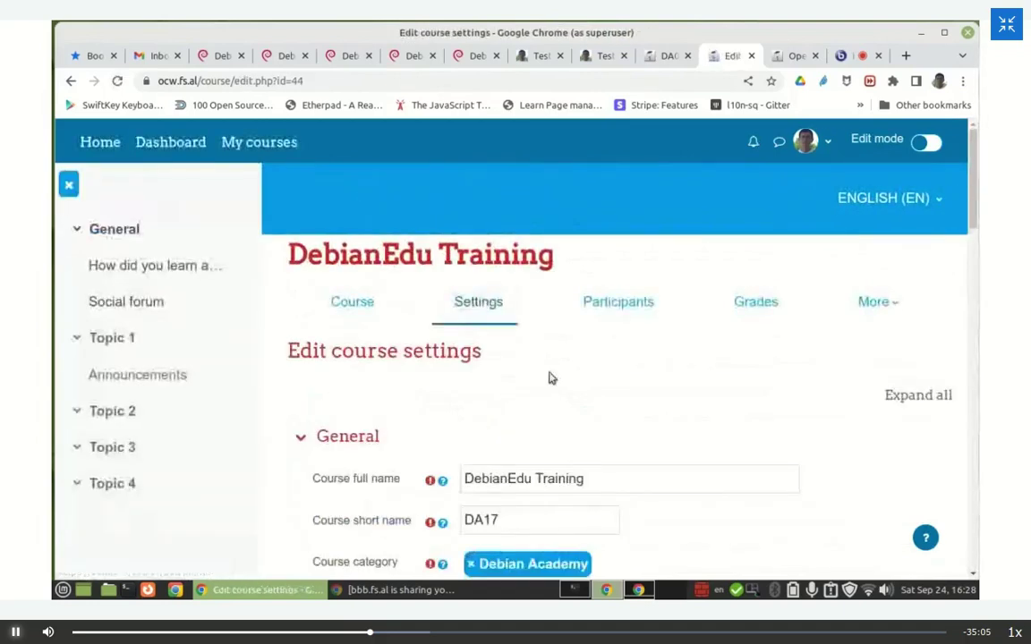
pyautogui.scroll(-15, 886, 363)
pyautogui.scroll(-3, 833, 363)
pyautogui.scroll(2, 716, 358)
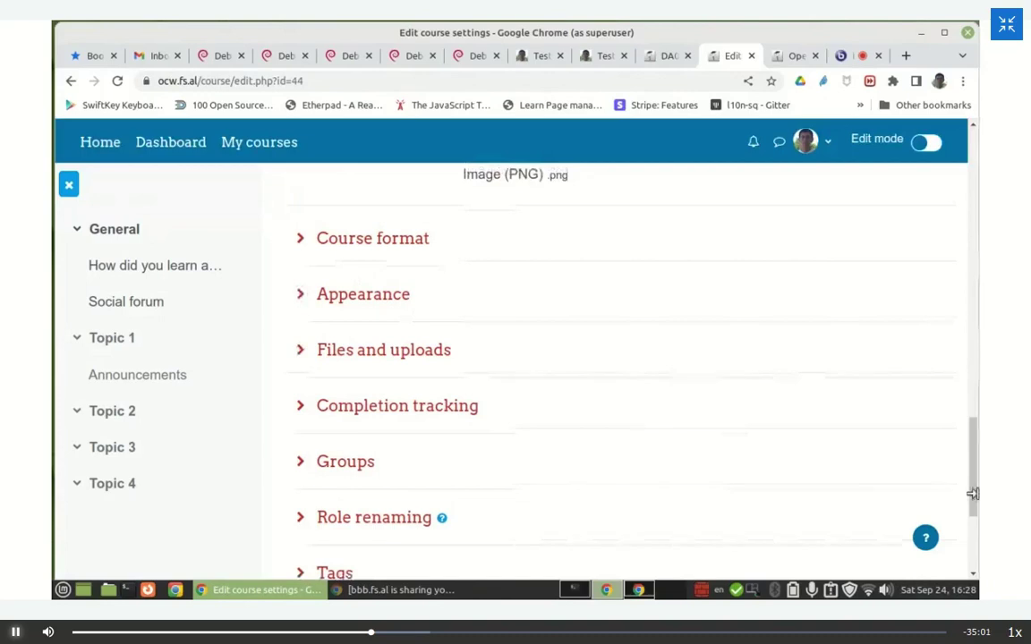
pyautogui.click(329, 296)
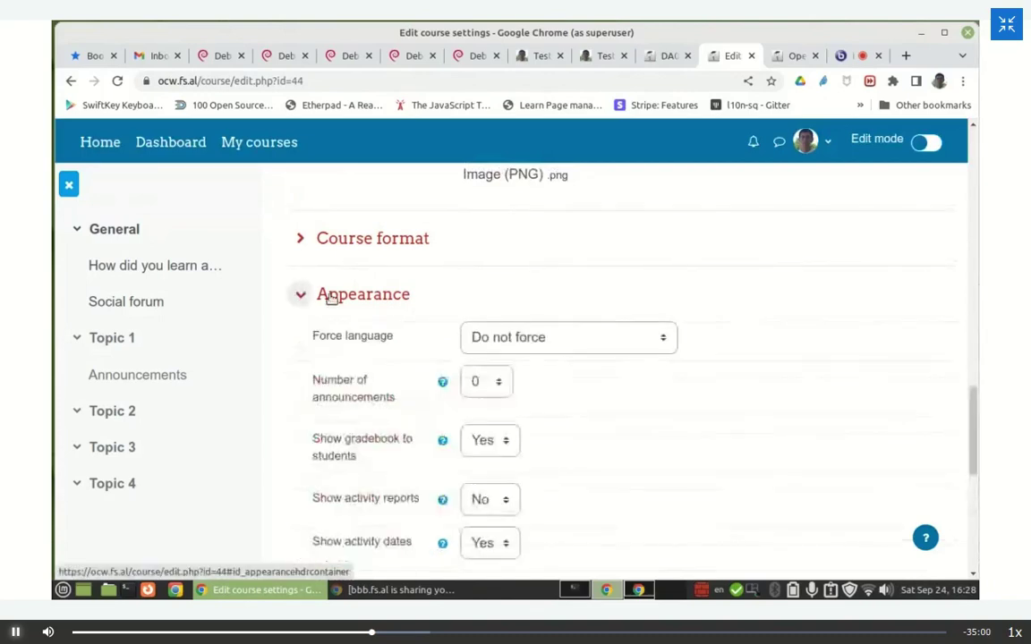
pyautogui.click(507, 345)
pyautogui.click(510, 337)
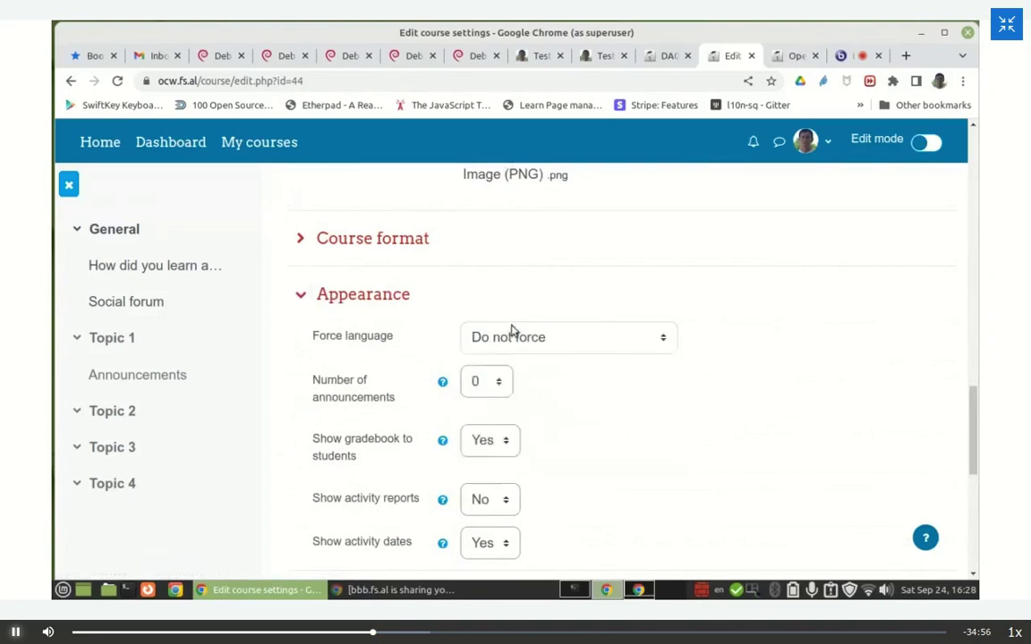
pyautogui.scroll(-3, 662, 358)
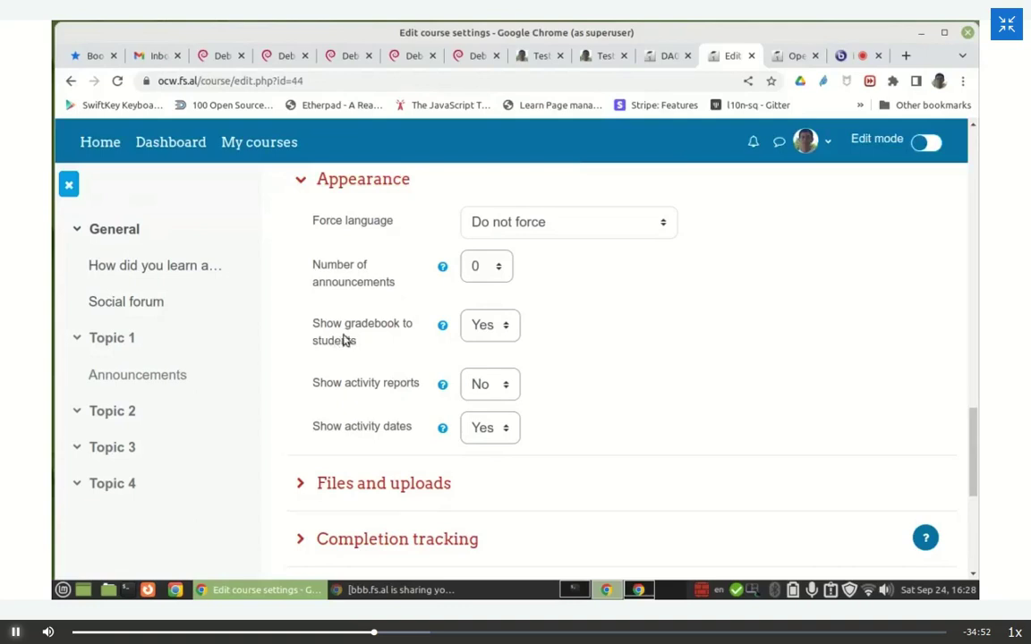
pyautogui.click(483, 326)
pyautogui.click(506, 347)
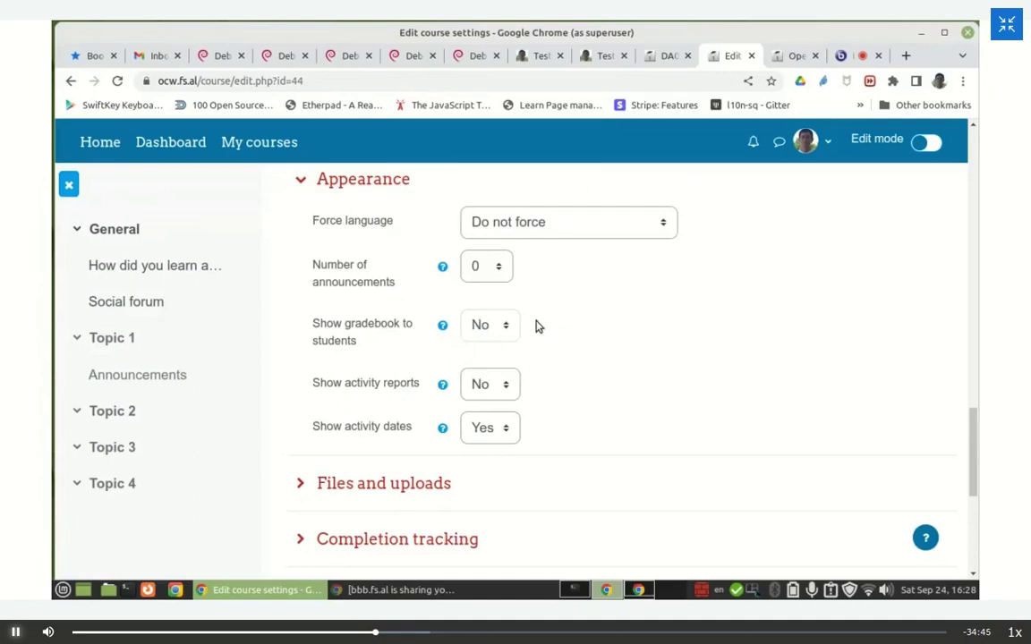
# Step: Set Show activity dates to No in the course's appearance settings
pyautogui.scroll(-1, 580, 355)
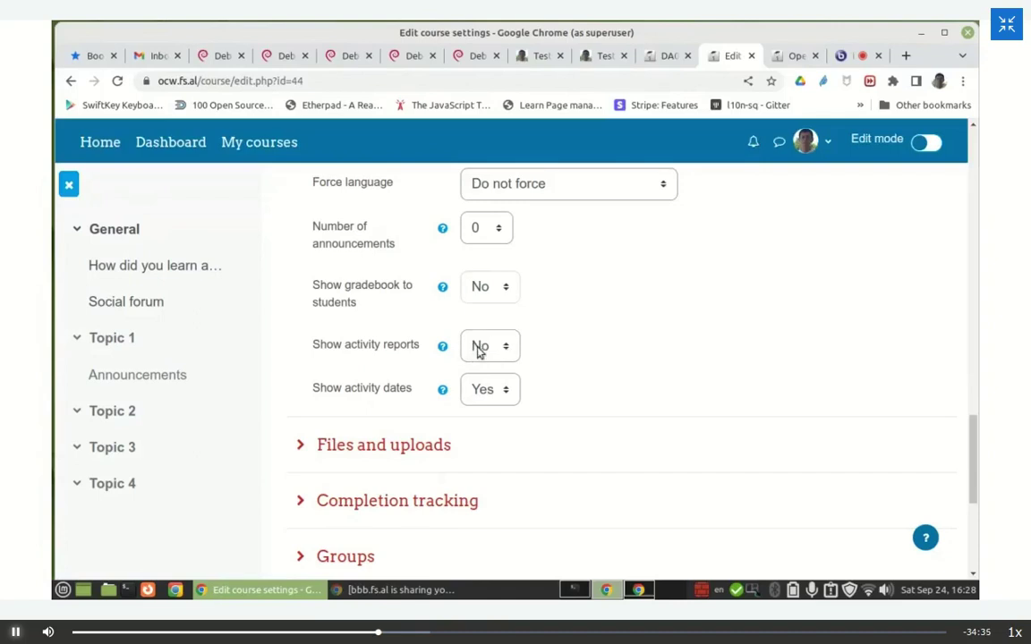
pyautogui.click(485, 392)
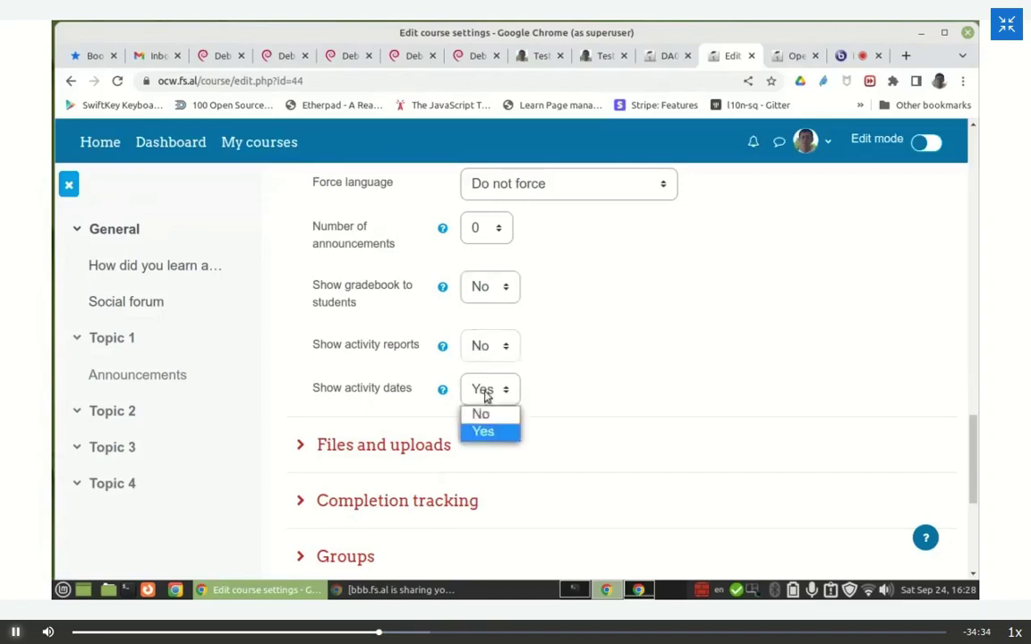
pyautogui.click(481, 413)
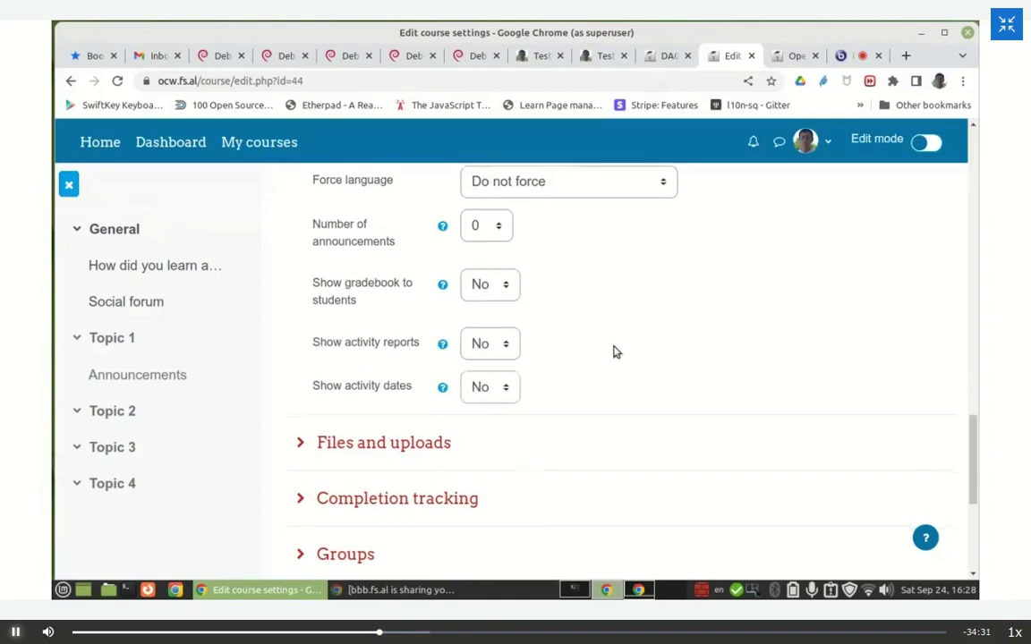
# Step: Check the maximum upload size in the course's file and upload settings, and collapse that section again
pyautogui.scroll(-2, 609, 349)
pyautogui.click(404, 333)
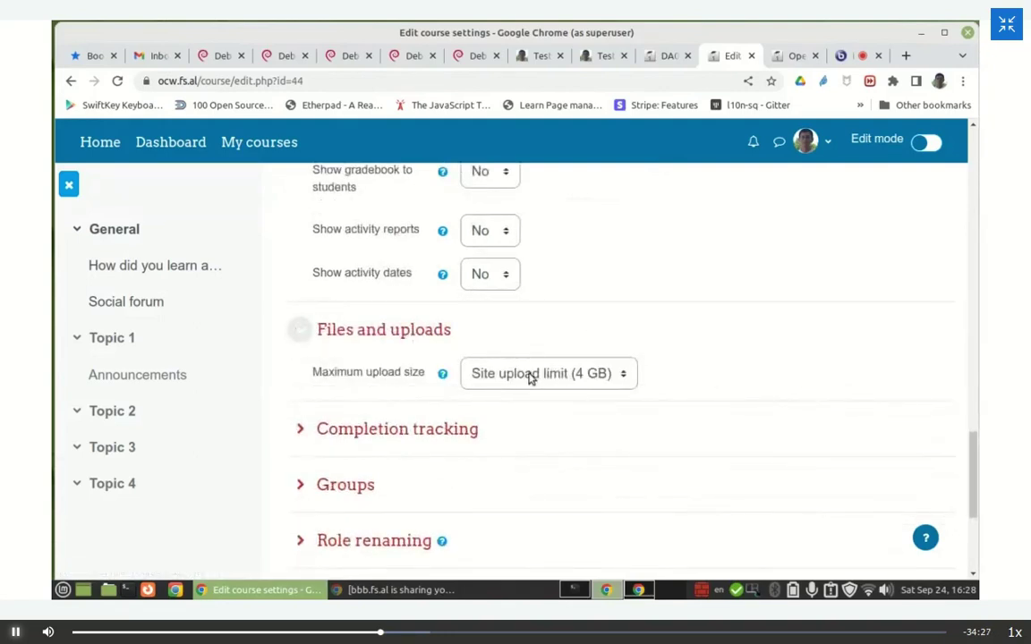
pyautogui.click(402, 333)
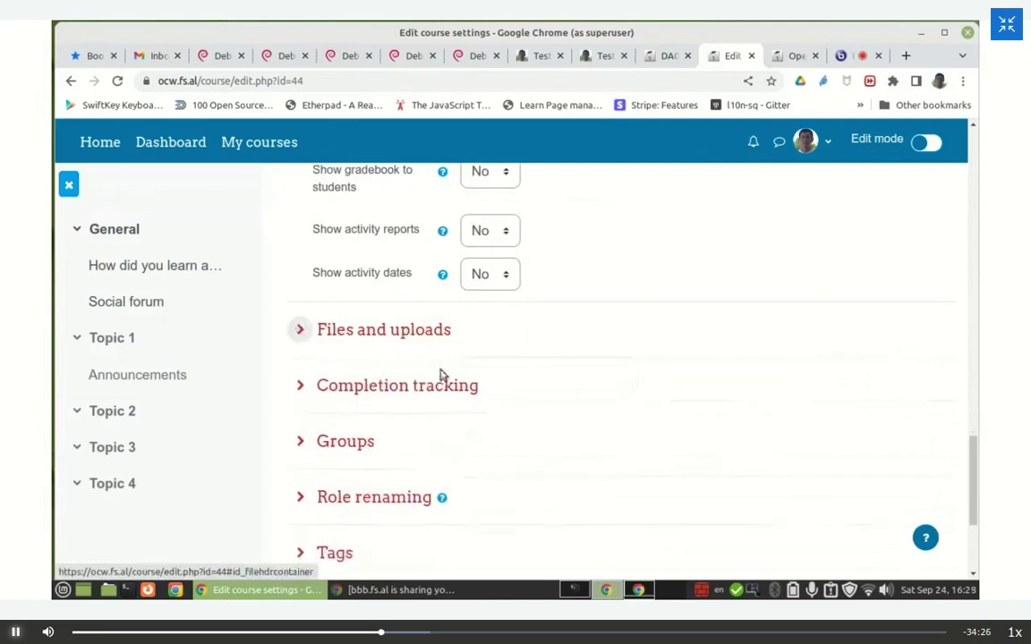
# Step: Set Enable completion tracking to No for the course and save the course settings
pyautogui.click(407, 386)
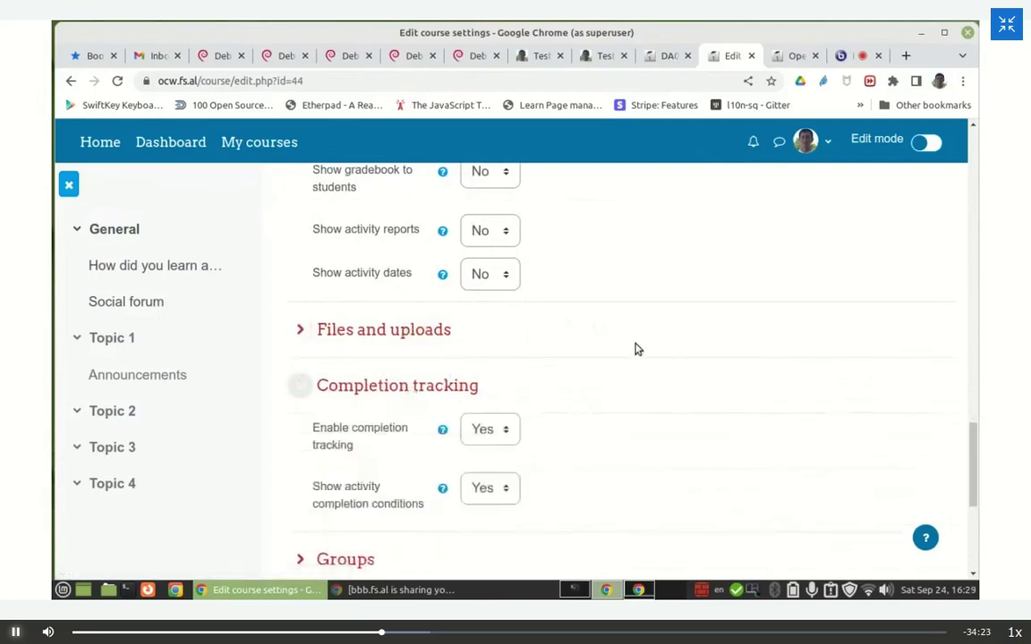
pyautogui.scroll(-2, 631, 354)
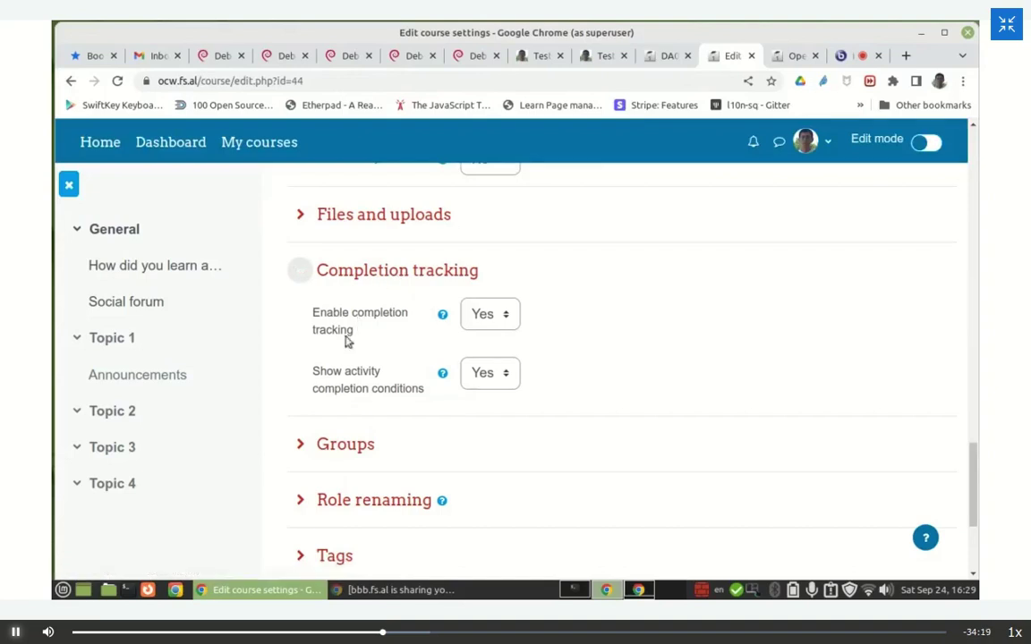
pyautogui.click(481, 315)
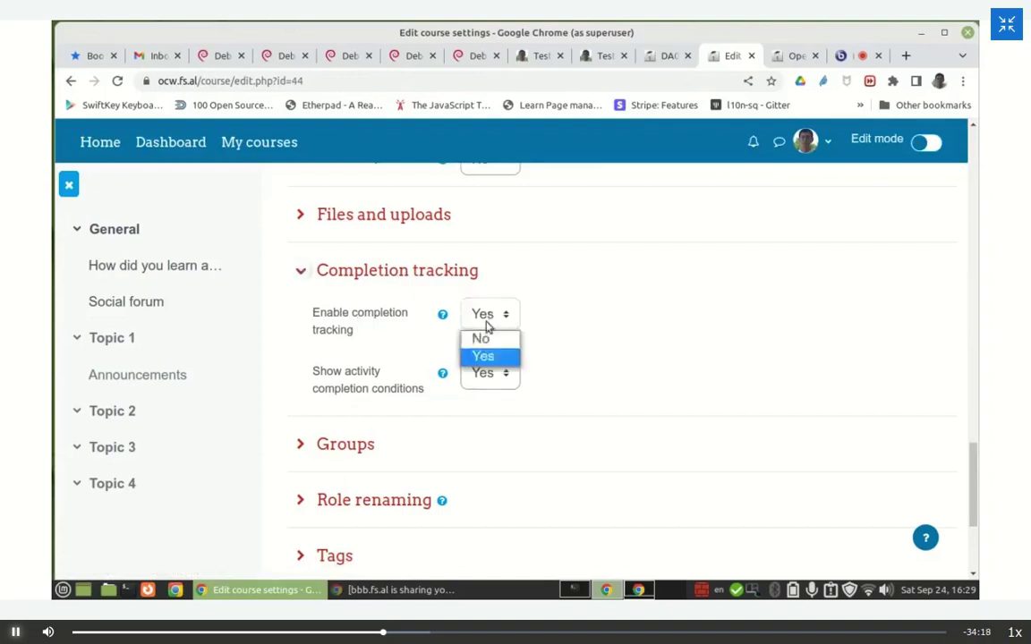
pyautogui.click(484, 338)
pyautogui.click(345, 386)
pyautogui.click(347, 385)
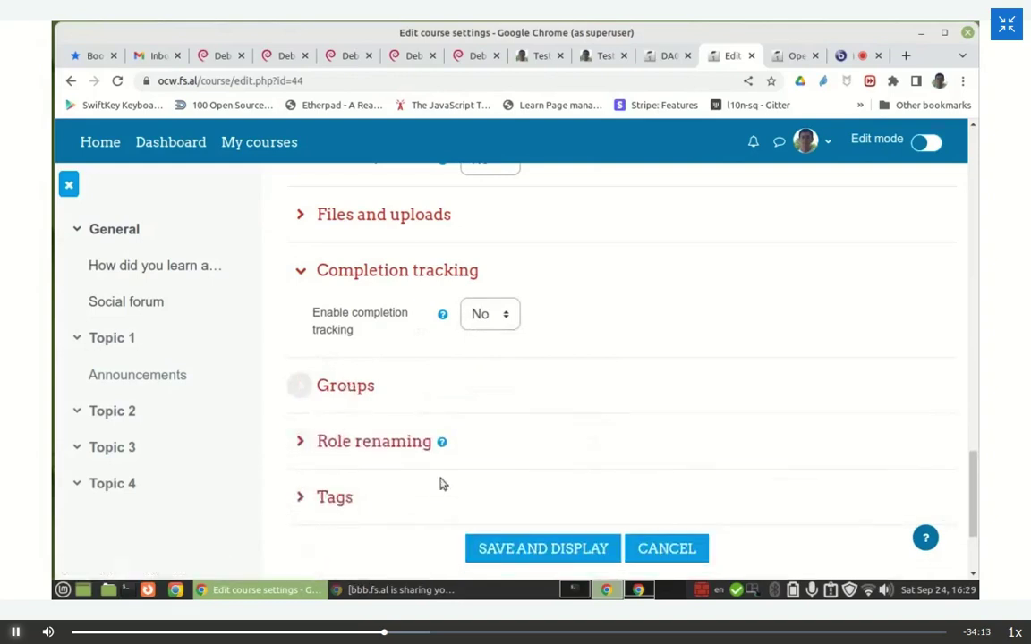
pyautogui.click(531, 552)
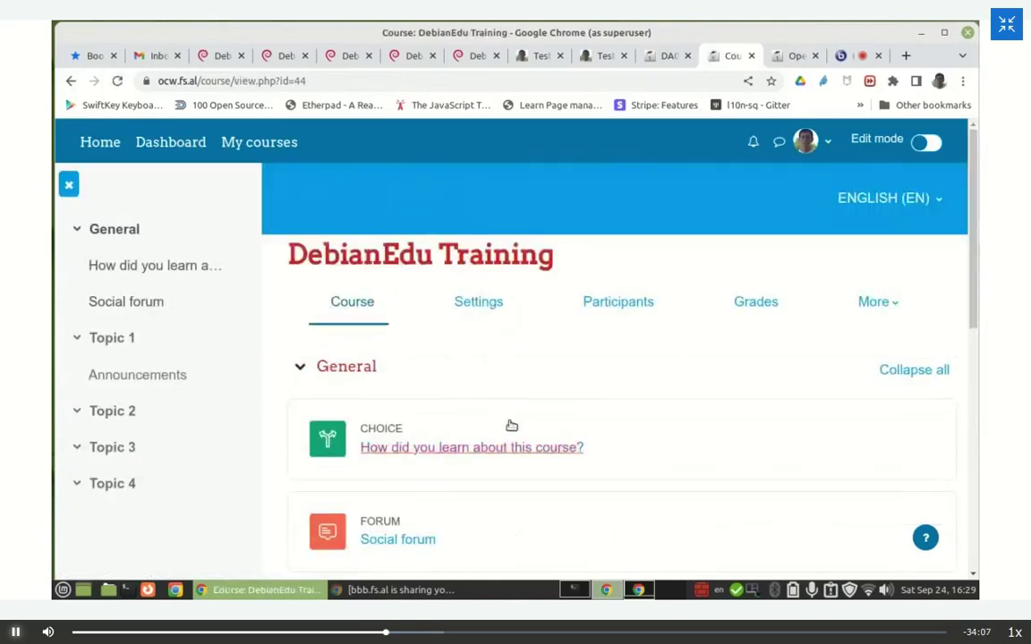
# Step: Look over the course page's activities and topic sections, and highlight "DebianEdu" in the course title
pyautogui.scroll(-5, 504, 424)
pyautogui.scroll(-2, 492, 421)
pyautogui.scroll(5, 488, 415)
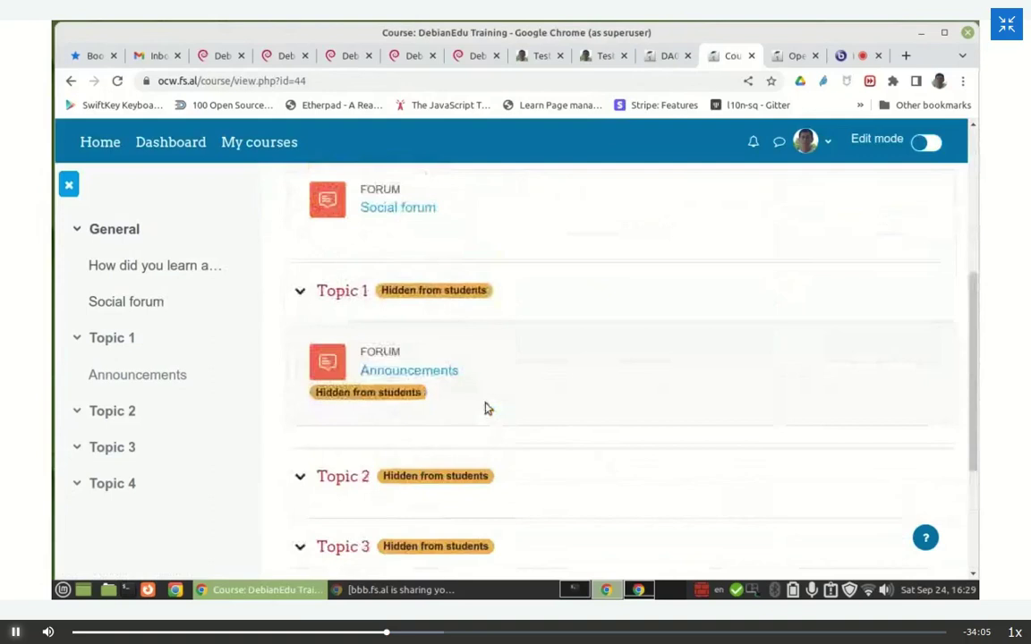
pyautogui.scroll(2, 477, 393)
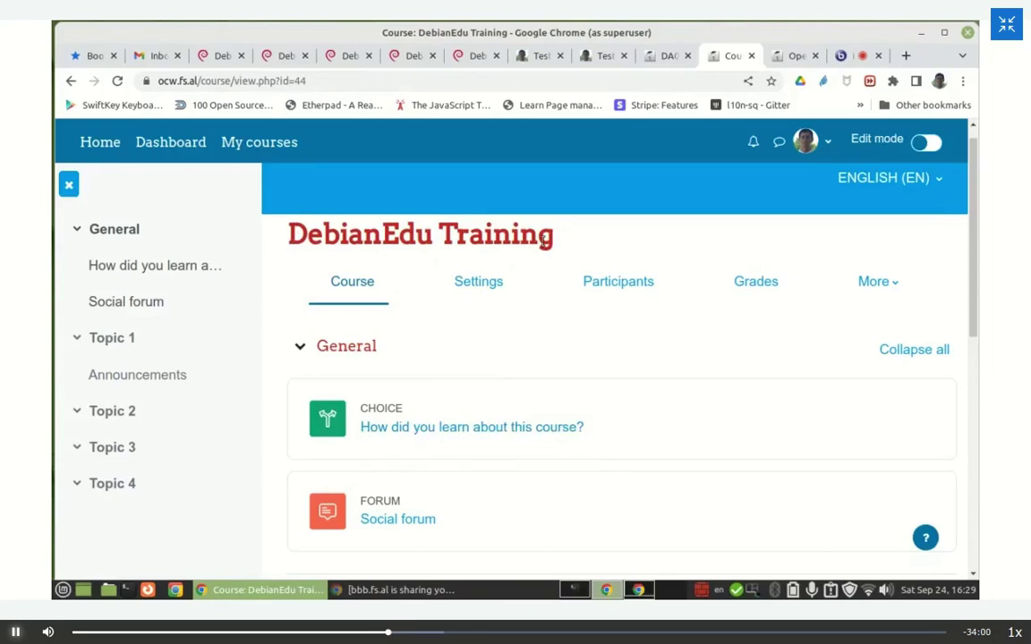
pyautogui.doubleClick(343, 233)
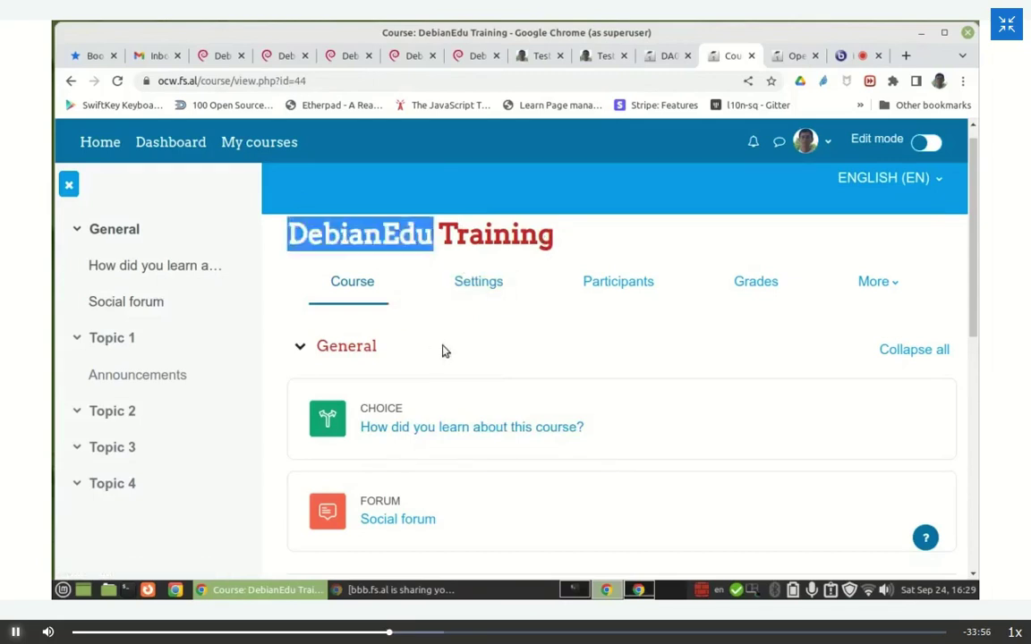
# Step: Check the course outline's second-meeting item about enrolling users manually, and return to the DebianEdu Training course page
pyautogui.click(667, 55)
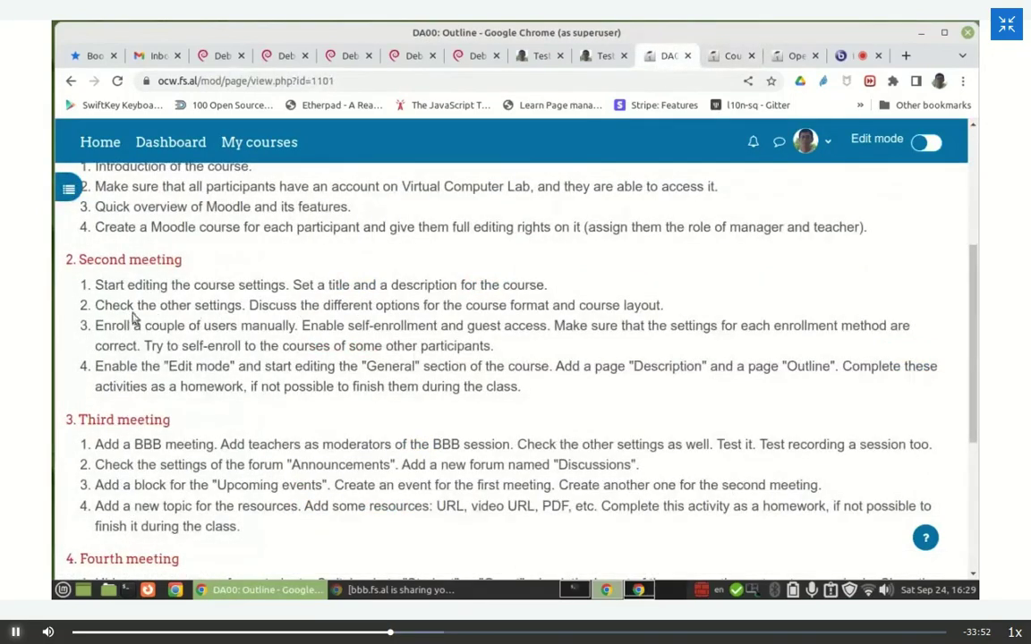
pyautogui.moveTo(96, 328); pyautogui.dragTo(295, 328)
pyautogui.click(304, 324)
pyautogui.click(728, 57)
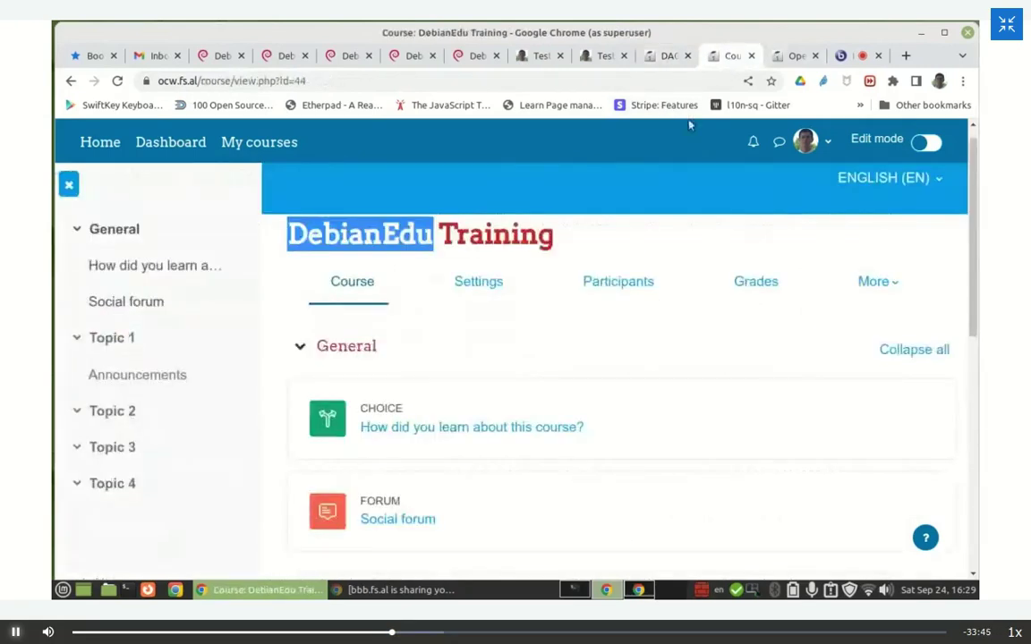
# Step: Open the participants page of the DebianEdu Training course and look over its list of enrolled users
pyautogui.click(478, 281)
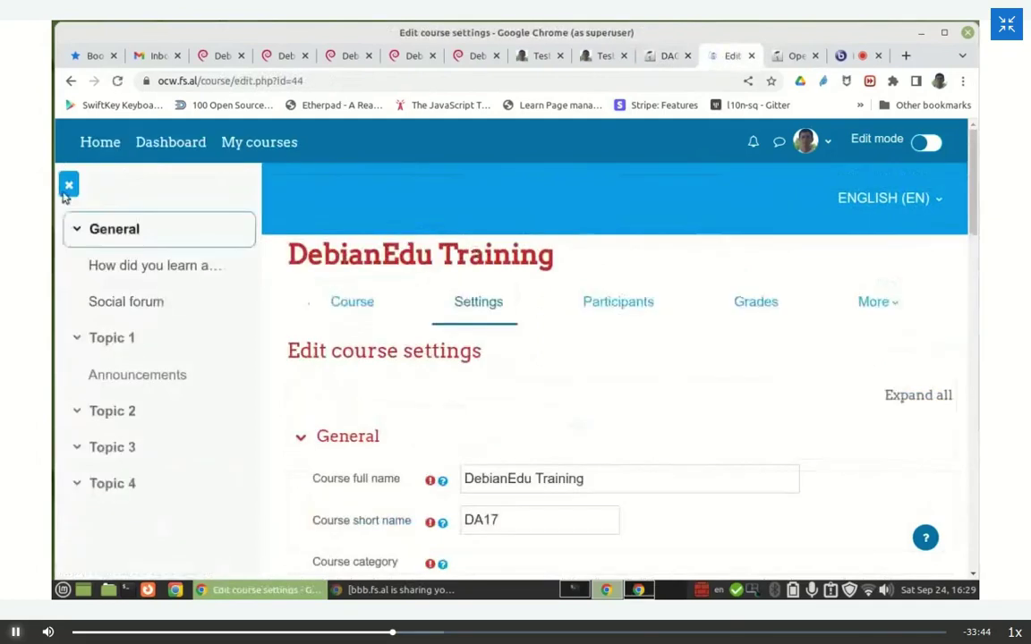
pyautogui.click(352, 303)
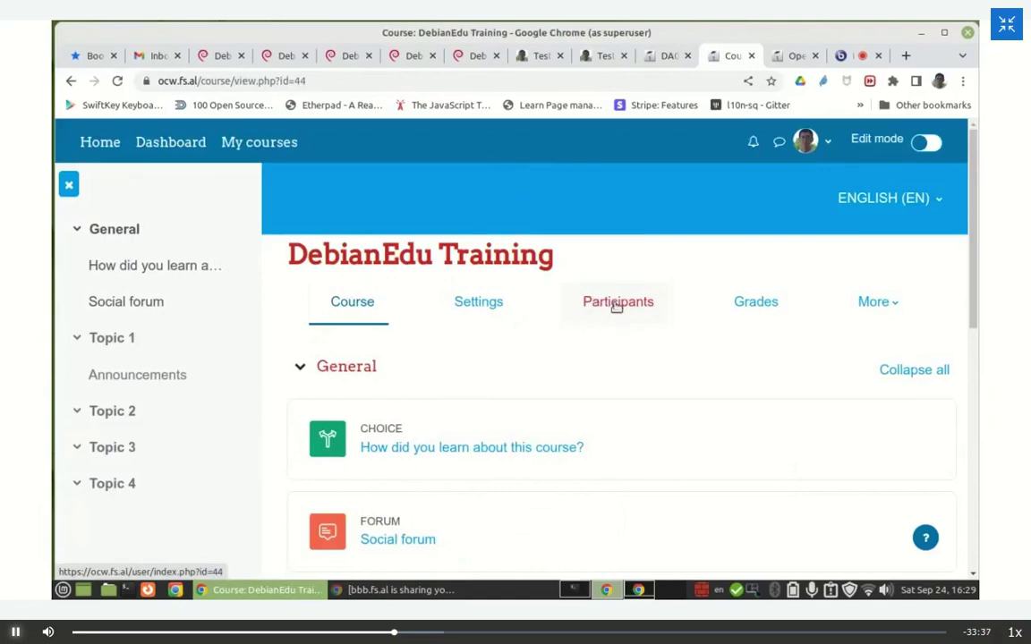
pyautogui.click(617, 304)
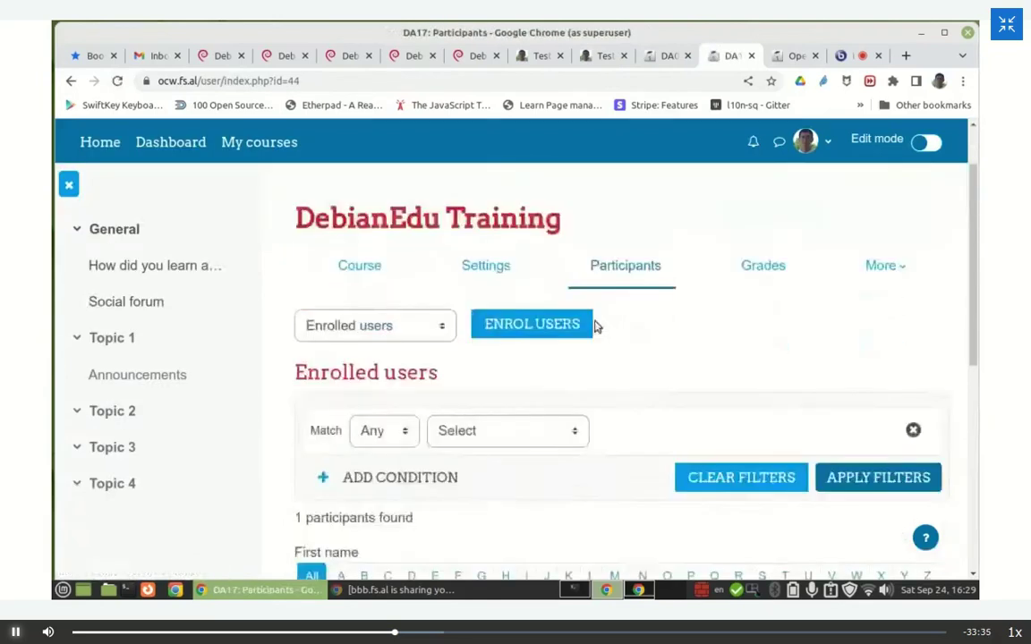
pyautogui.scroll(-5, 602, 318)
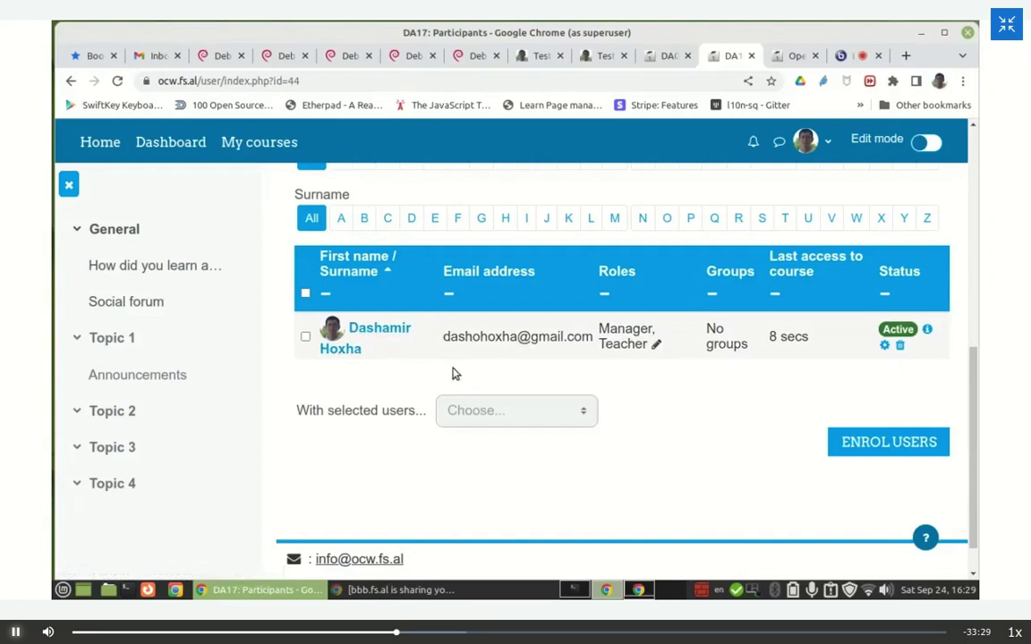
pyautogui.scroll(2, 457, 375)
pyautogui.scroll(2, 469, 397)
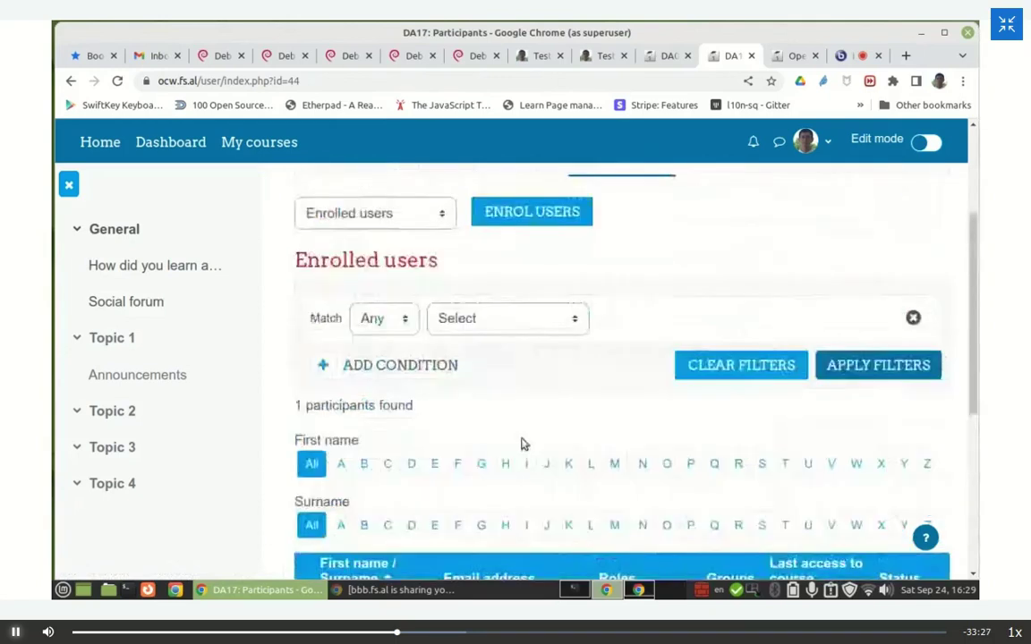
pyautogui.scroll(2, 394, 348)
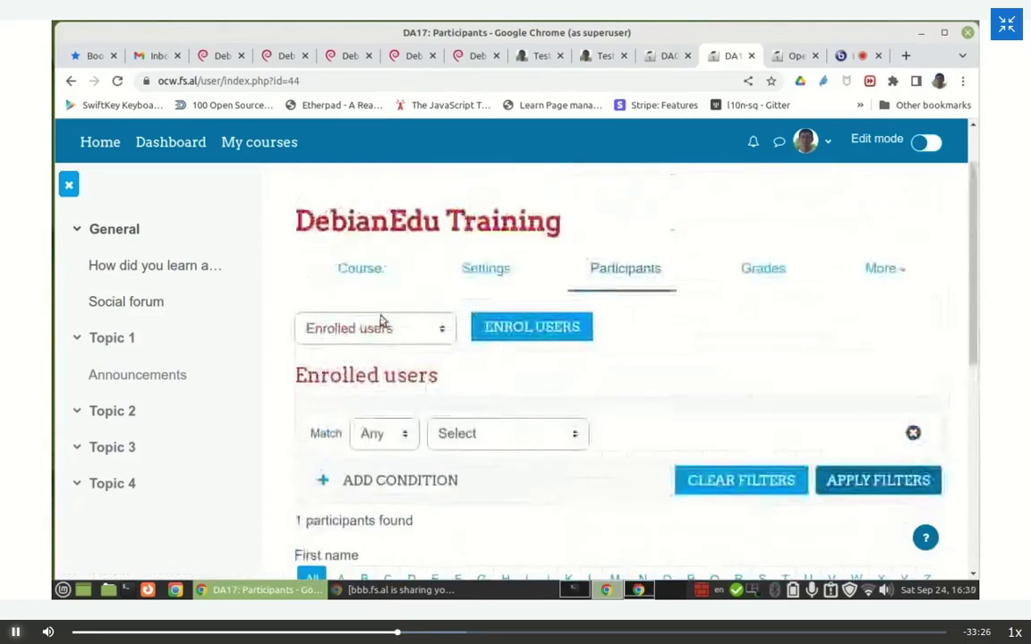
# Step: Go to the course's enrolment methods and enable both Self enrolment (Student) and Guest access
pyautogui.click(359, 329)
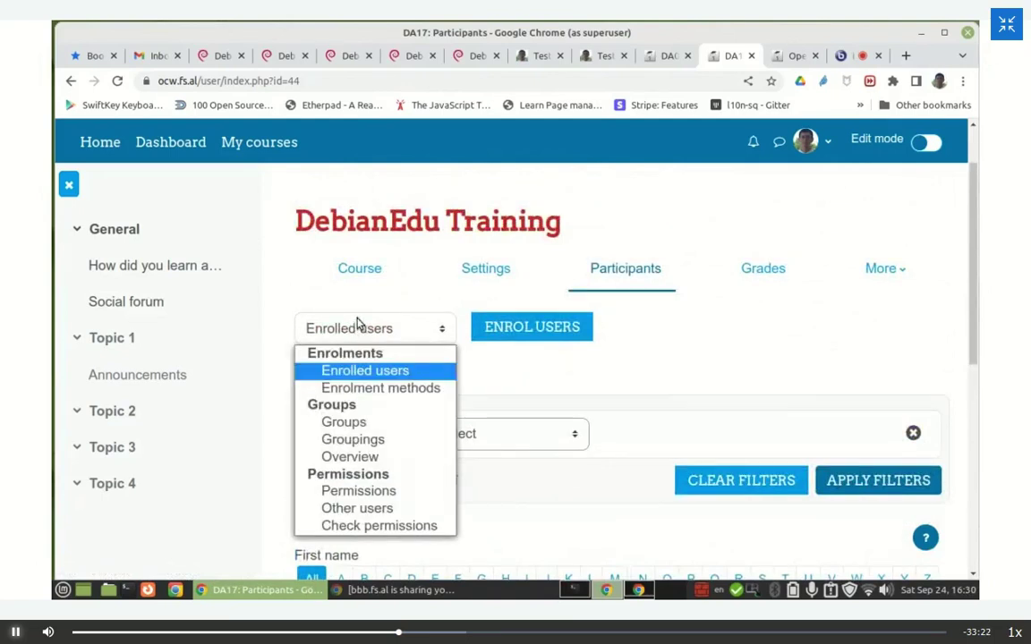
pyautogui.click(365, 395)
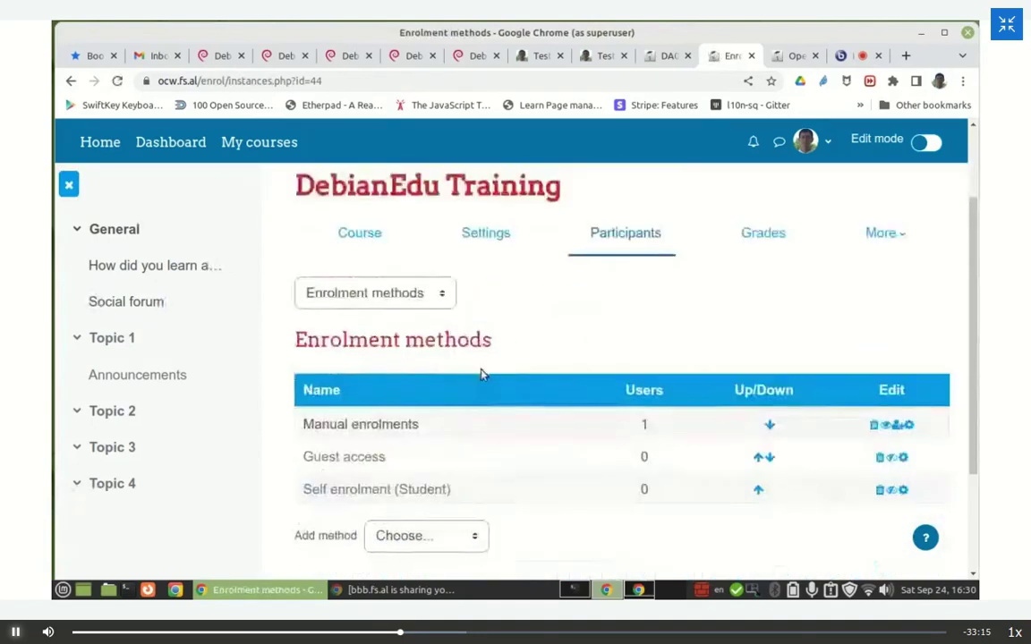
pyautogui.scroll(-1, 481, 374)
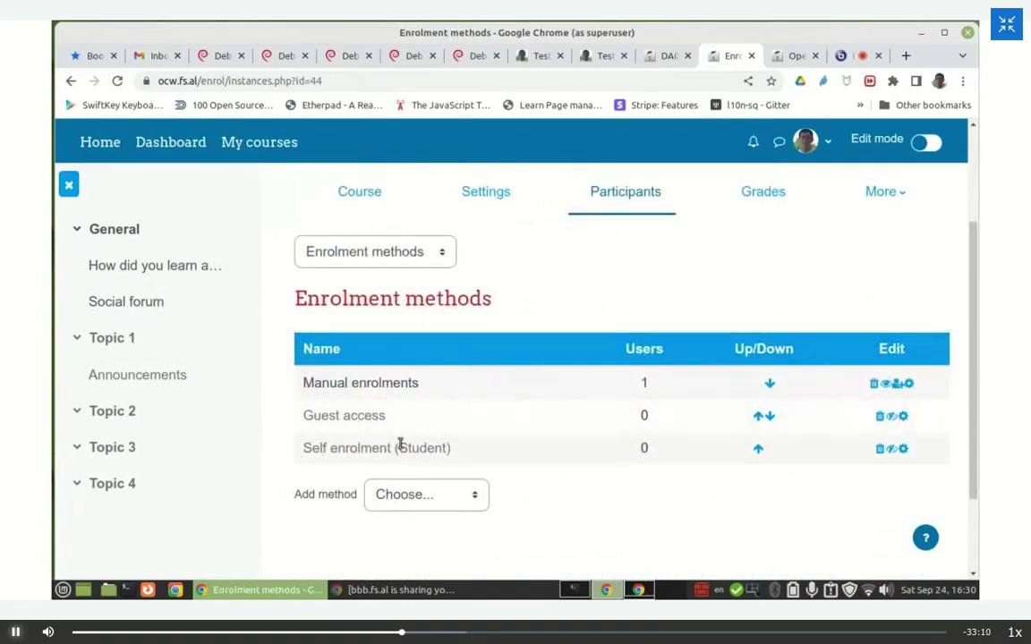
pyautogui.click(892, 451)
pyautogui.scroll(-2, 841, 399)
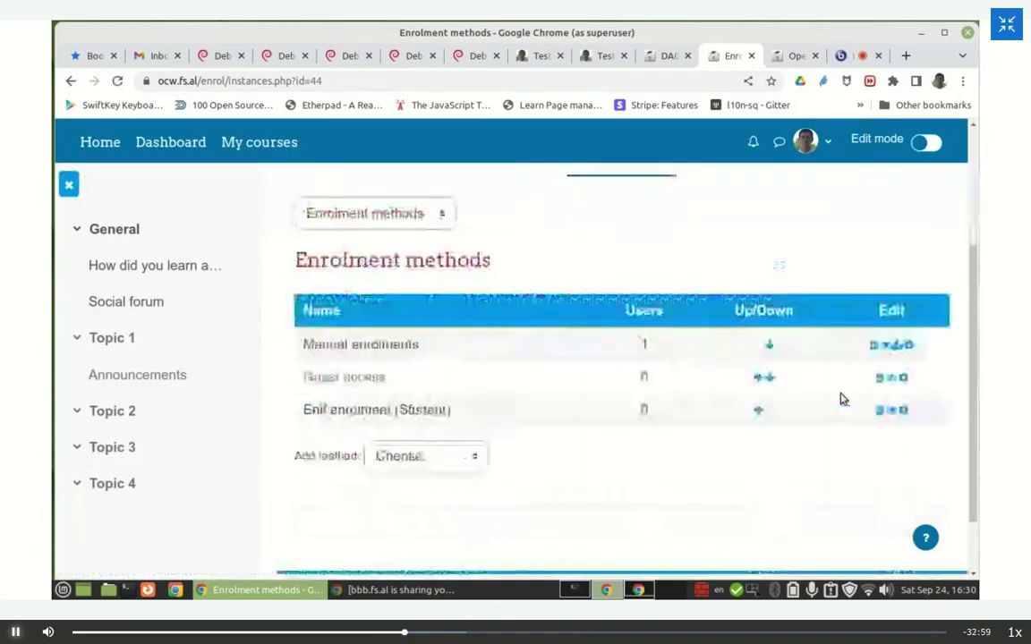
pyautogui.click(894, 380)
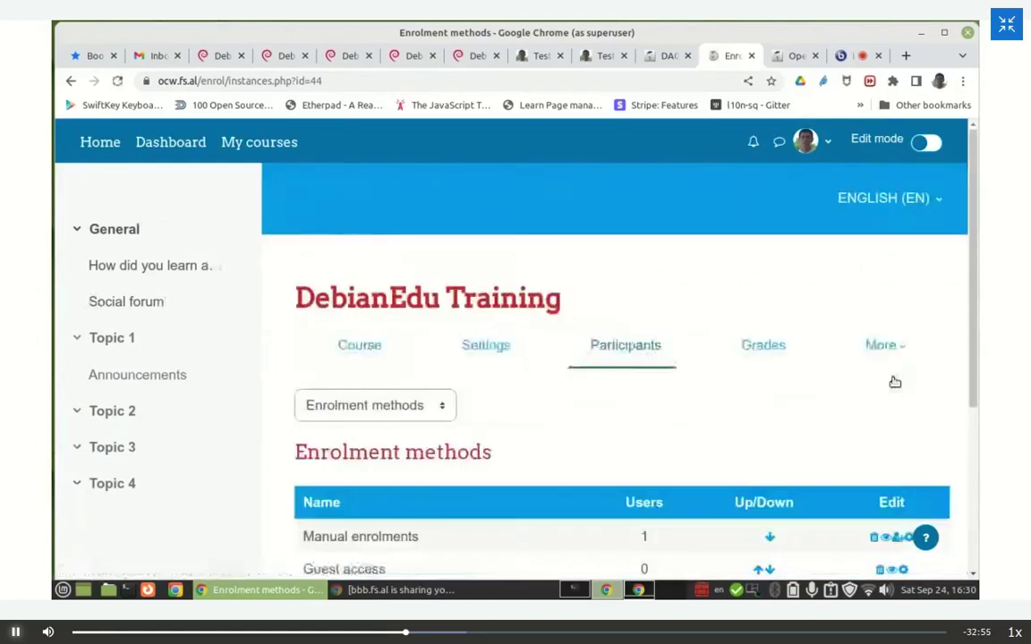
pyautogui.scroll(-2, 793, 346)
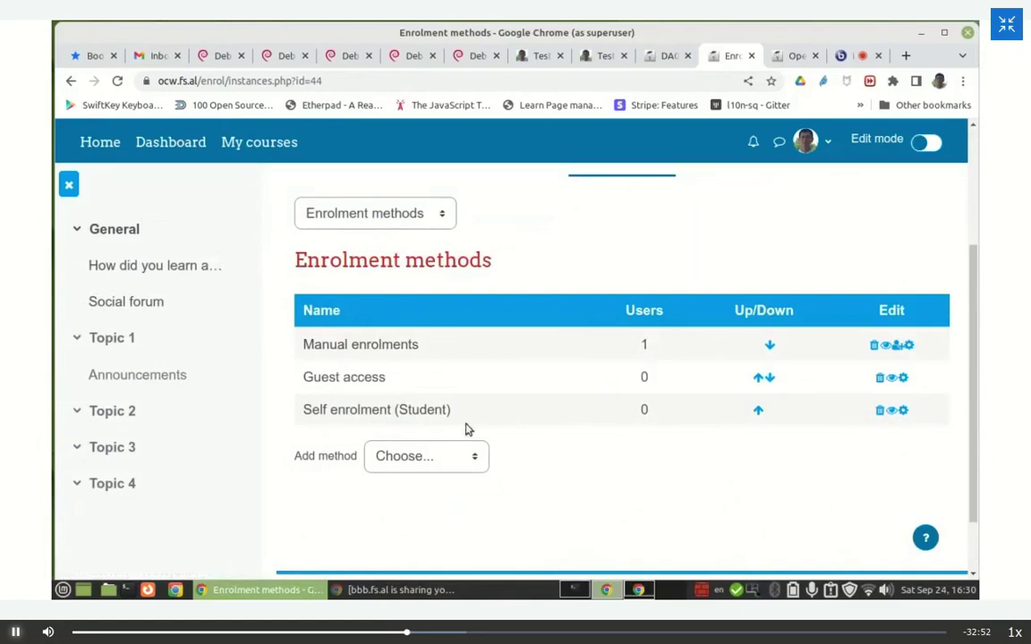
# Step: Check which enrolment methods can still be added, and highlight the Manual enrolments entry in the methods table
pyautogui.doubleClick(315, 344)
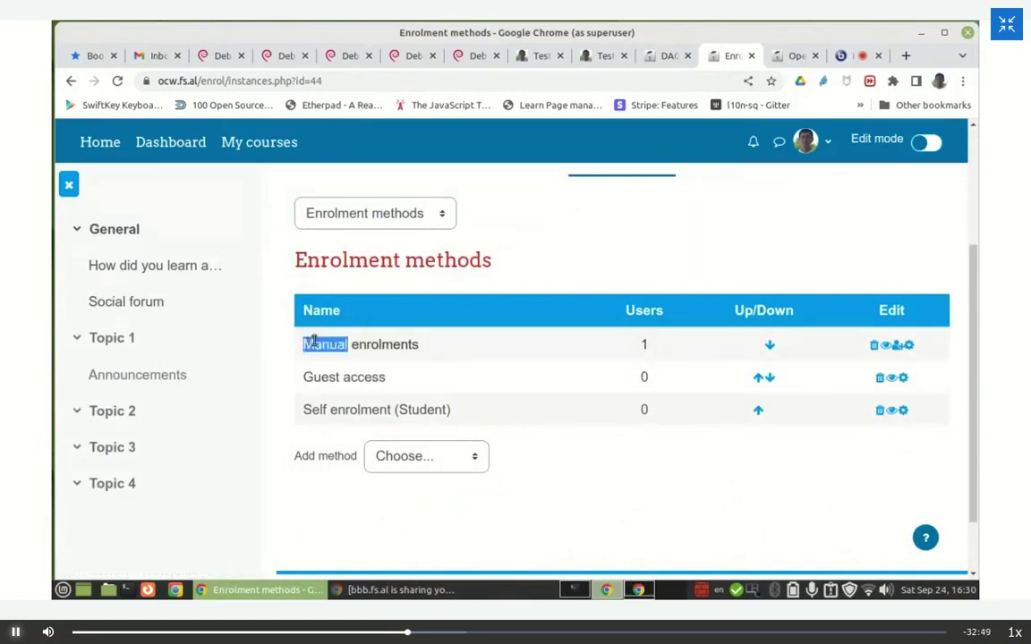
pyautogui.click(414, 457)
pyautogui.click(410, 460)
pyautogui.click(408, 459)
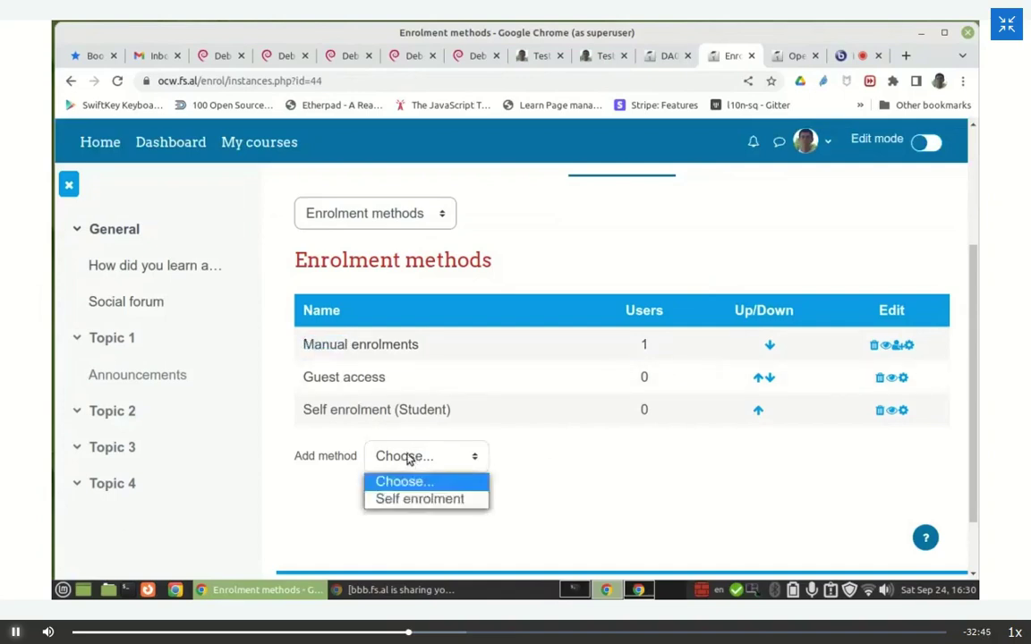
pyautogui.click(408, 458)
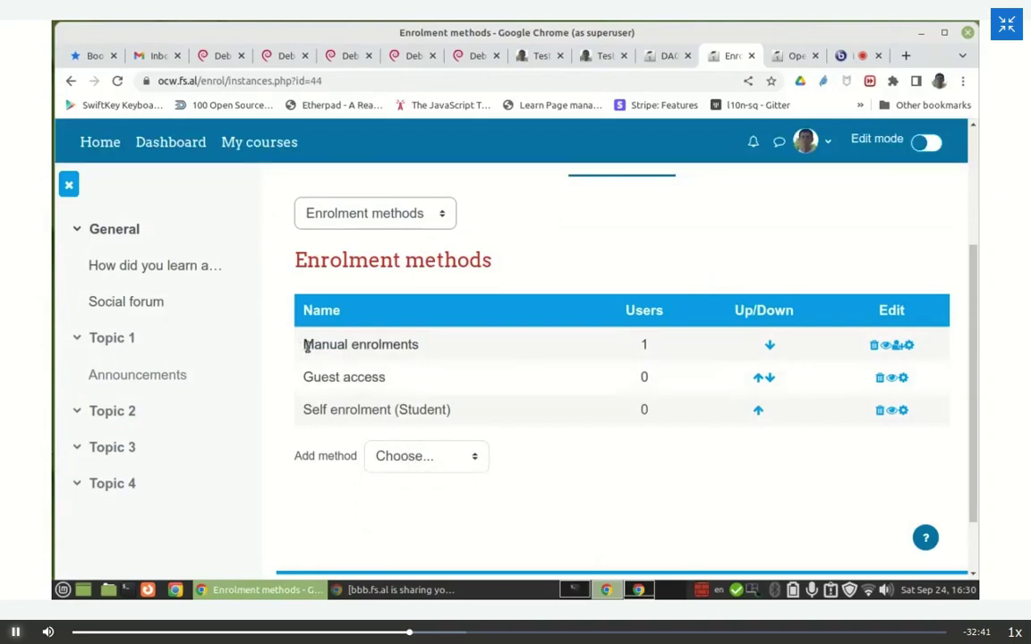
pyautogui.moveTo(305, 344); pyautogui.dragTo(421, 352)
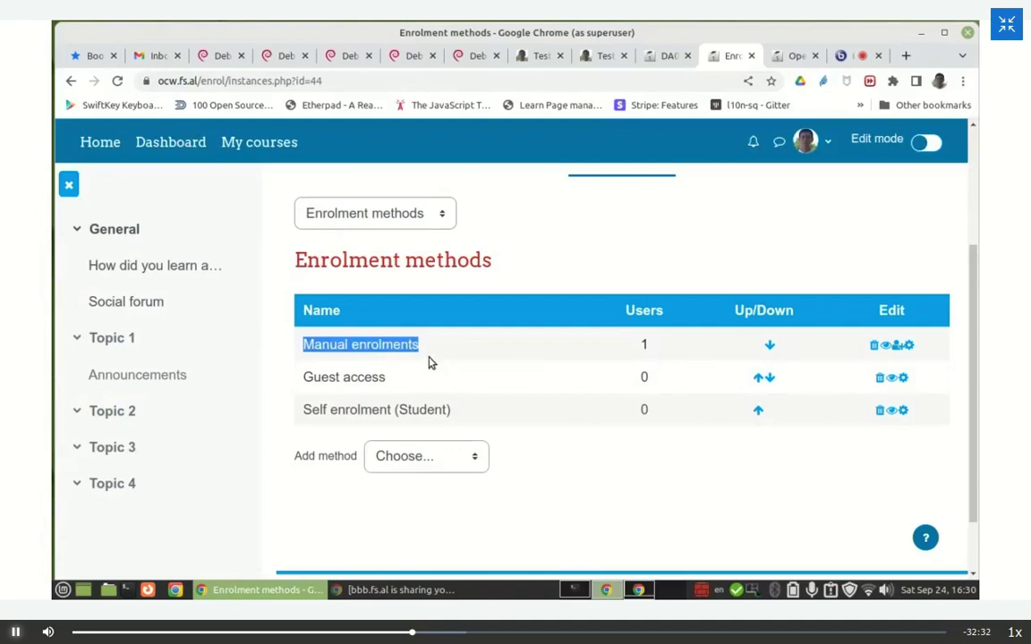
pyautogui.click(429, 363)
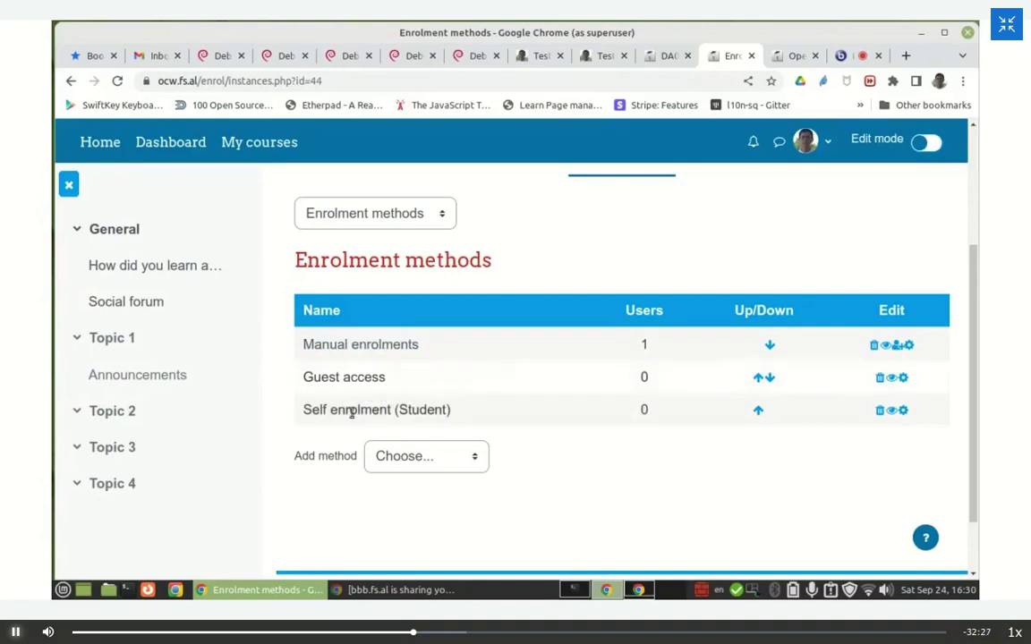
# Step: Move Self enrolment (Student) up to first place in the enrolment methods list
pyautogui.click(758, 412)
pyautogui.scroll(-5, 754, 399)
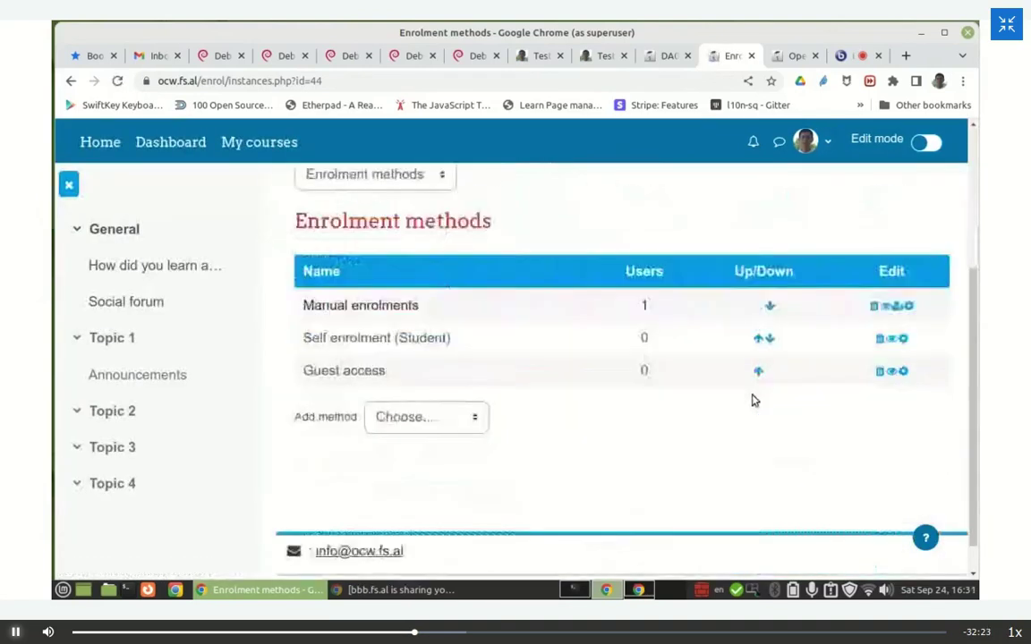
pyautogui.click(758, 301)
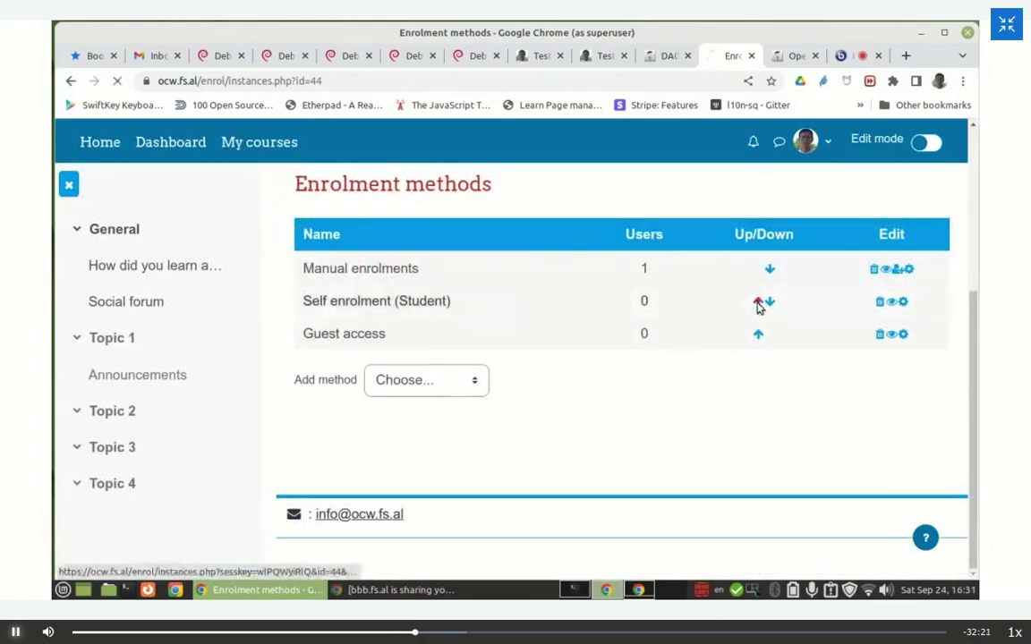
# Step: Switch to the BigBlueButton meeting, turn the microphone and webcam off, and turn both back on
pyautogui.click(841, 55)
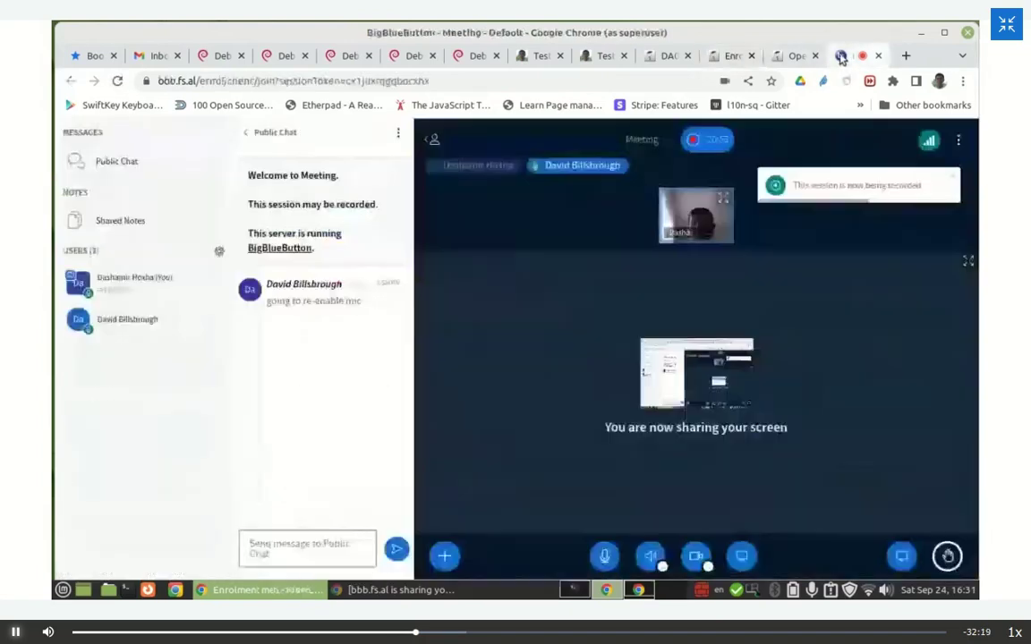
pyautogui.click(604, 557)
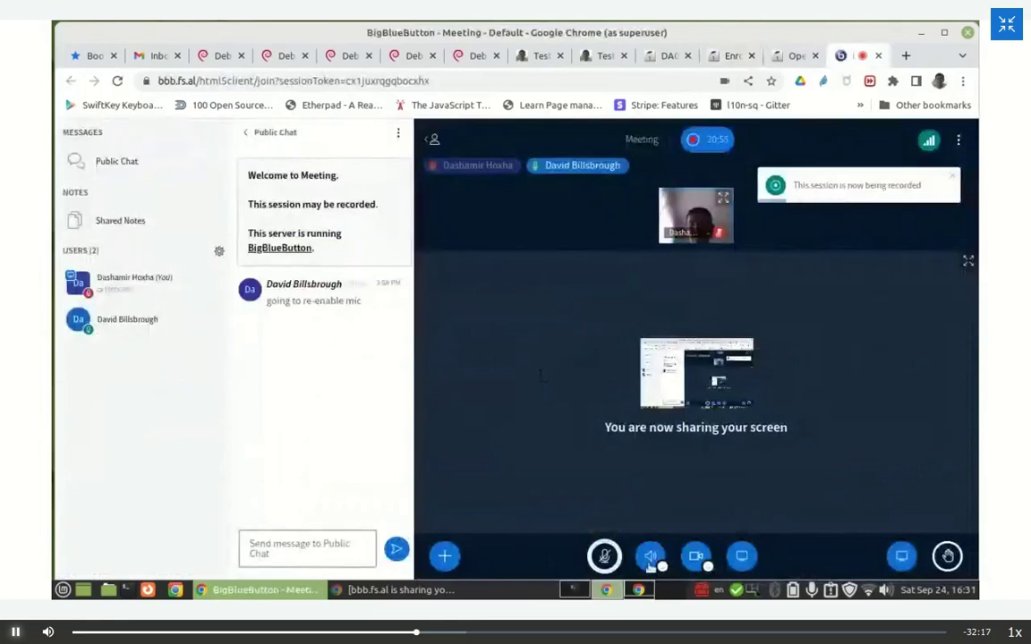
pyautogui.click(696, 555)
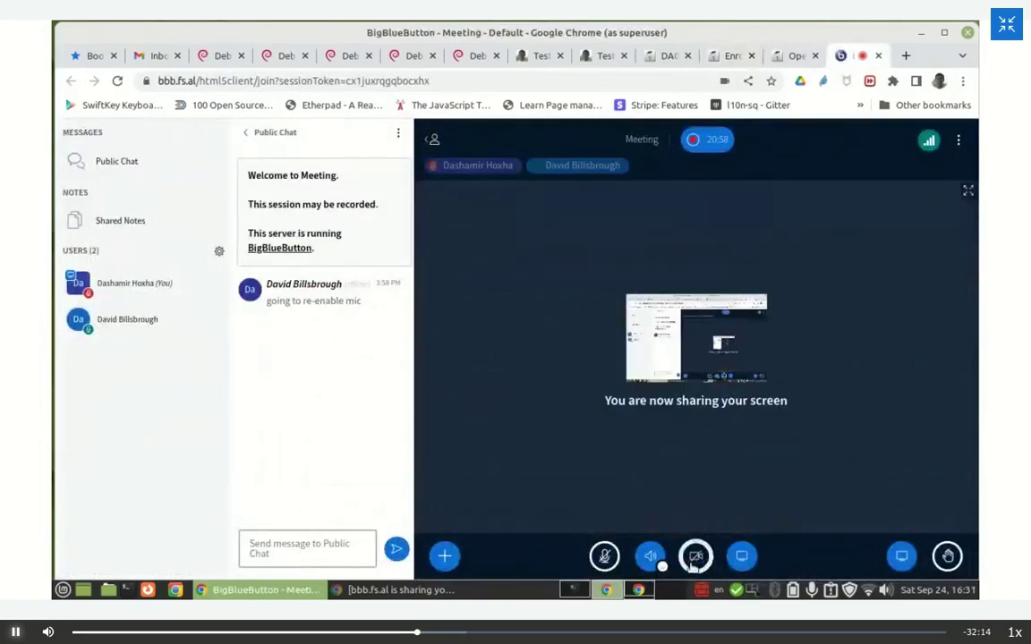
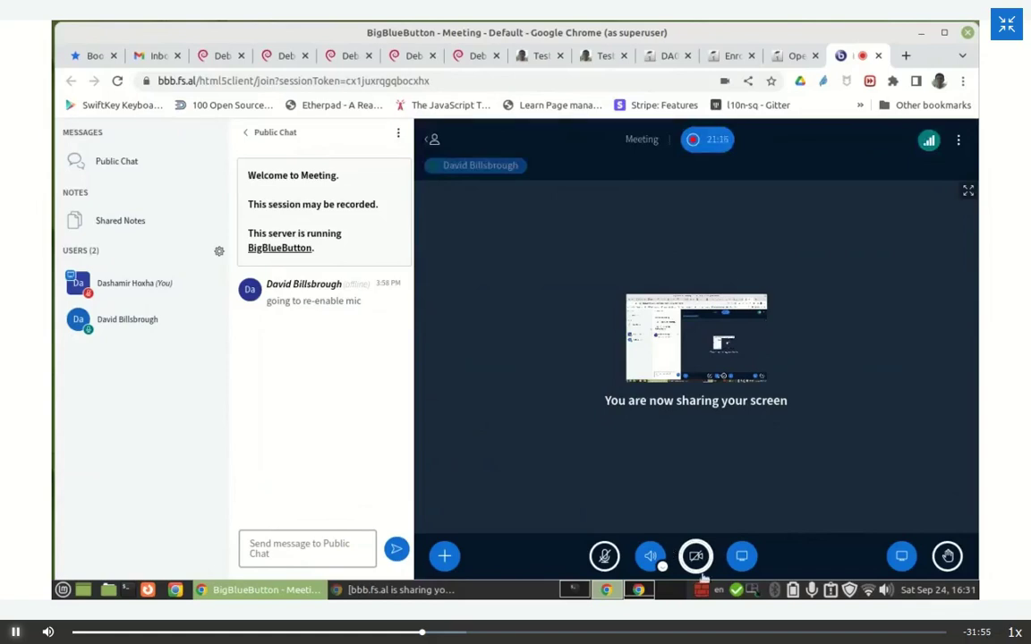
pyautogui.click(695, 555)
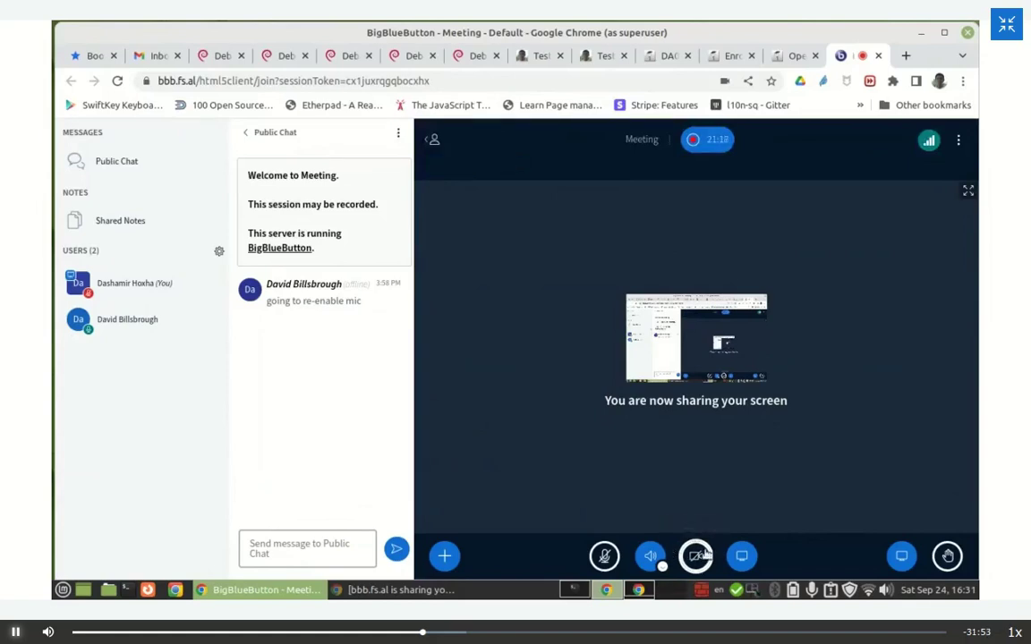
pyautogui.click(659, 496)
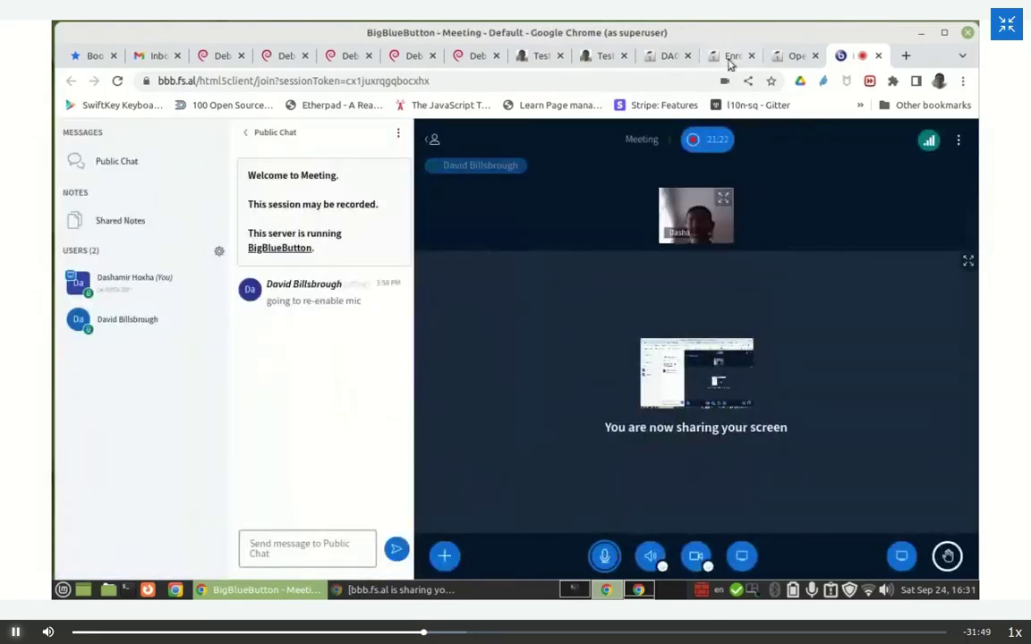
# Step: Return to the Moodle enrolment methods page and move Guest access above Manual enrolments
pyautogui.click(729, 56)
pyautogui.scroll(-2, 662, 333)
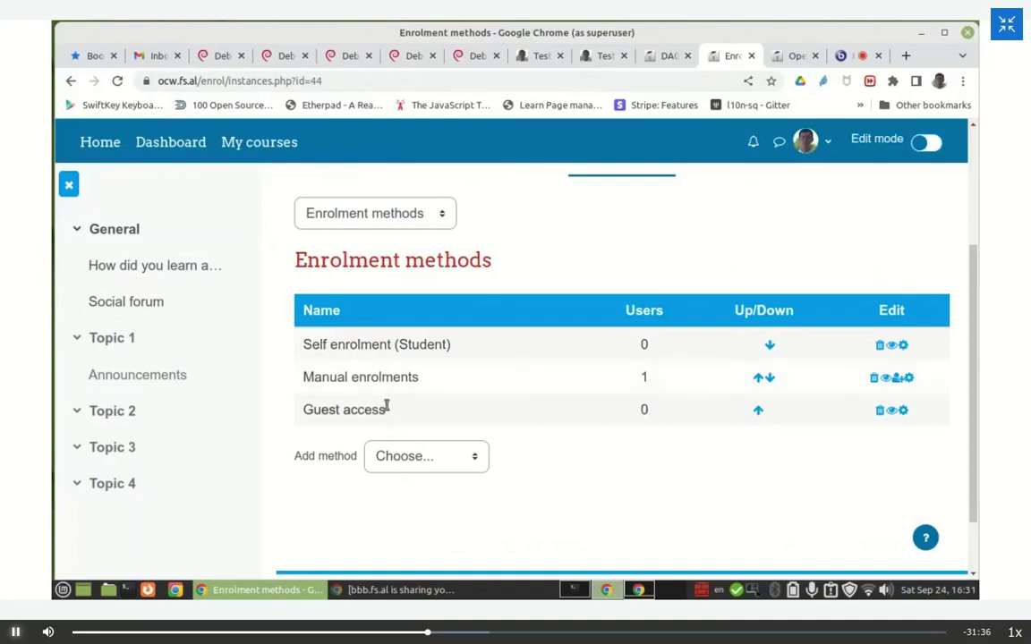
pyautogui.click(758, 410)
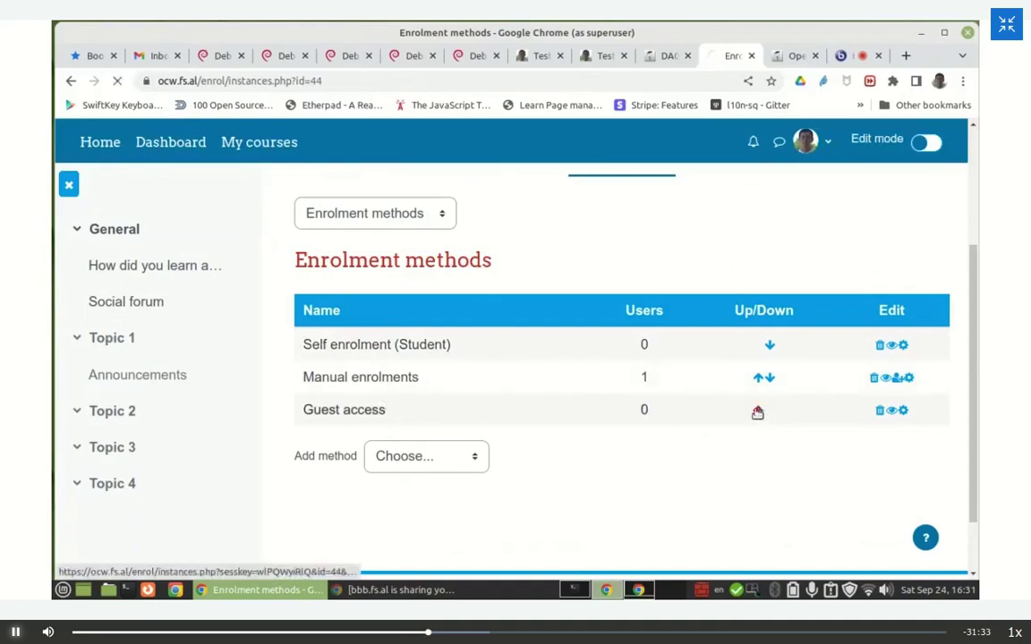
# Step: Open the settings of the Self enrolment (Student) method and look over its enrolment and key options
pyautogui.scroll(-3, 667, 375)
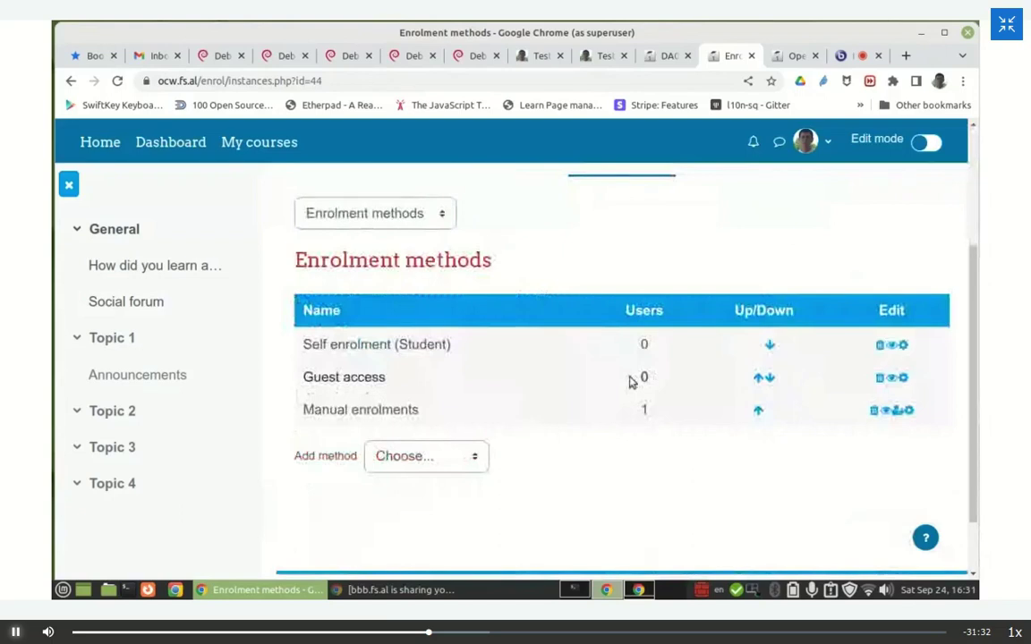
pyautogui.click(904, 347)
pyautogui.scroll(-3, 772, 345)
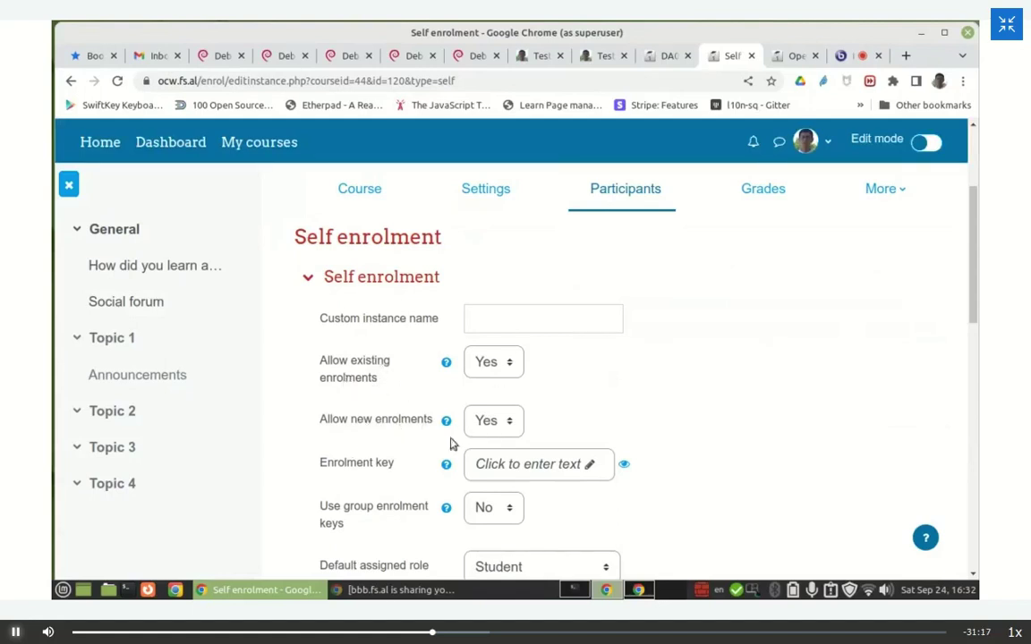
pyautogui.scroll(-2, 374, 431)
pyautogui.scroll(-1, 356, 414)
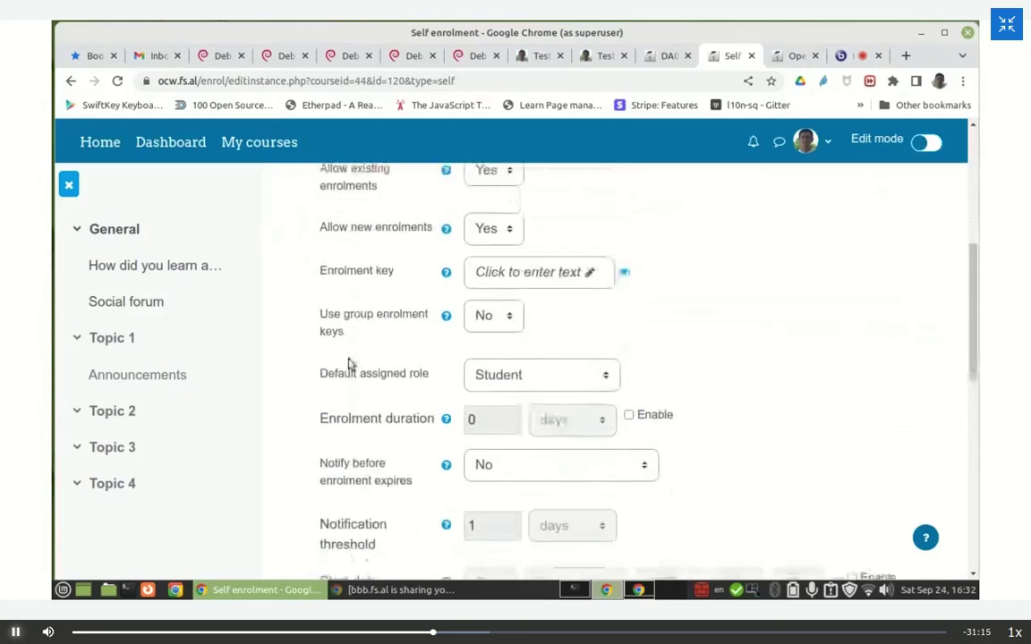
pyautogui.scroll(3, 394, 331)
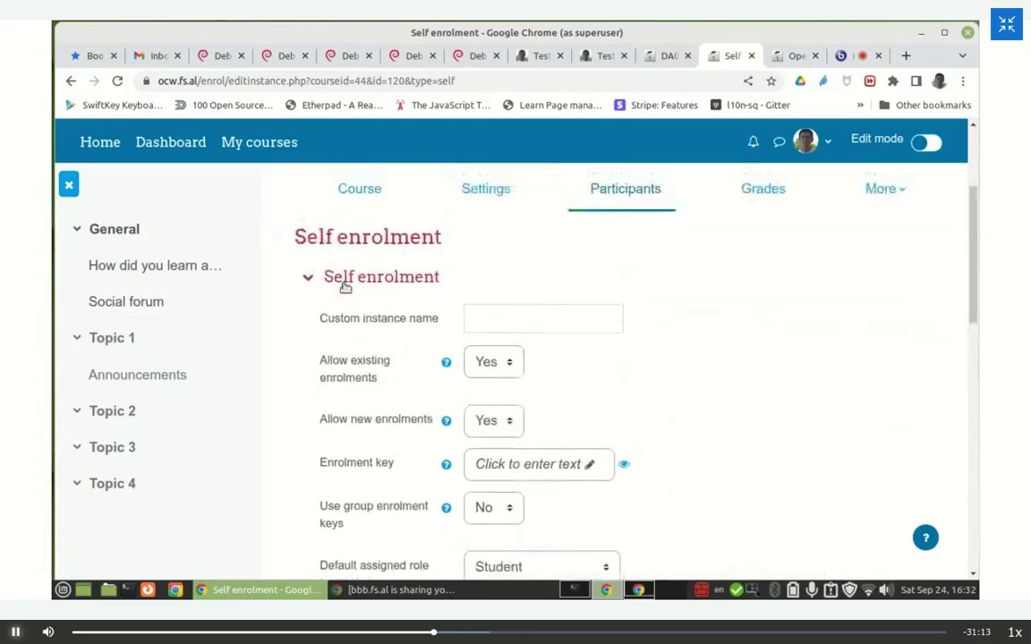
# Step: Check the options for the default assigned role in the self enrolment settings, keeping Student
pyautogui.scroll(-3, 327, 365)
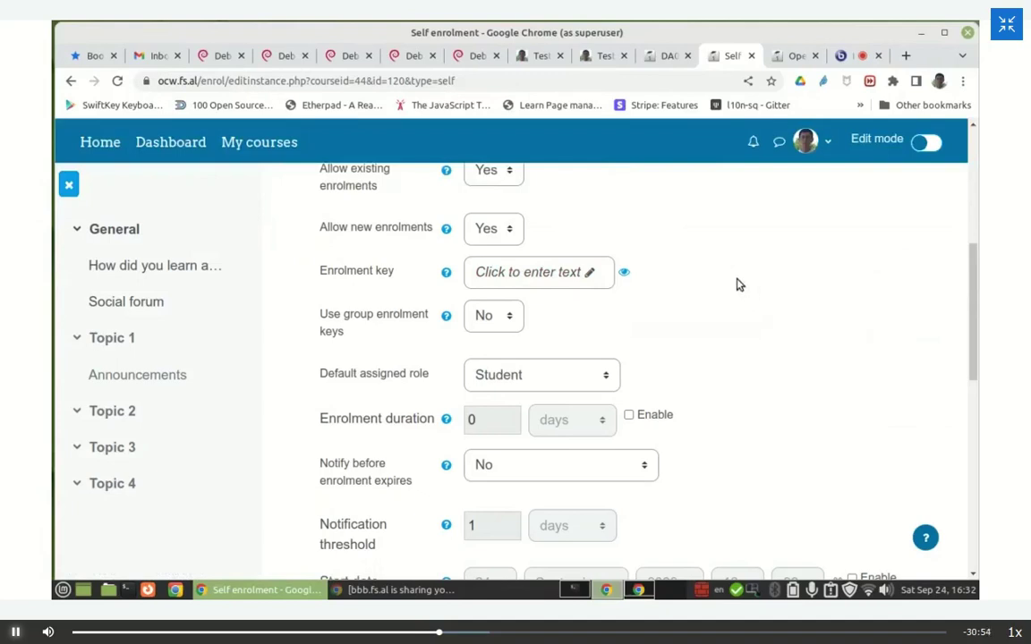
pyautogui.scroll(-2, 703, 286)
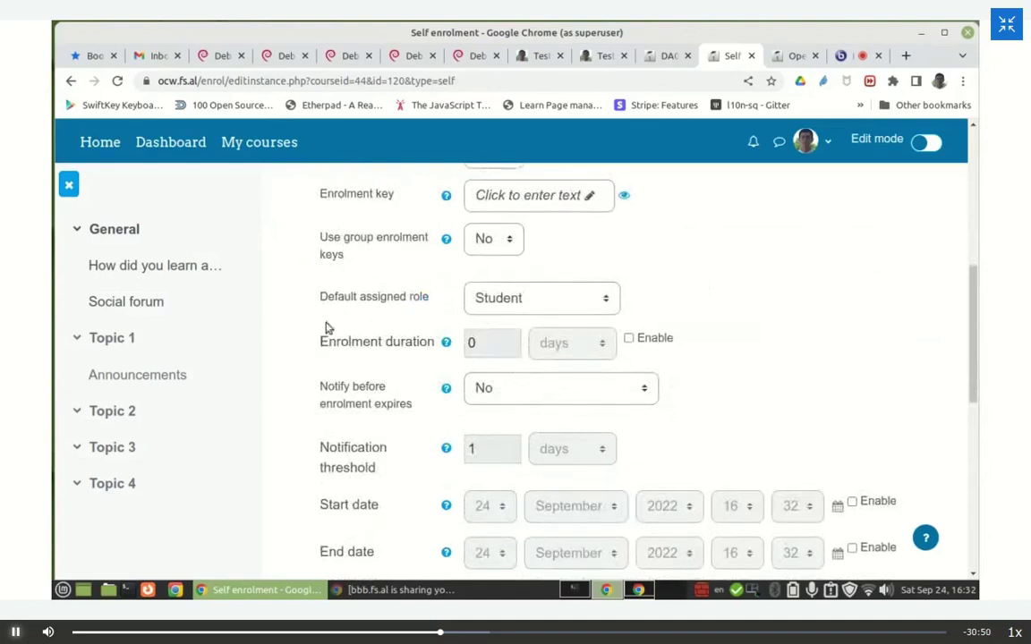
pyautogui.click(527, 300)
pyautogui.click(528, 299)
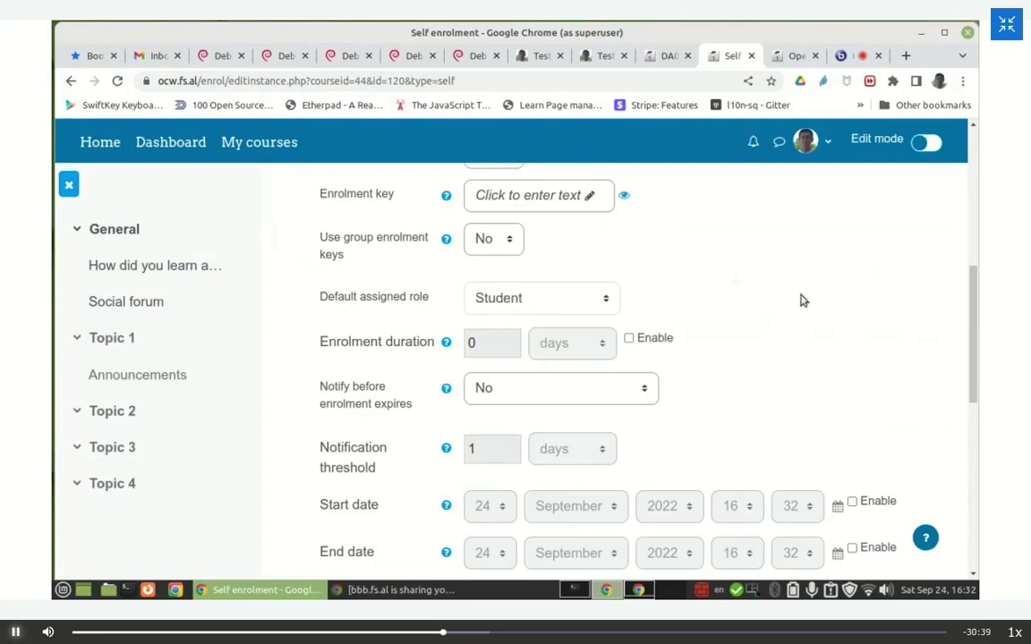
# Step: Enable the enrolment duration for self enrolment and set it to 90 days
pyautogui.scroll(-1, 765, 319)
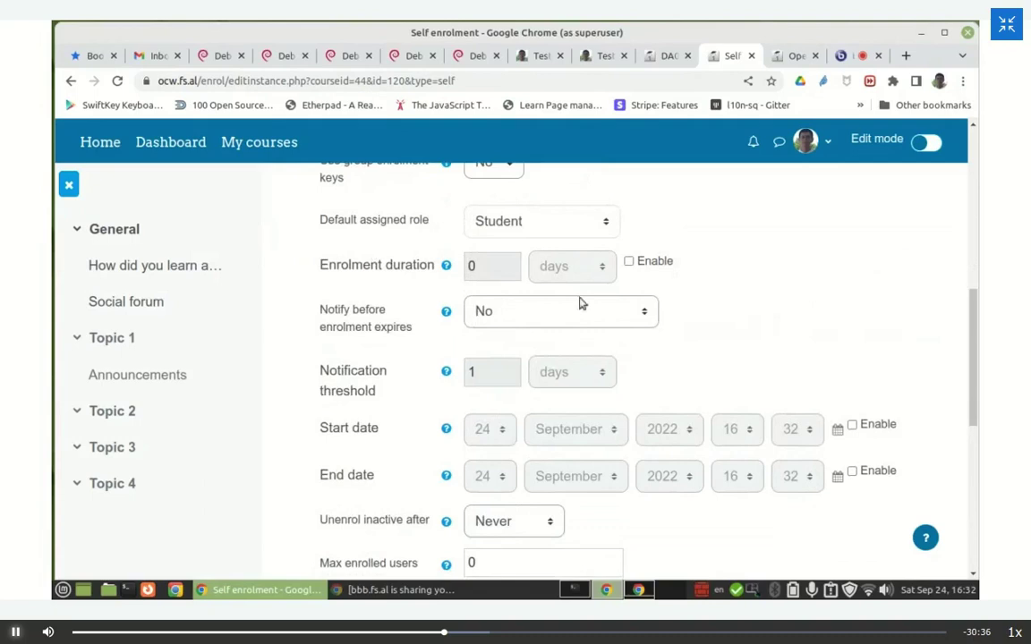
pyautogui.click(628, 261)
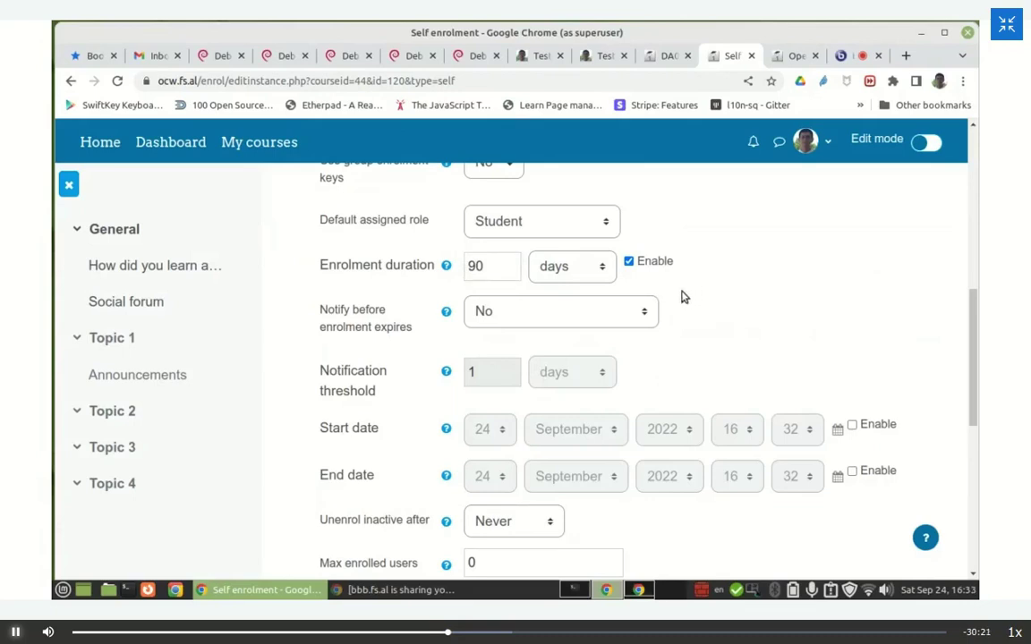
pyautogui.scroll(3, 686, 306)
pyautogui.scroll(-2, 687, 308)
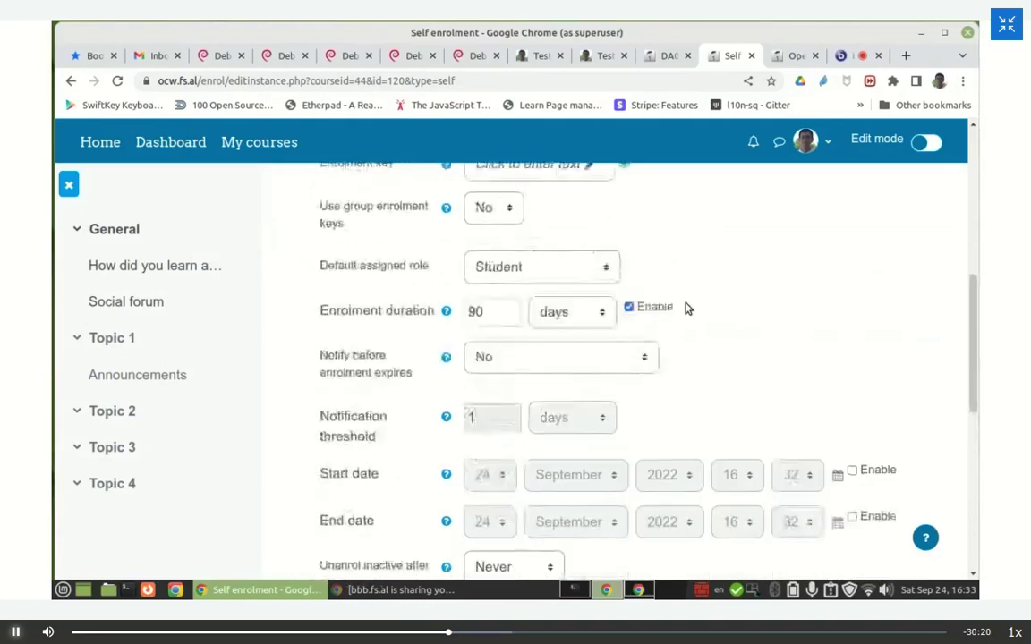
pyautogui.scroll(-1, 680, 306)
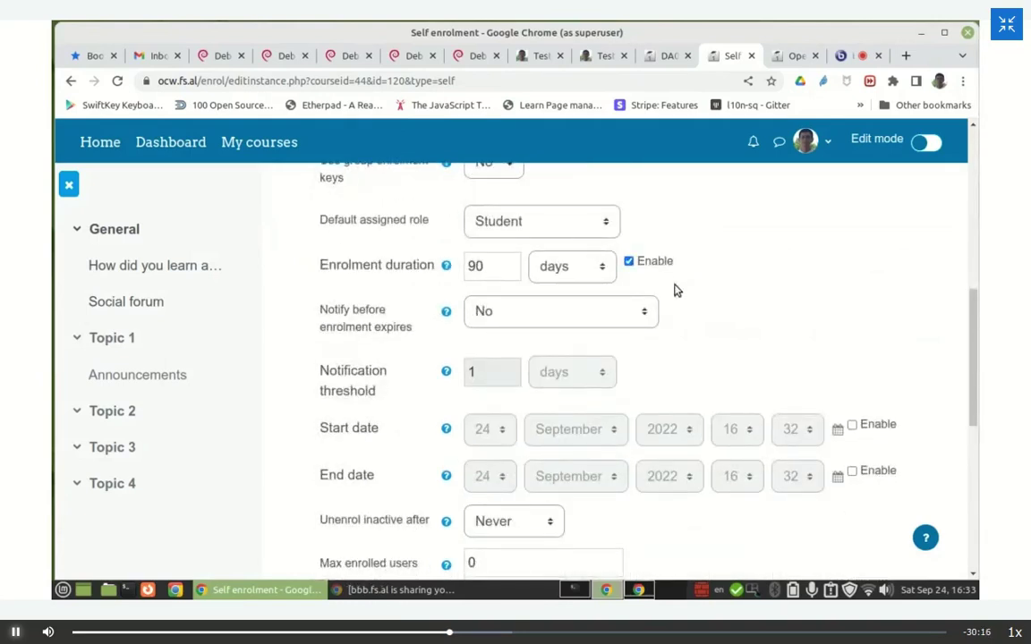
# Step: Set the enrolment expiry notification to Teacher and enrolled user, with a notification threshold of 10 days
pyautogui.scroll(-2, 676, 283)
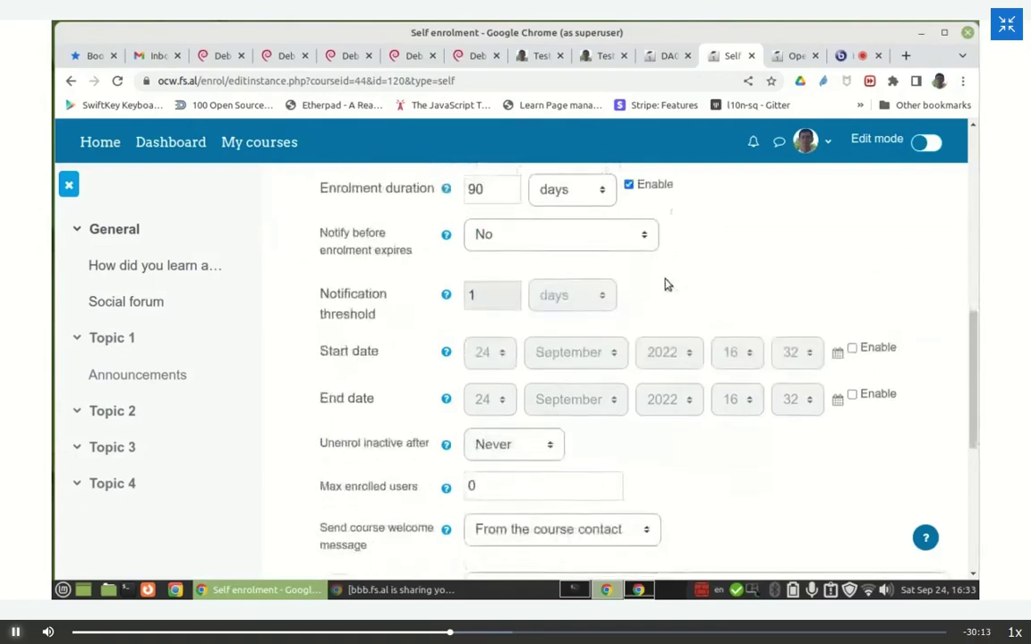
pyautogui.click(526, 243)
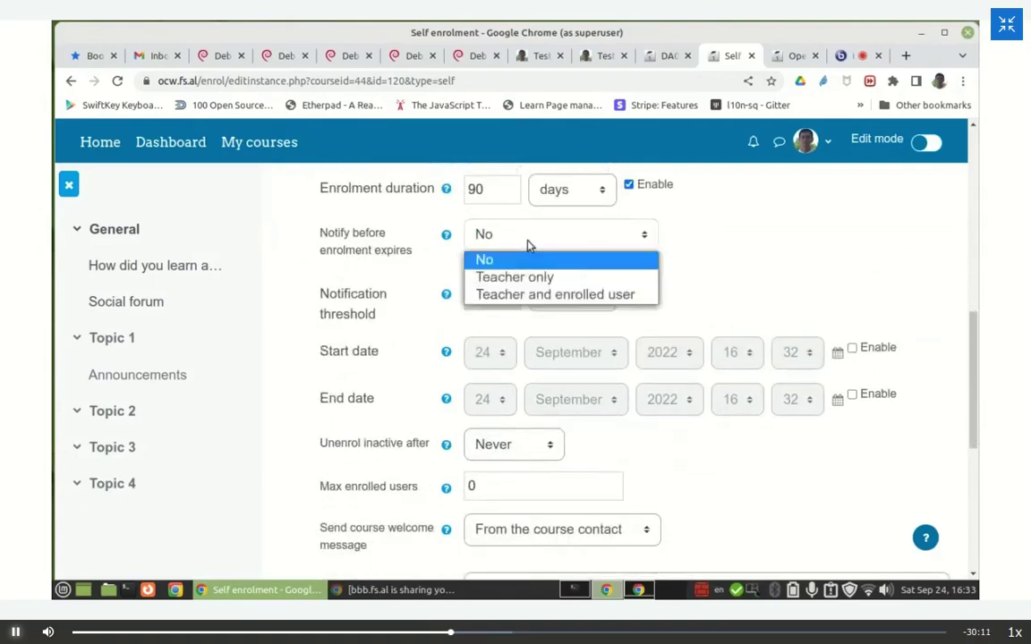
pyautogui.click(526, 298)
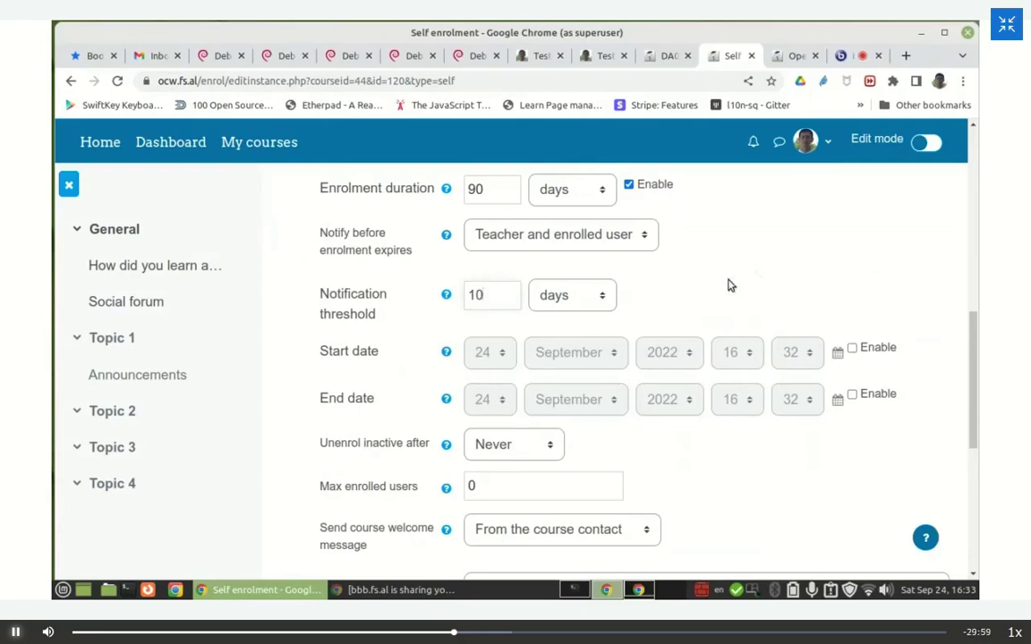
# Step: Set inactive users to be unenrolled after 30 days, limit enrolled users to 50, and save the self enrolment settings
pyautogui.scroll(-1, 671, 280)
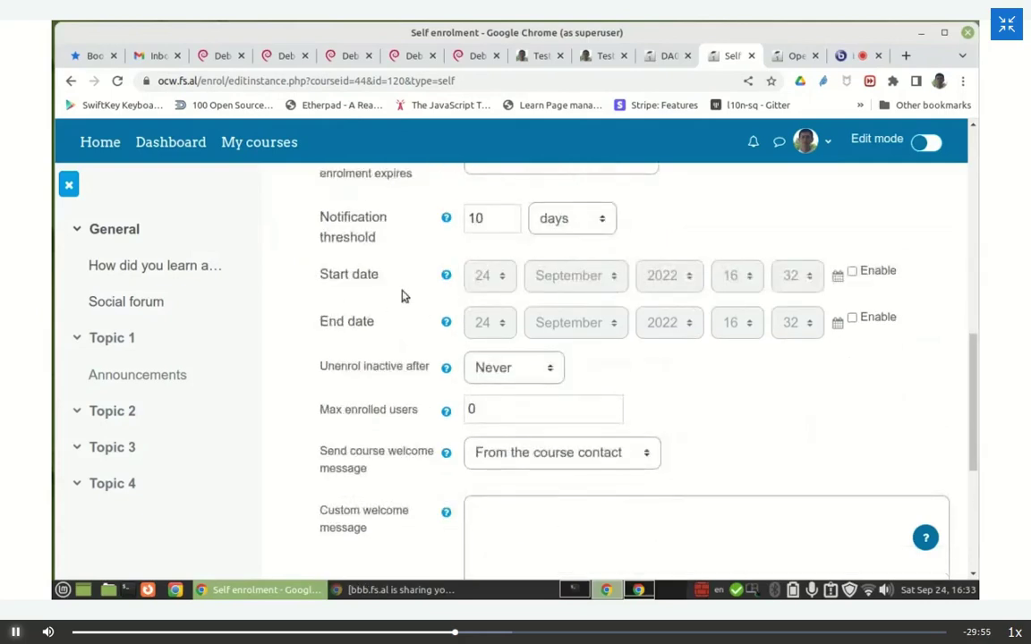
pyautogui.scroll(-1, 414, 287)
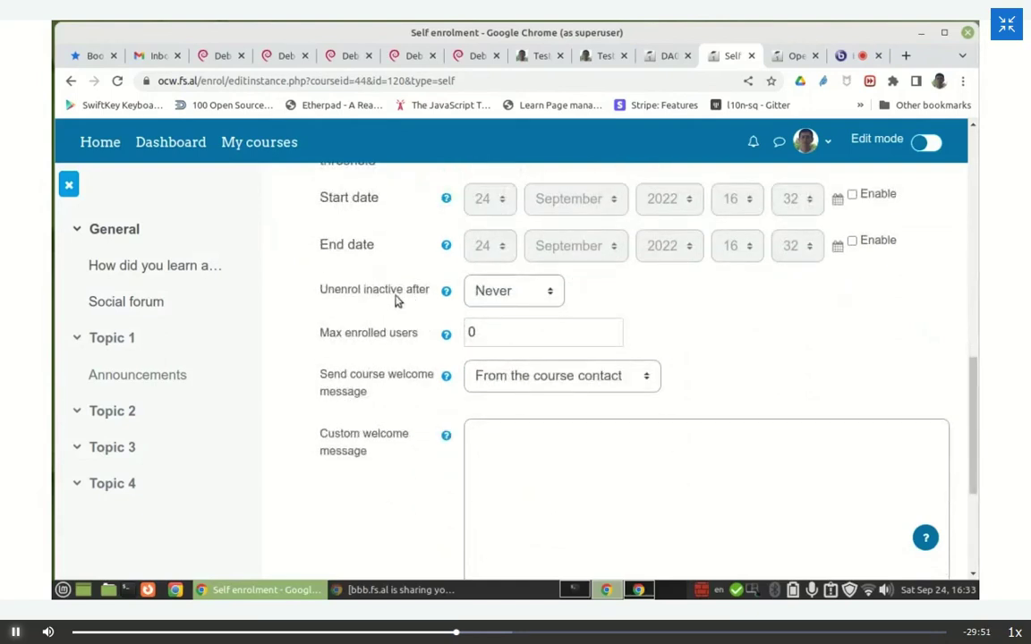
pyautogui.click(503, 293)
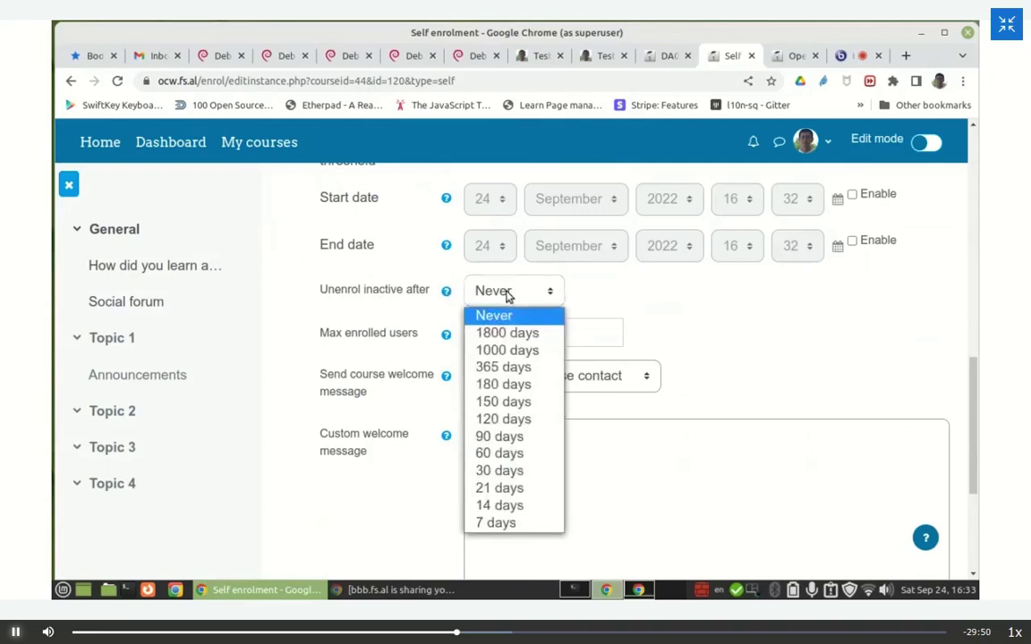
pyautogui.click(508, 470)
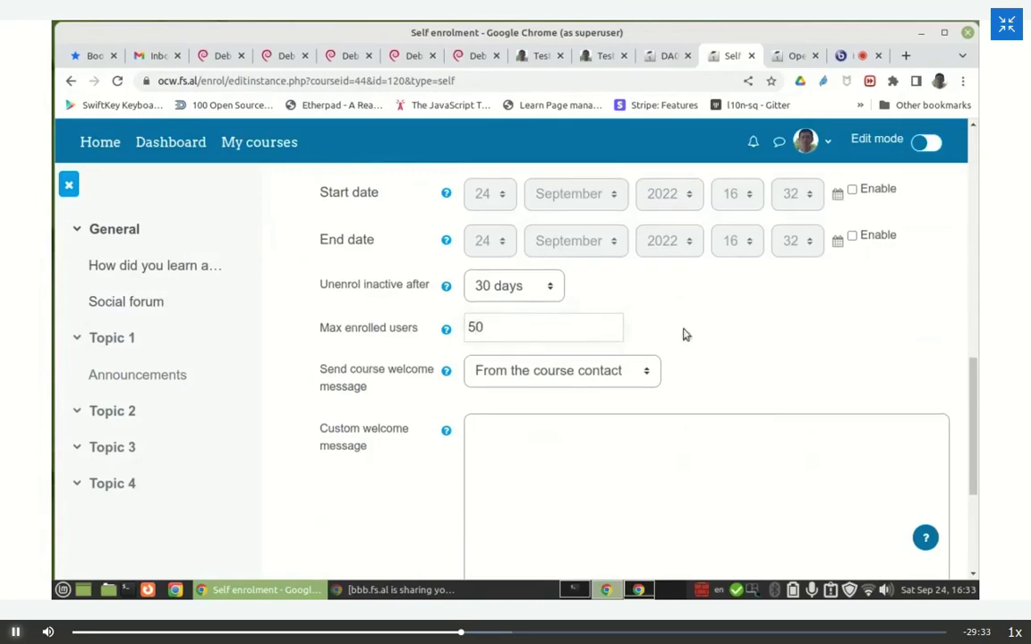
pyautogui.scroll(-2, 537, 313)
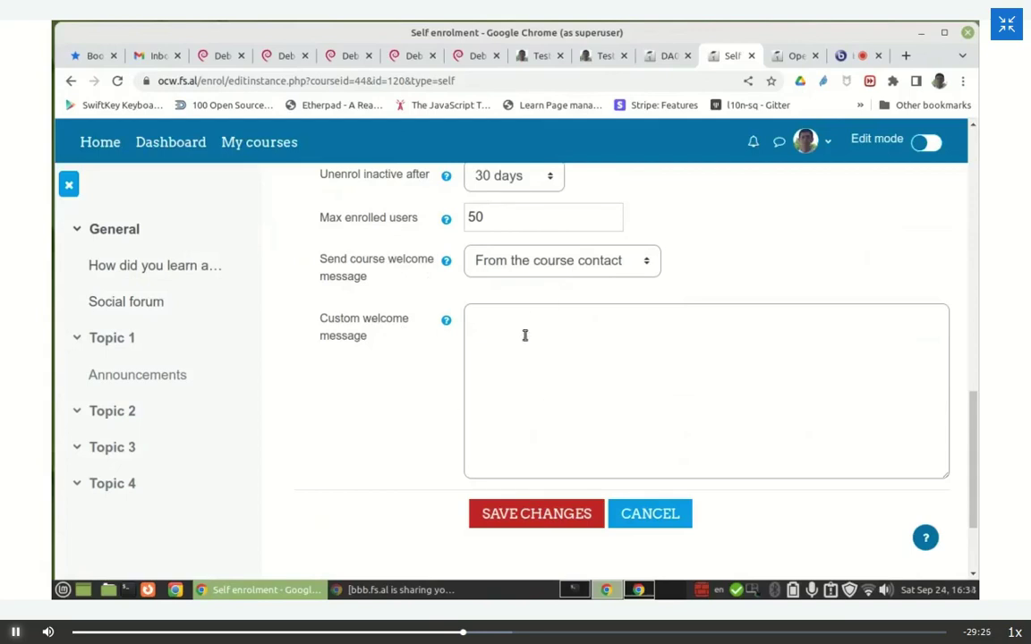
pyautogui.click(528, 516)
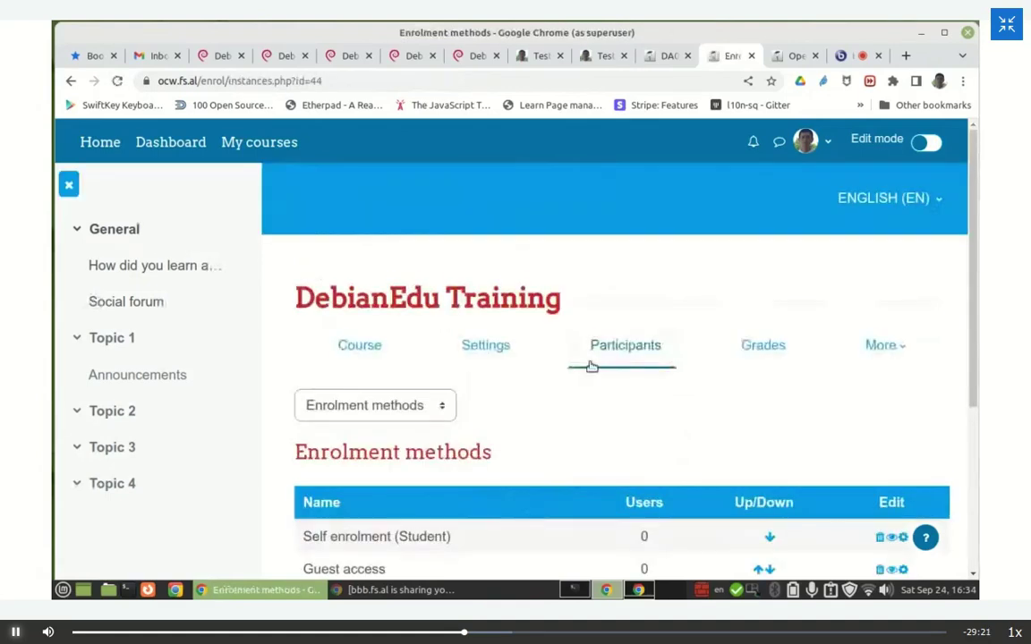
# Step: View the Guest access method's settings, including its password option, and leave without saving
pyautogui.scroll(-4, 581, 362)
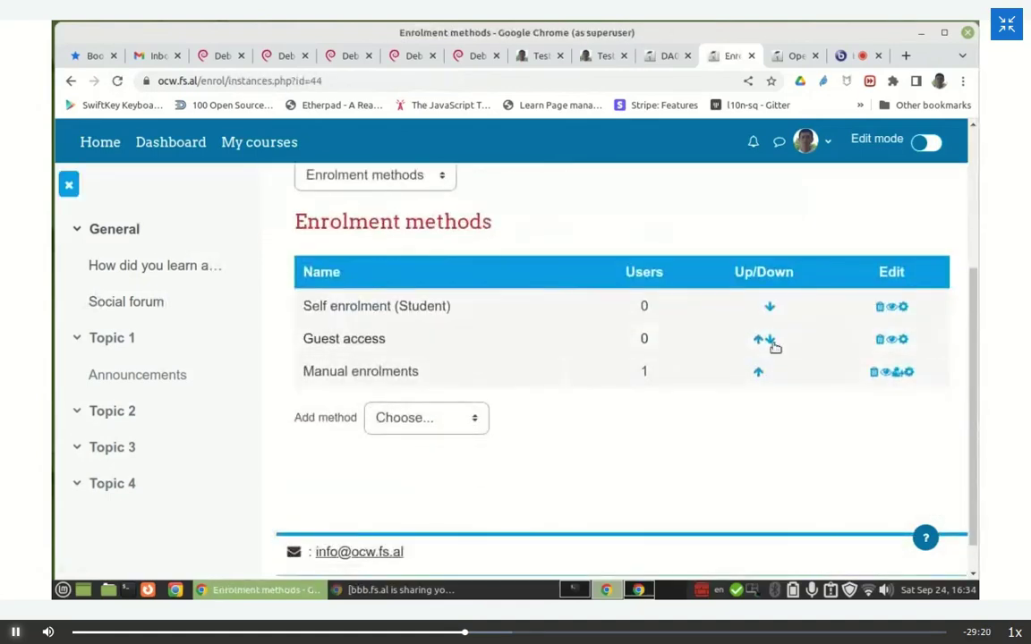
pyautogui.click(904, 341)
pyautogui.scroll(-3, 788, 345)
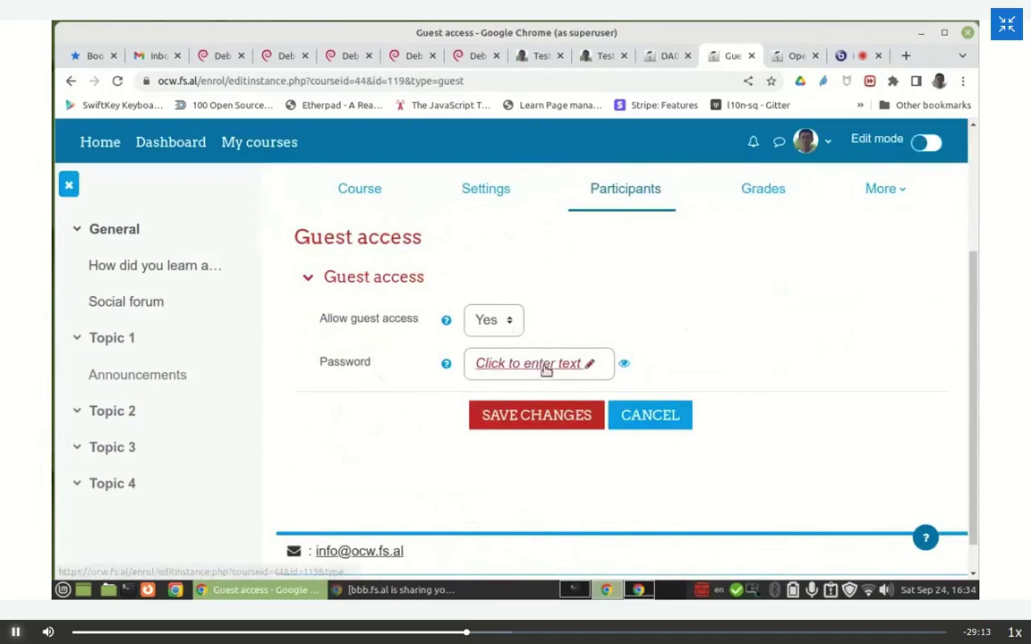
pyautogui.click(651, 416)
# Step: Enable a default enrolment duration of 90 days for Manual enrolments and save the changes
pyautogui.scroll(-2, 738, 329)
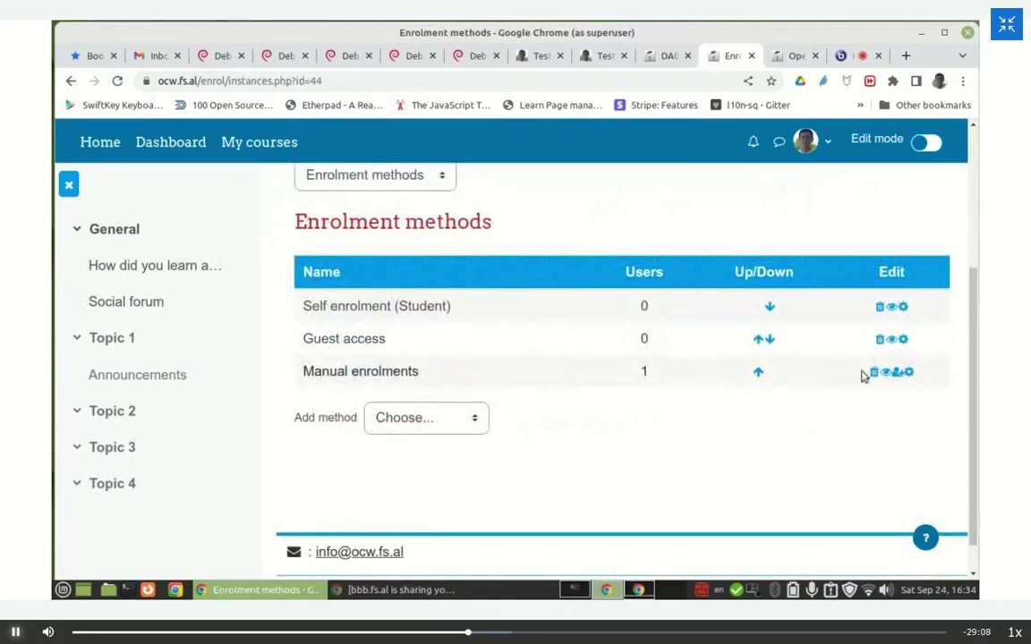
pyautogui.click(910, 373)
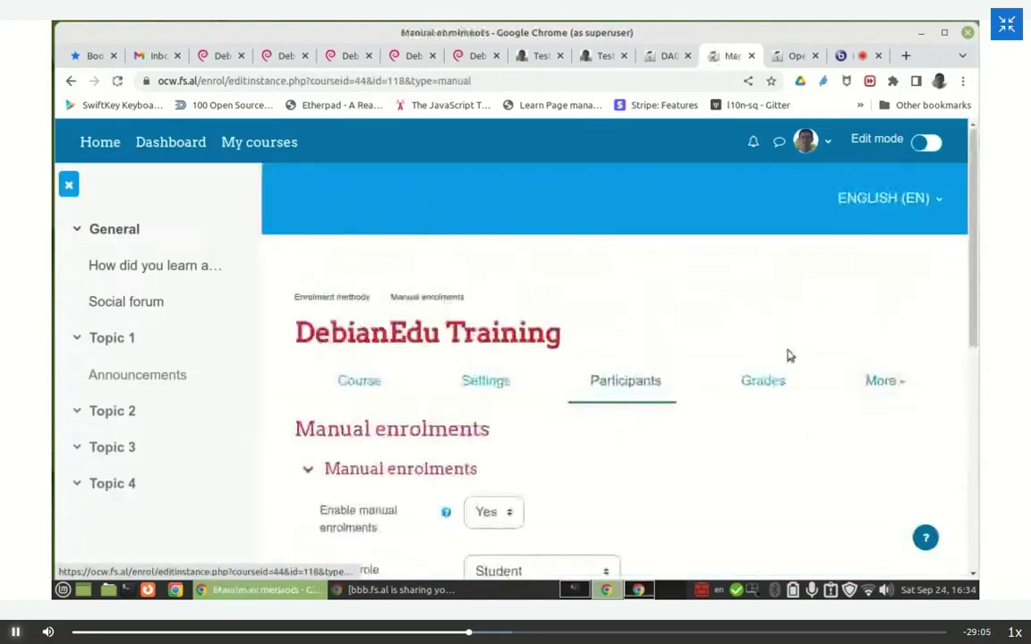
pyautogui.scroll(-3, 788, 356)
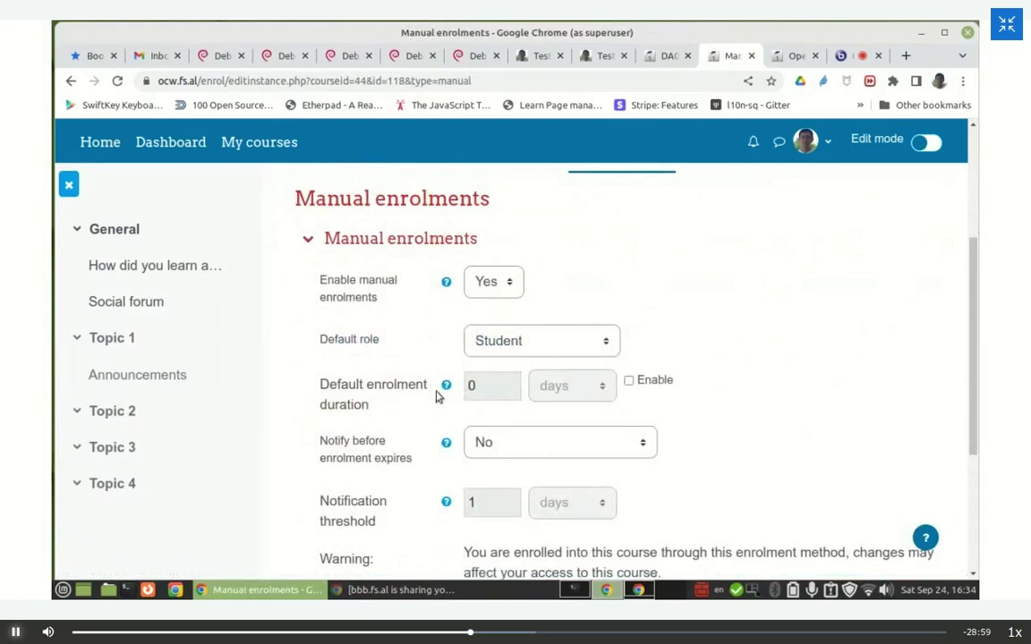
pyautogui.click(629, 383)
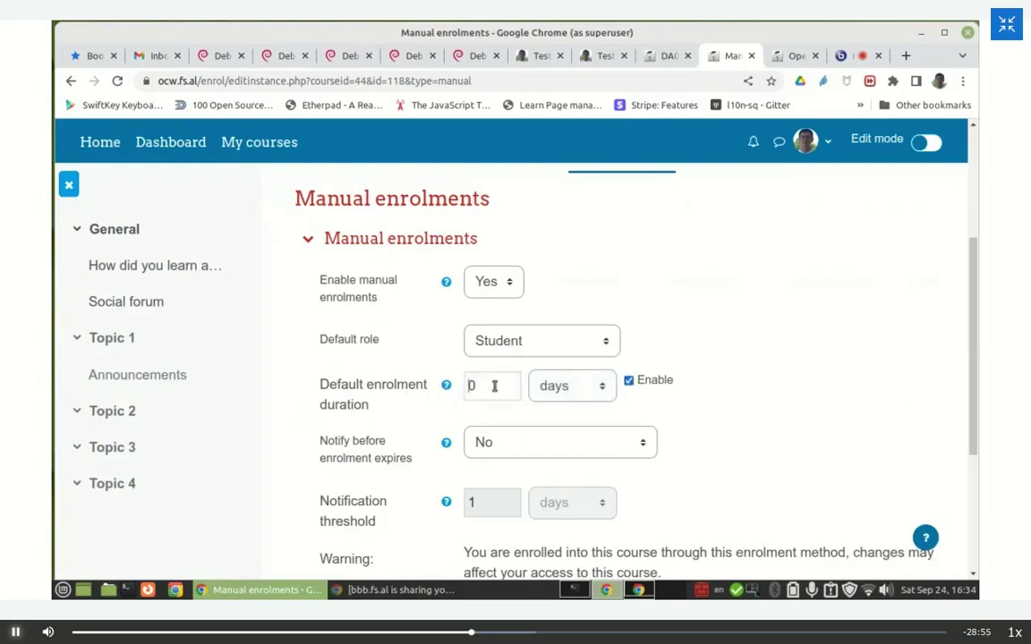
pyautogui.scroll(-3, 516, 368)
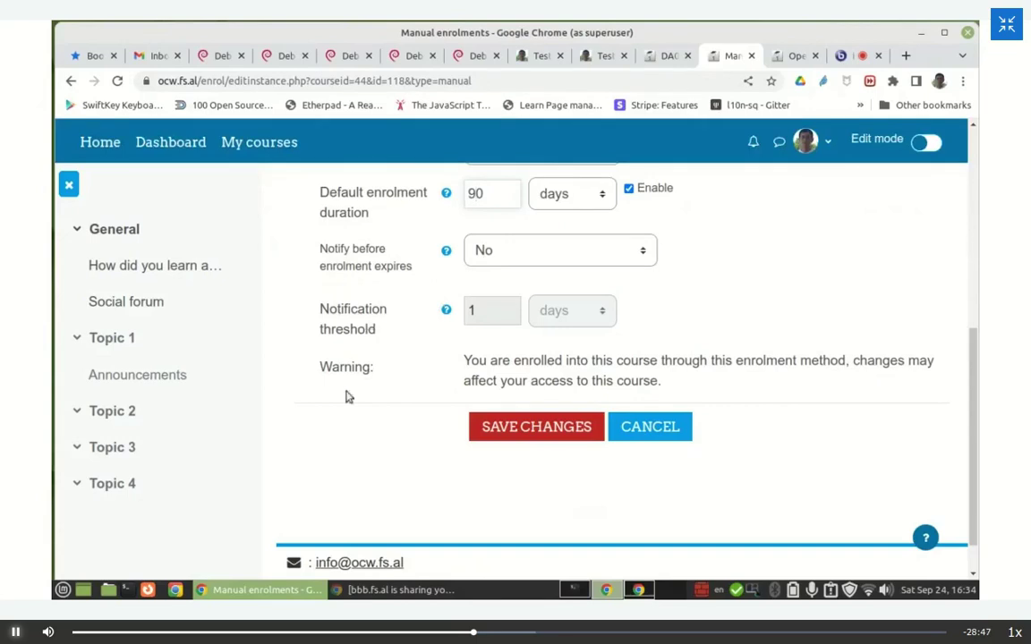
pyautogui.click(535, 427)
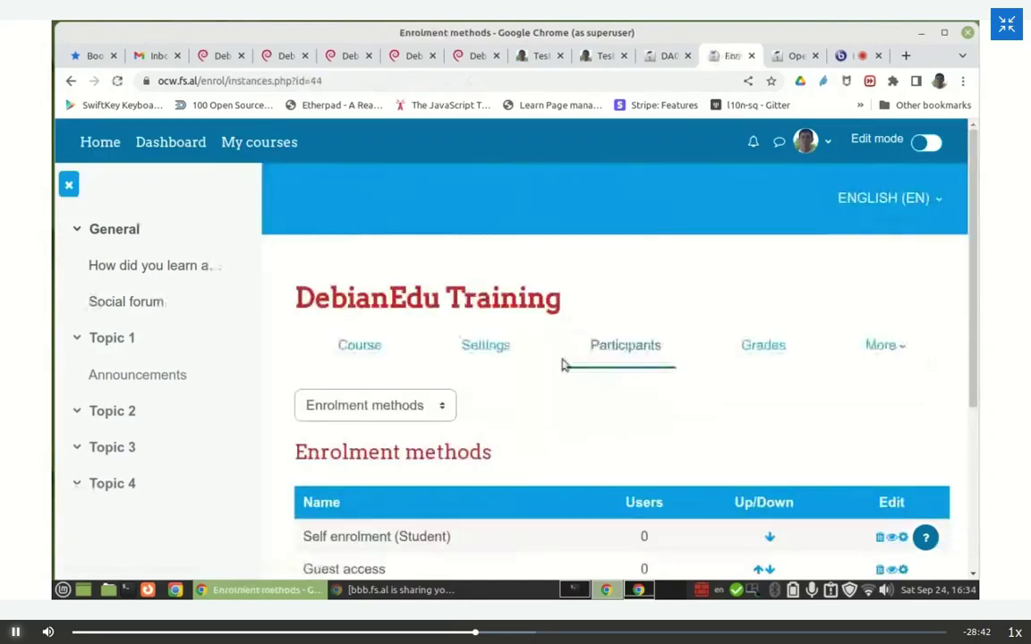
# Step: Check the Second meeting tasks on the DA00 Outline page, and return to the enrolment methods page
pyautogui.scroll(-2, 555, 364)
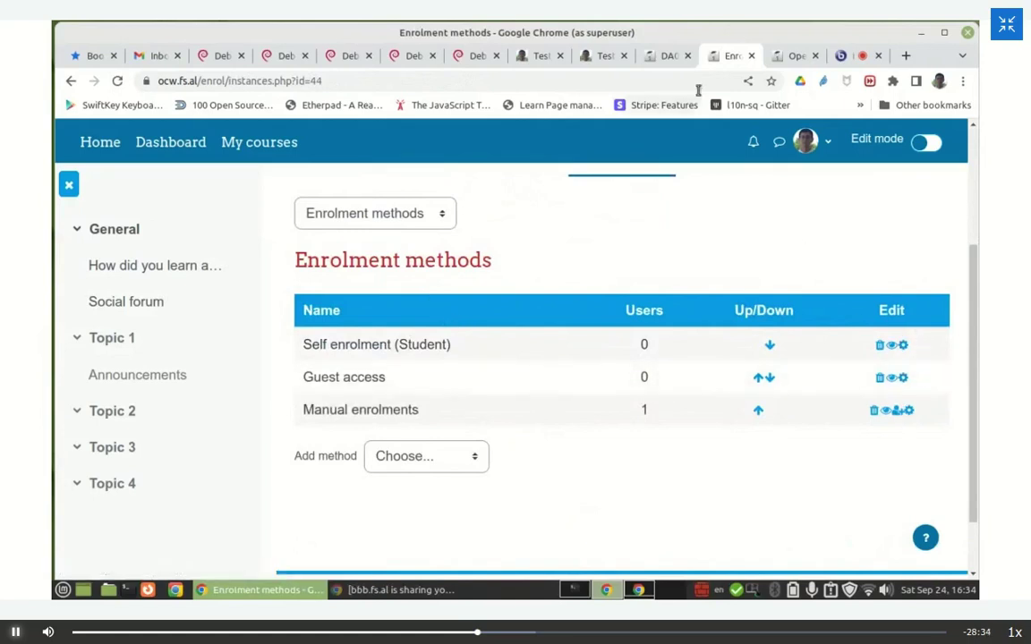
pyautogui.click(669, 55)
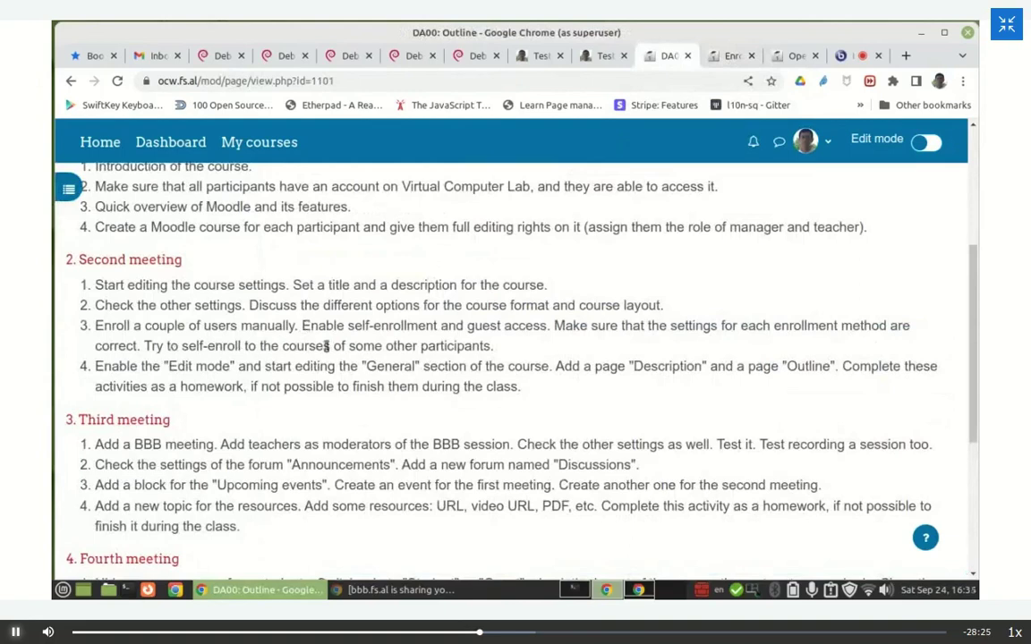
pyautogui.click(731, 54)
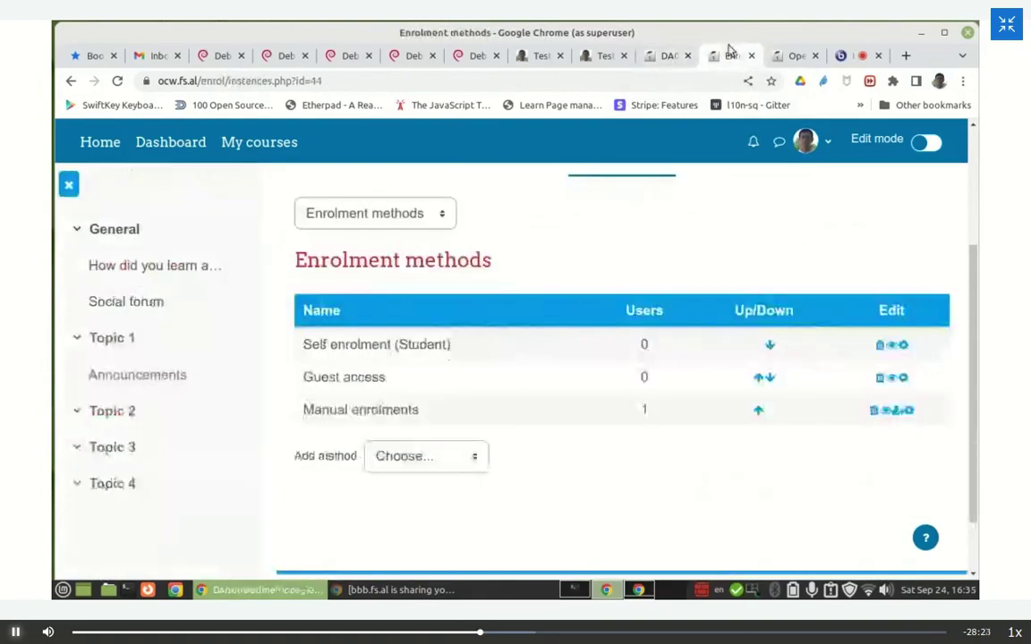
# Step: Open the first course under Debian Academy from the OpenCourseWare AL home page and examine its enrolment options
pyautogui.click(785, 57)
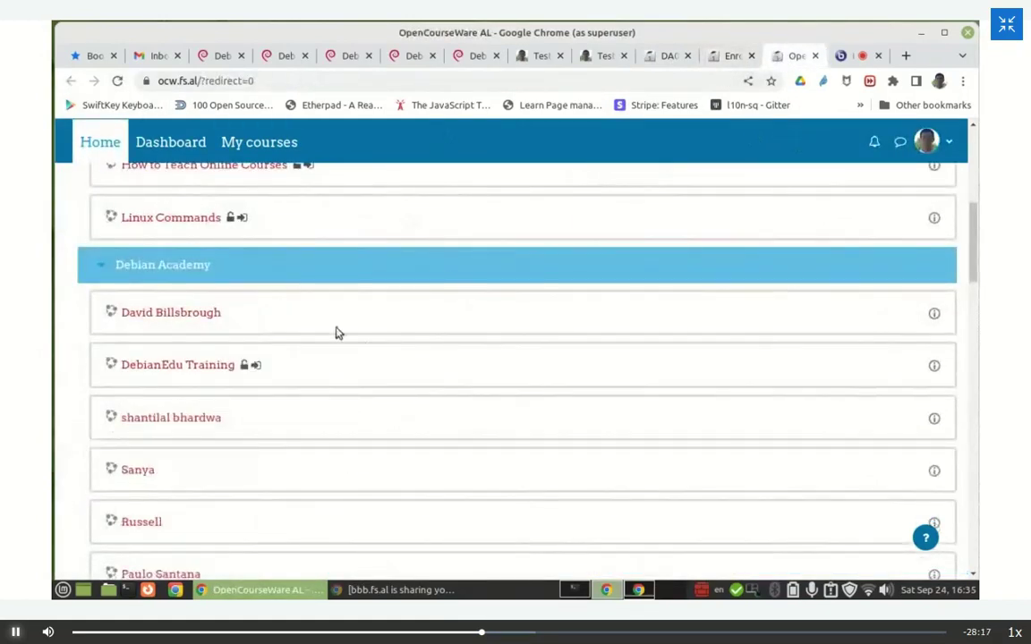
pyautogui.click(184, 314)
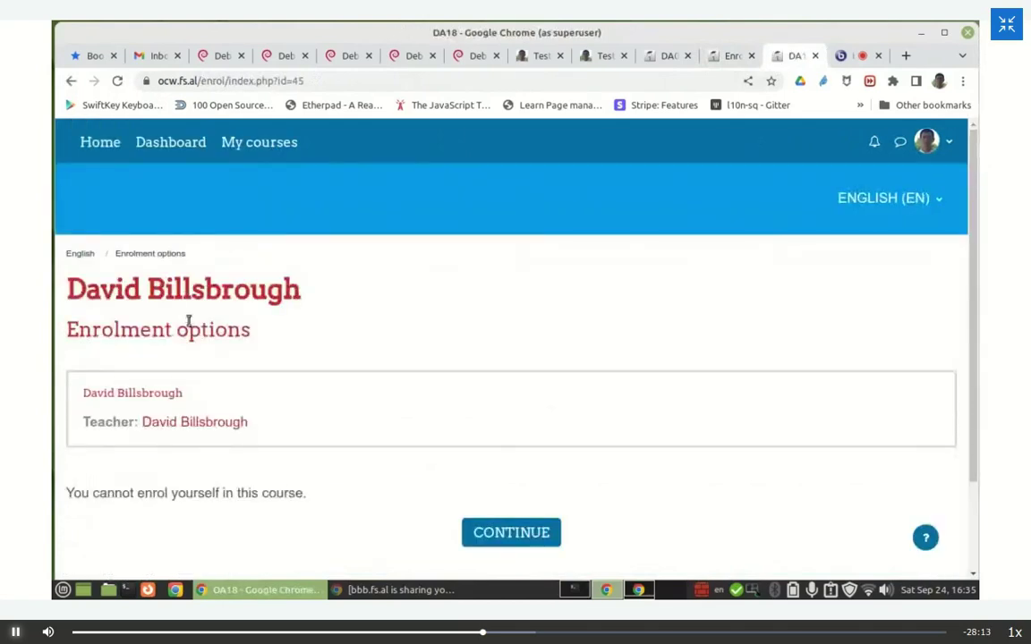
pyautogui.scroll(-3, 202, 338)
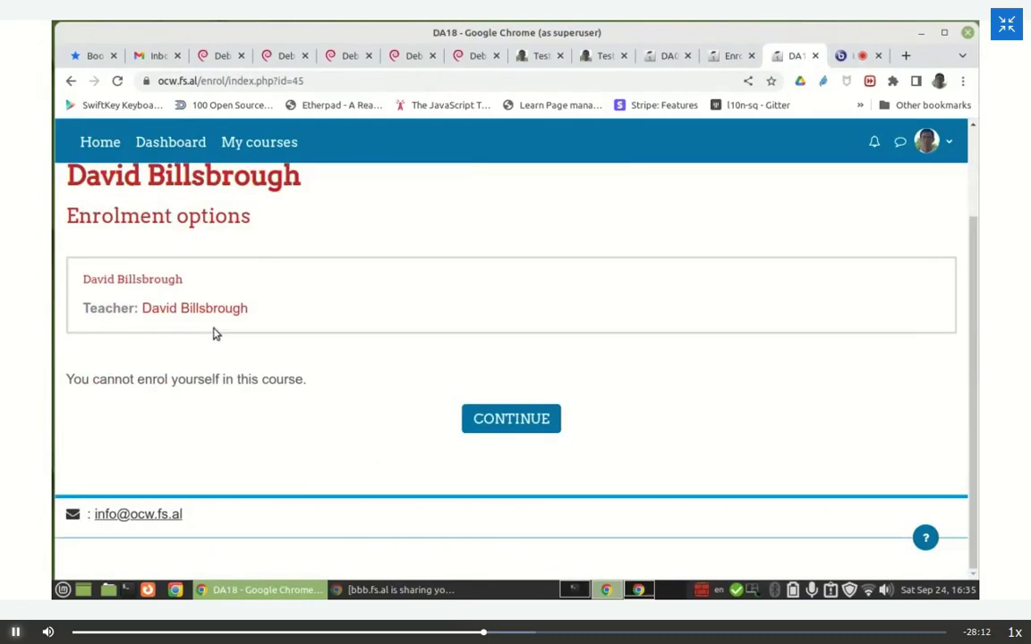
pyautogui.scroll(2, 214, 334)
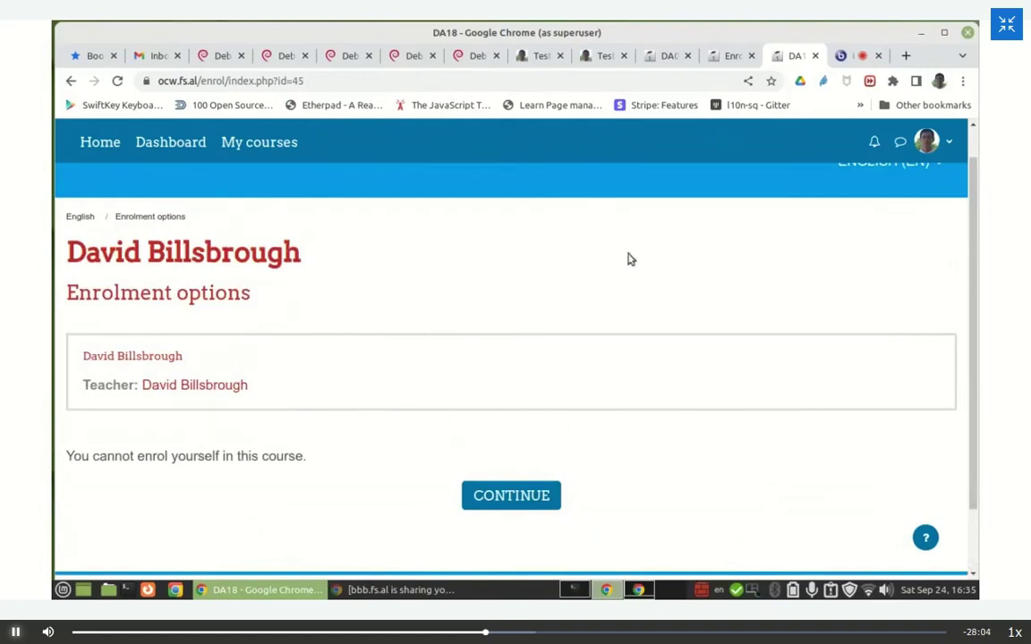
# Step: Open the DebianEdu Training course page from its enrolment methods page and copy the course's web address
pyautogui.moveTo(725, 55)
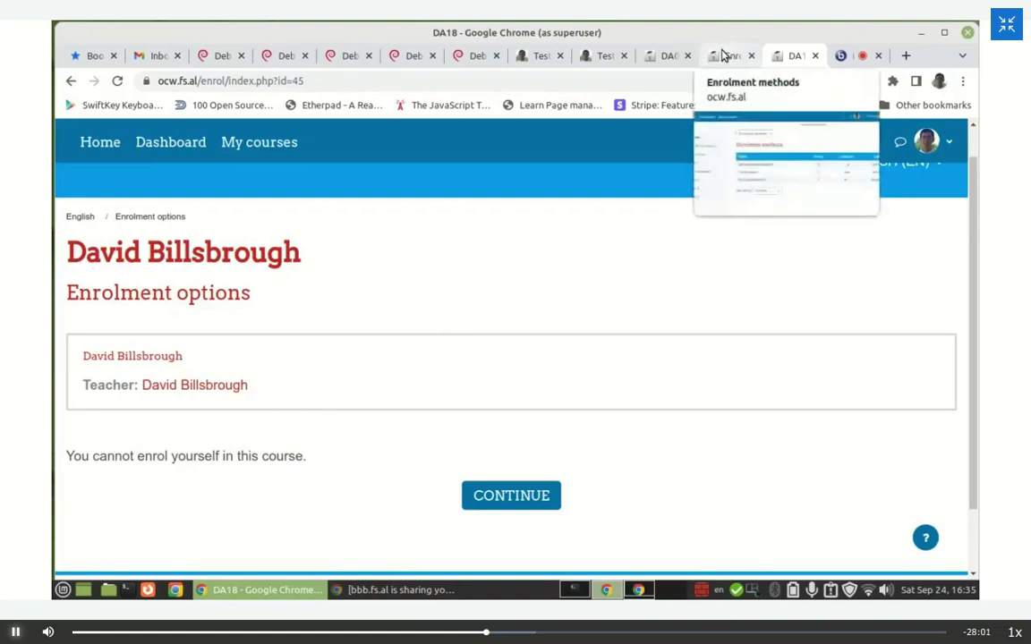
pyautogui.click(725, 56)
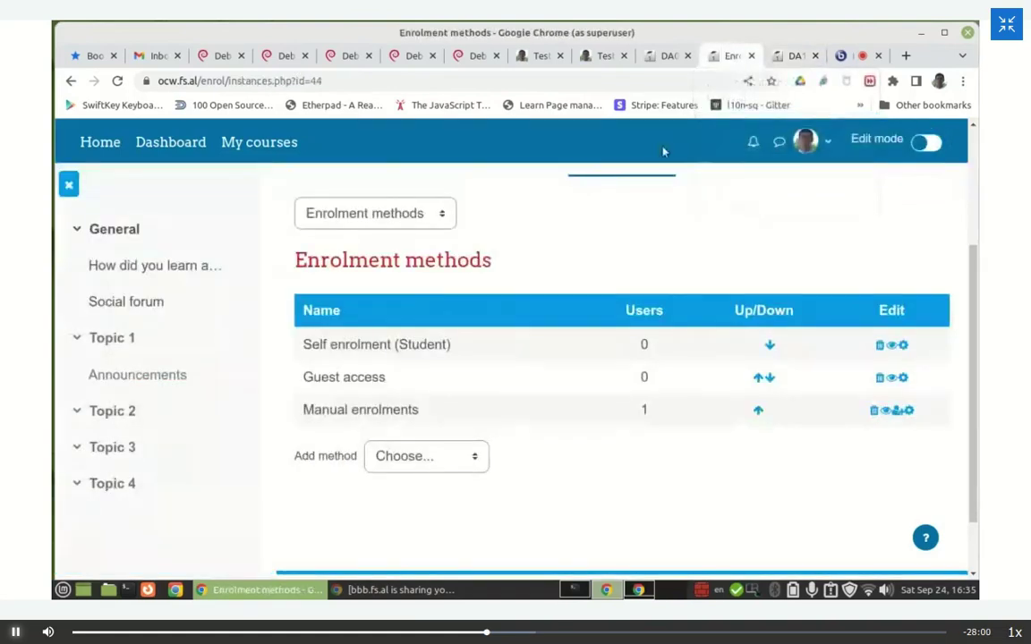
pyautogui.scroll(1, 396, 315)
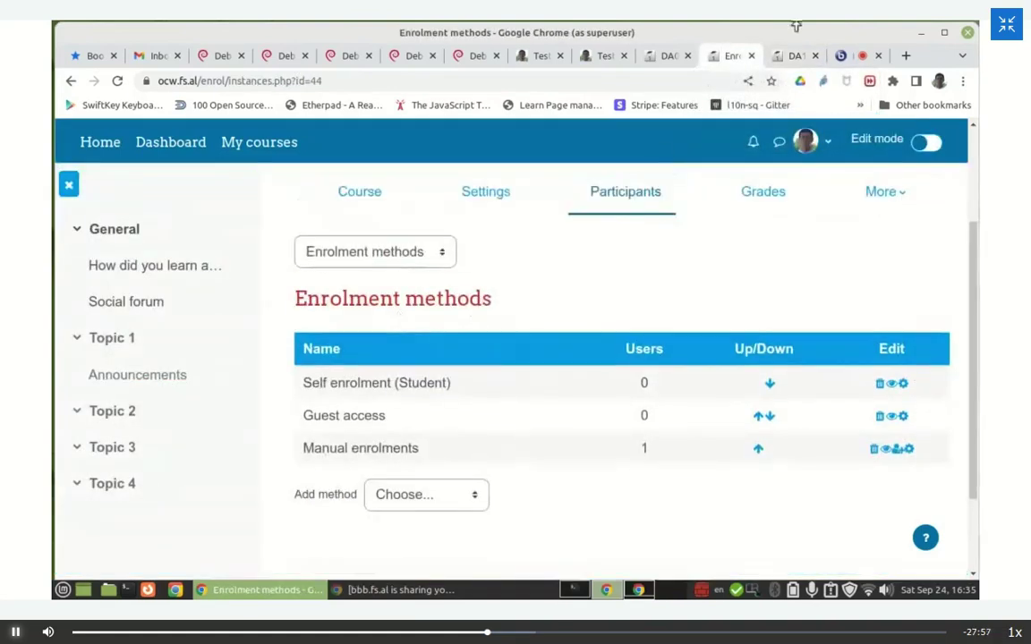
pyautogui.scroll(2, 405, 290)
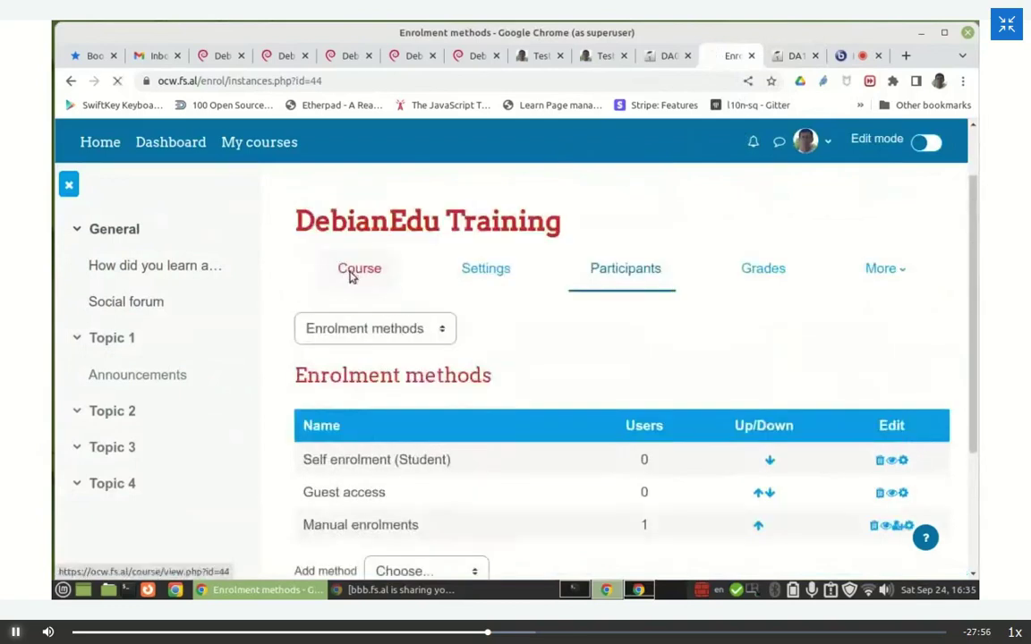
pyautogui.click(349, 273)
pyautogui.scroll(-4, 420, 368)
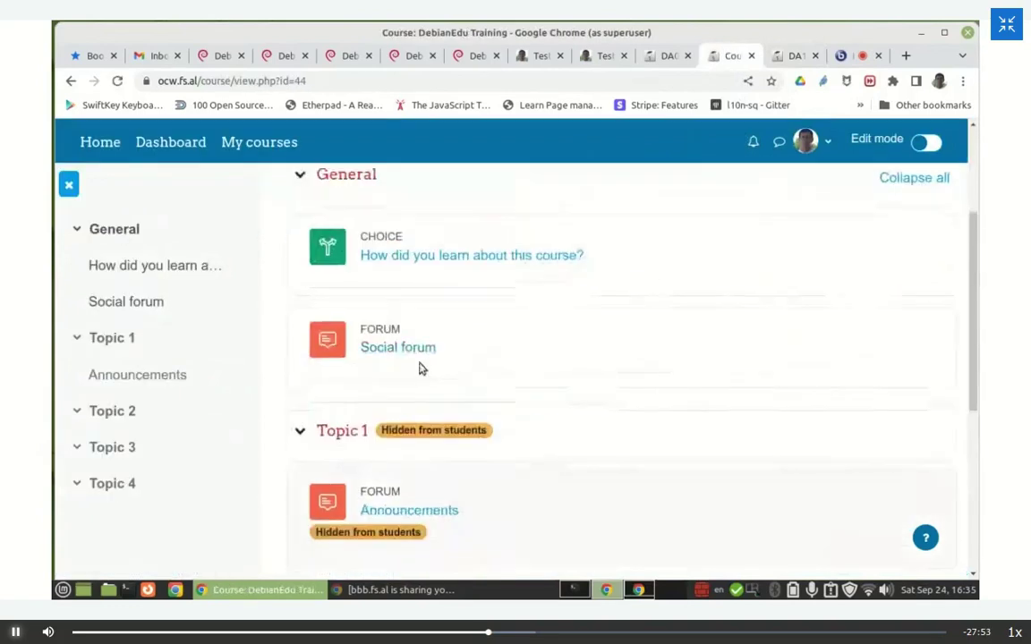
pyautogui.scroll(2, 417, 364)
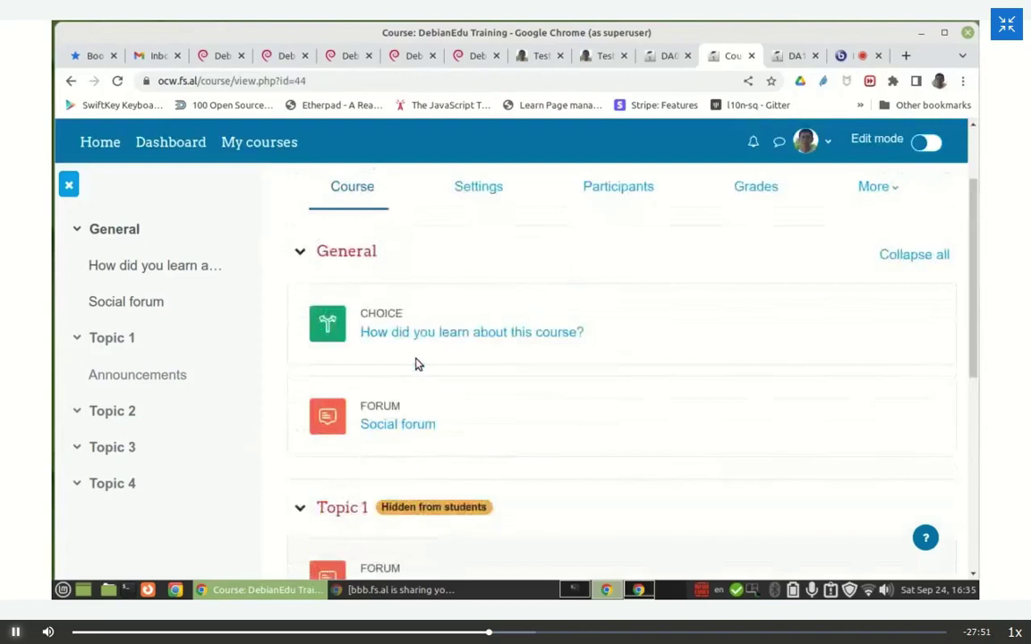
pyautogui.moveTo(307, 81); pyautogui.dragTo(146, 78)
pyautogui.hotkey('ctrl', 'c')
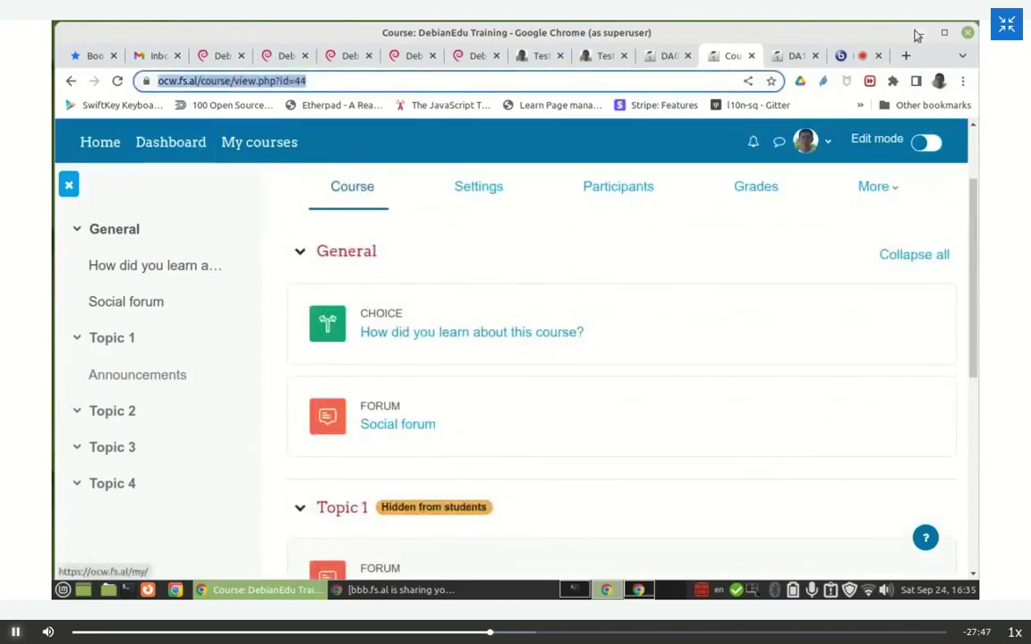
pyautogui.click(846, 56)
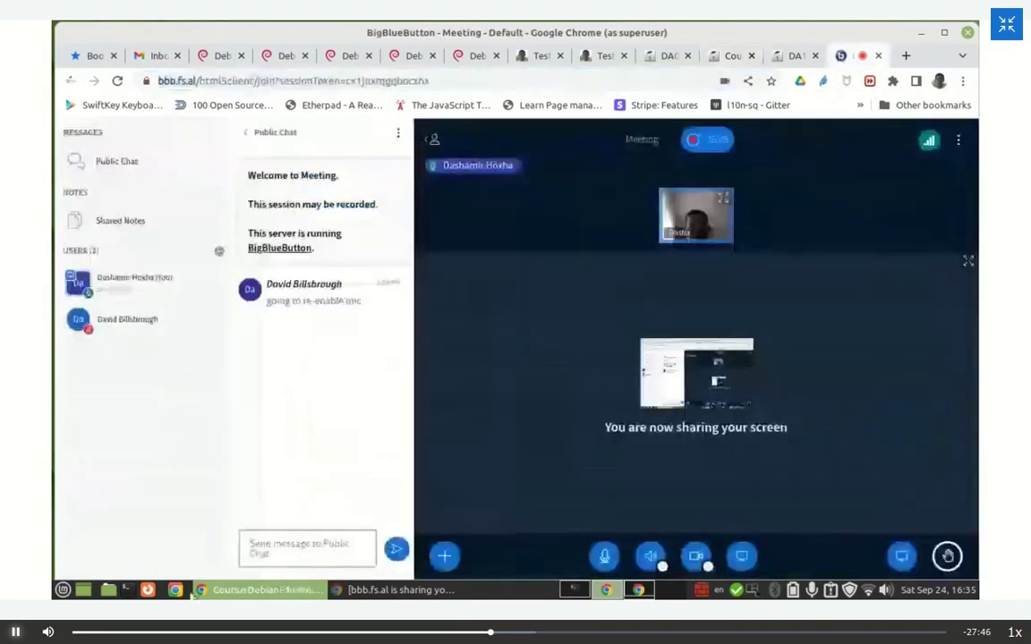
pyautogui.click(262, 544)
pyautogui.write('How did you learn about this course?')
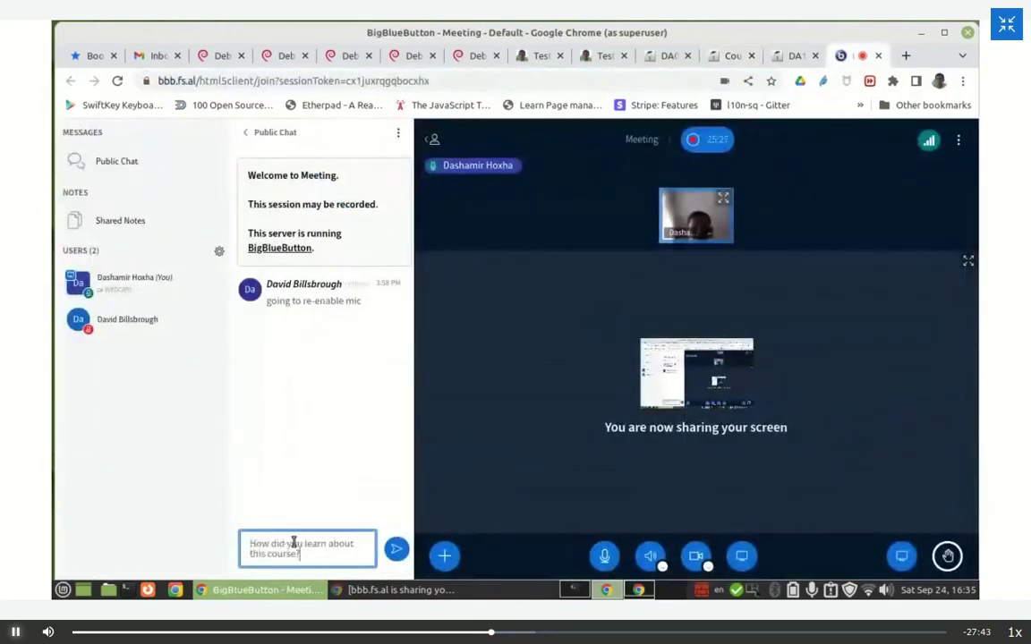
pyautogui.press('Return')
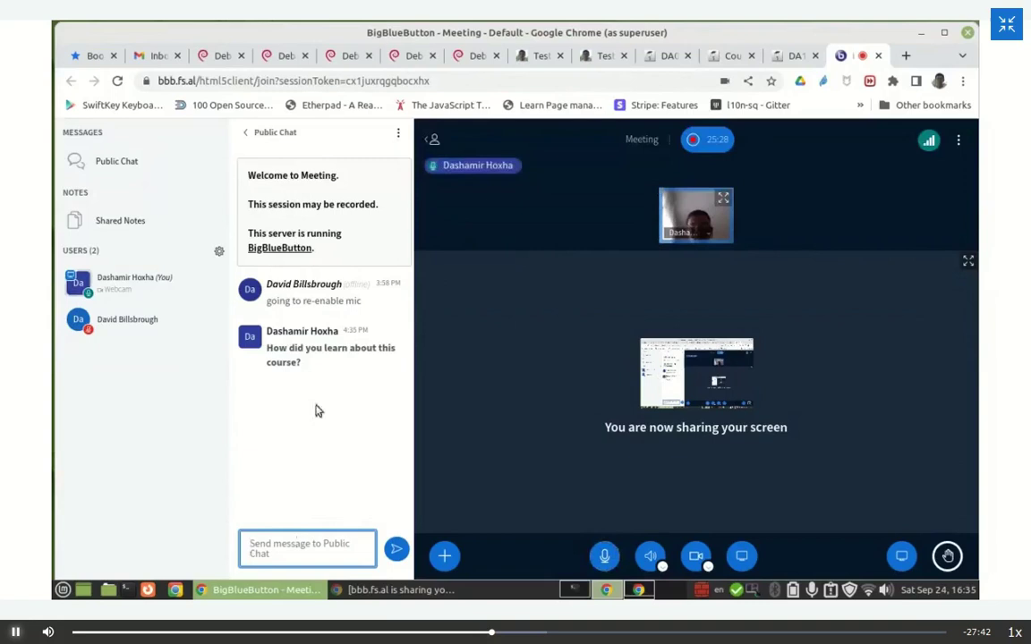
pyautogui.click(271, 545)
pyautogui.hotkey('ctrl', 'v')
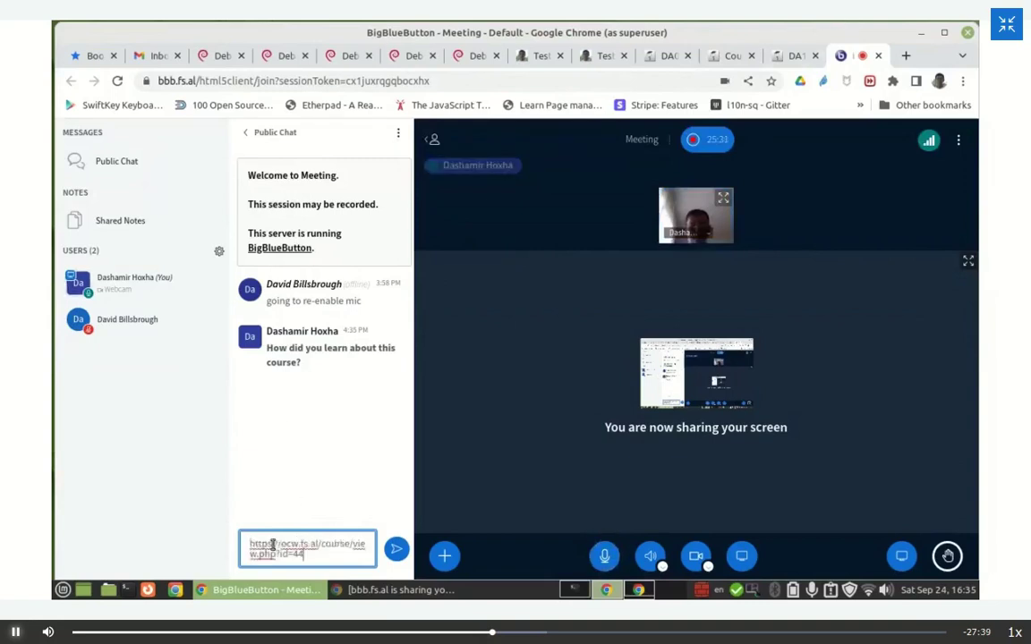
pyautogui.press('Return')
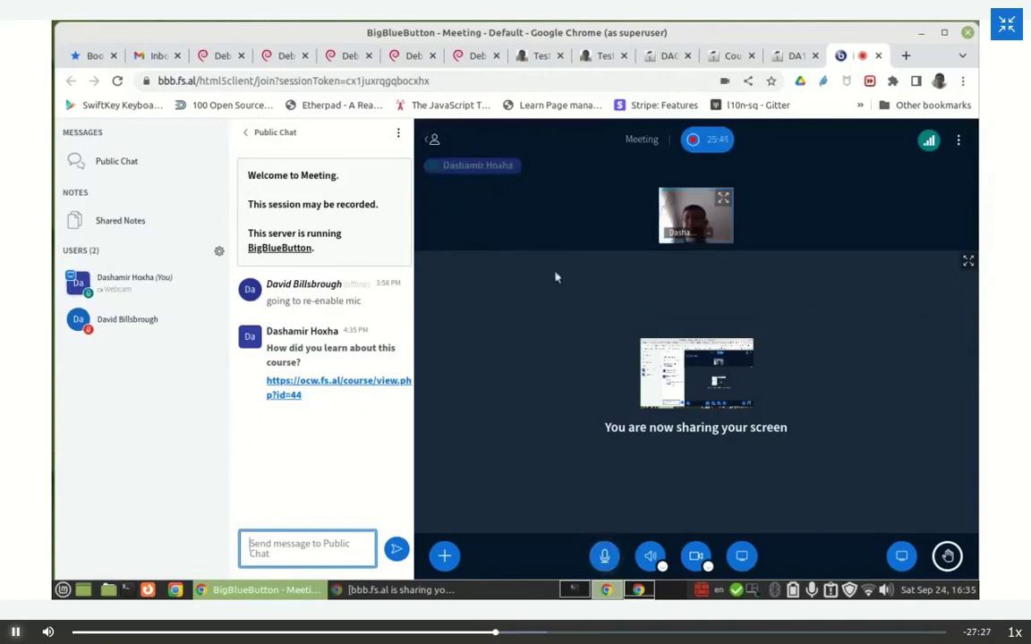
# Step: Open the DebianEdu Training participants list and reload it to check for new enrolments, looking at the meeting chat in between
pyautogui.click(730, 55)
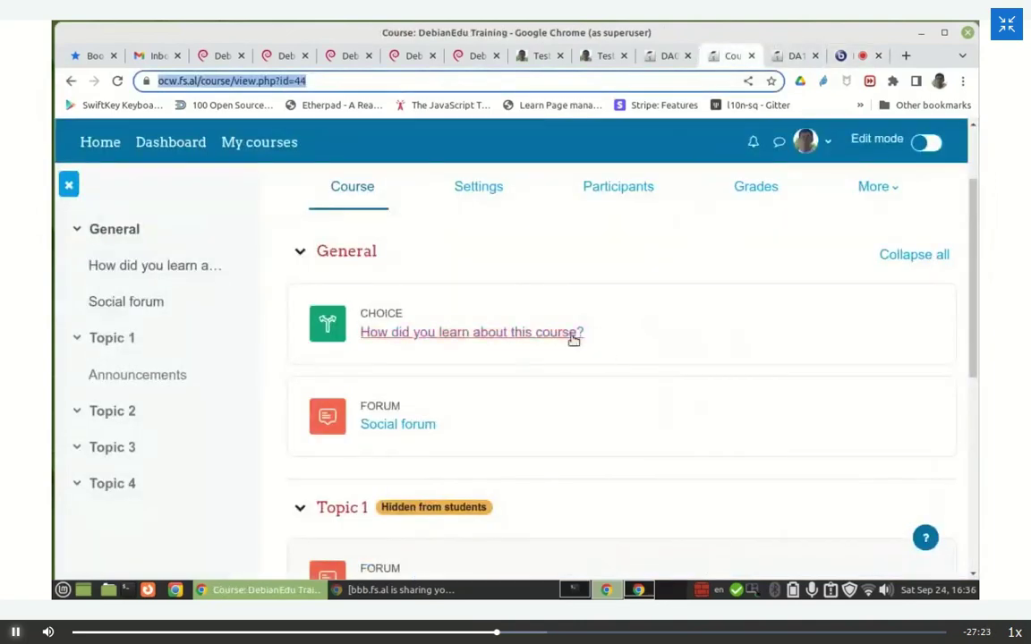
pyautogui.click(624, 188)
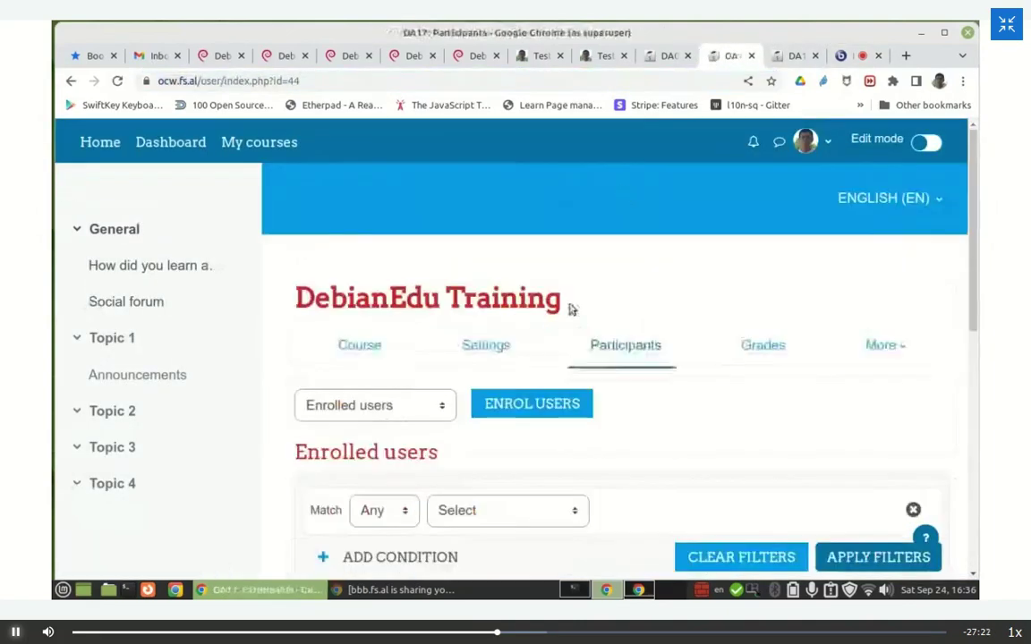
pyautogui.scroll(-5, 629, 326)
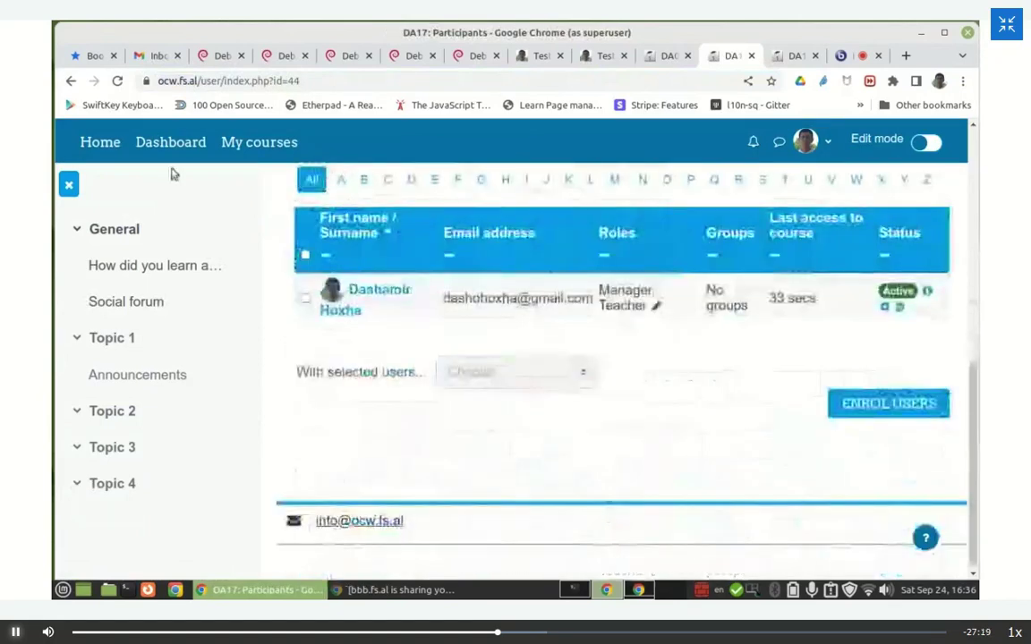
pyautogui.click(116, 81)
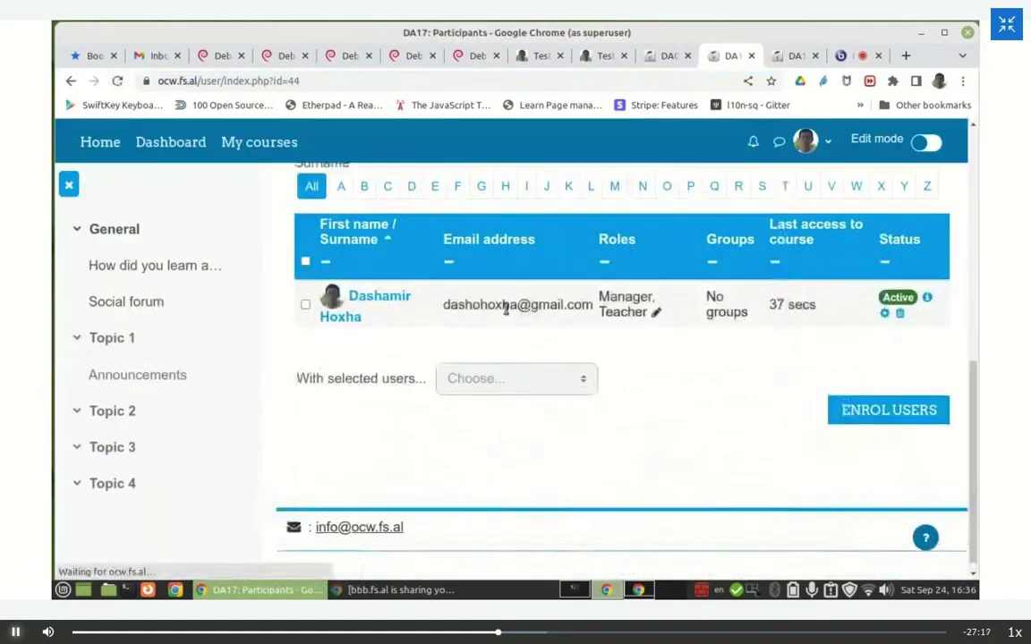
pyautogui.click(850, 56)
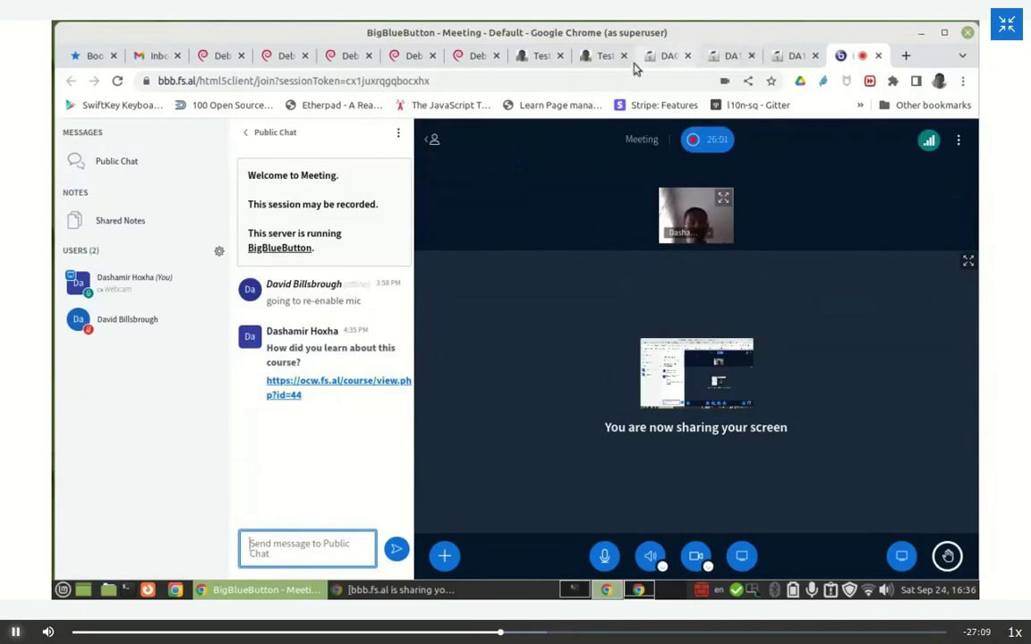
pyautogui.click(730, 56)
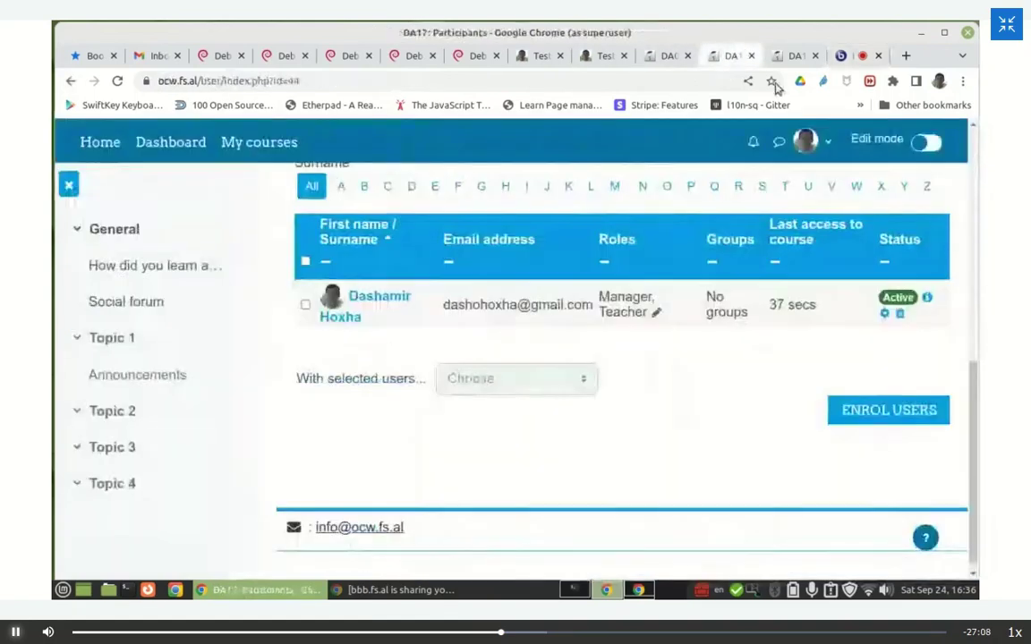
pyautogui.click(117, 80)
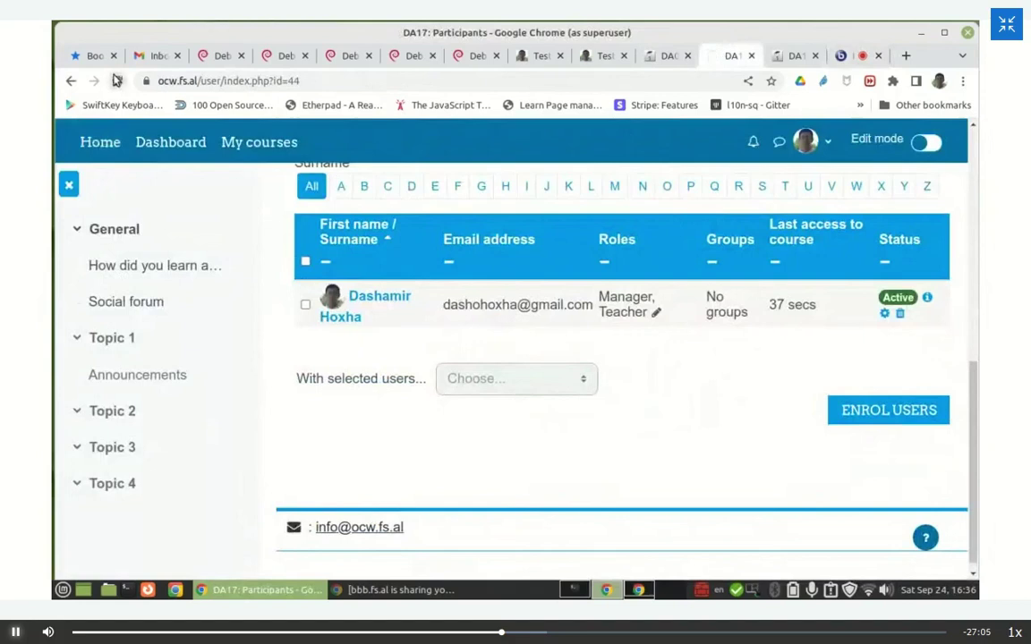
# Step: Check the DA00 Outline tasks and the DebianEdu Training participants, and return to the DA18 enrolment options page
pyautogui.click(666, 56)
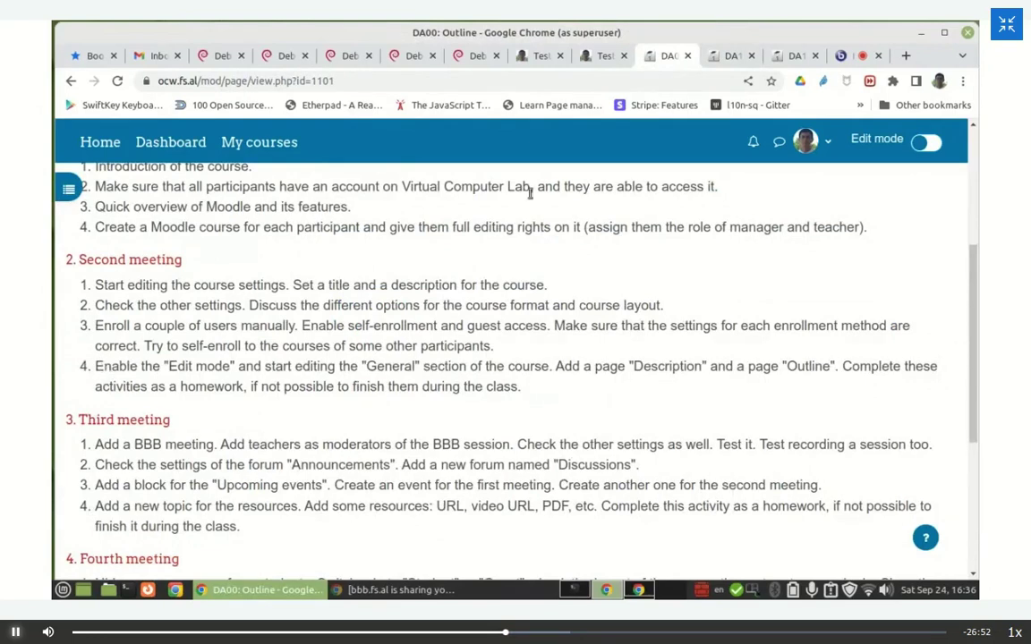
pyautogui.click(732, 55)
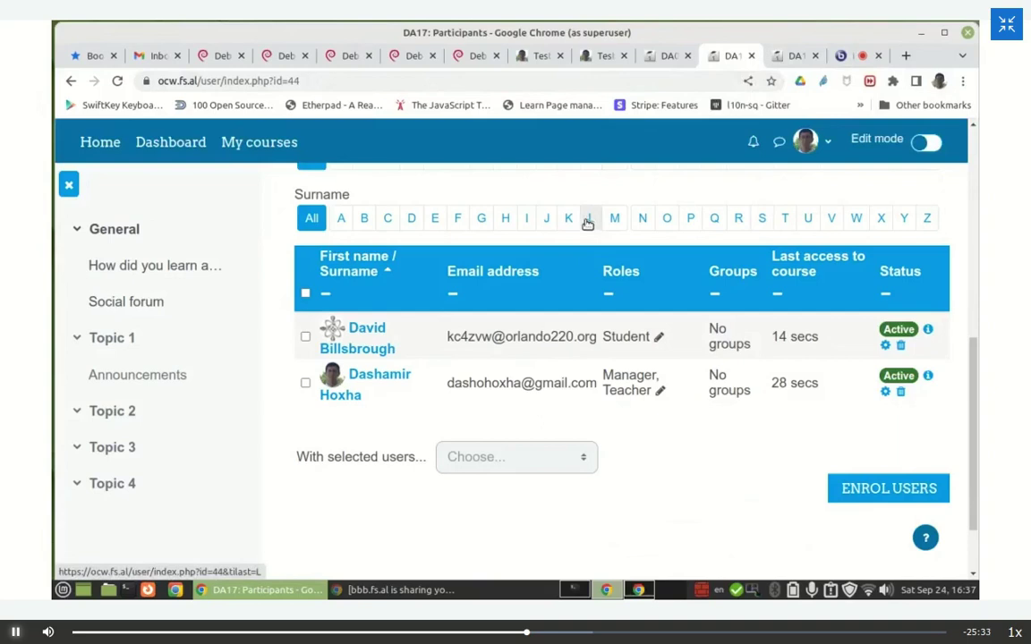
pyautogui.click(794, 54)
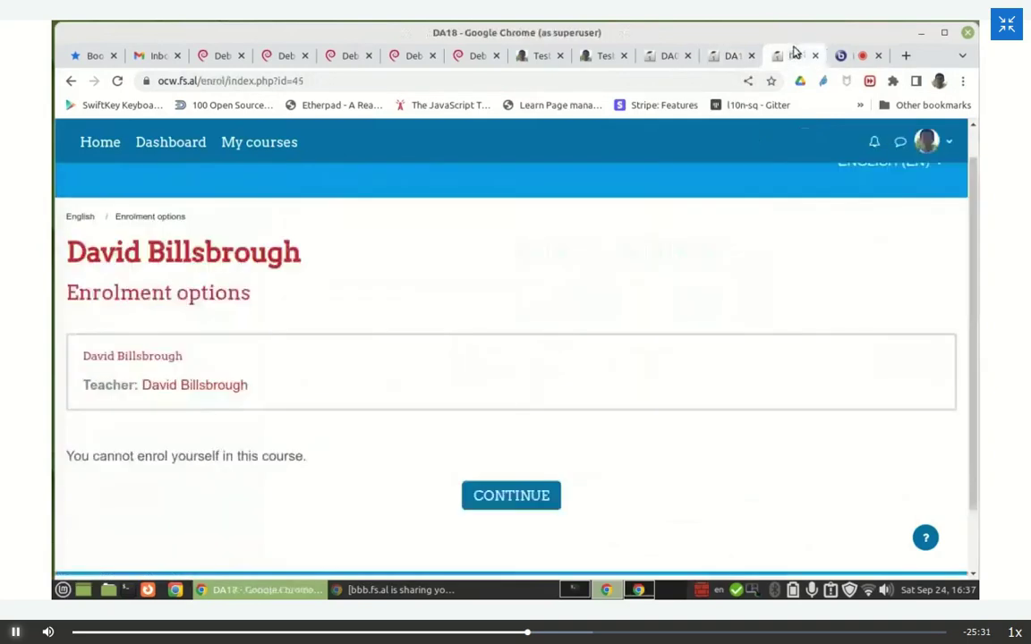
# Step: Log out of the site and open the DebianEdu Training course from the Debian Academy course list
pyautogui.click(942, 148)
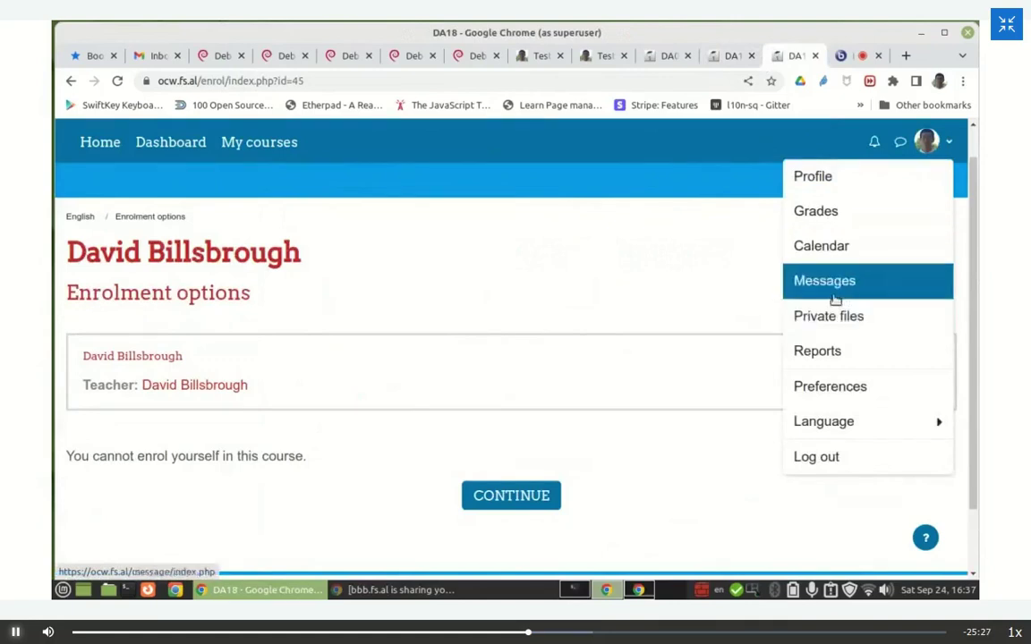
pyautogui.click(816, 457)
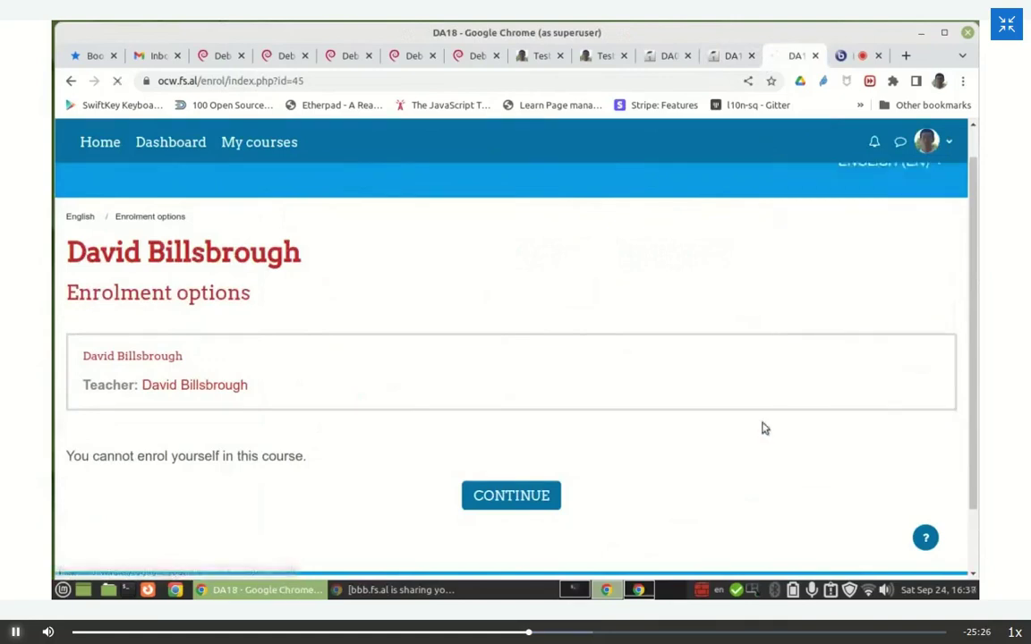
pyautogui.scroll(-3, 458, 421)
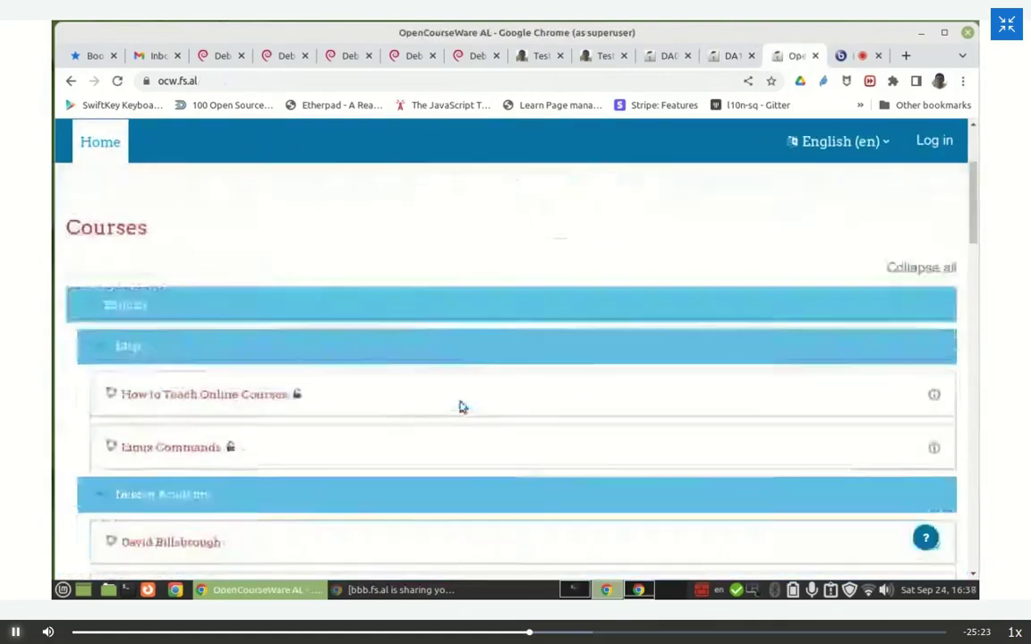
pyautogui.scroll(-2, 459, 408)
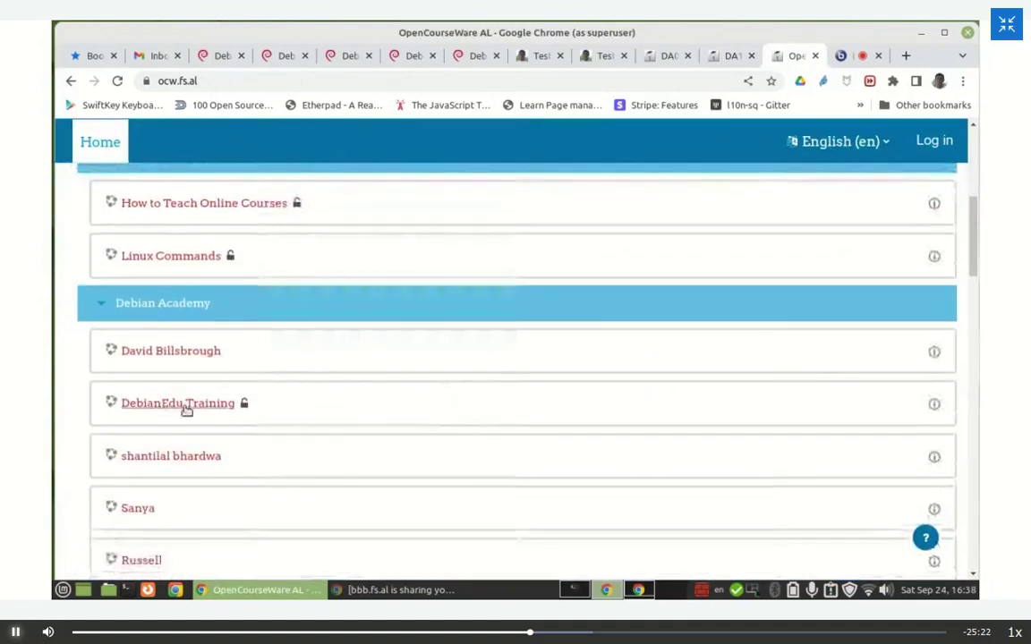
pyautogui.click(189, 407)
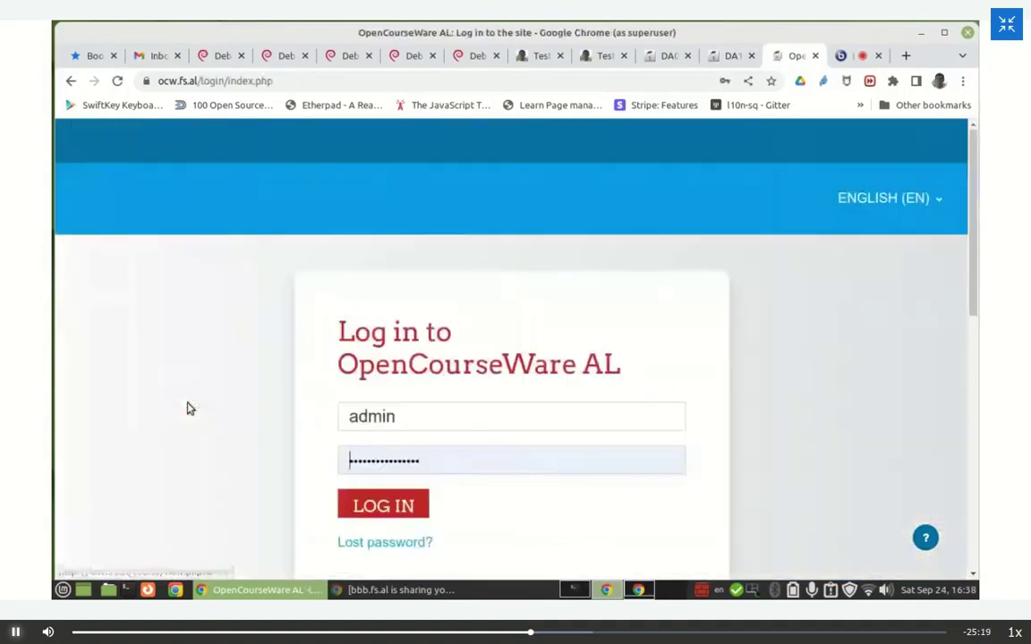
# Step: Log in as a guest and look over the General section of the DebianEdu Training course
pyautogui.scroll(-2, 179, 411)
pyautogui.scroll(-4, 175, 411)
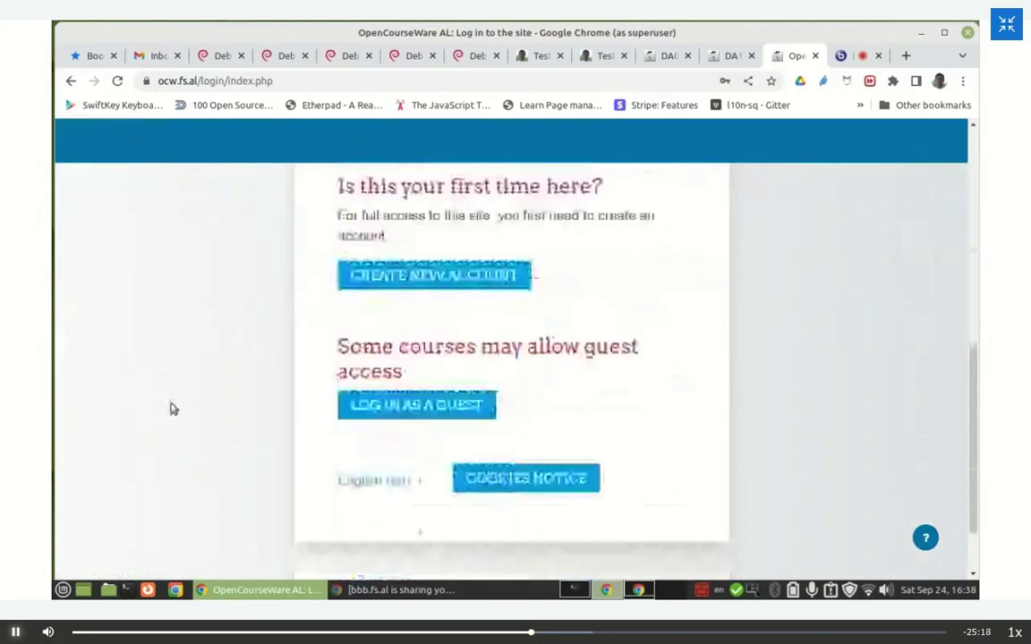
pyautogui.click(391, 405)
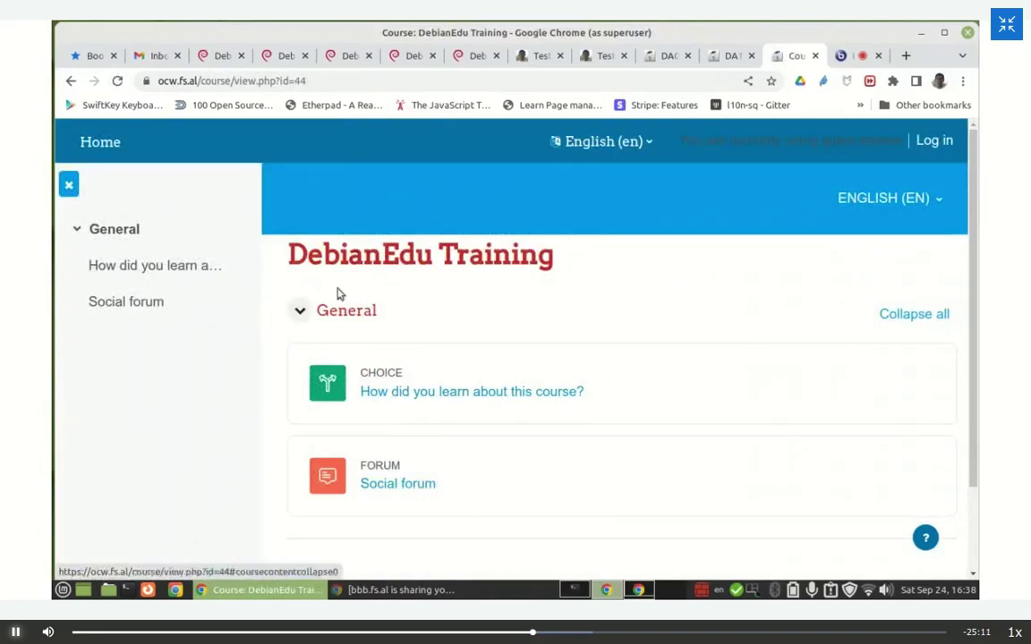
pyautogui.scroll(-2, 428, 370)
pyautogui.scroll(2, 422, 368)
pyautogui.scroll(-2, 416, 366)
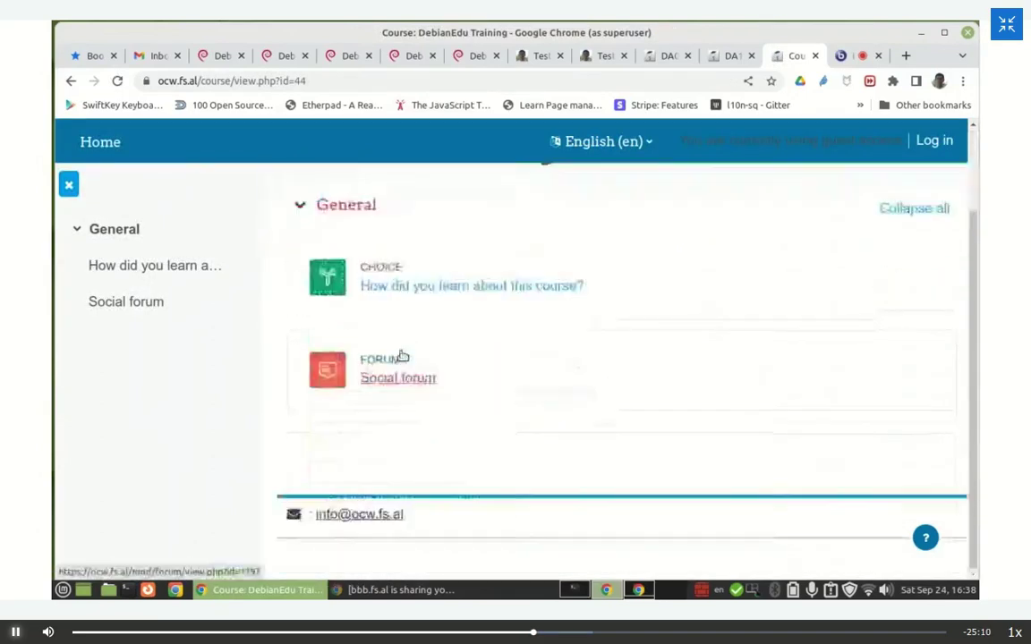
pyautogui.scroll(2, 403, 357)
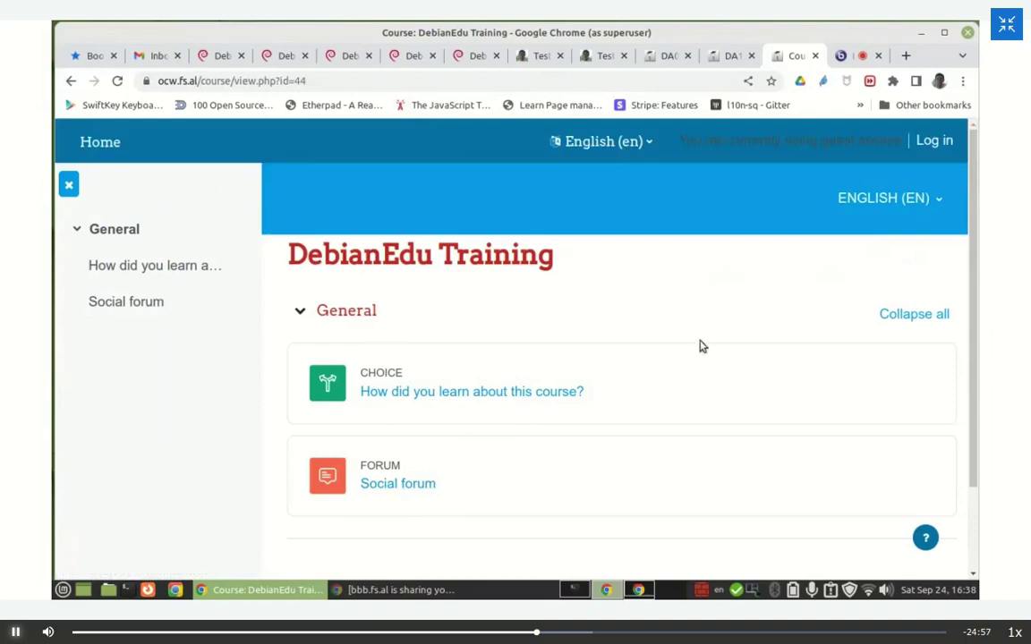
# Step: Leave guest access by logging in with the teacher's Google account
pyautogui.click(931, 142)
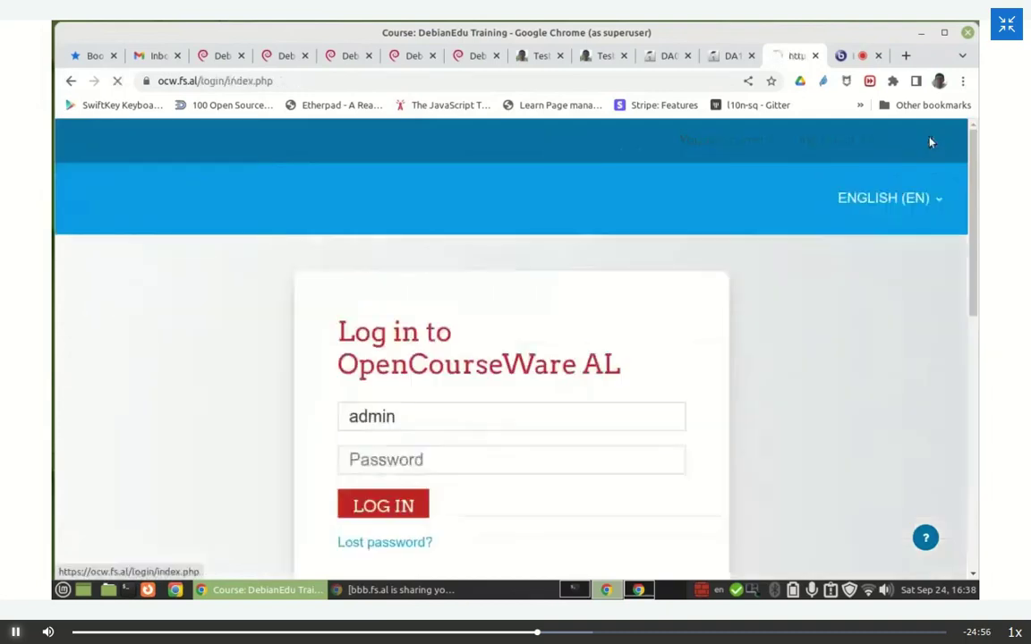
pyautogui.scroll(-3, 582, 430)
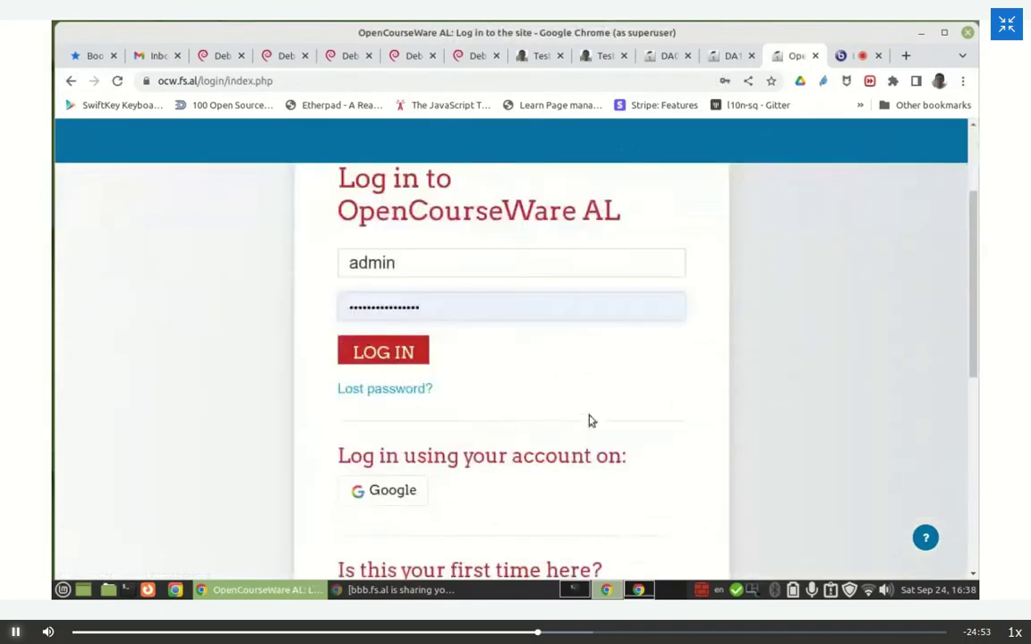
pyautogui.click(377, 493)
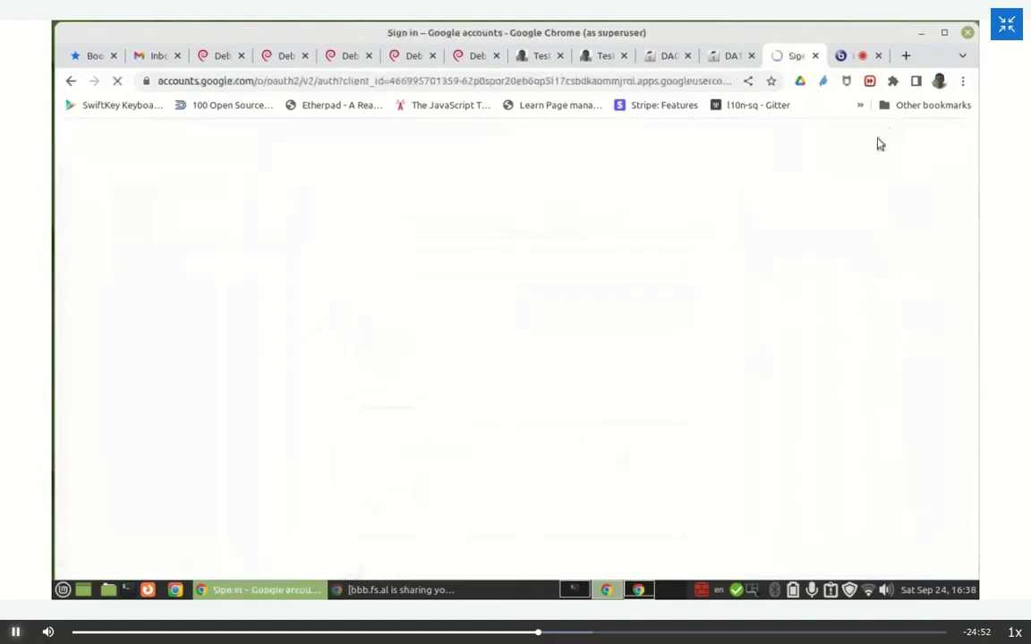
pyautogui.click(452, 317)
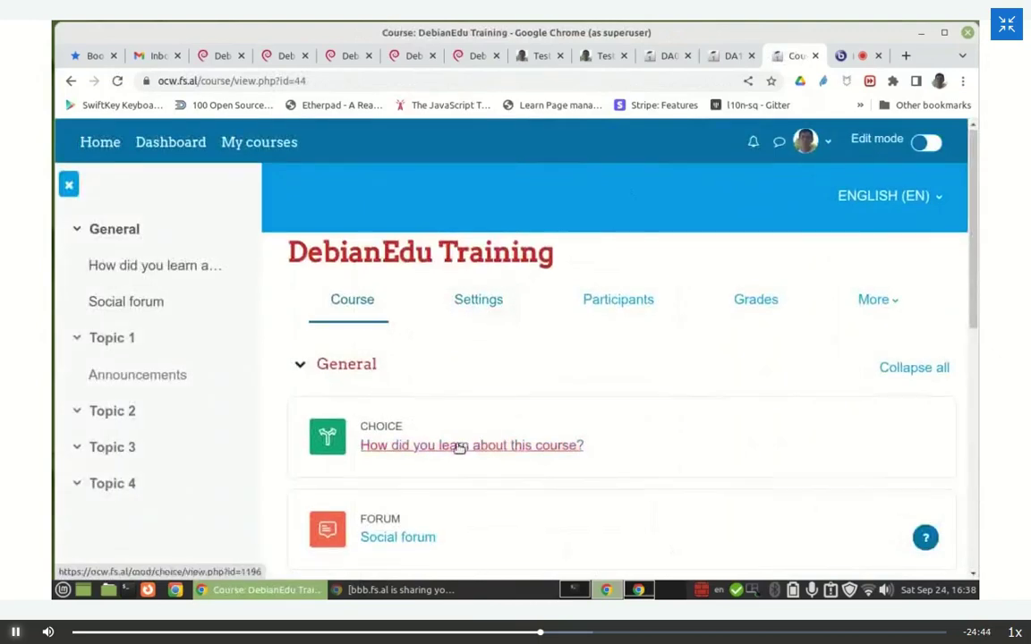
# Step: View the choice activity "How did you learn about this course?" and return to the course page
pyautogui.scroll(-2, 455, 446)
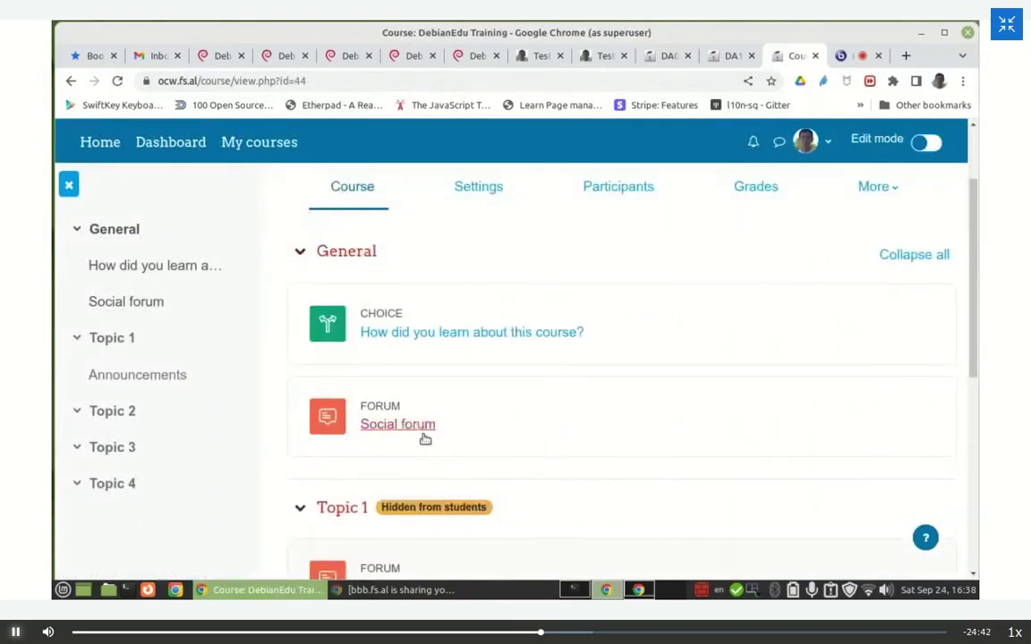
pyautogui.click(444, 334)
pyautogui.scroll(-2, 483, 358)
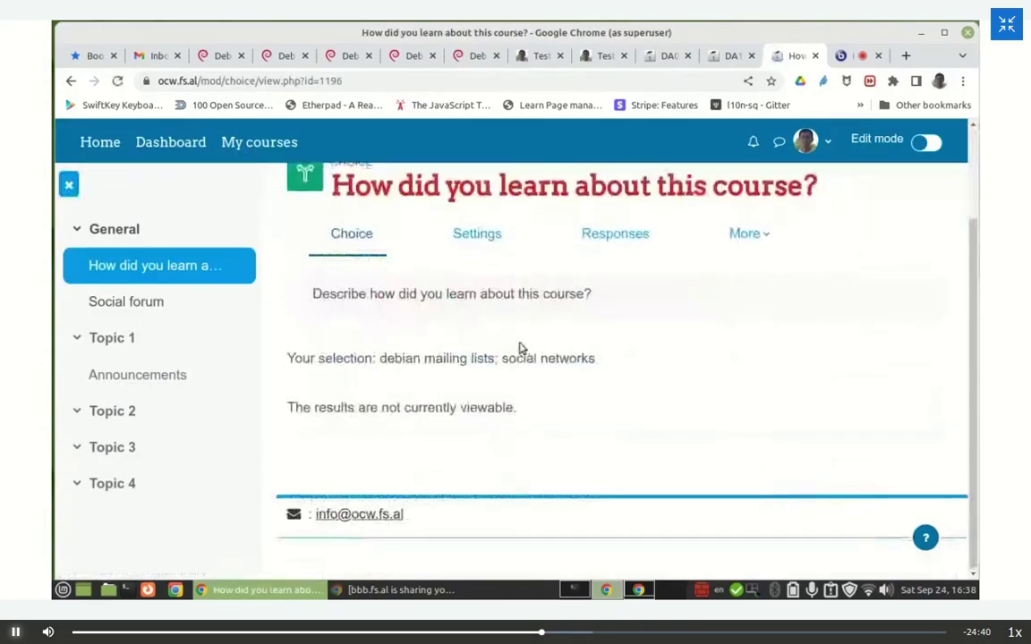
pyautogui.click(71, 81)
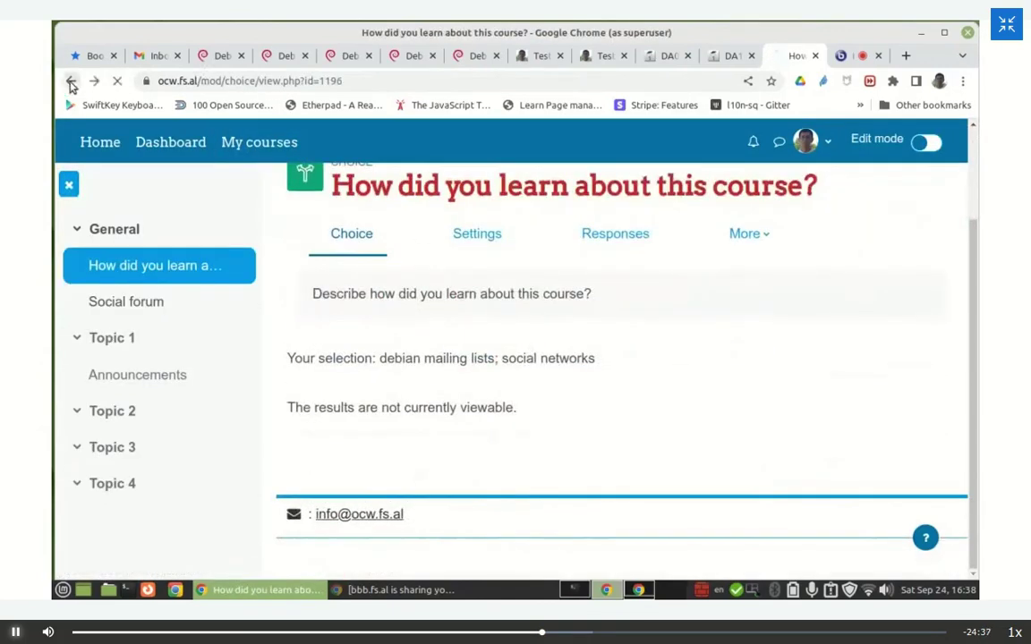
# Step: Read the Diskussion1 posts in the Social forum and return to the course page
pyautogui.click(380, 424)
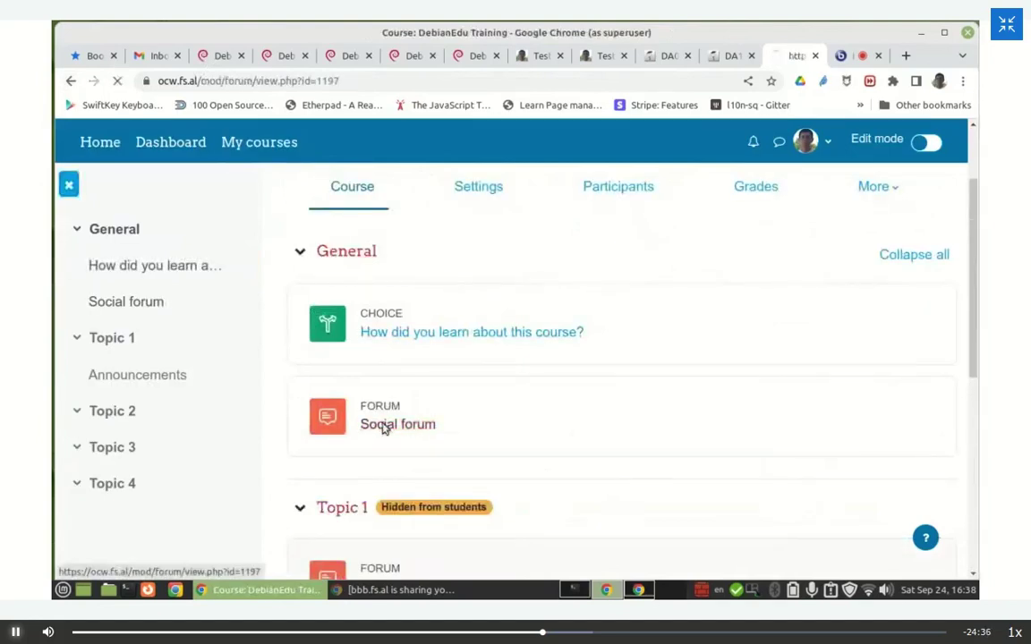
pyautogui.scroll(-2, 383, 358)
pyautogui.scroll(-2, 376, 339)
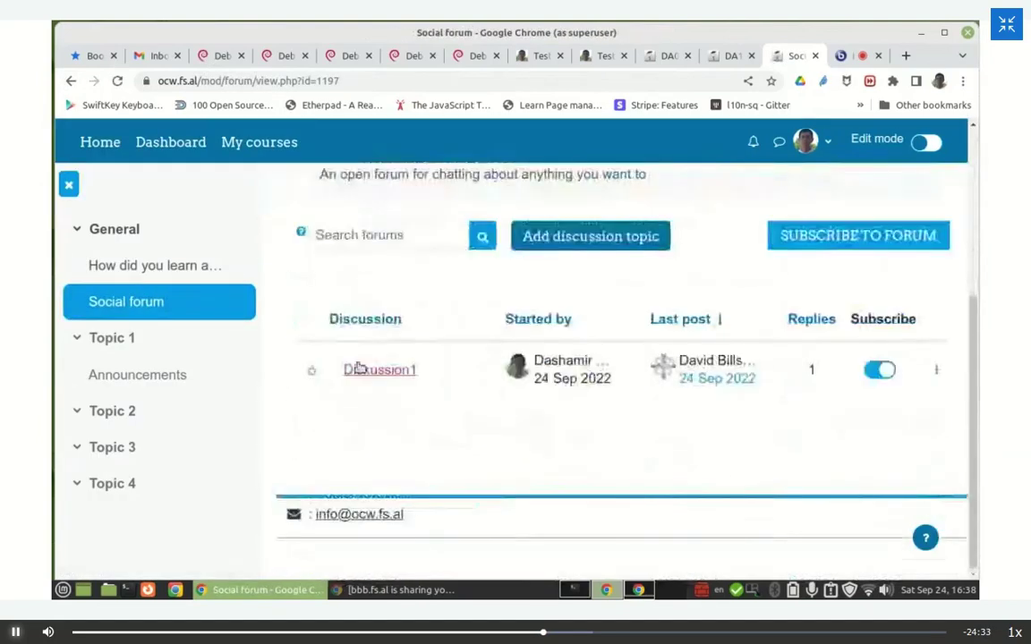
pyautogui.click(365, 372)
pyautogui.scroll(-5, 371, 358)
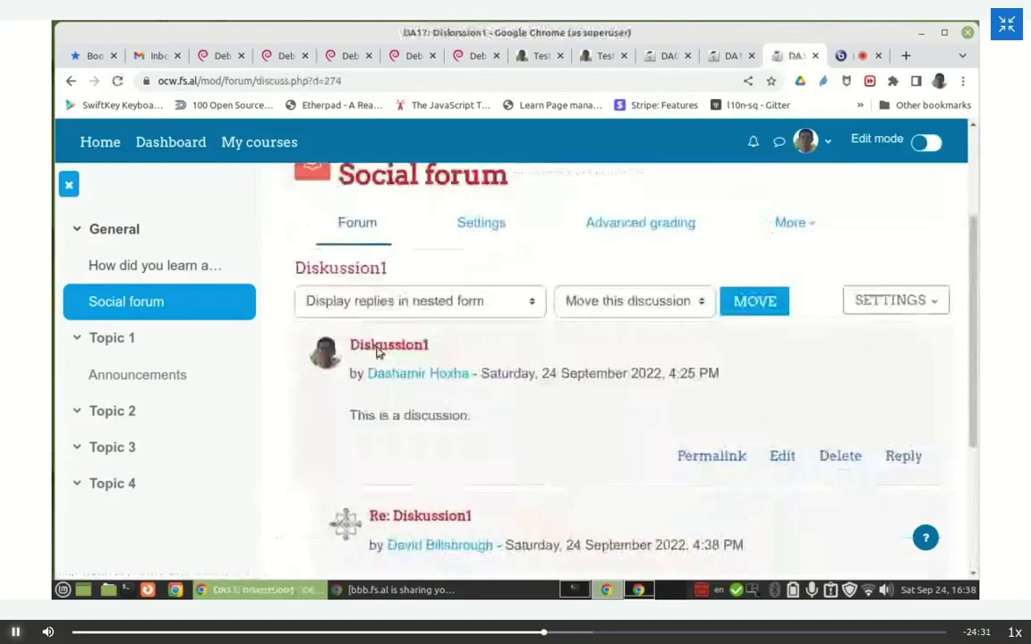
pyautogui.scroll(3, 394, 313)
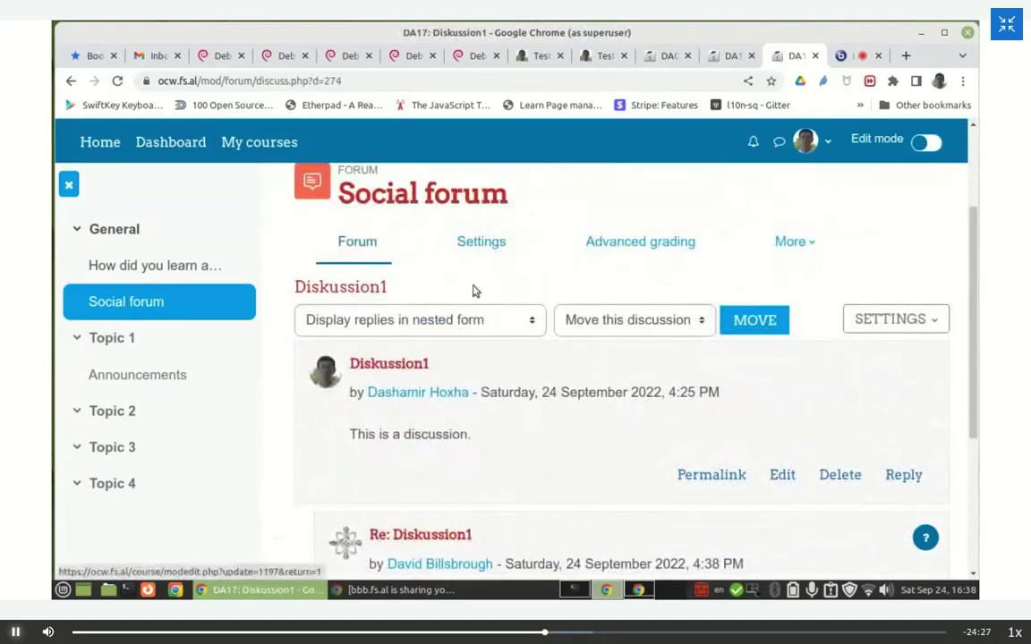
pyautogui.scroll(2, 426, 295)
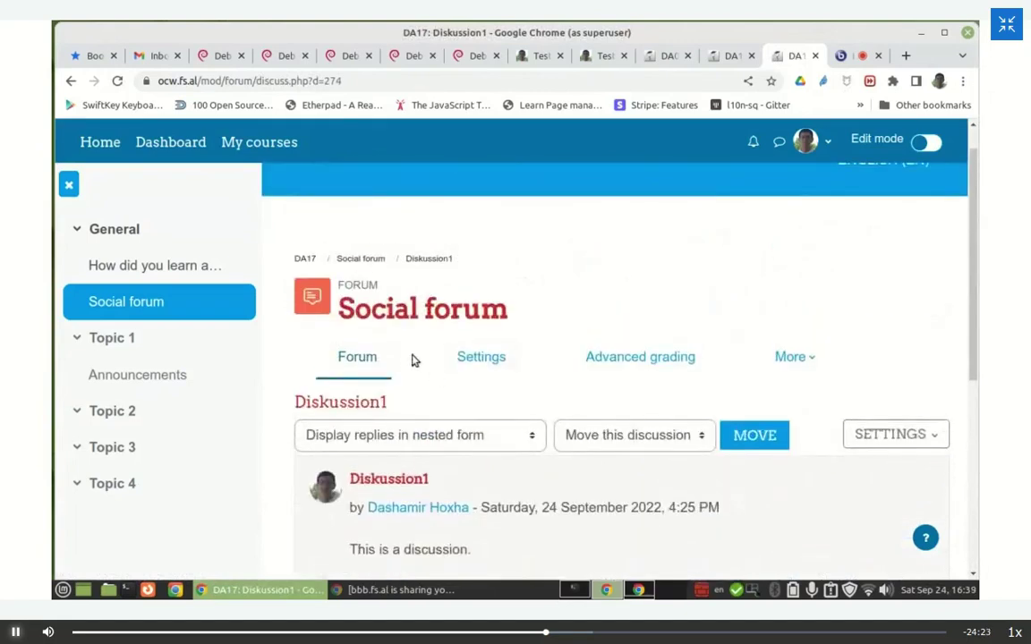
pyautogui.scroll(-2, 394, 377)
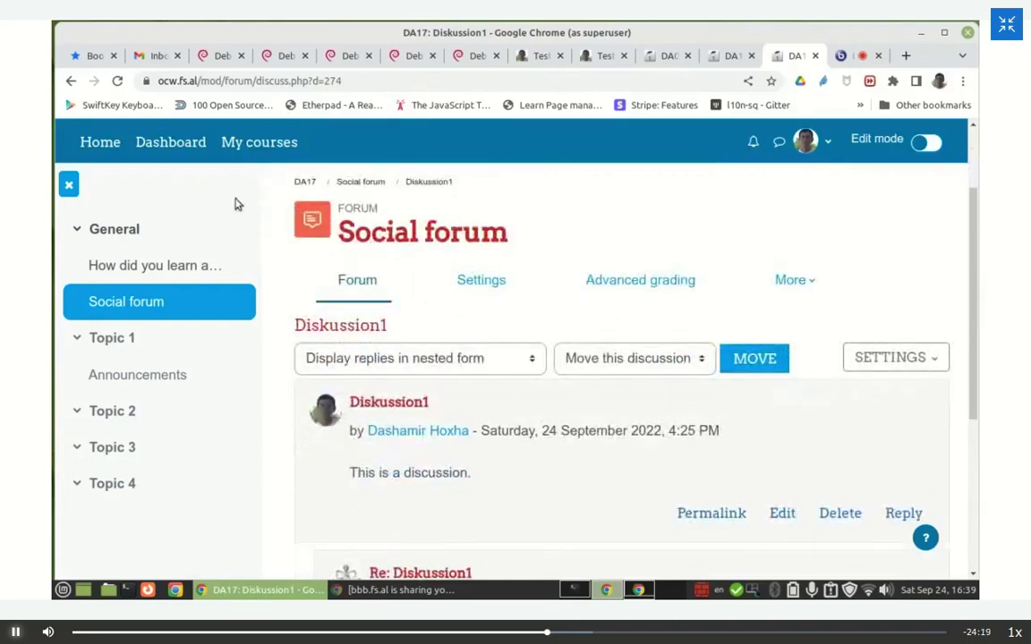
pyautogui.click(72, 83)
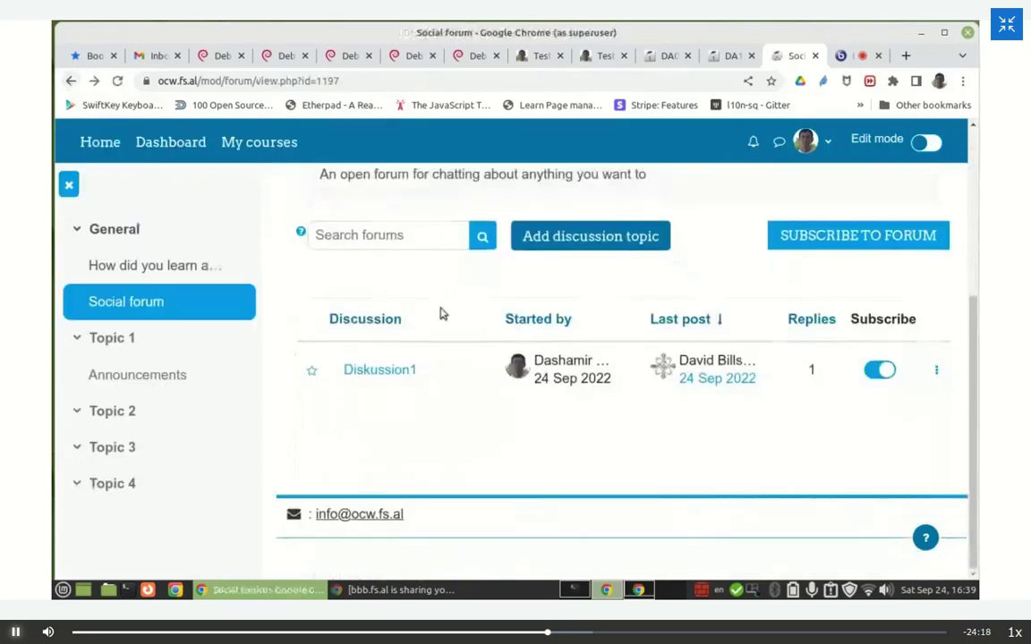
pyautogui.click(71, 82)
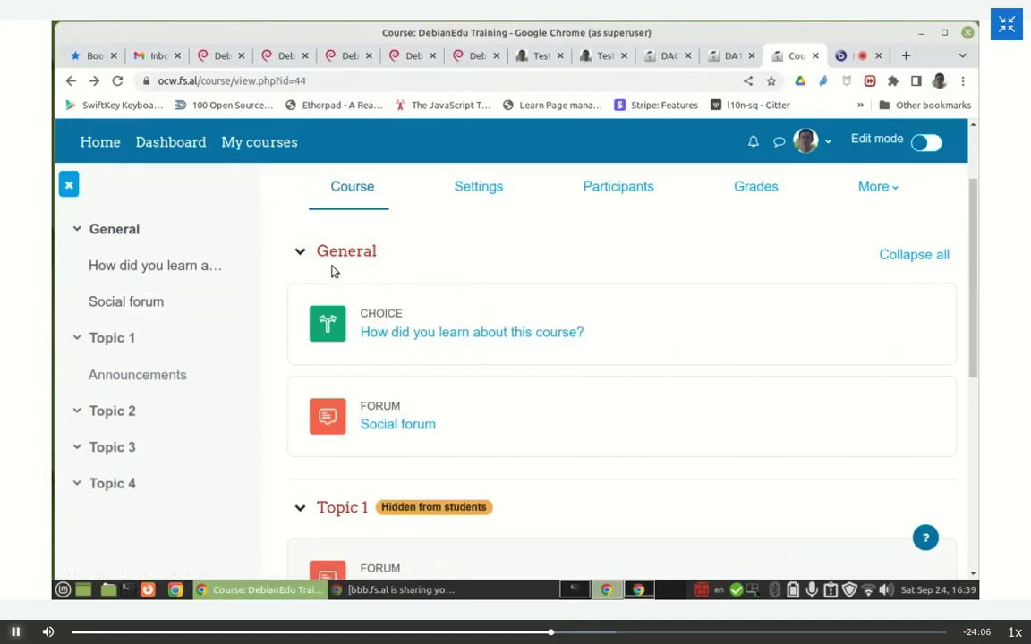
# Step: Check the second meeting's instruction about the "Description" page in the DA00 outline, and return to the DebianEdu Training course
pyautogui.click(670, 57)
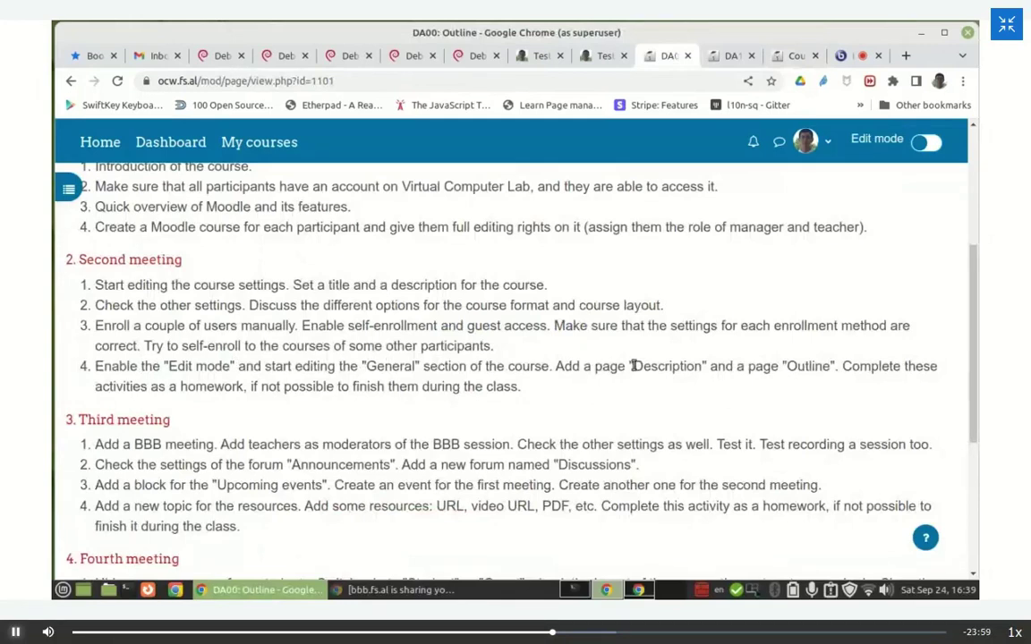
pyautogui.moveTo(632, 366); pyautogui.dragTo(704, 366)
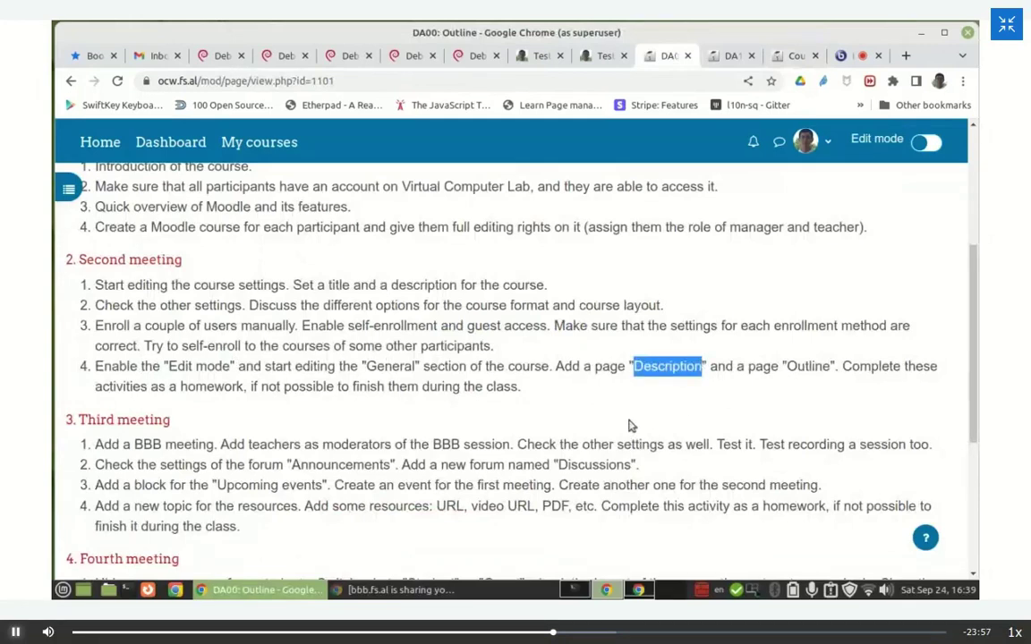
pyautogui.click(541, 354)
pyautogui.click(733, 56)
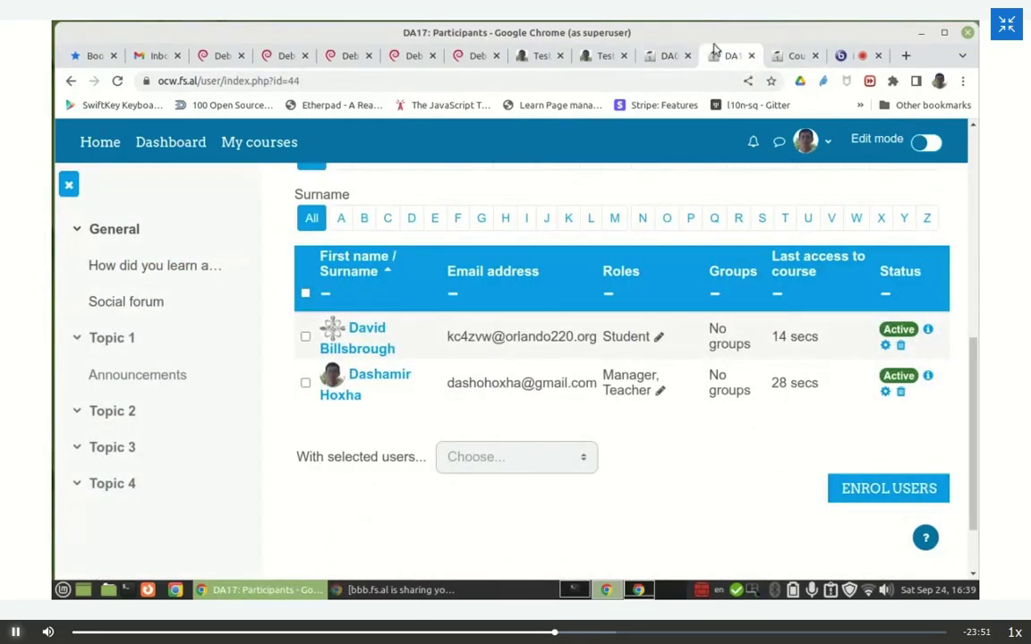
pyautogui.click(670, 58)
pyautogui.click(795, 56)
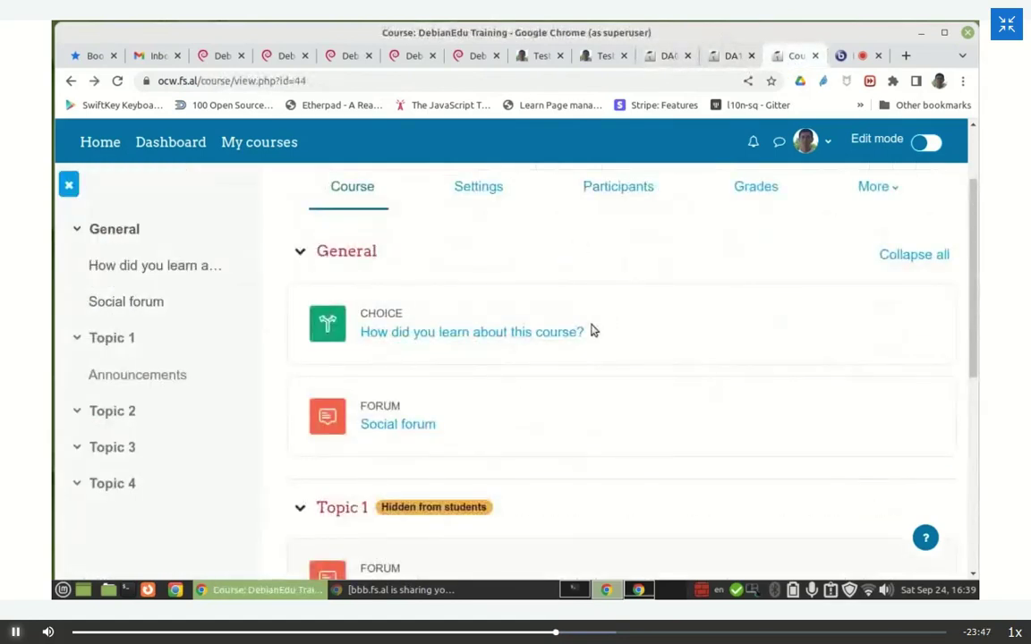
# Step: Turn on edit mode and move the Social forum above the choice activity in the General section
pyautogui.scroll(1, 706, 288)
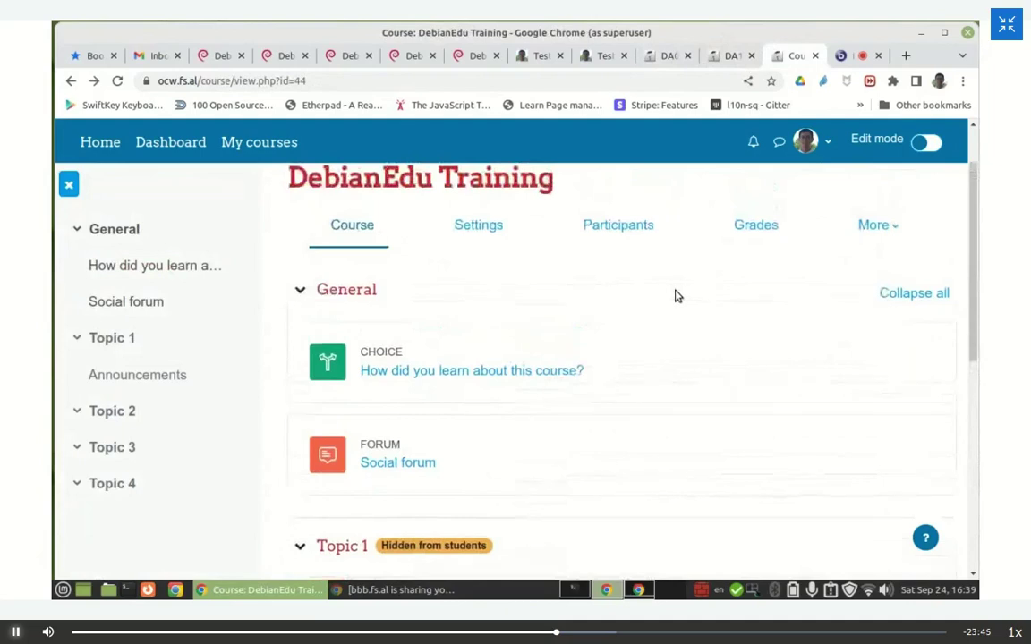
pyautogui.click(924, 145)
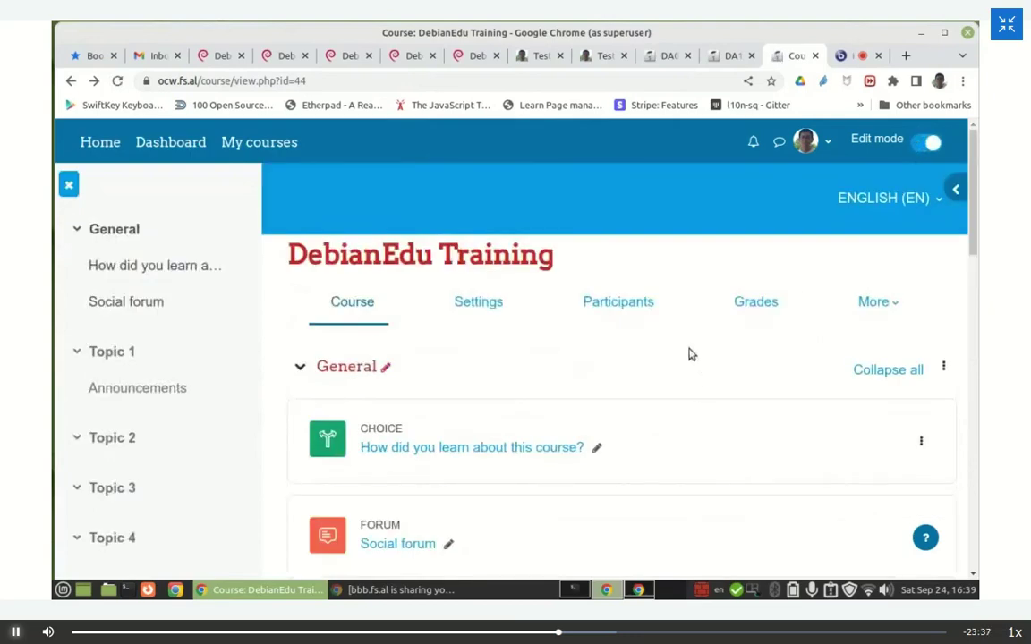
pyautogui.scroll(-4, 689, 354)
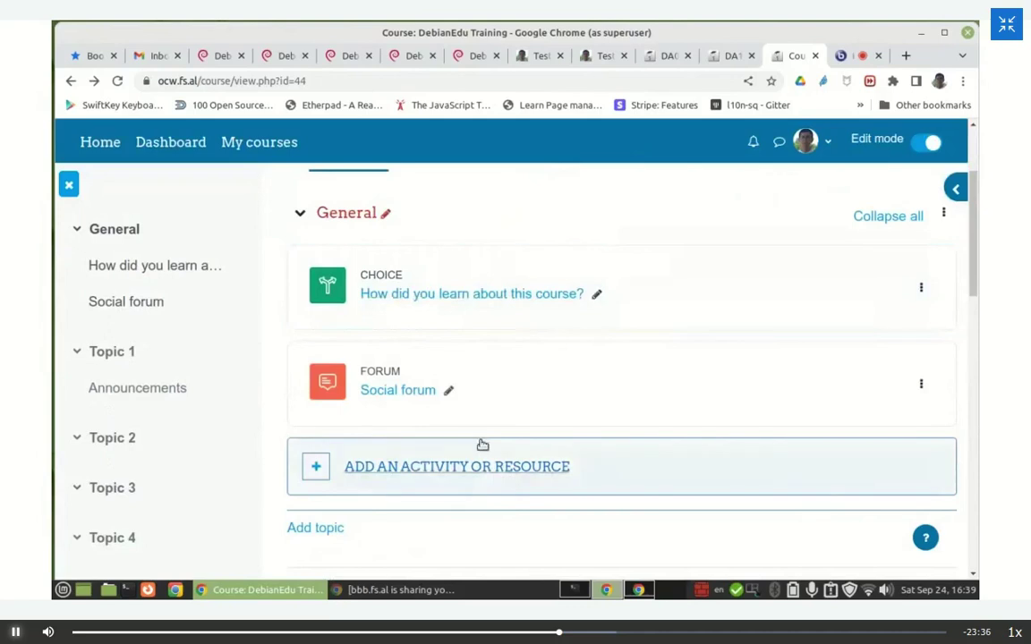
pyautogui.moveTo(500, 400); pyautogui.dragTo(482, 275)
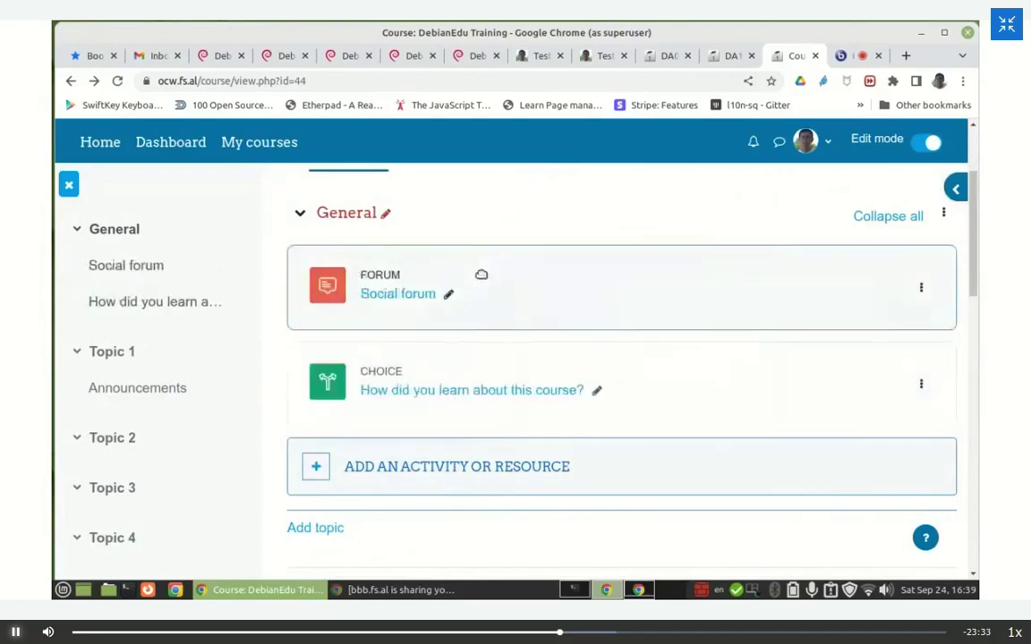
# Step: Hide the Social forum and the "How did you learn about this course?" choice from students
pyautogui.click(921, 287)
pyautogui.click(846, 368)
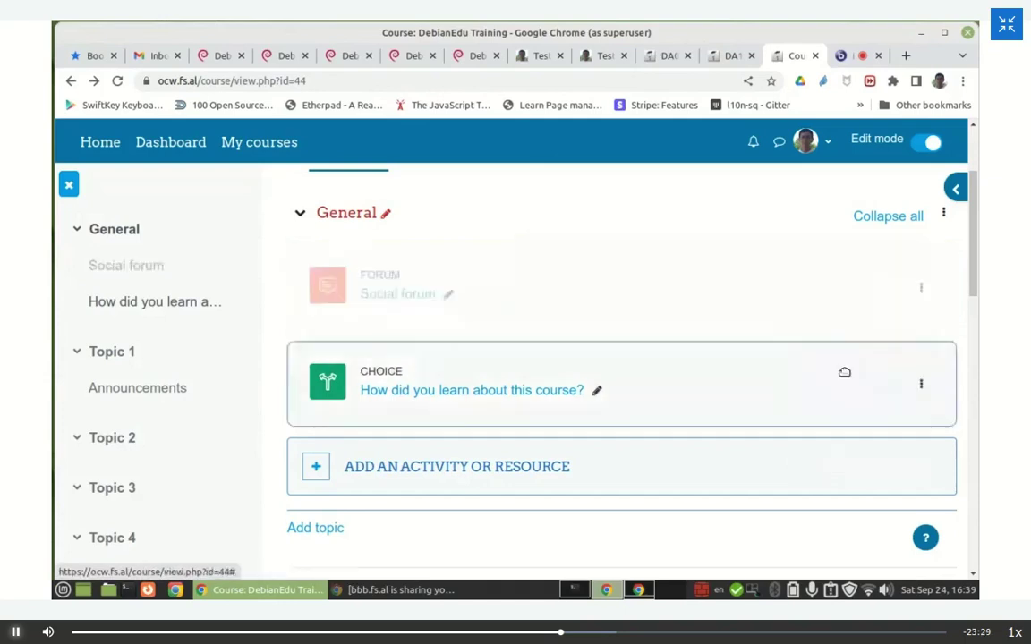
pyautogui.click(922, 405)
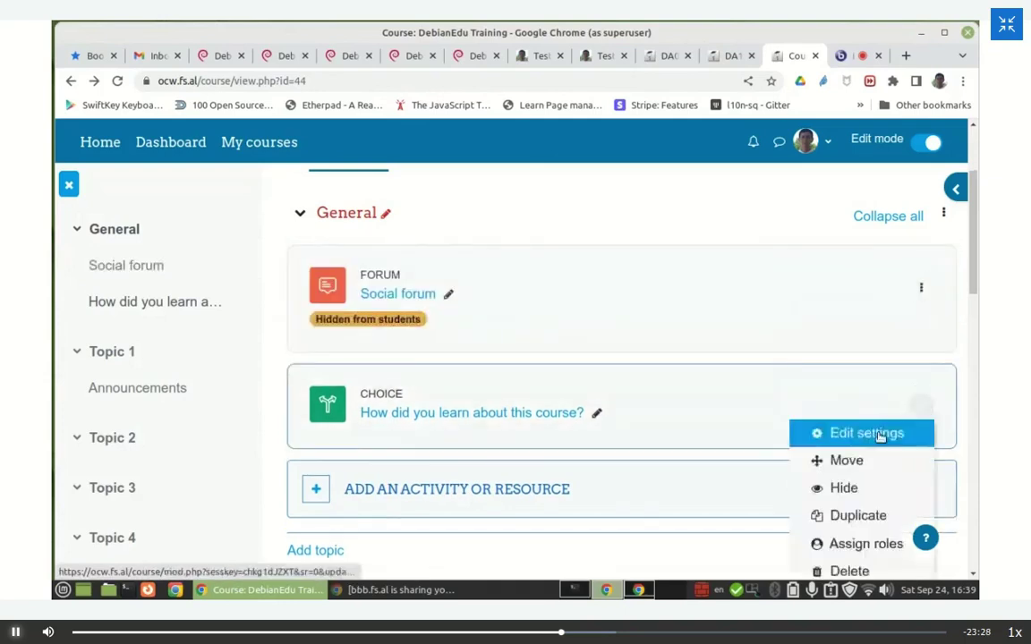
pyautogui.click(846, 488)
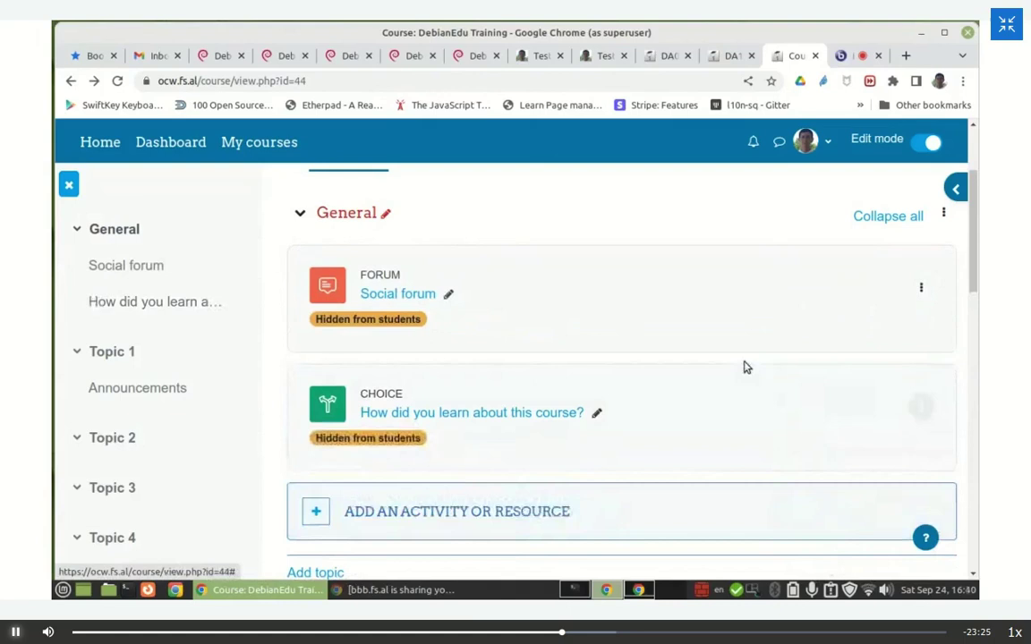
# Step: Delete the "How did you learn about this course?" choice from the General section
pyautogui.scroll(-4, 745, 365)
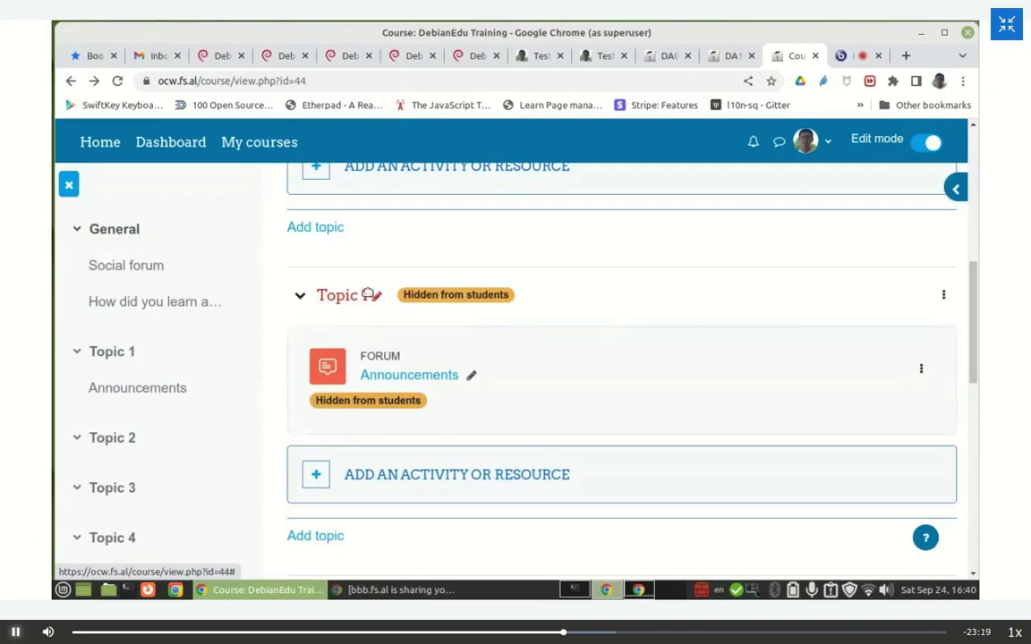
pyautogui.scroll(1, 417, 292)
pyautogui.scroll(5, 417, 291)
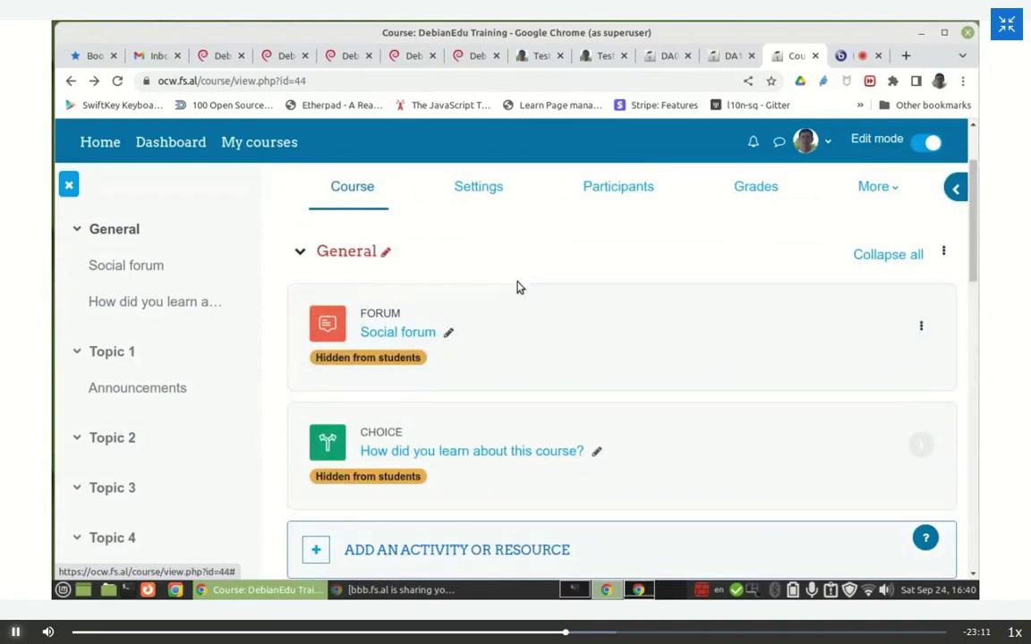
pyautogui.click(921, 442)
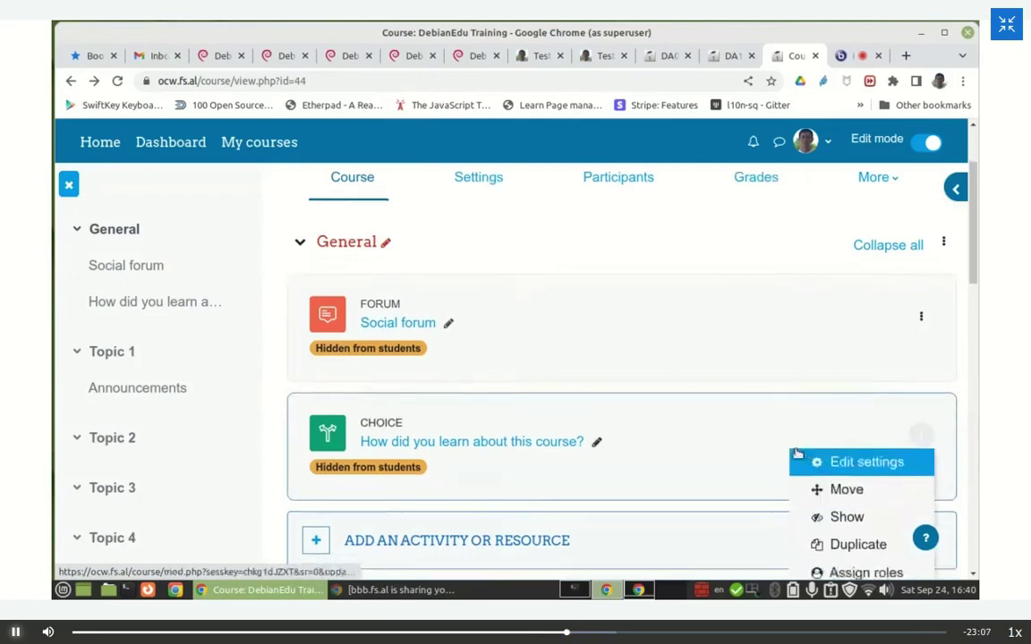
pyautogui.scroll(-2, 796, 455)
pyautogui.click(847, 493)
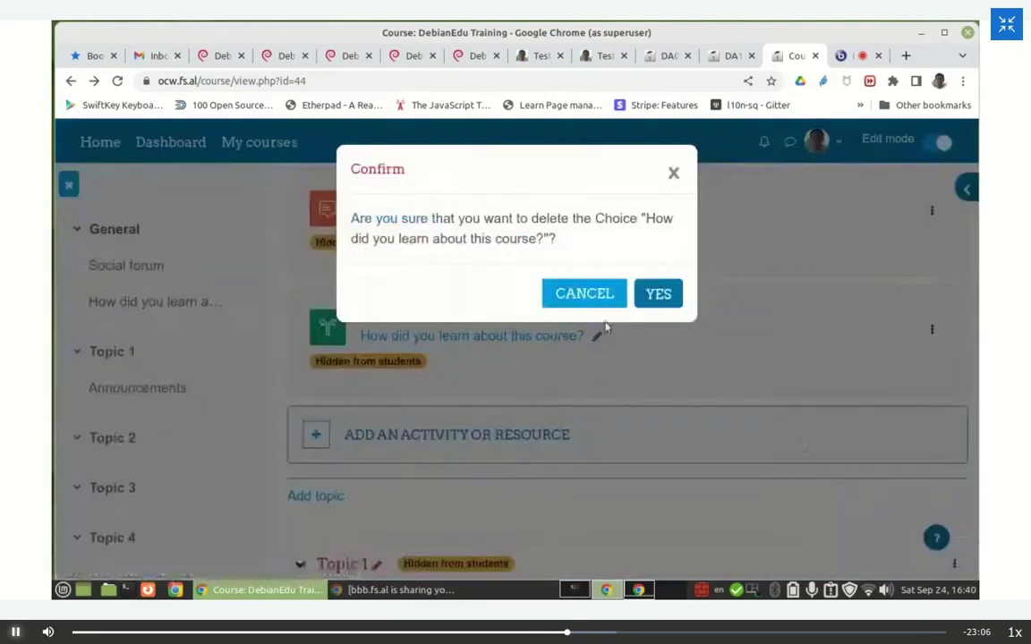
pyautogui.click(656, 293)
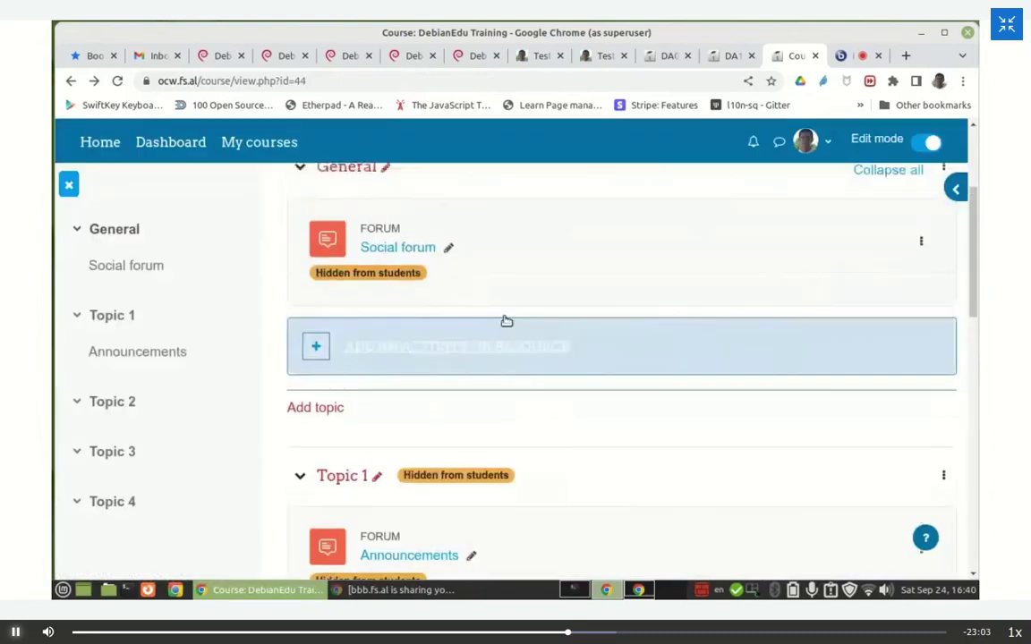
# Step: Add a Page resource to the General section after reading its help text, and name it "Description"
pyautogui.scroll(2, 507, 321)
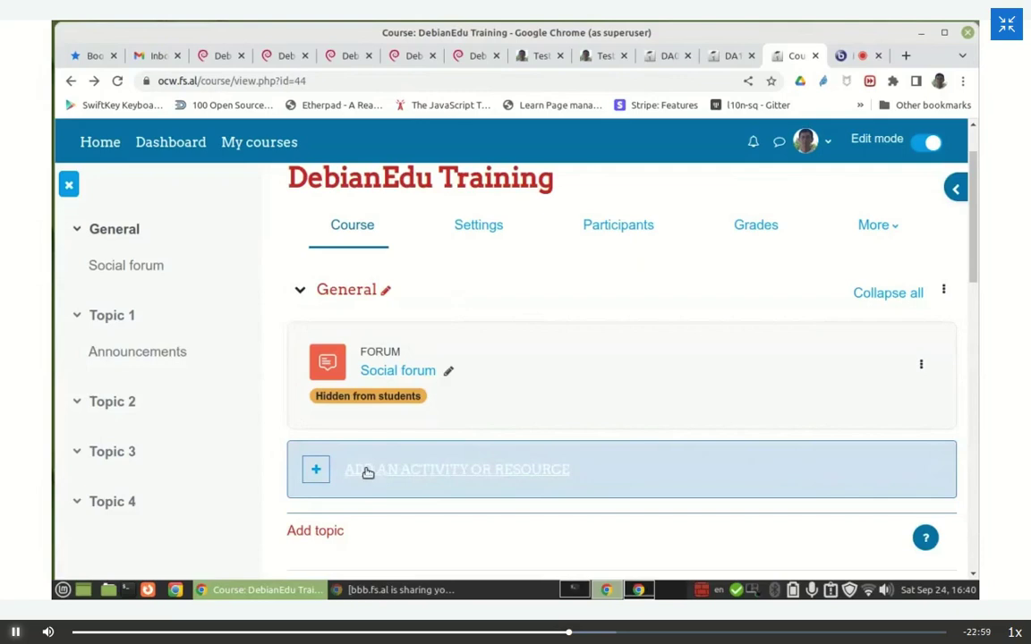
pyautogui.click(367, 471)
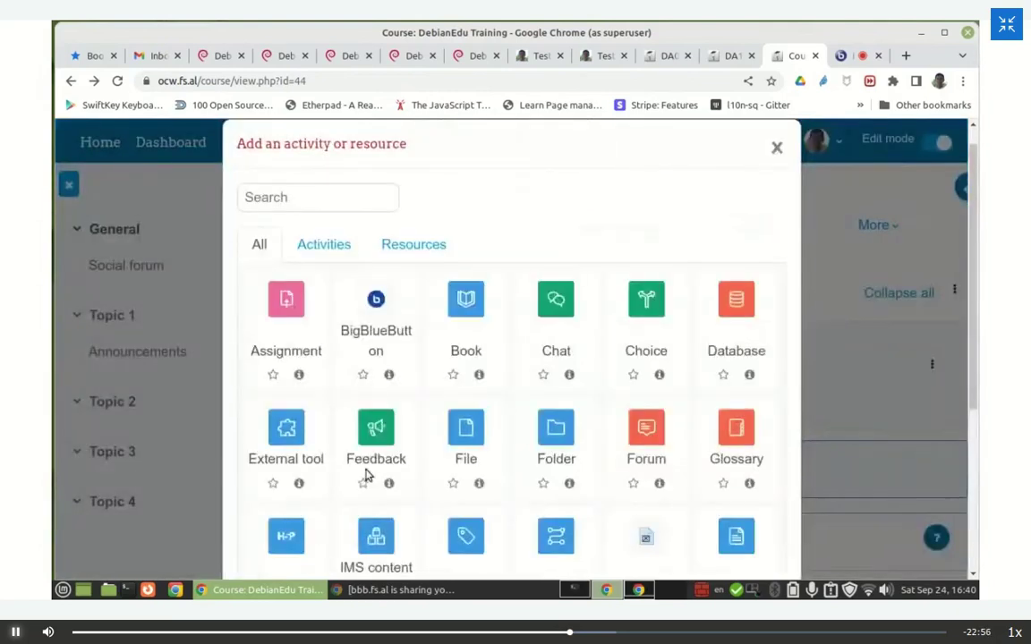
pyautogui.click(403, 251)
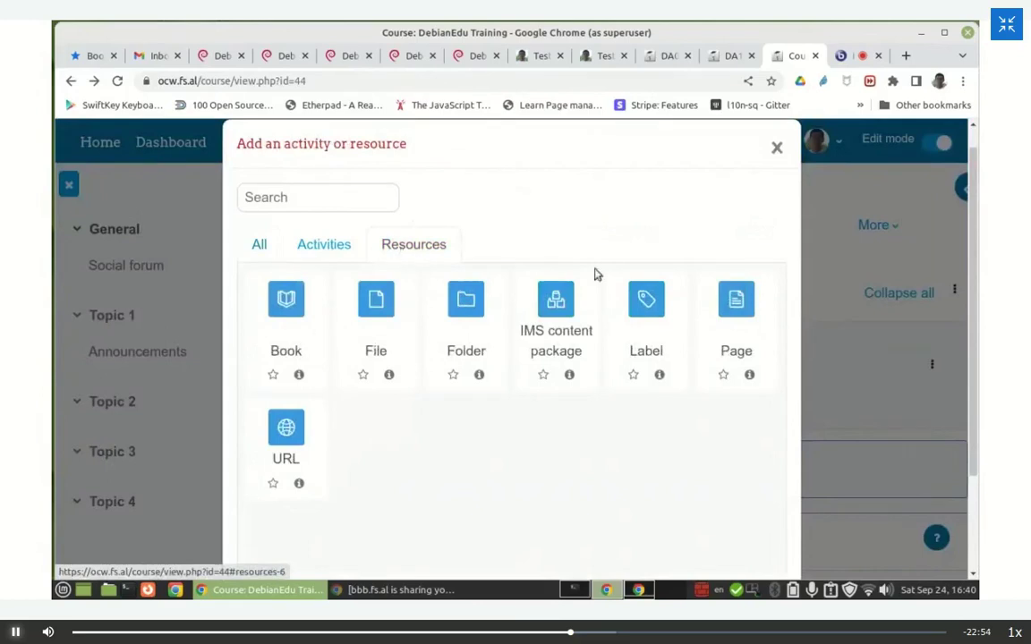
pyautogui.click(750, 377)
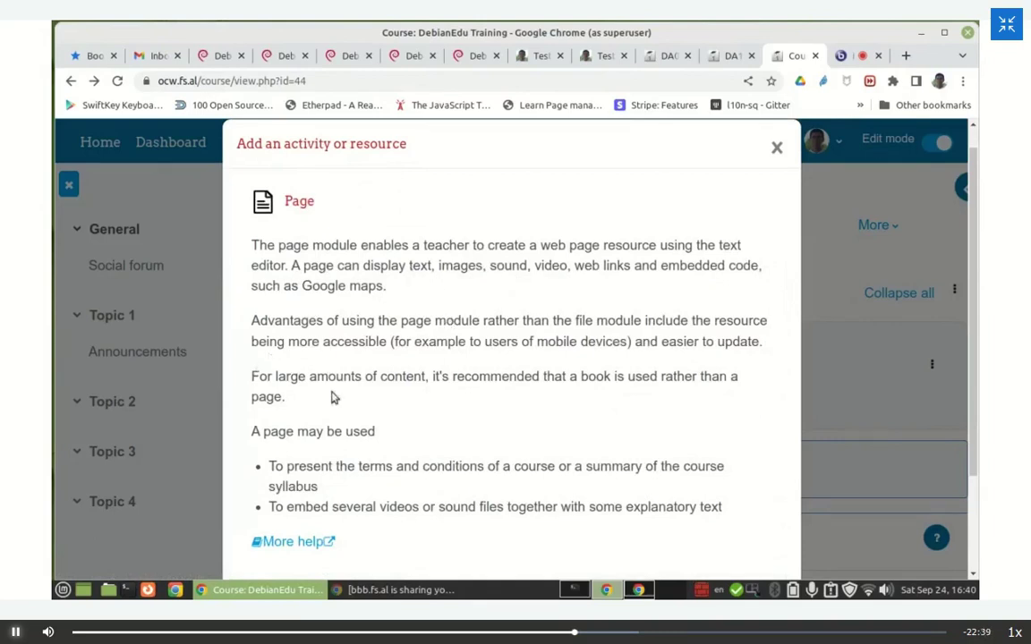
pyautogui.scroll(-3, 321, 436)
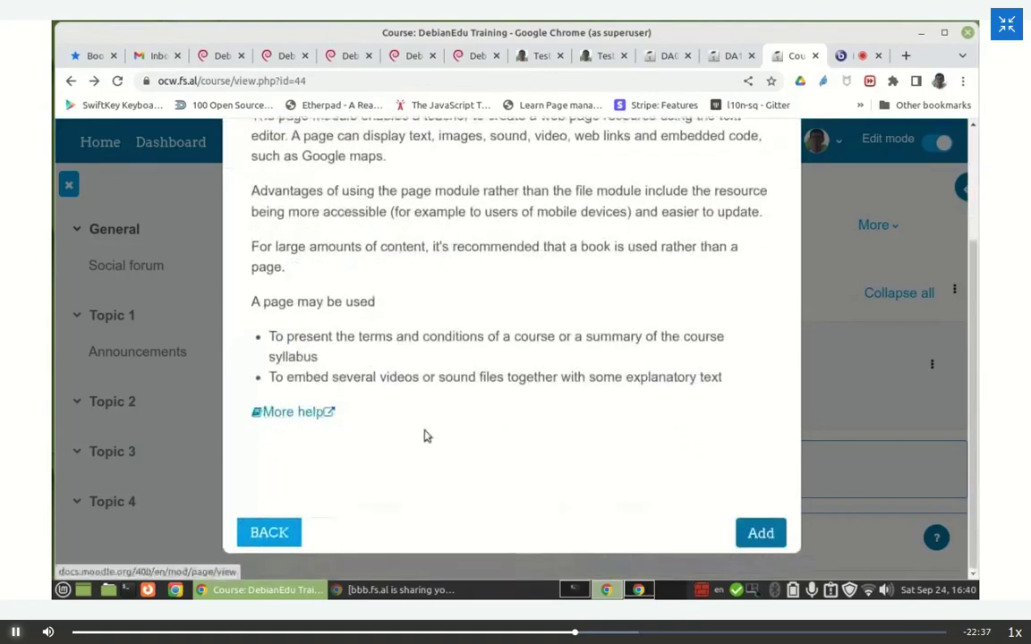
pyautogui.click(761, 532)
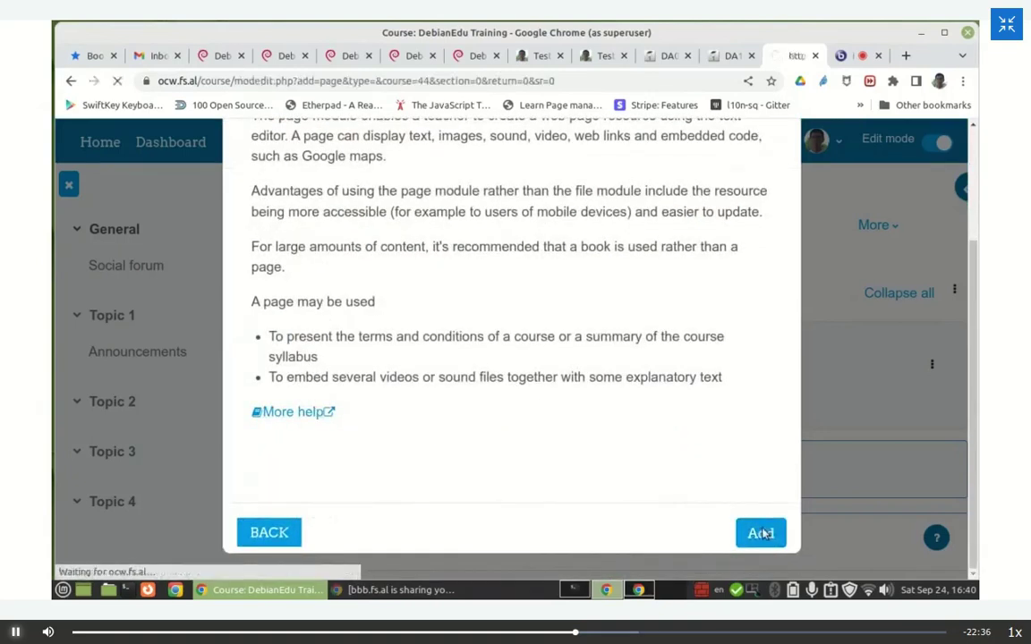
pyautogui.click(489, 476)
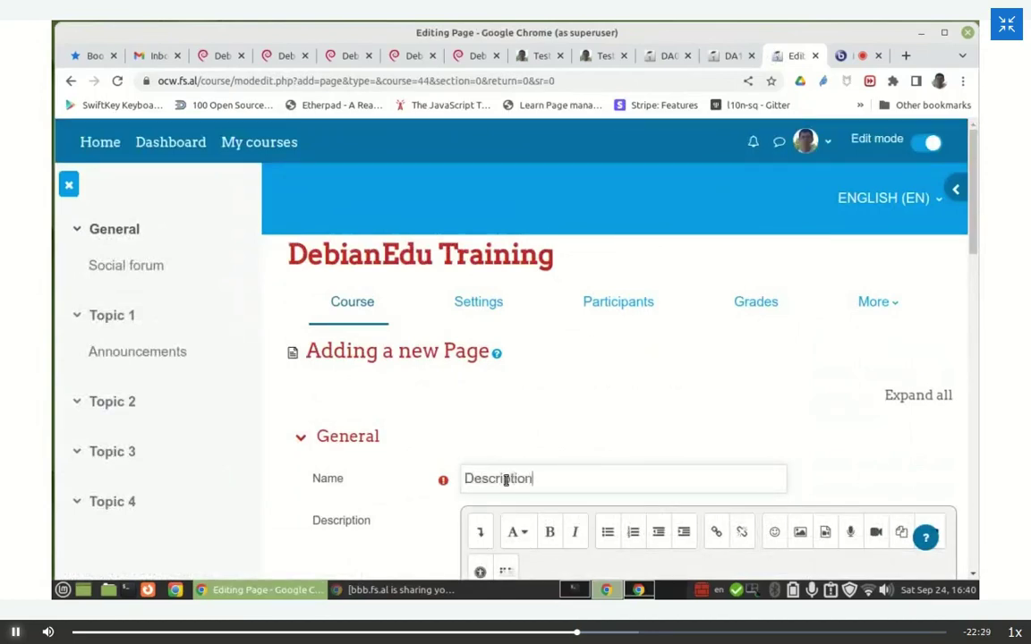
# Step: Copy the full course summary text from the course settings opened in a separate tab, and return to the new page's form
pyautogui.scroll(-3, 357, 524)
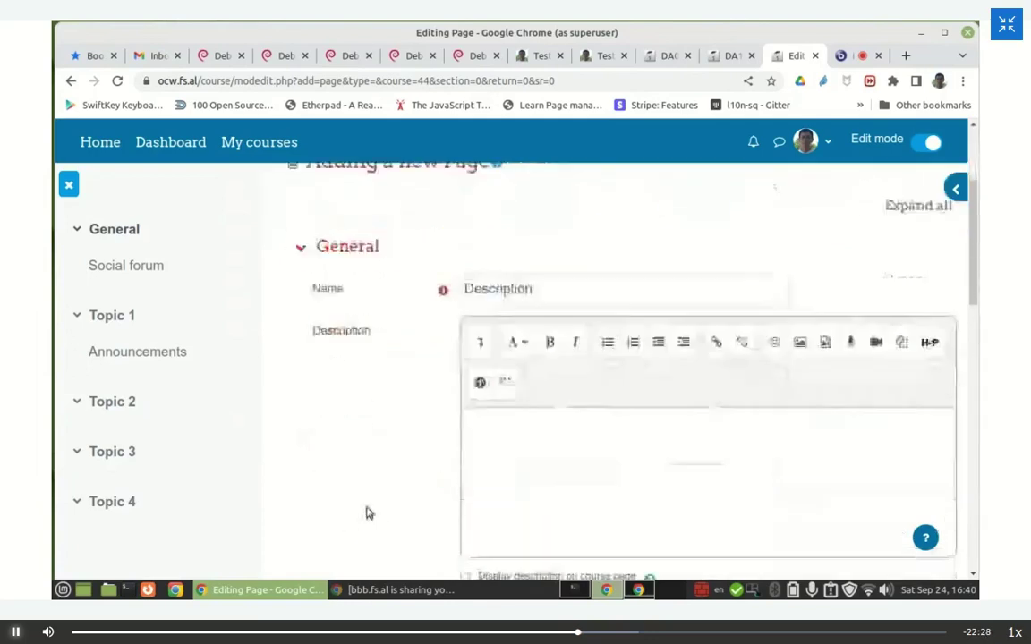
pyautogui.click(471, 343)
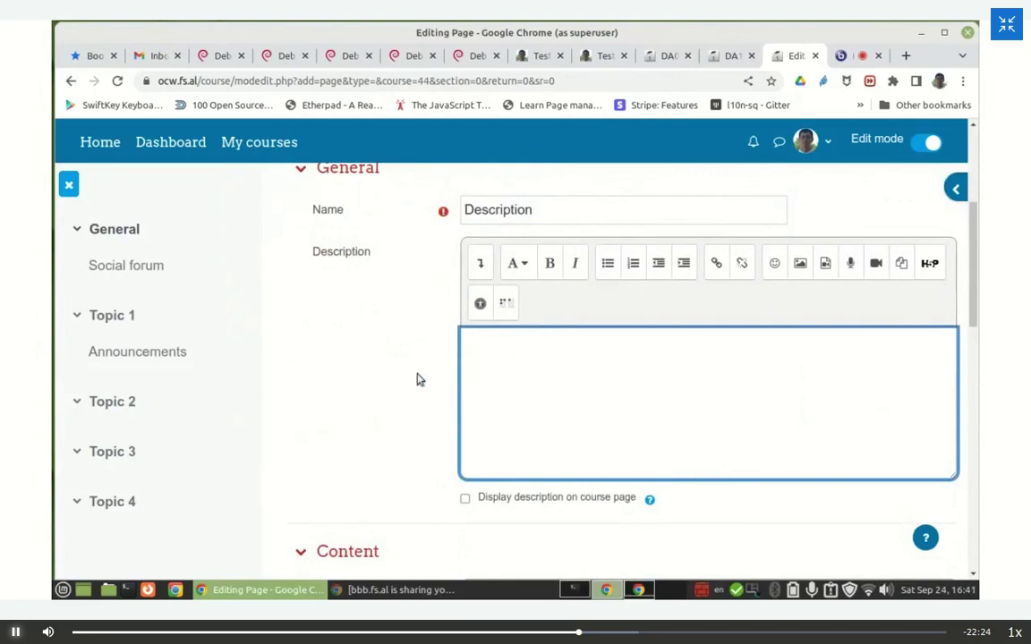
pyautogui.scroll(3, 417, 380)
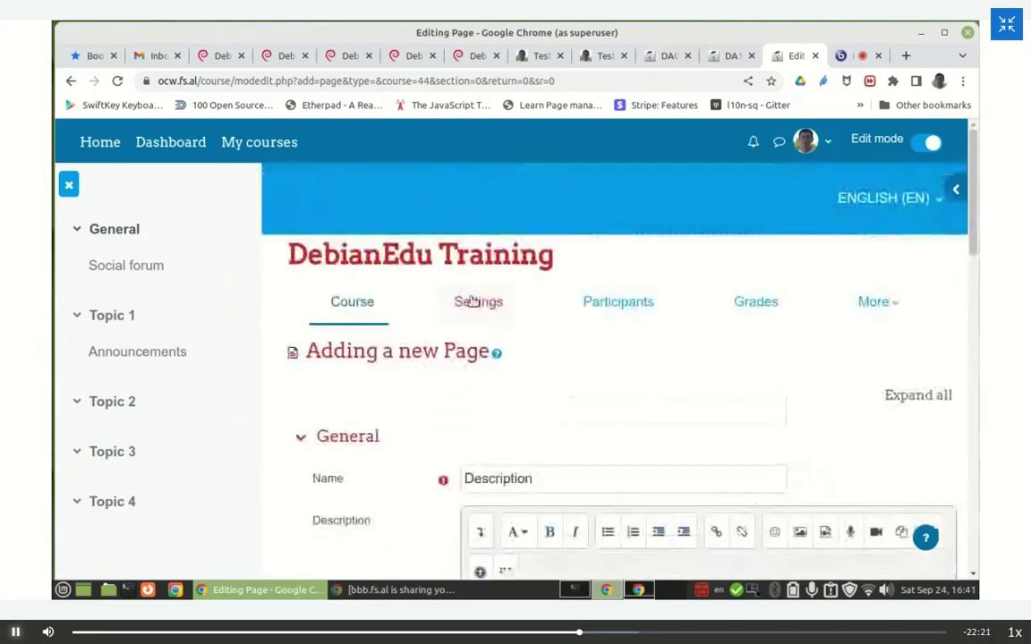
pyautogui.rightClick(473, 301)
pyautogui.click(506, 311)
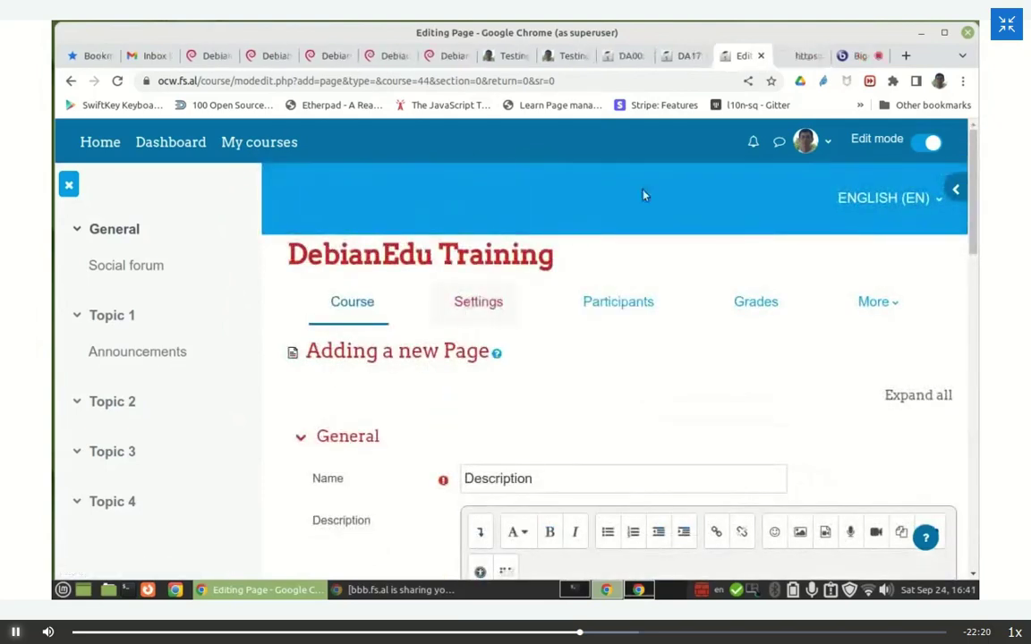
pyautogui.click(798, 56)
pyautogui.scroll(-2, 504, 303)
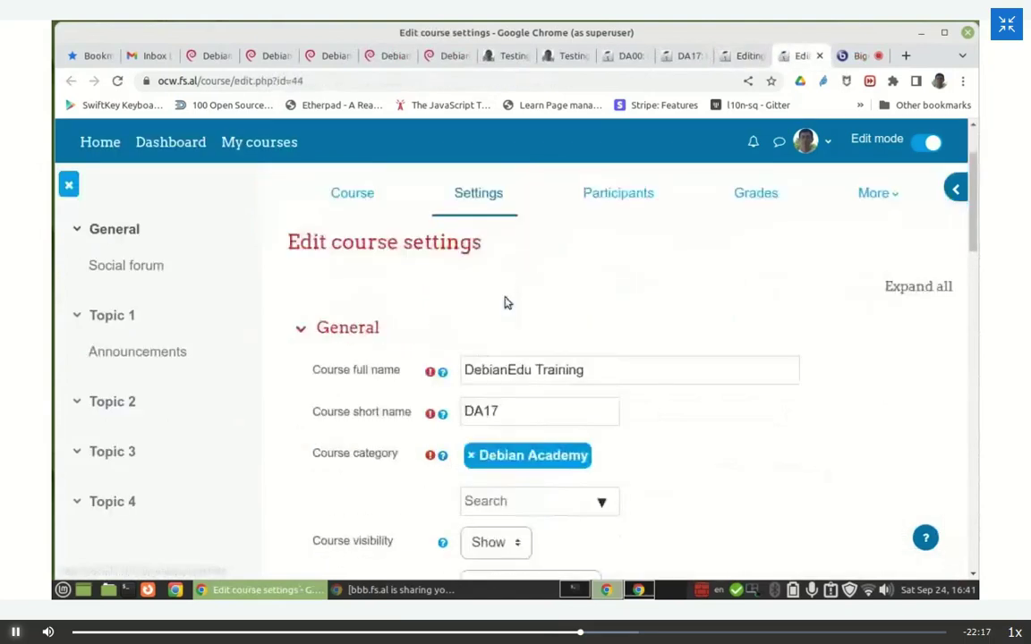
pyautogui.scroll(-8, 504, 303)
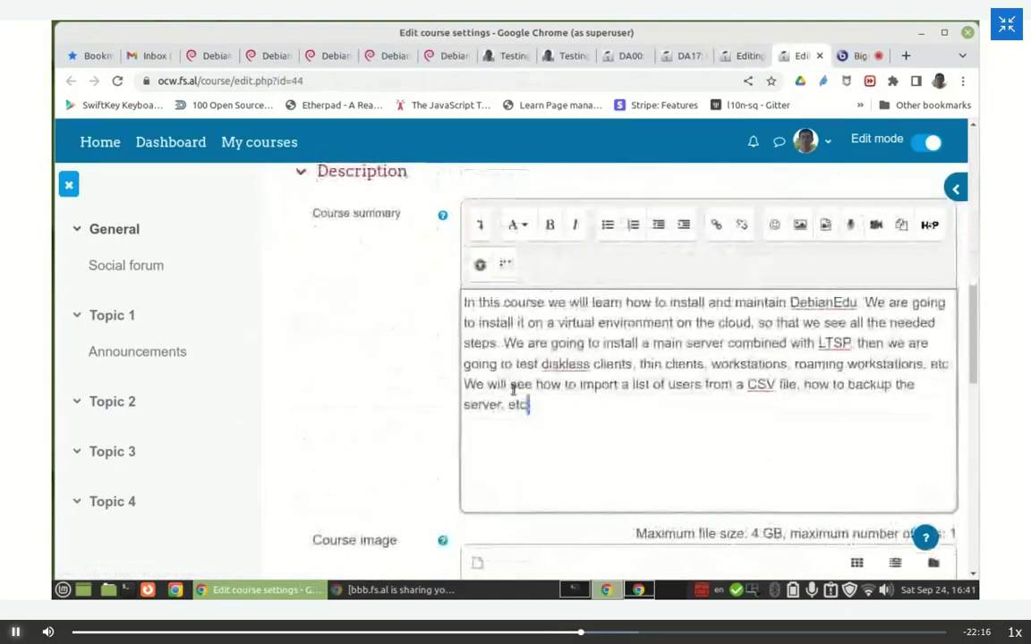
pyautogui.hotkey('ctrl', 'a')
pyautogui.hotkey('ctrl', 'c')
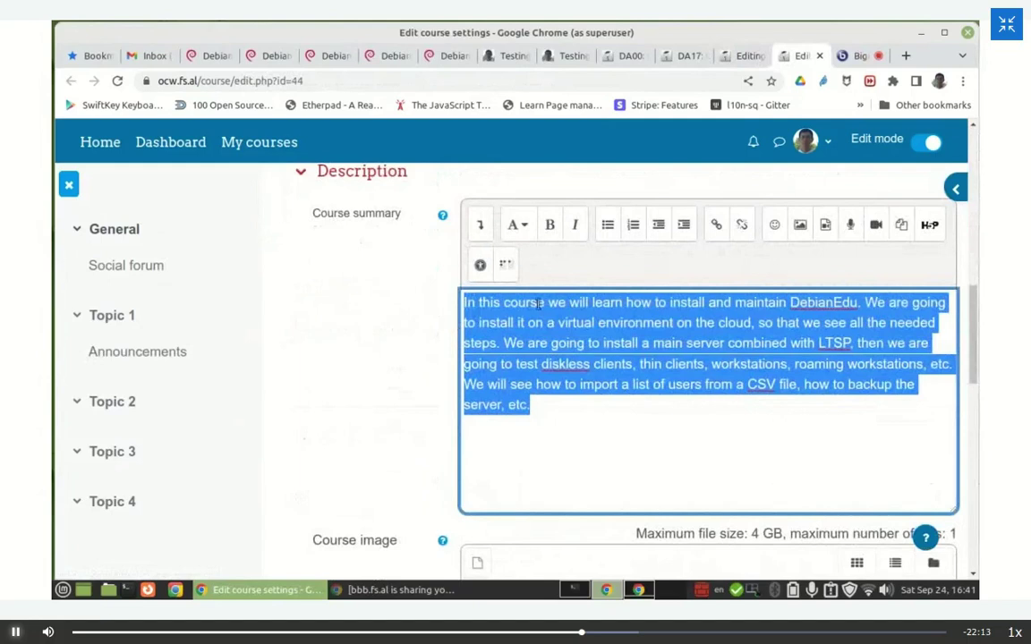
pyautogui.hotkey('ctrl', 'w')
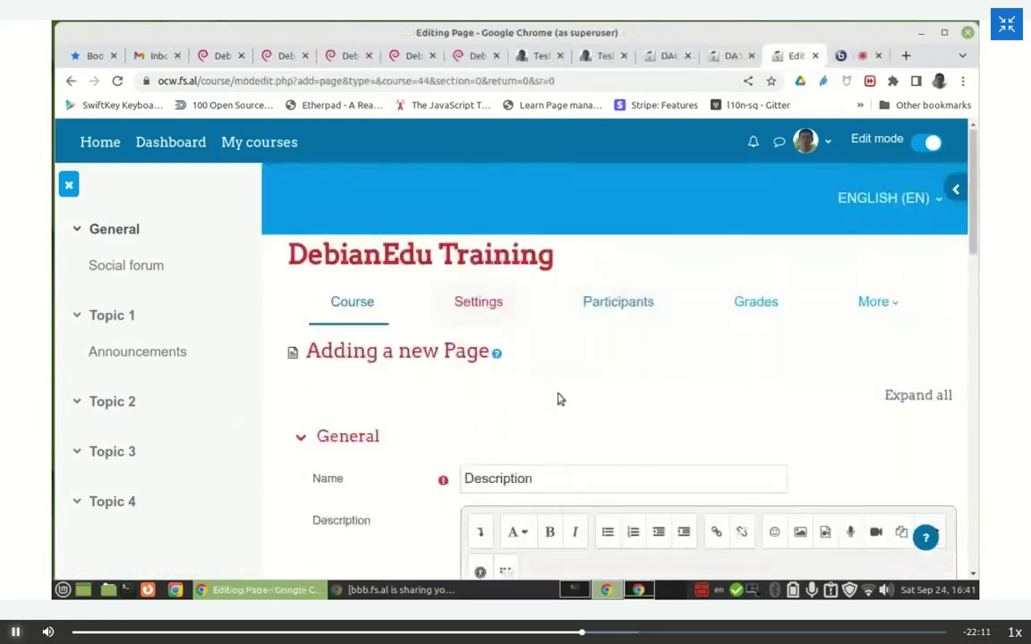
# Step: Paste the course summary into the page's Description field and enable "Display description on course page"
pyautogui.scroll(-3, 557, 400)
pyautogui.click(523, 368)
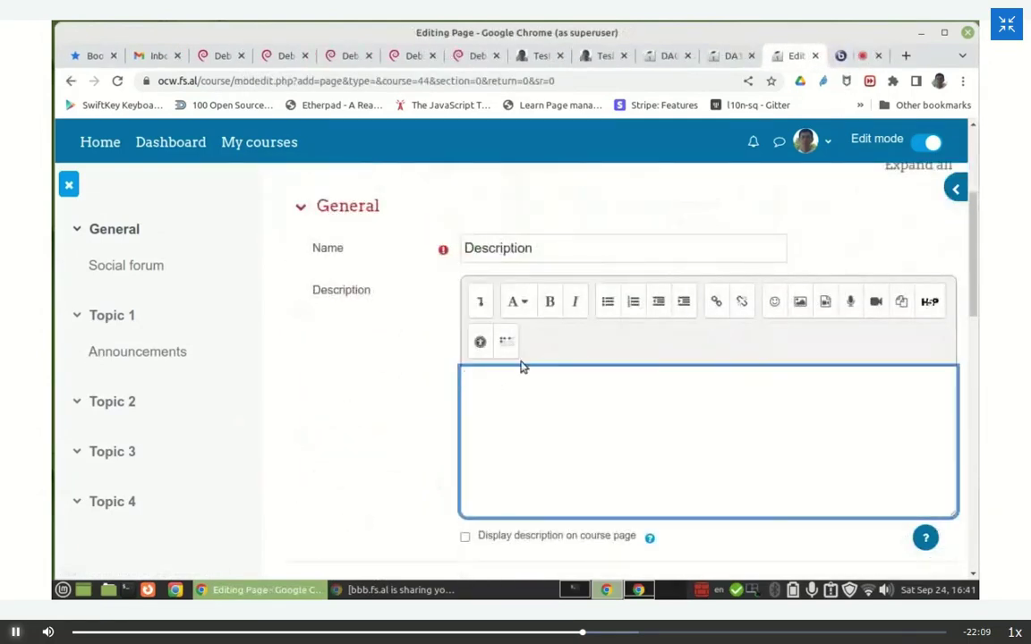
pyautogui.hotkey('ctrl', 'v')
pyautogui.scroll(-2, 416, 363)
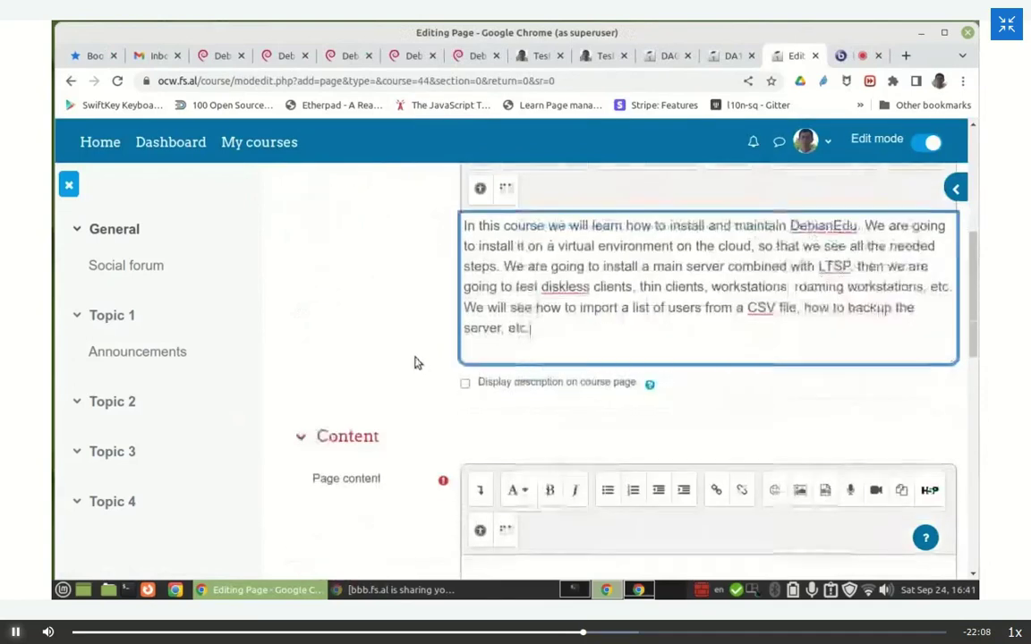
pyautogui.click(465, 385)
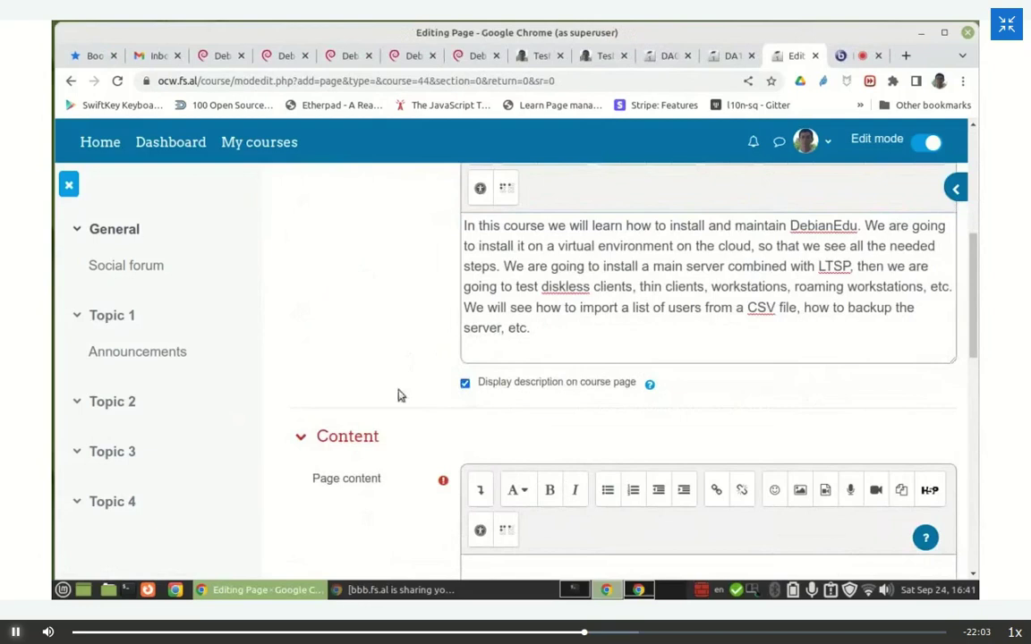
# Step: Copy the text of the Description field into the page's Page content field
pyautogui.scroll(2, 377, 385)
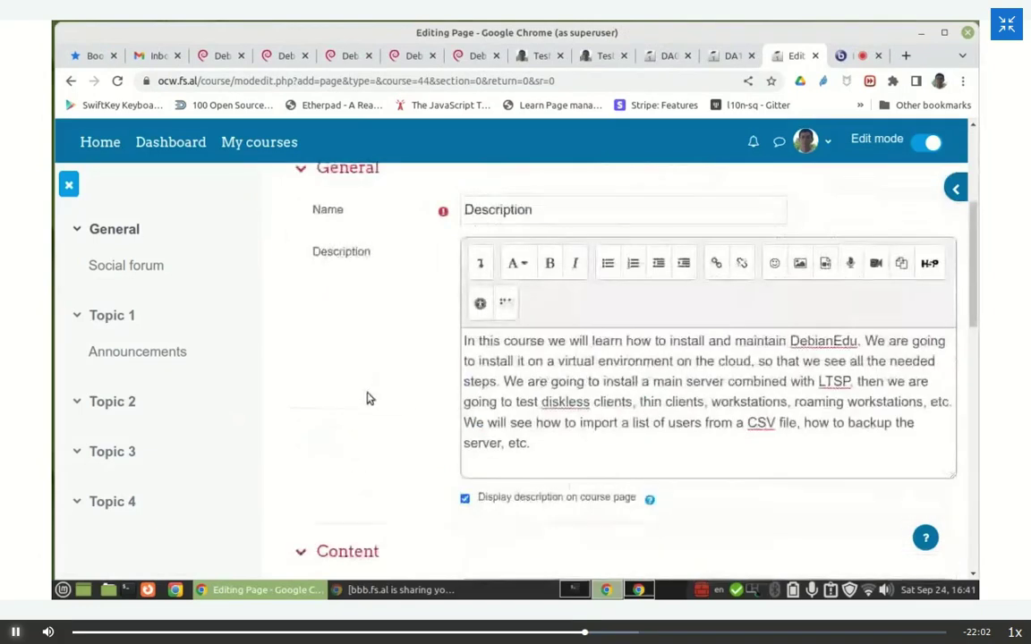
pyautogui.scroll(1, 367, 398)
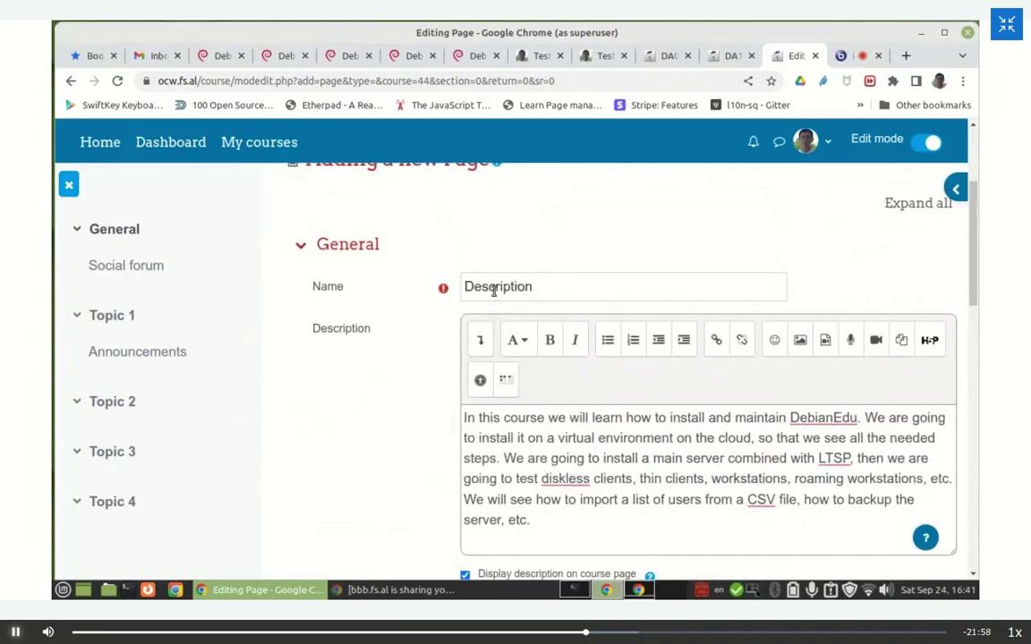
pyautogui.scroll(-2, 417, 417)
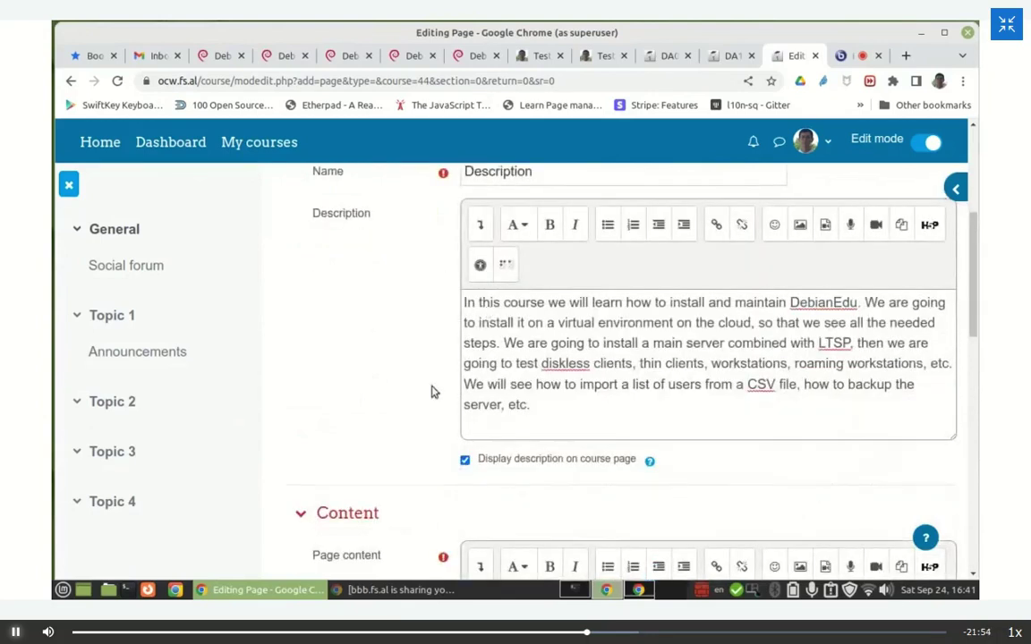
pyautogui.scroll(-5, 426, 387)
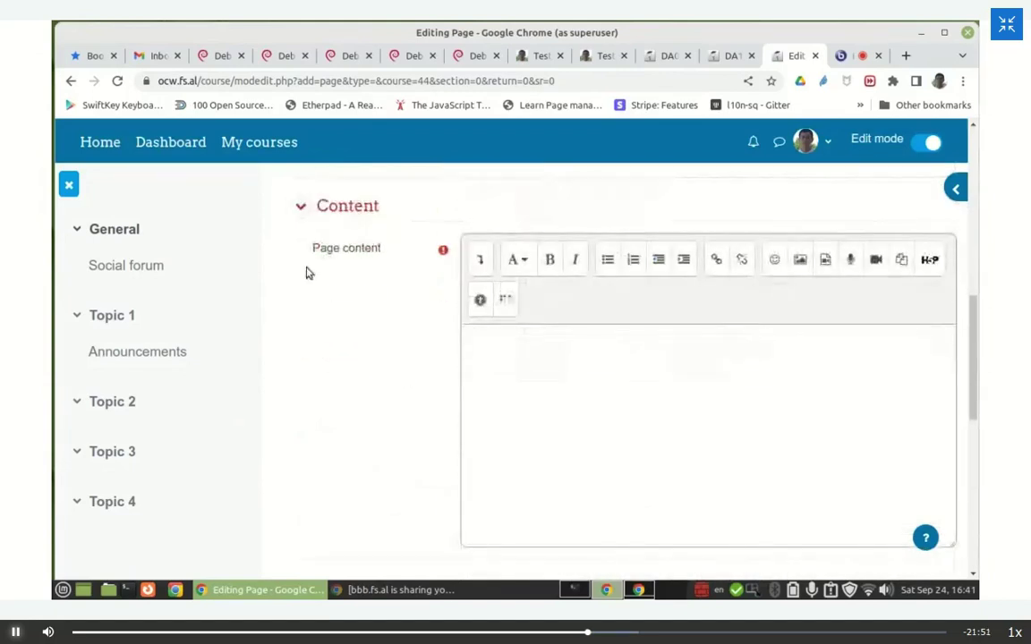
pyautogui.scroll(4, 578, 291)
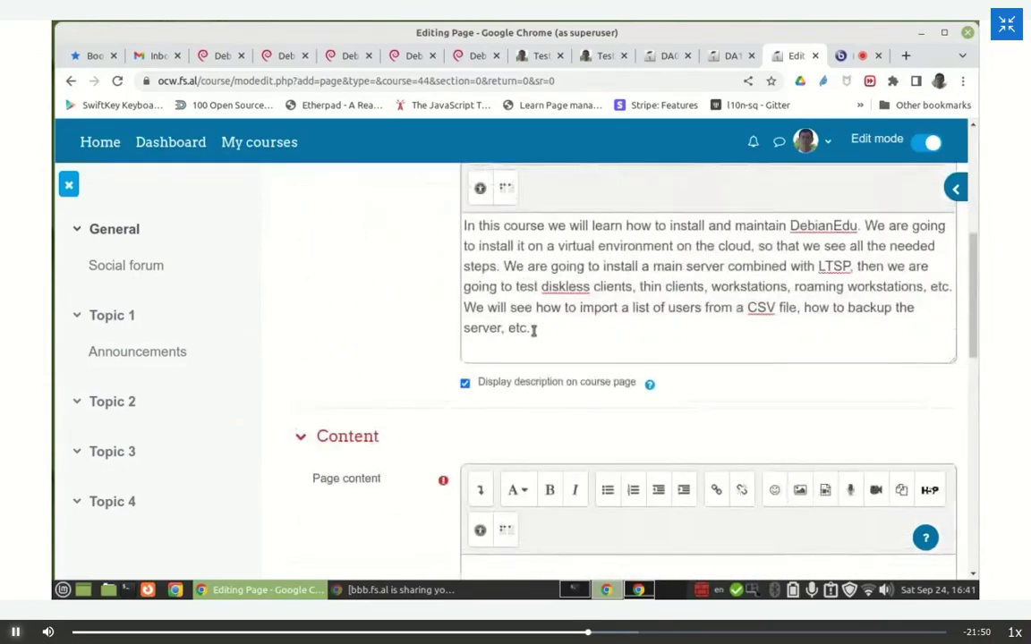
pyautogui.moveTo(534, 329); pyautogui.dragTo(447, 247)
pyautogui.hotkey('ctrl', 'c')
pyautogui.scroll(-5, 393, 358)
pyautogui.click(491, 244)
pyautogui.hotkey('ctrl', 'v')
# Step: Turn off "Display last modified date" in the page's Appearance settings
pyautogui.scroll(-2, 385, 403)
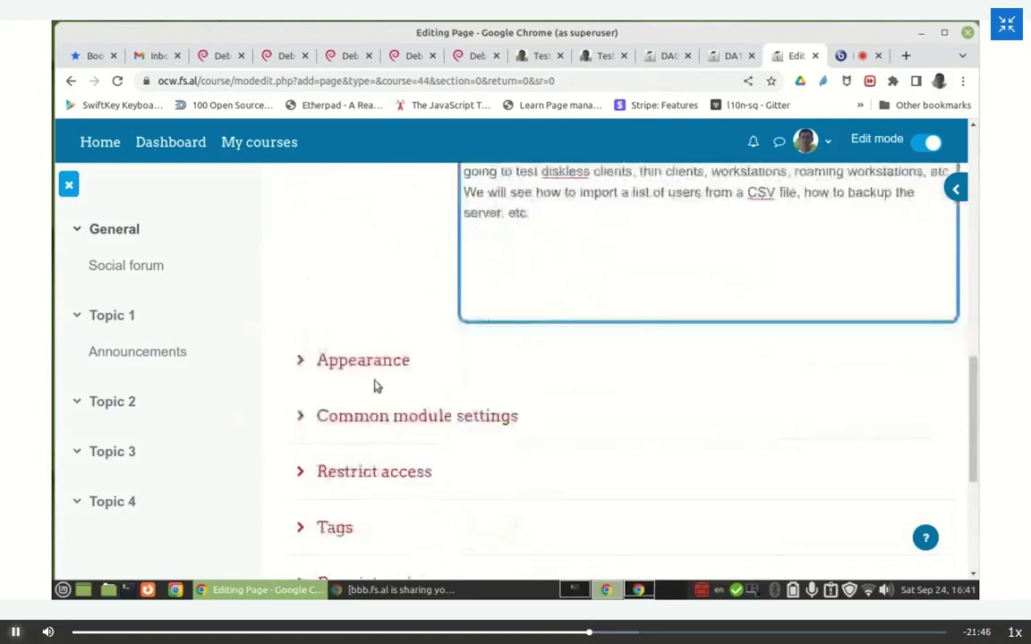
pyautogui.click(371, 354)
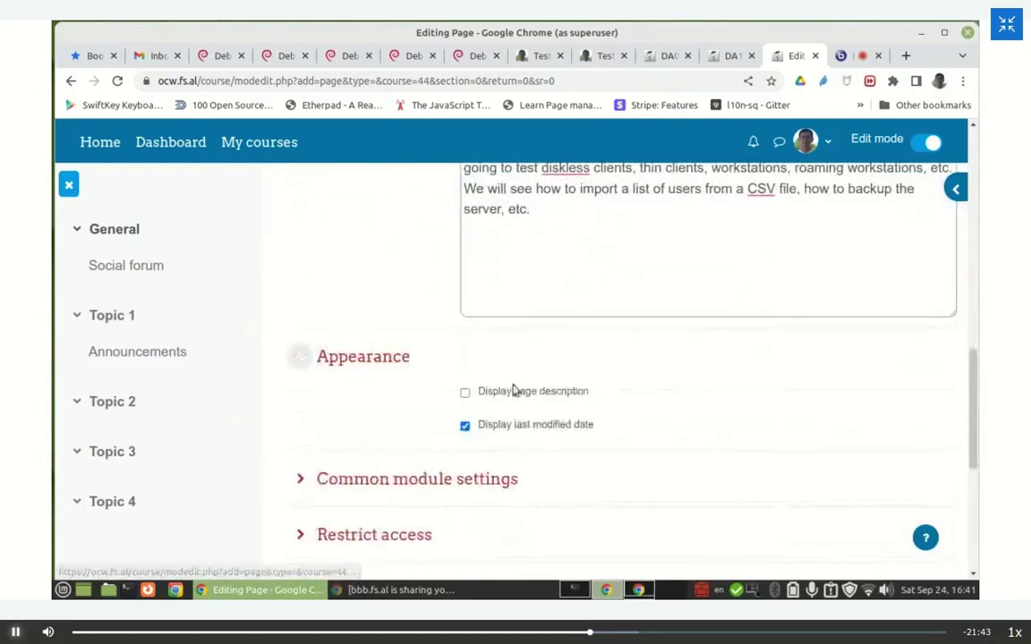
pyautogui.click(464, 428)
# Step: Review the page's Common module settings, including the Availability options
pyautogui.scroll(-3, 379, 421)
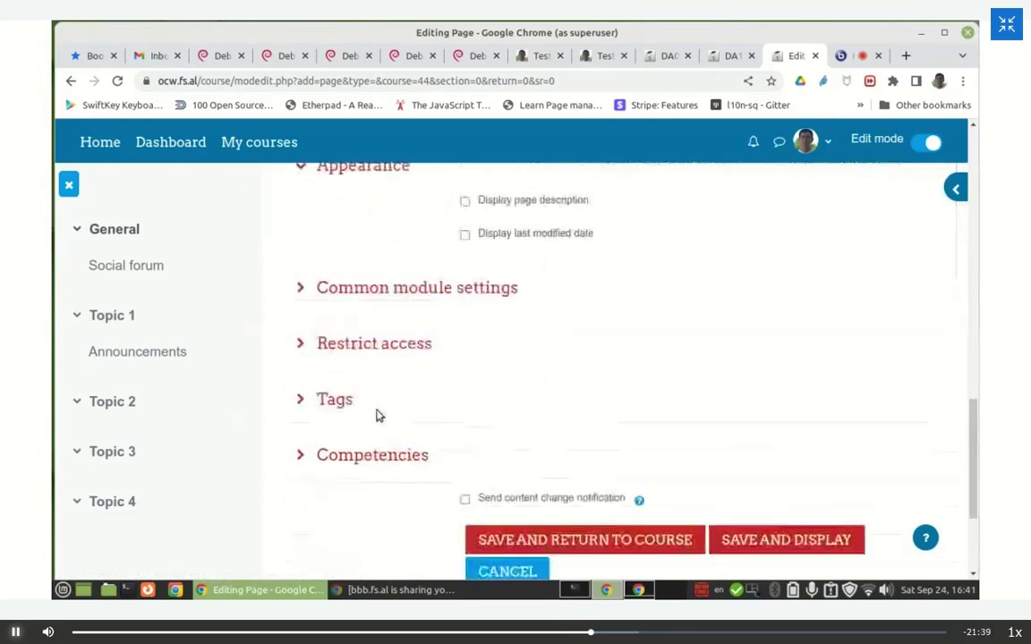
pyautogui.click(390, 287)
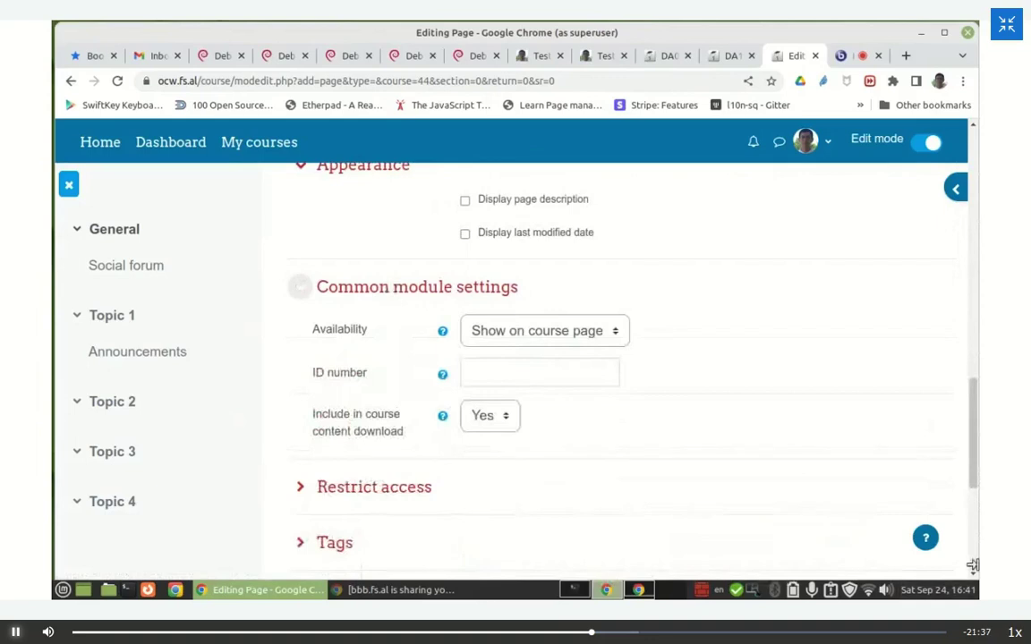
pyautogui.click(548, 332)
pyautogui.click(547, 331)
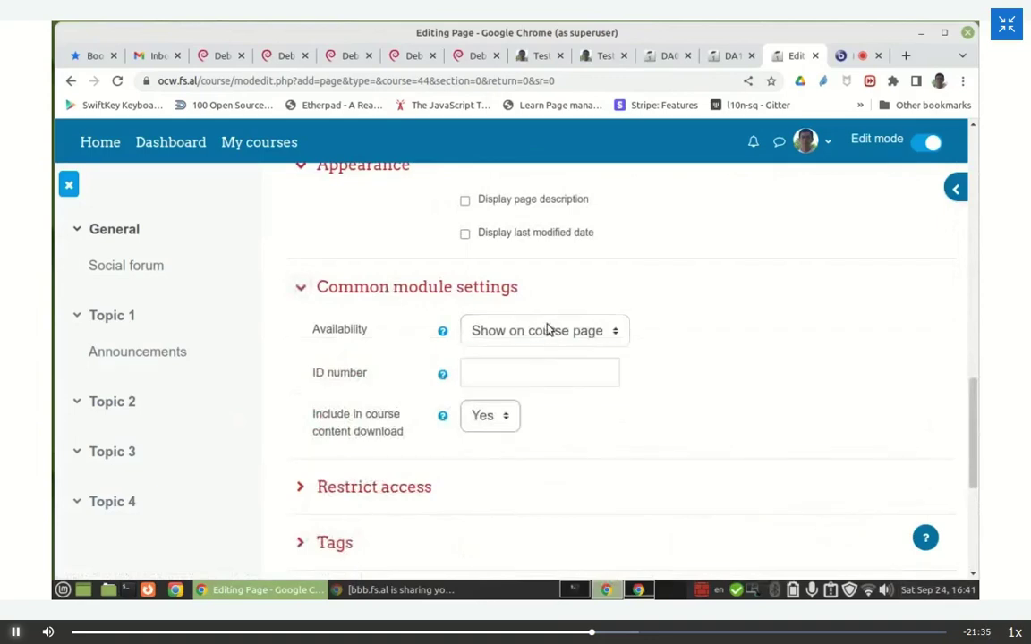
pyautogui.scroll(1, 452, 394)
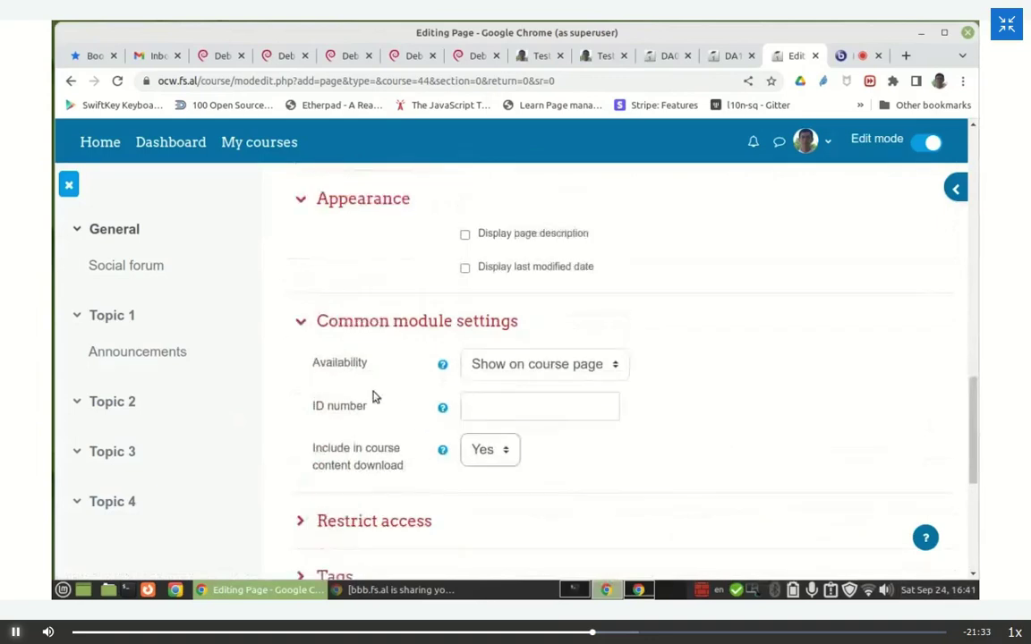
pyautogui.scroll(-2, 374, 397)
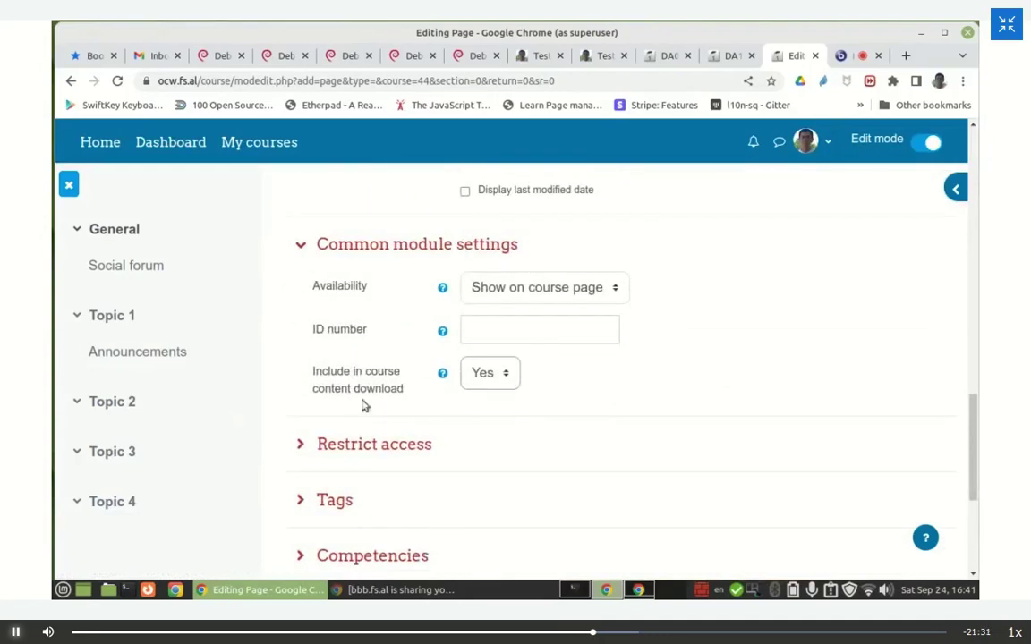
# Step: Save the new "Description" page and return to the course
pyautogui.scroll(-4, 362, 405)
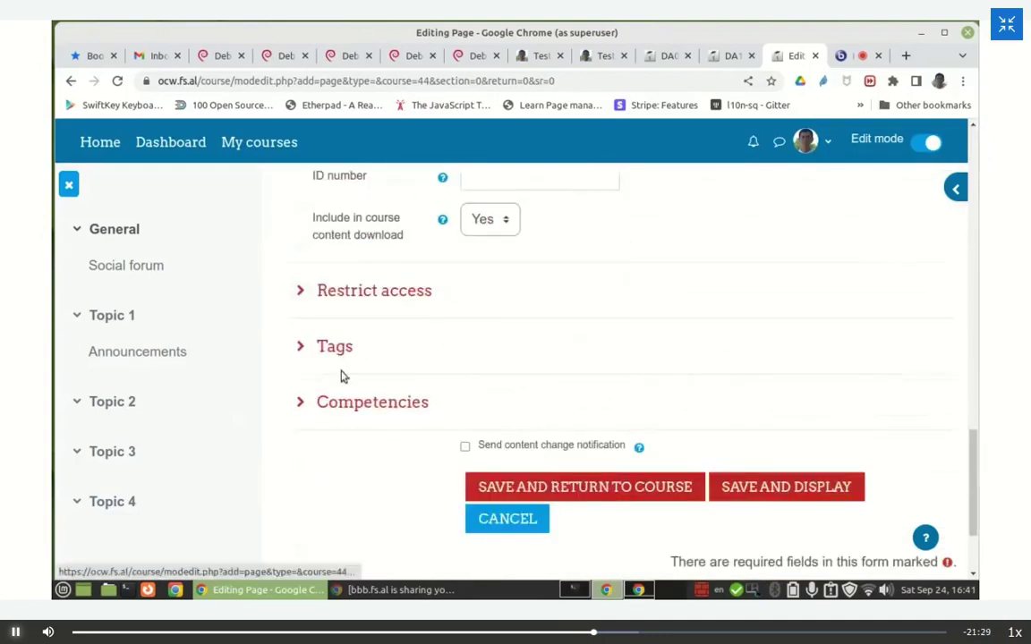
pyautogui.click(570, 486)
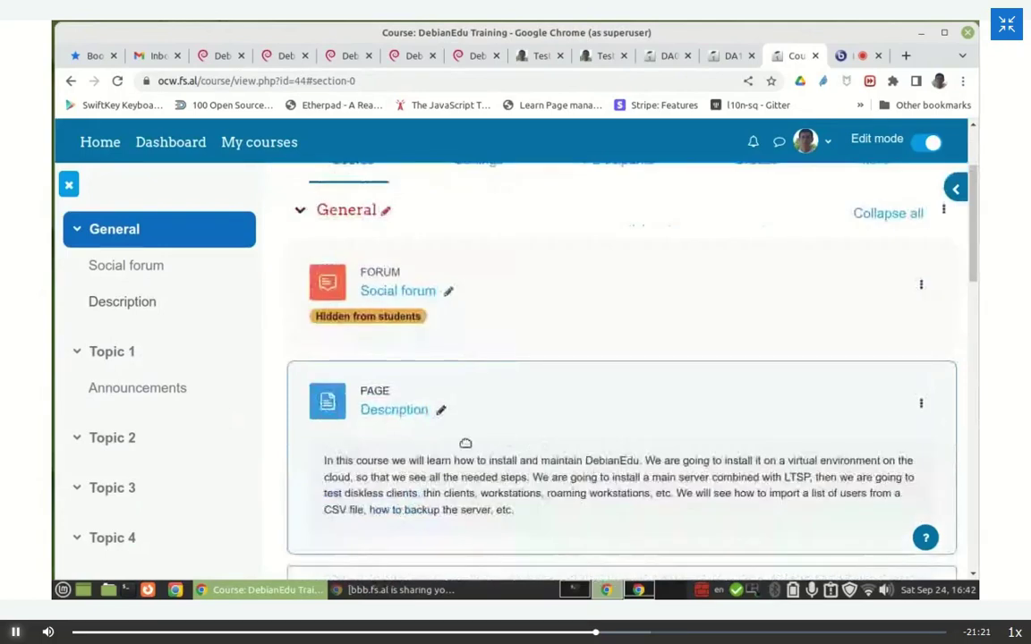
pyautogui.scroll(-2, 421, 399)
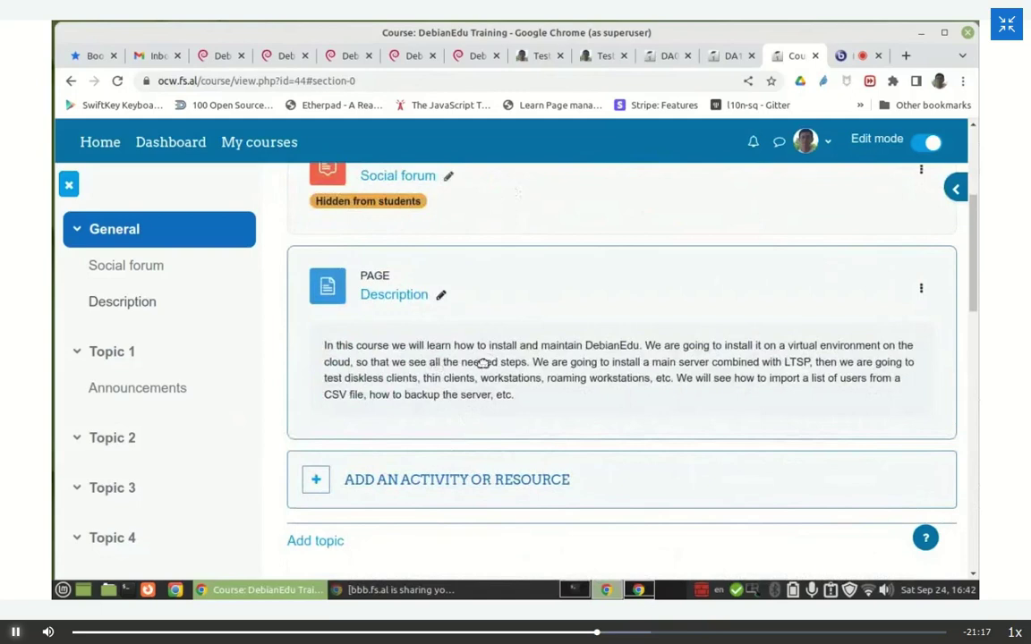
# Step: Open the "Description" page to check how its content displays, and return to the course page
pyautogui.click(393, 298)
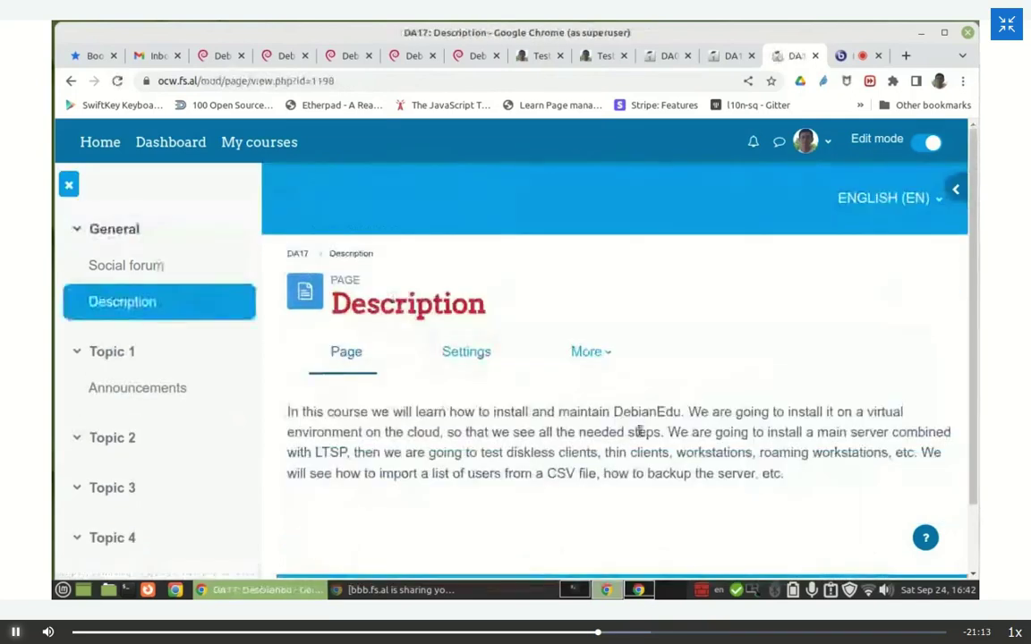
pyautogui.scroll(-2, 537, 376)
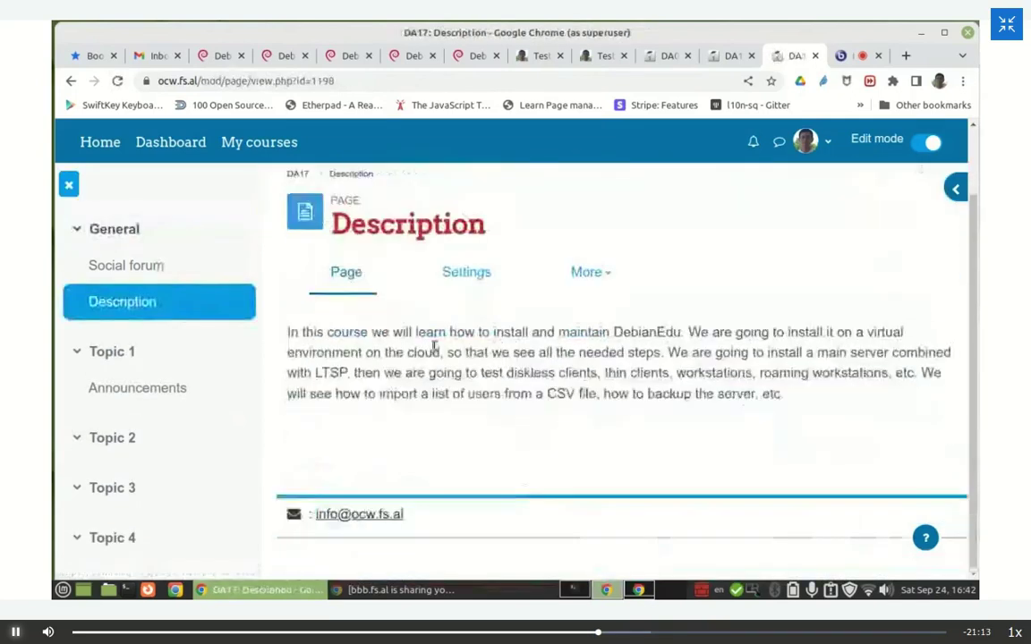
pyautogui.click(71, 81)
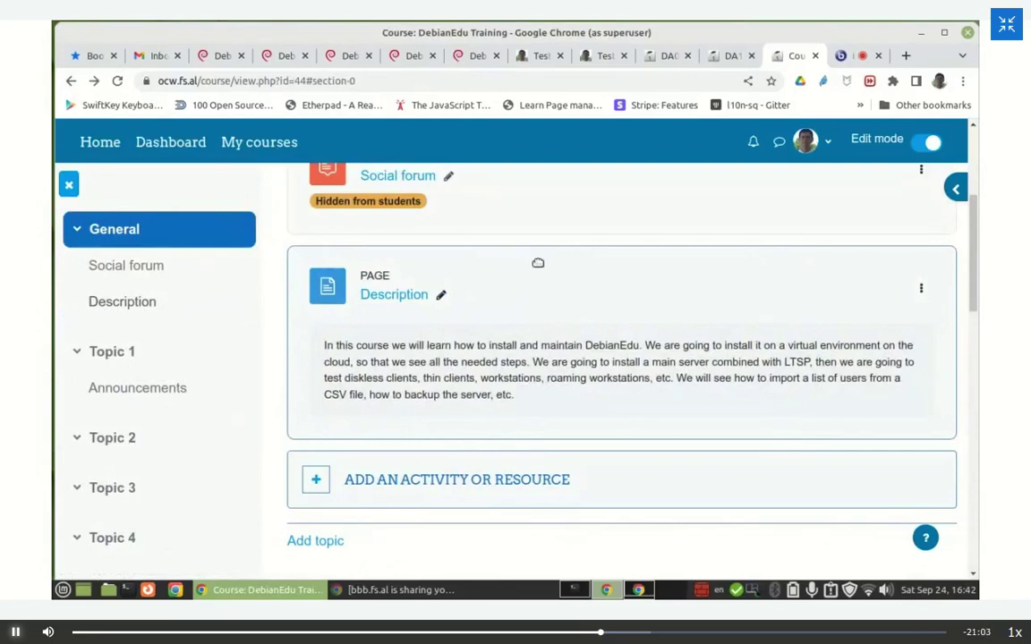
# Step: Rename the "Description" page in the General section to "Introduction"
pyautogui.click(441, 296)
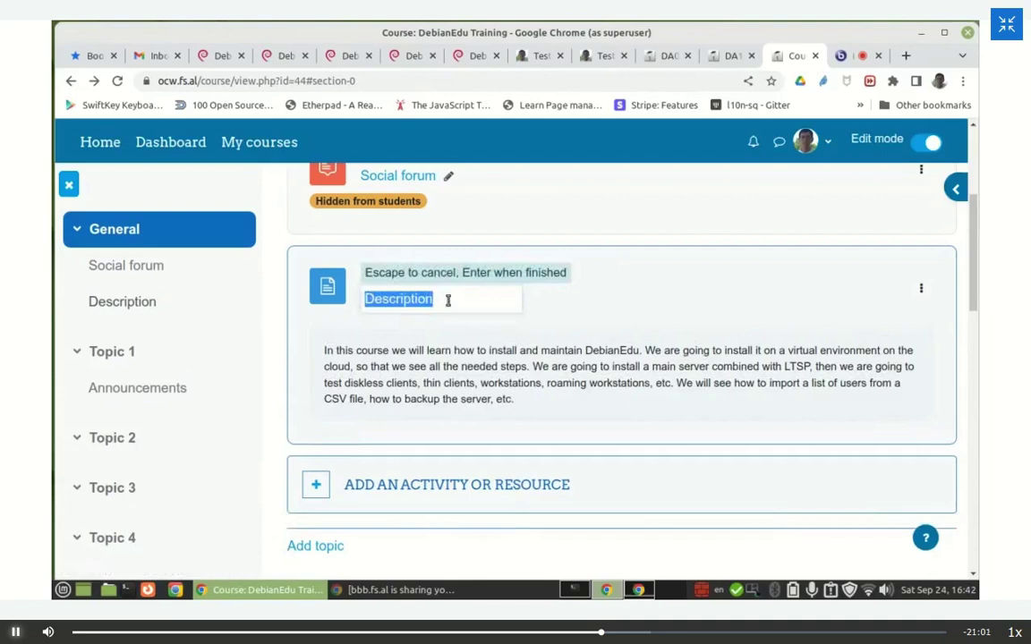
pyautogui.press('BackSpace')
pyautogui.write('Introduction')
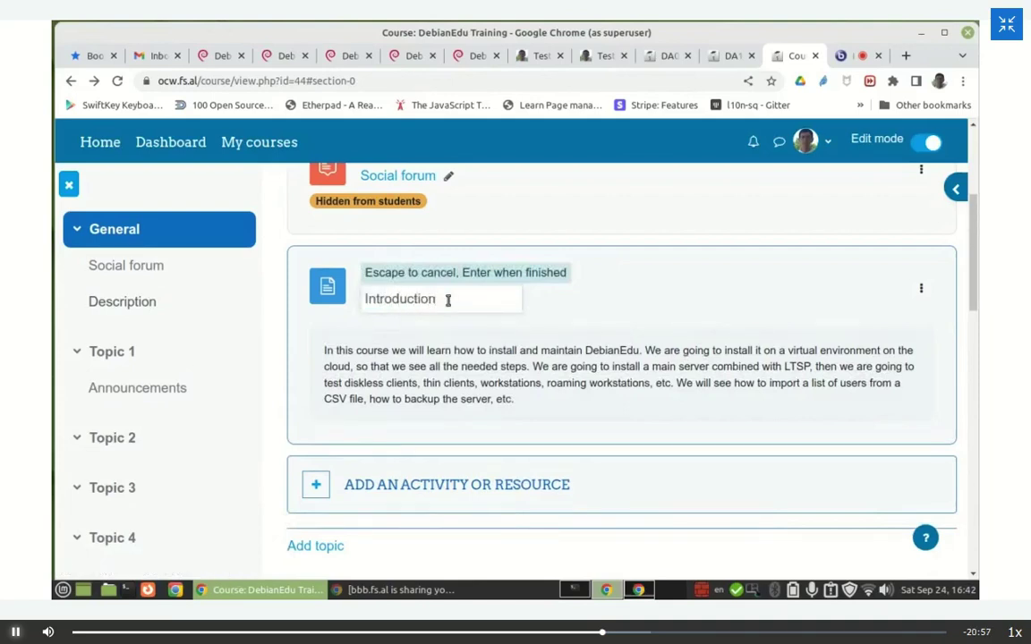
pyautogui.press('Return')
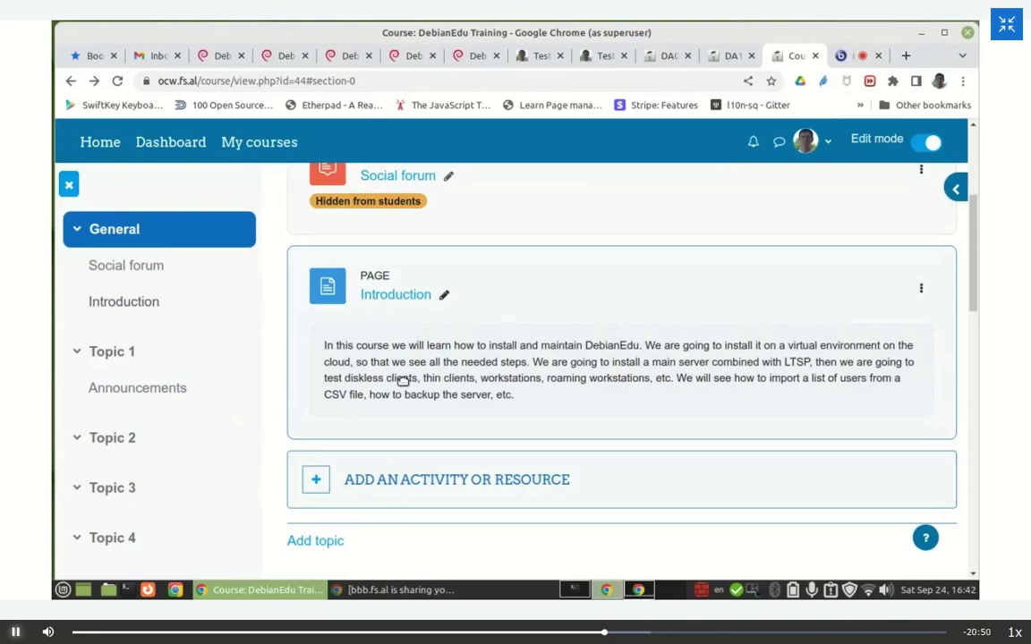
# Step: Close the spare DA00 browser tab and open the "How to Teach Online Courses" course in place of the DA17 participants list
pyautogui.click(729, 58)
pyautogui.click(688, 55)
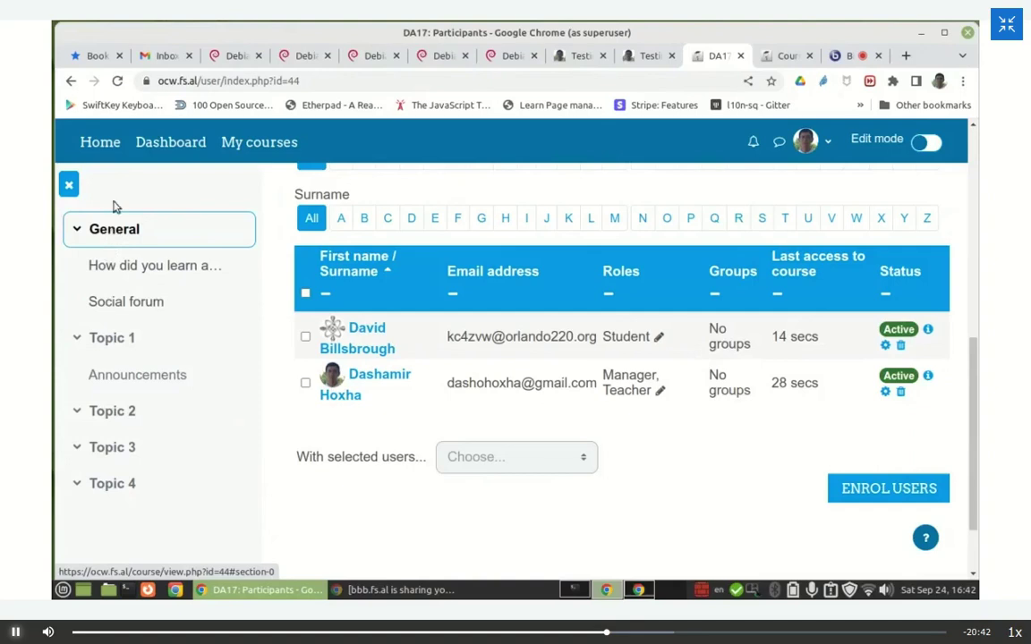
pyautogui.click(99, 142)
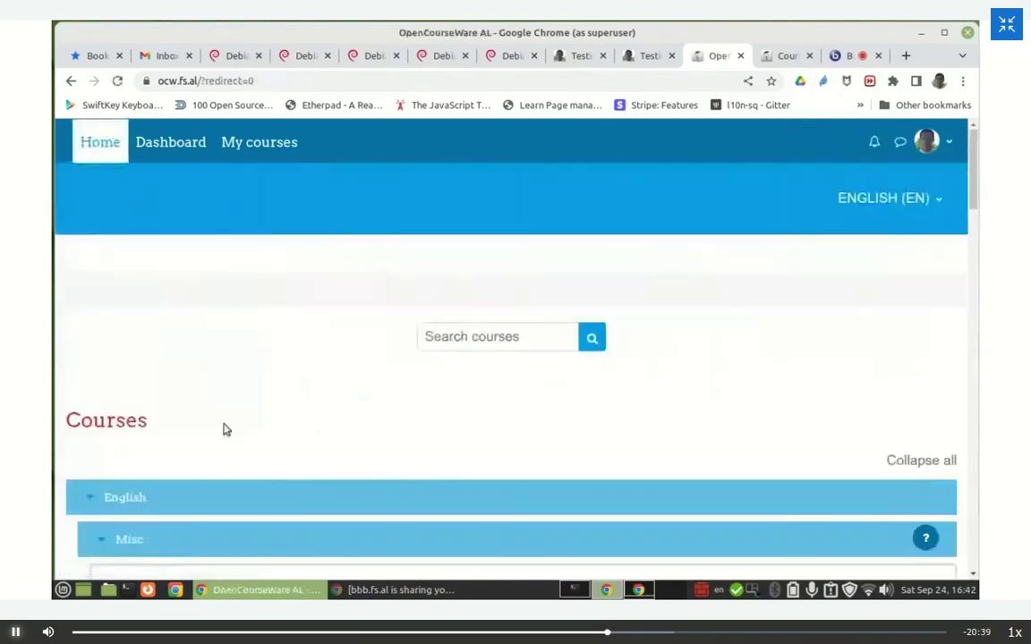
pyautogui.scroll(-2, 224, 425)
pyautogui.click(204, 395)
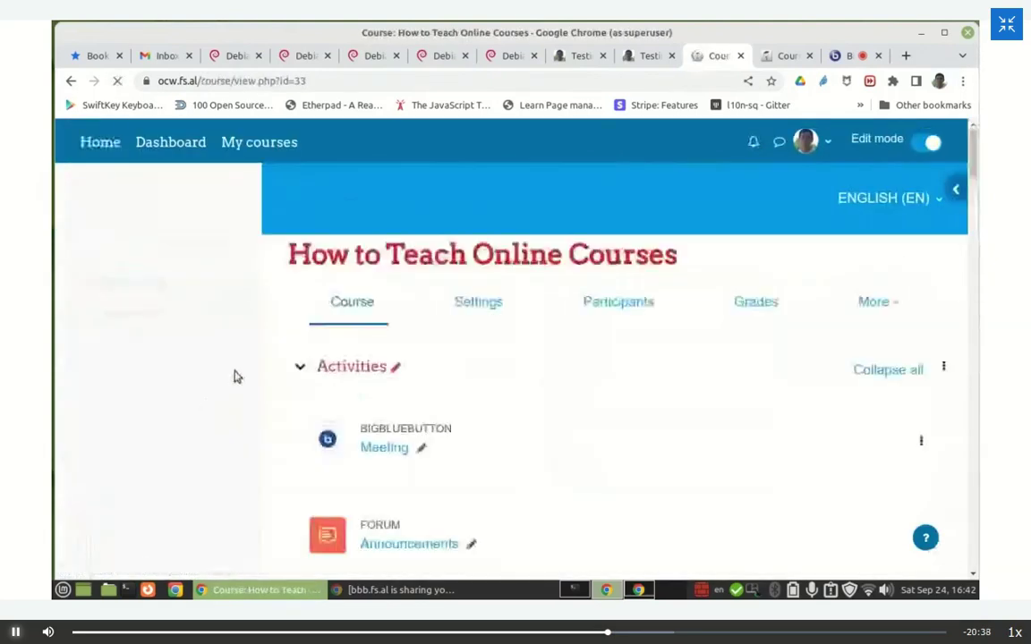
# Step: Open the "Outline" page from the course's Details section and examine its list of meetings
pyautogui.scroll(-8, 290, 362)
pyautogui.scroll(-6, 276, 362)
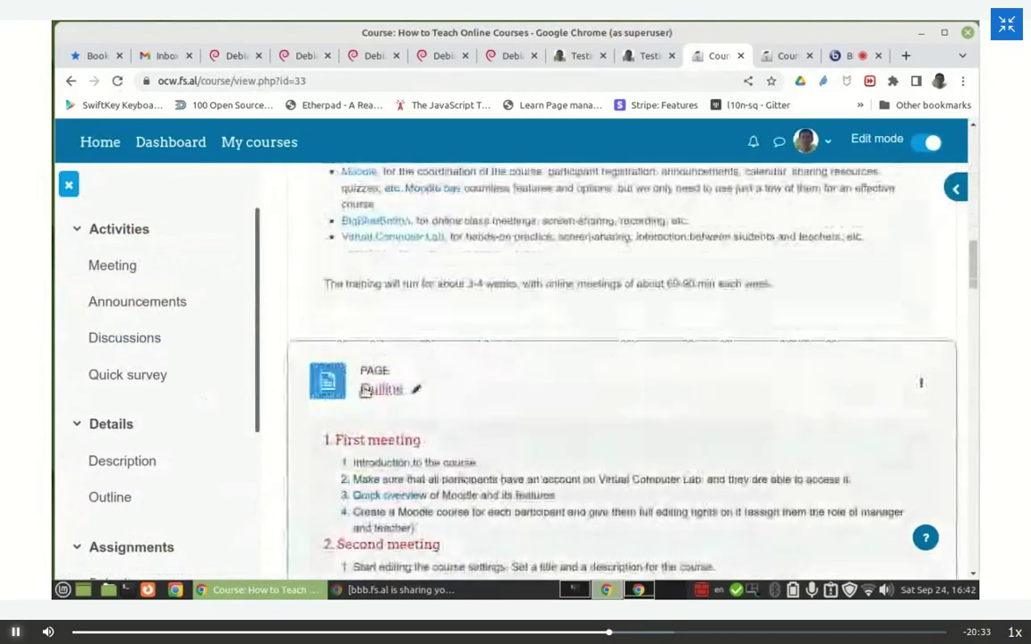
pyautogui.scroll(-1, 379, 405)
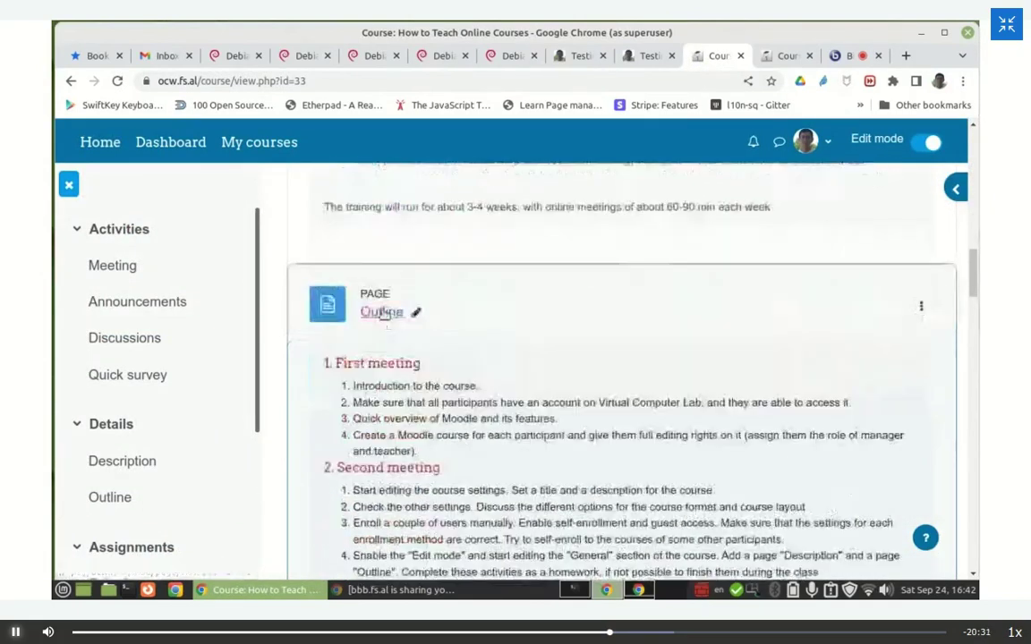
pyautogui.click(377, 319)
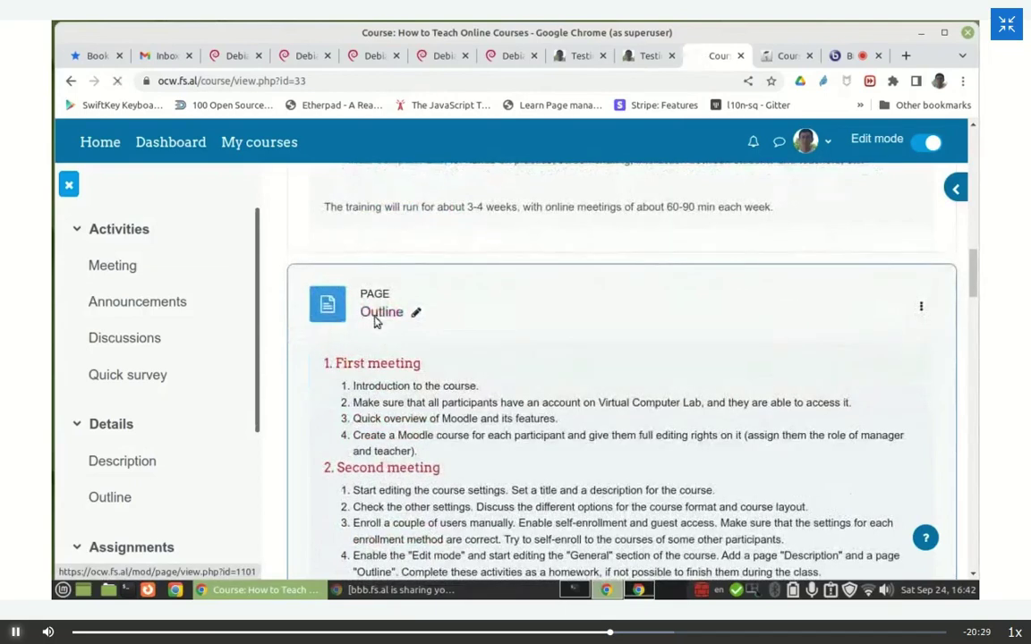
pyautogui.scroll(-2, 350, 361)
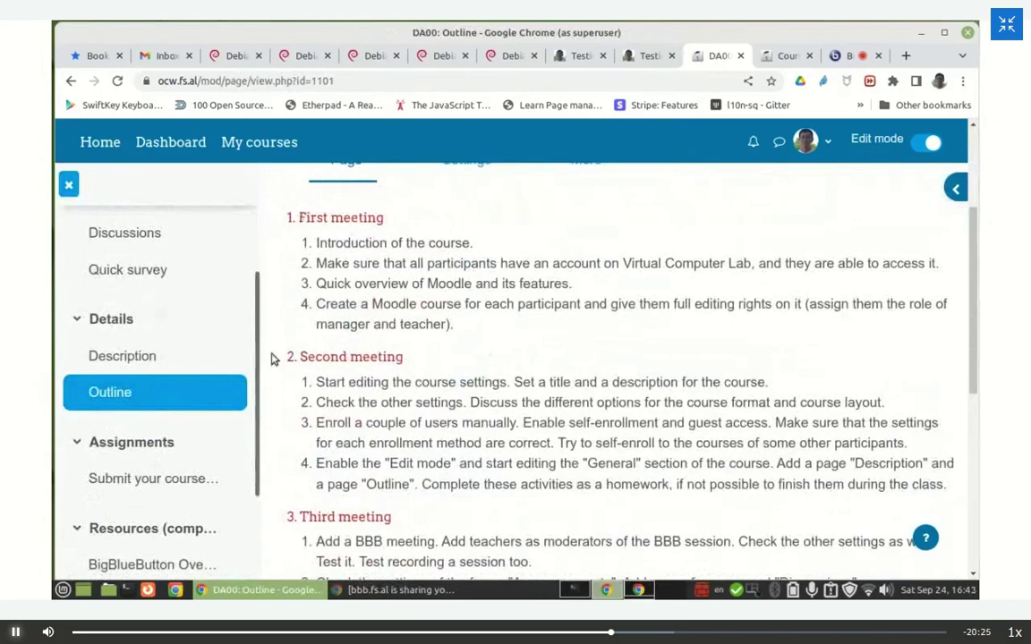
pyautogui.scroll(2, 436, 422)
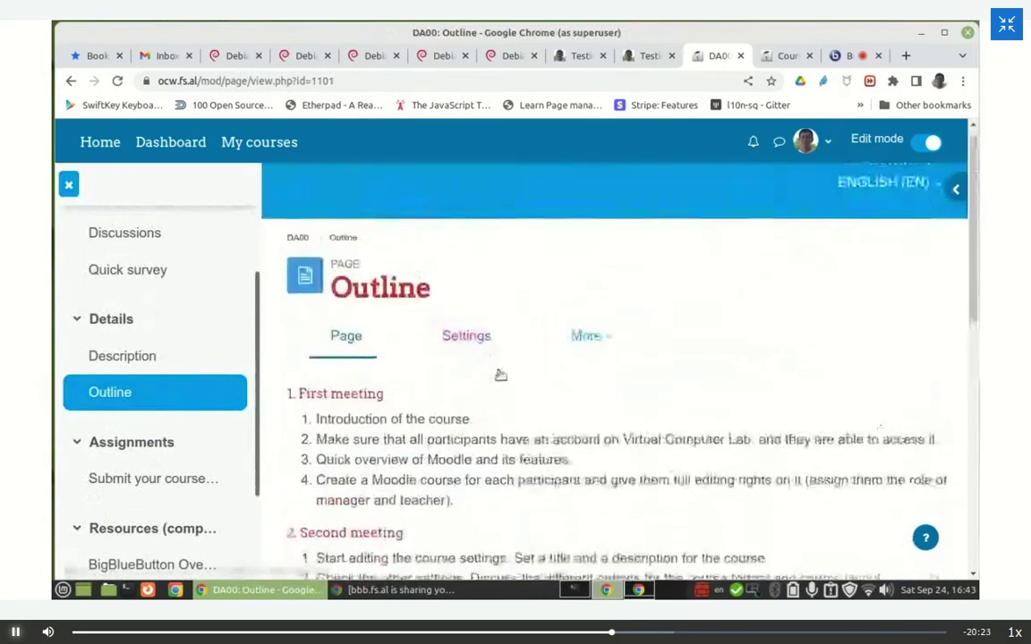
pyautogui.scroll(-1, 501, 375)
# Step: Compare the DebianEdu Training course with the second meeting's tasks in the outline, highlighting the page name "Outline"
pyautogui.click(786, 56)
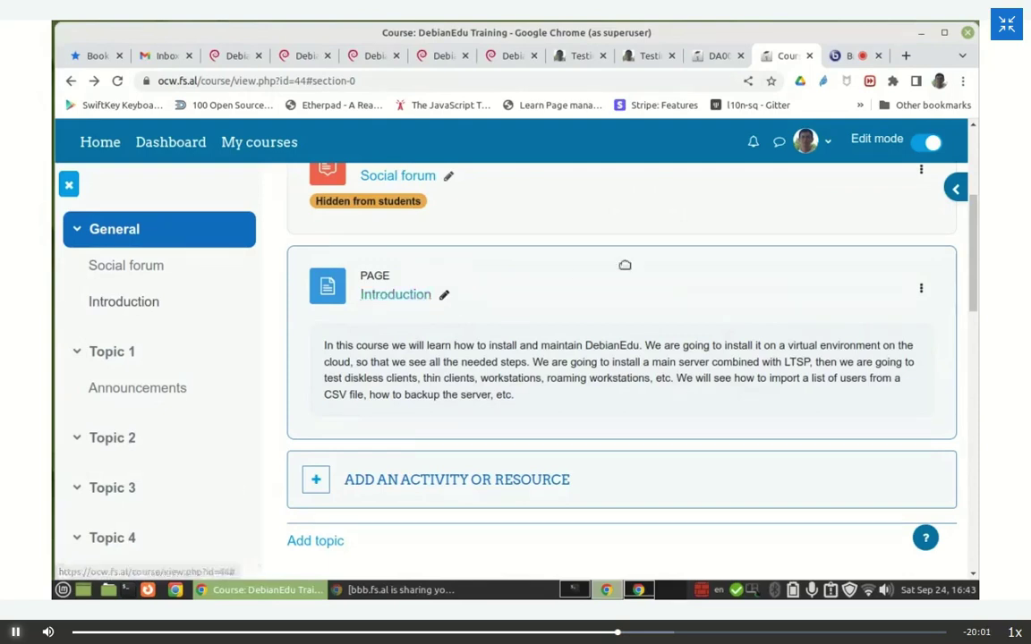
pyautogui.click(709, 57)
pyautogui.scroll(-3, 349, 340)
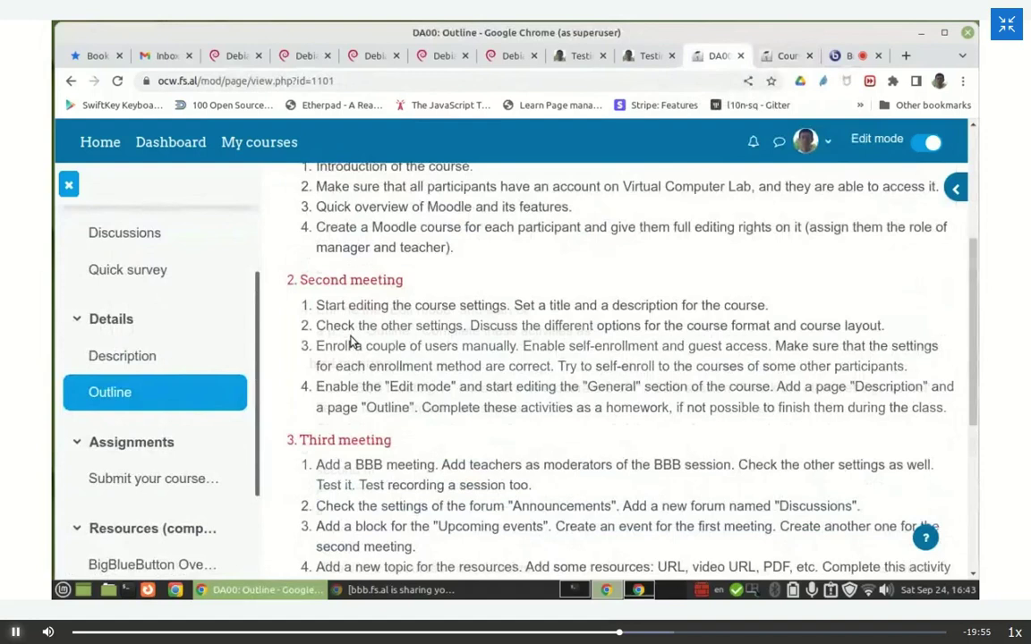
pyautogui.scroll(-2, 358, 338)
pyautogui.doubleClick(367, 330)
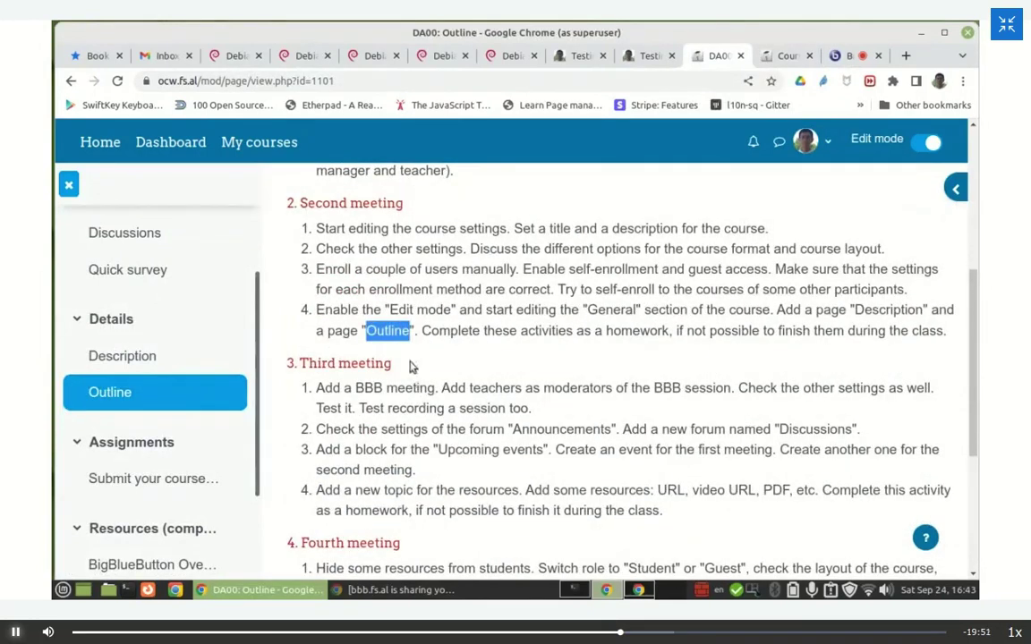
# Step: Add a new Page resource named "Outline" to the General section of the DebianEdu Training course
pyautogui.click(784, 55)
pyautogui.scroll(2, 587, 282)
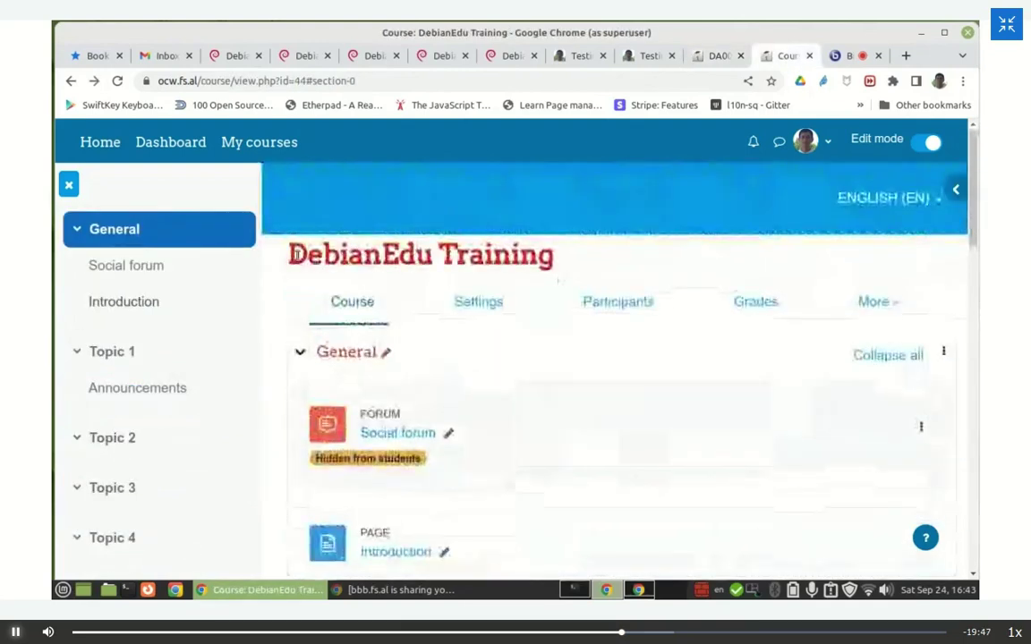
pyautogui.scroll(-4, 543, 403)
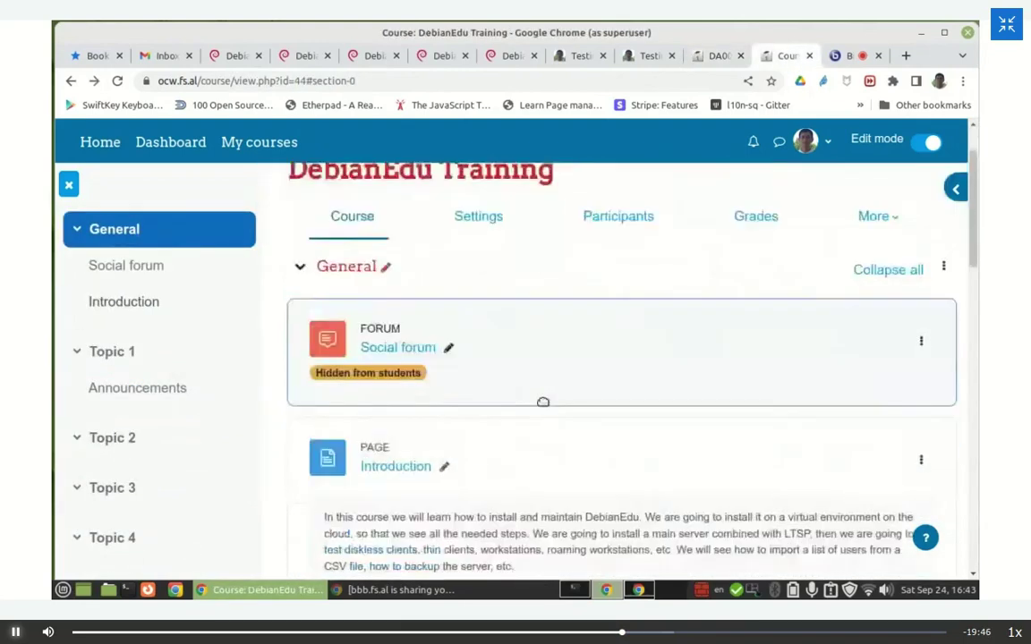
pyautogui.scroll(-2, 541, 389)
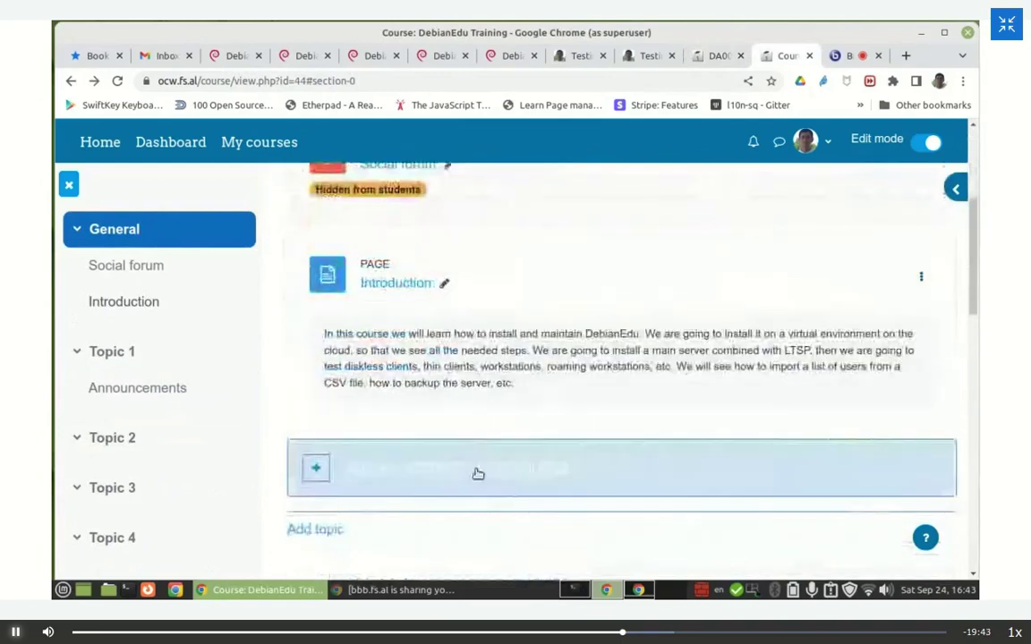
pyautogui.click(472, 469)
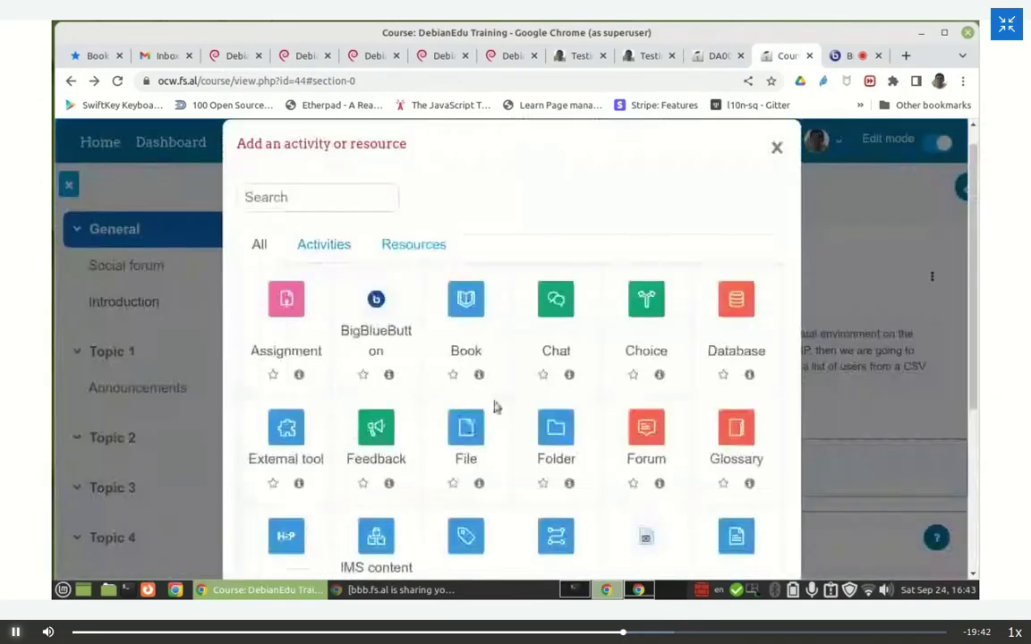
pyautogui.click(399, 247)
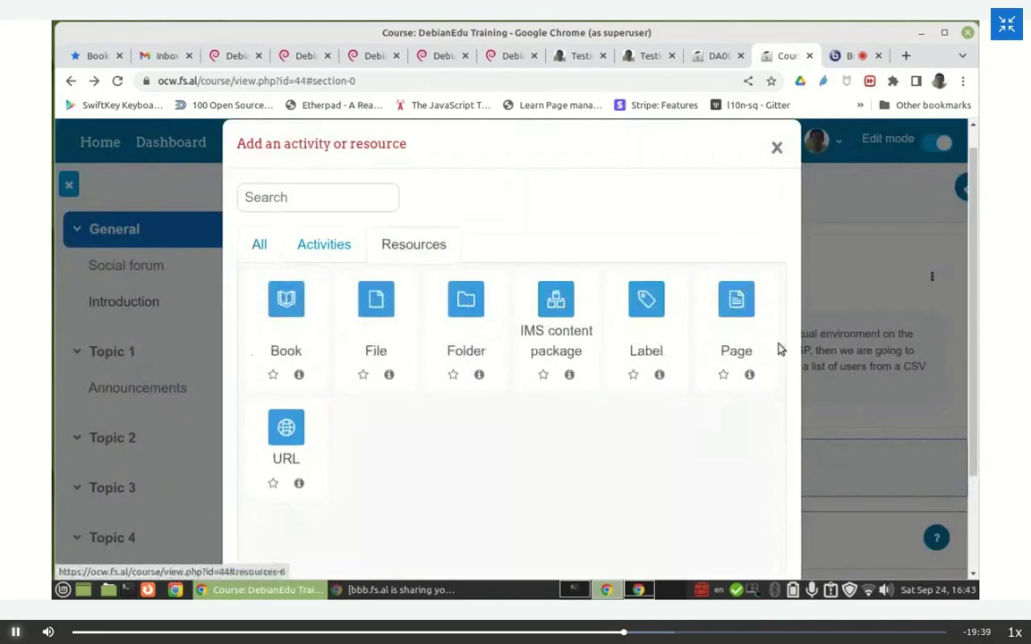
pyautogui.click(726, 356)
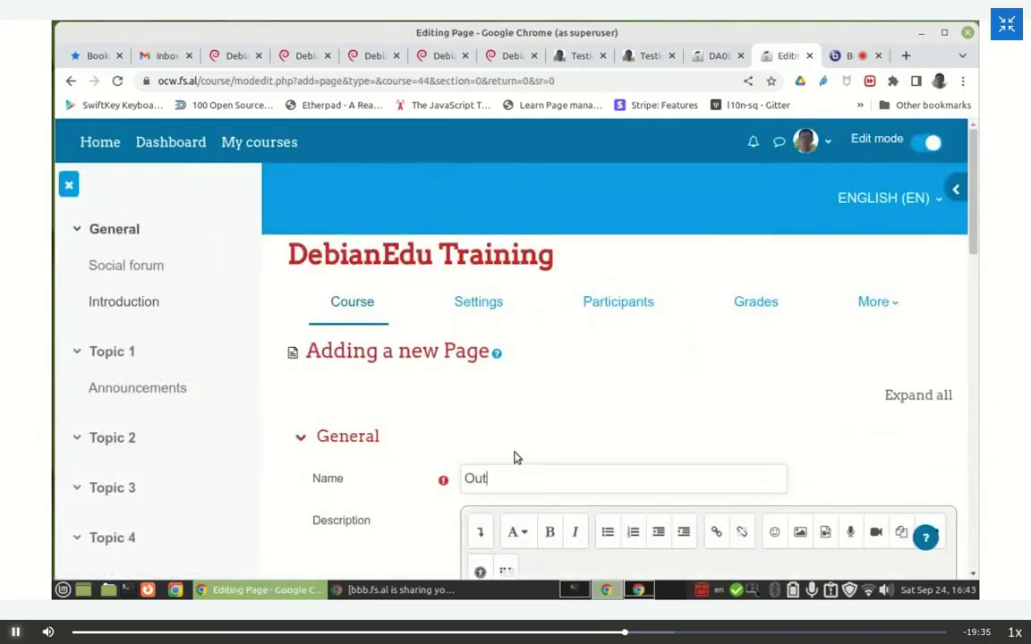
# Step: Try to save the "Outline" page and return to the course without entering any page content
pyautogui.scroll(-8, 426, 444)
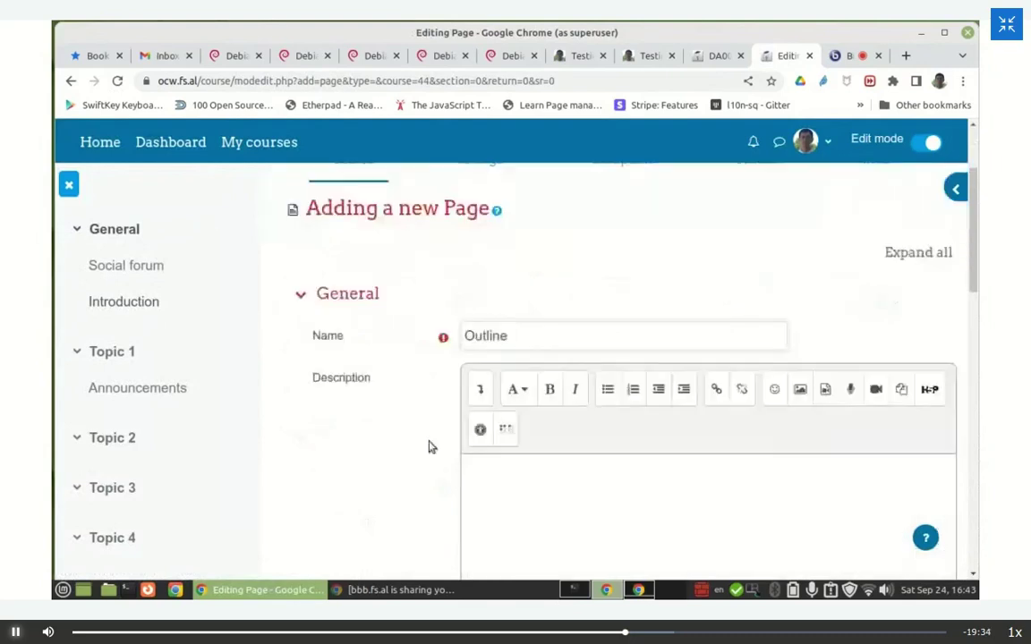
pyautogui.scroll(-6, 404, 453)
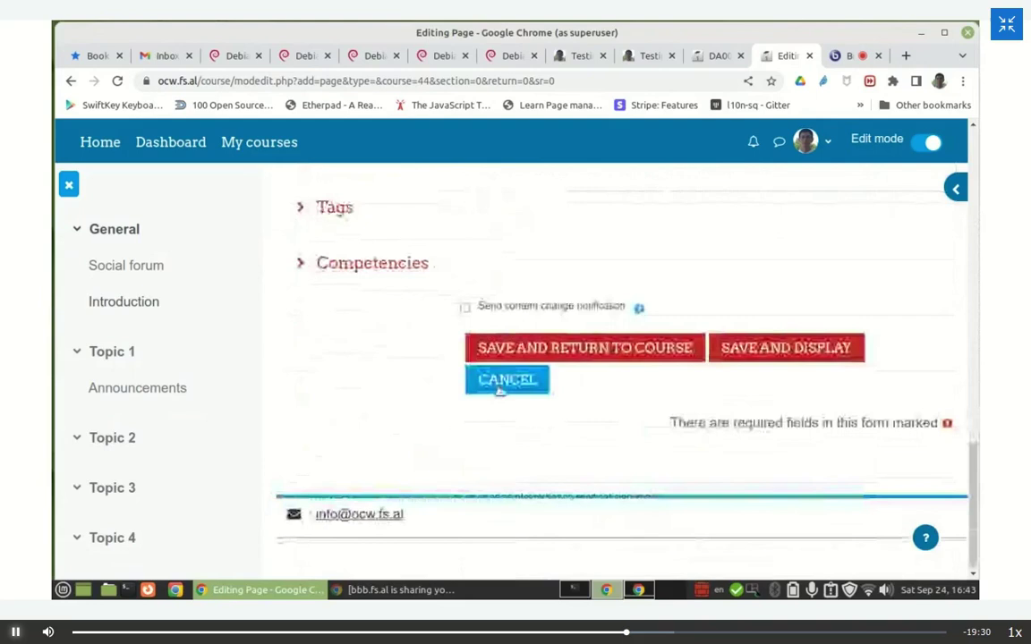
pyautogui.click(552, 349)
pyautogui.scroll(-3, 433, 333)
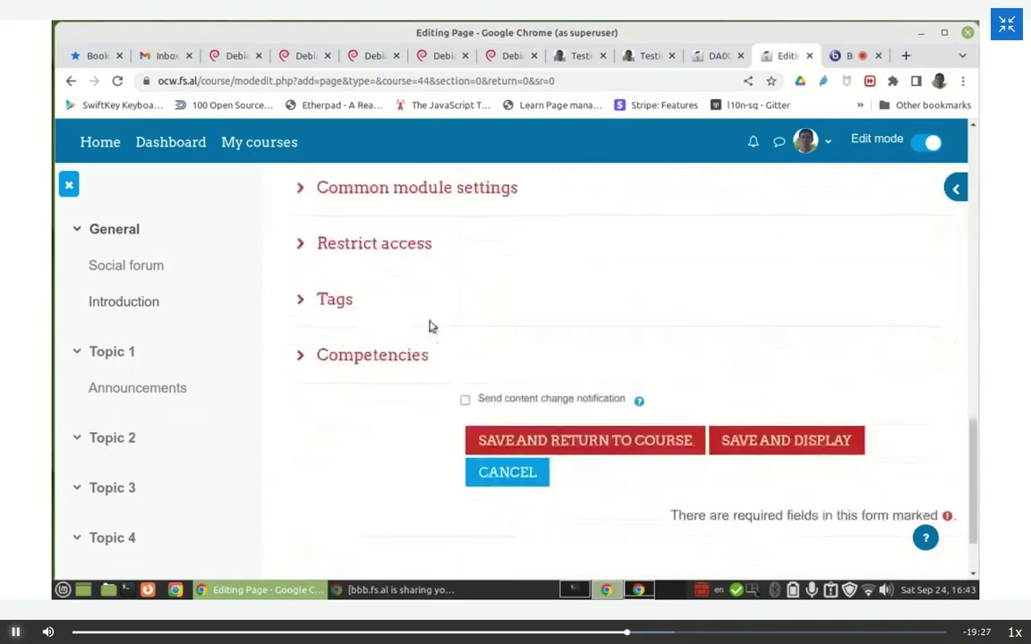
# Step: Enter the page content as three separate lines: "1. First meeting", "2. Second meeting" and "3. Third meeting"
pyautogui.scroll(6, 429, 327)
pyautogui.click(499, 441)
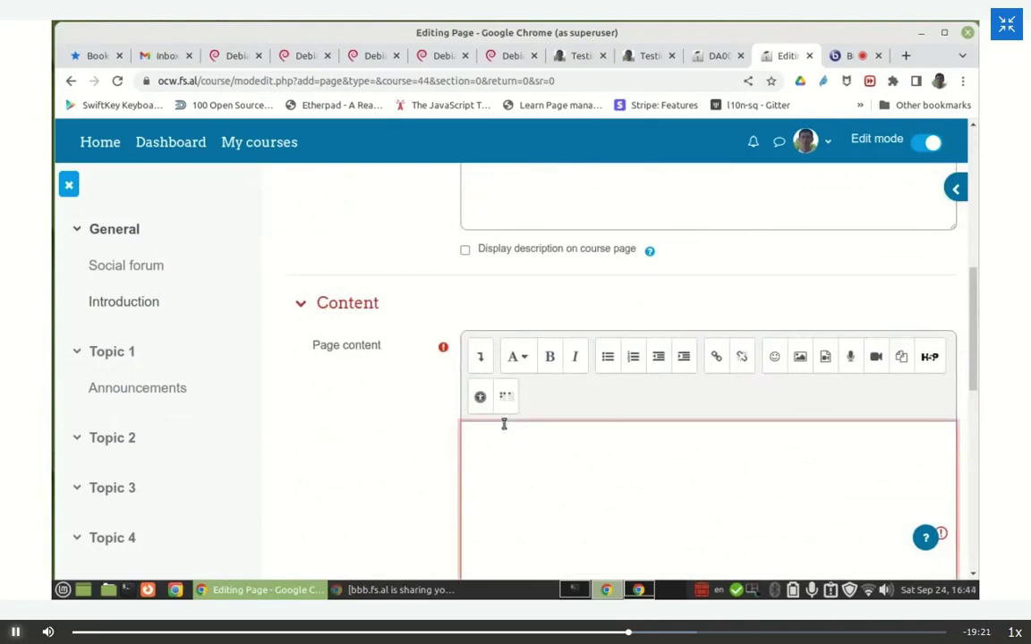
pyautogui.write('1. F')
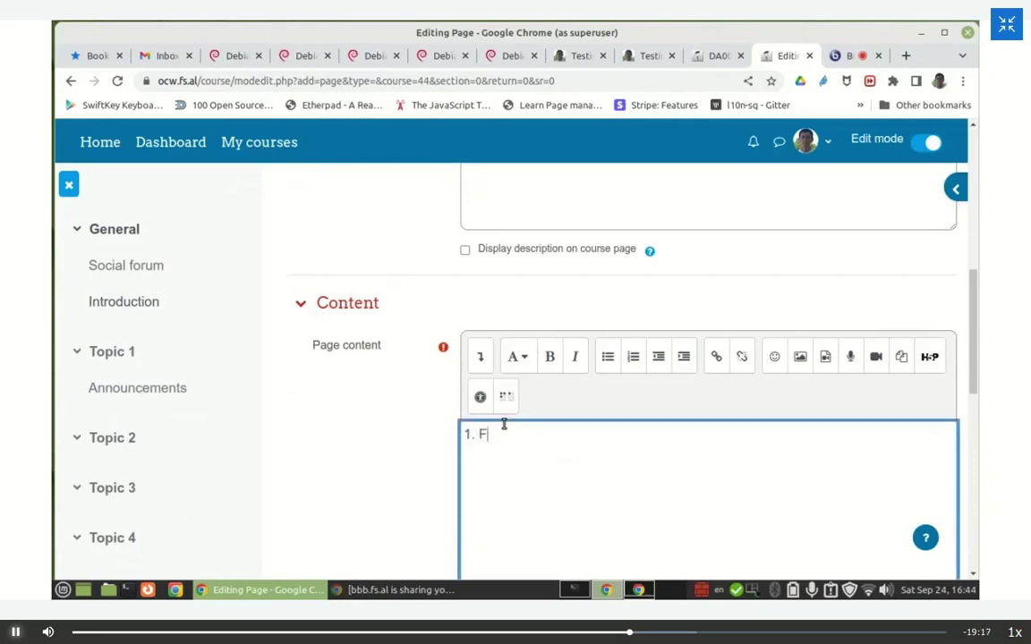
pyautogui.write('irst meeting 2.')
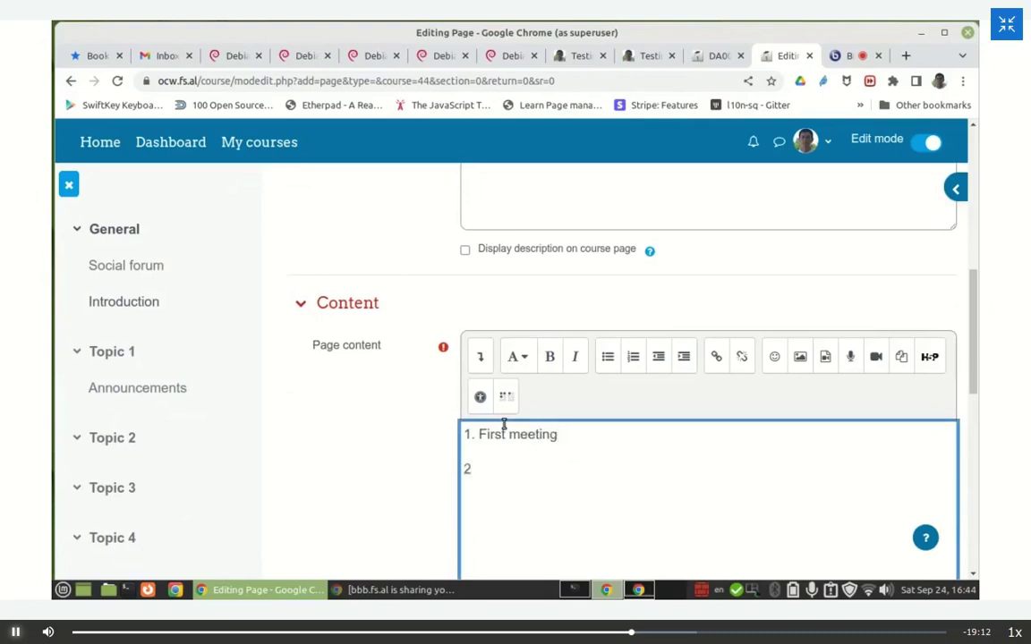
pyautogui.write(' Second meeting 3. ')
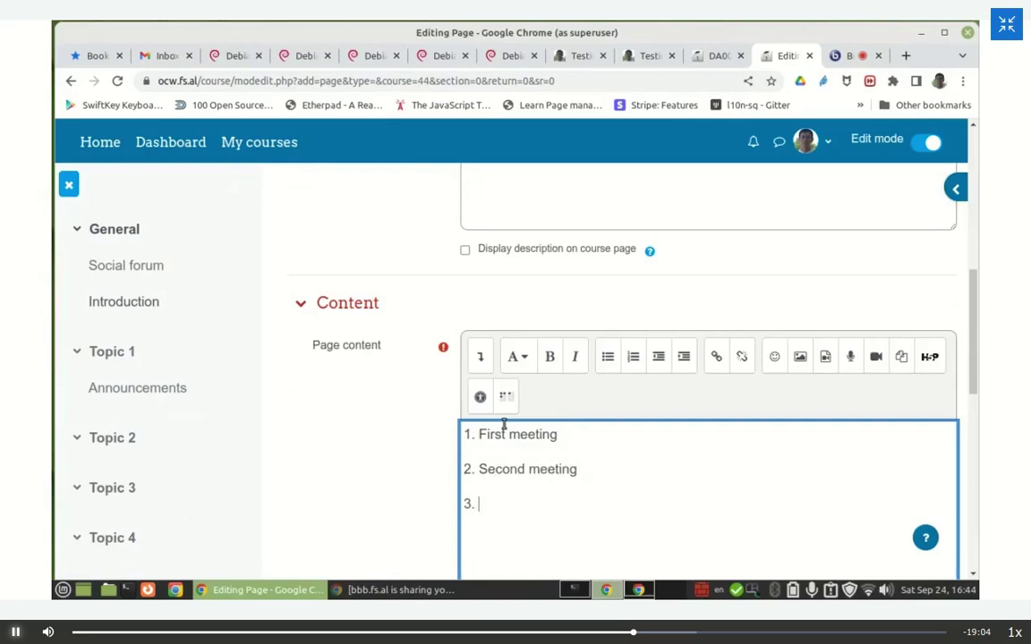
pyautogui.write('Third meeting')
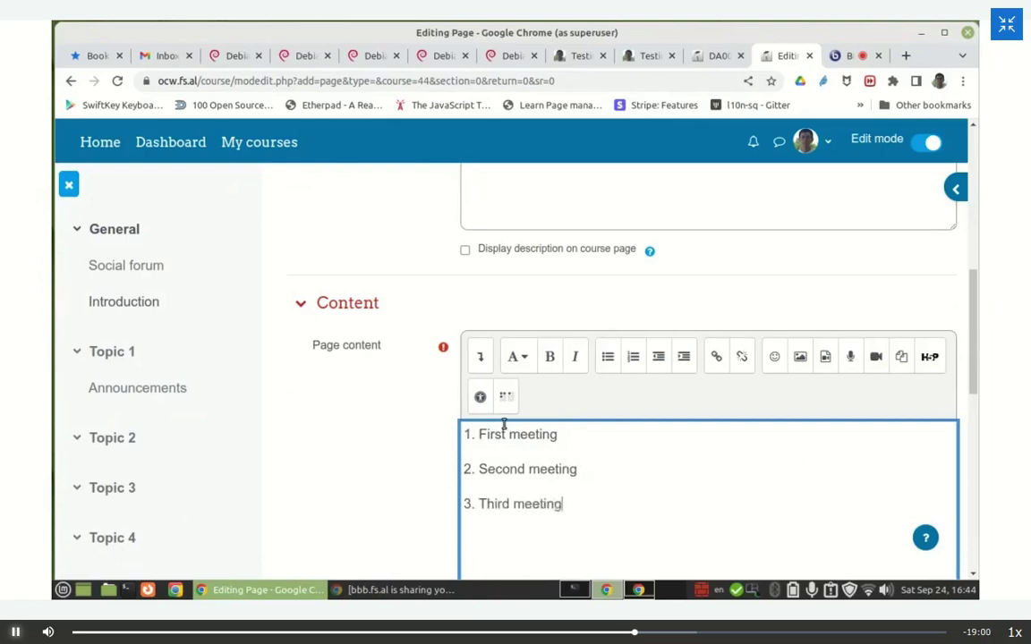
pyautogui.click(526, 433)
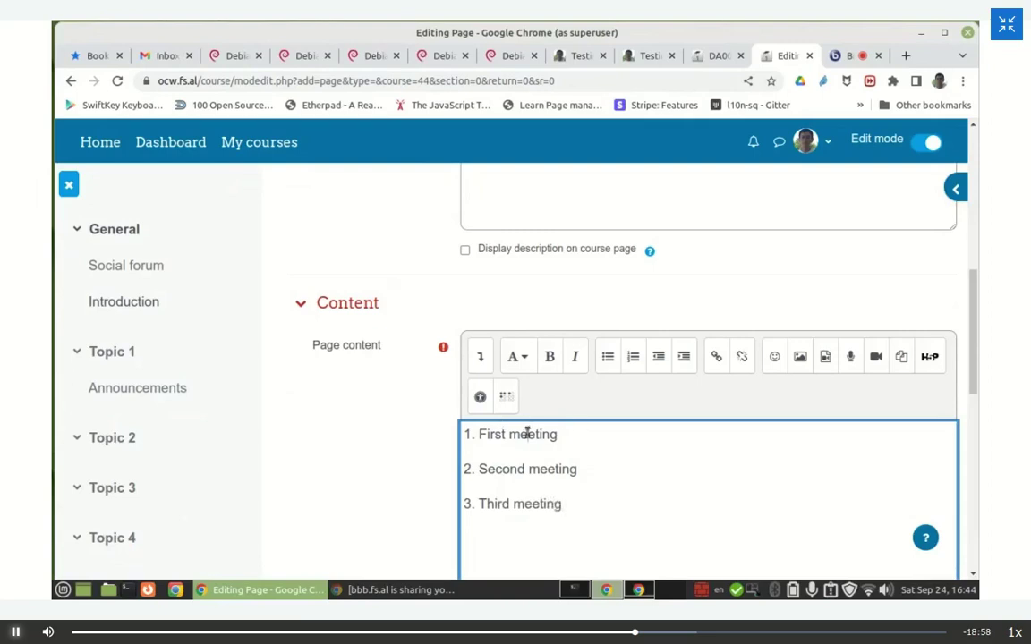
# Step: Format the "1. First meeting", "2. Second meeting" and "3. Third meeting" lines of the page content as small headings
pyautogui.click(518, 357)
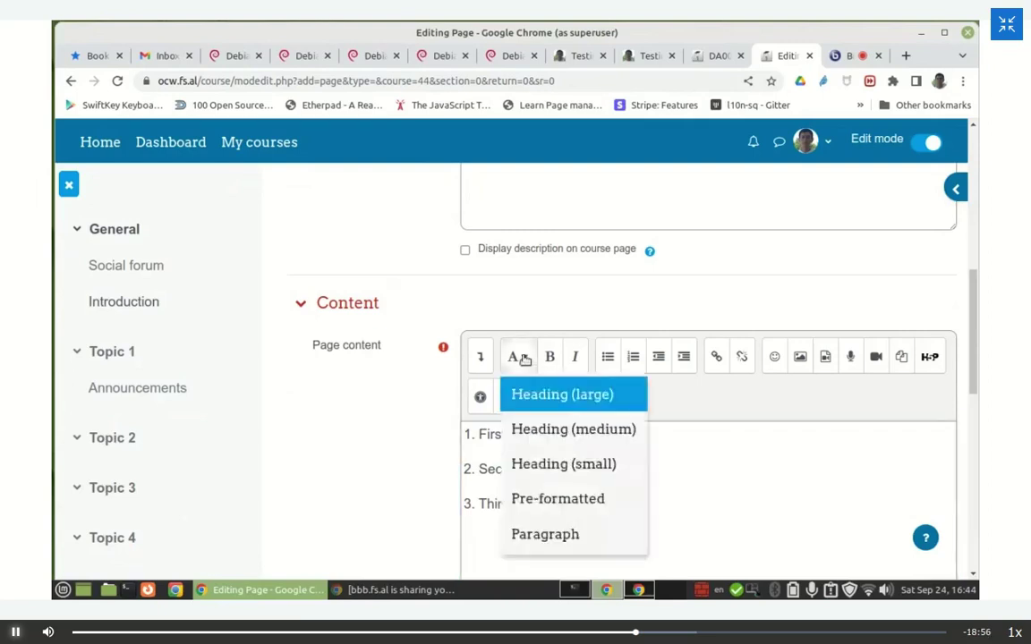
pyautogui.click(553, 465)
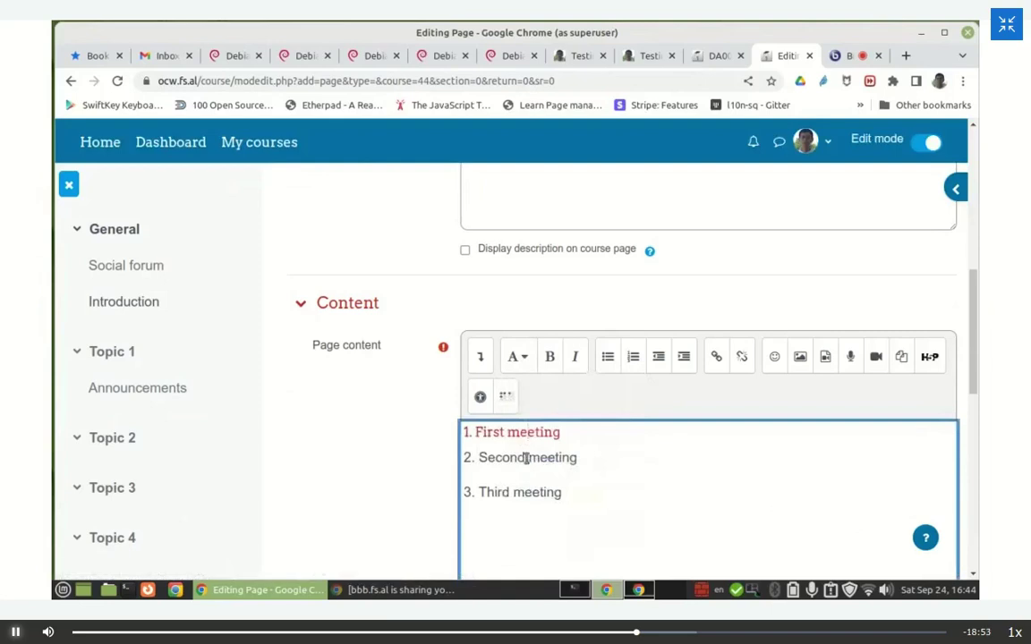
pyautogui.click(519, 357)
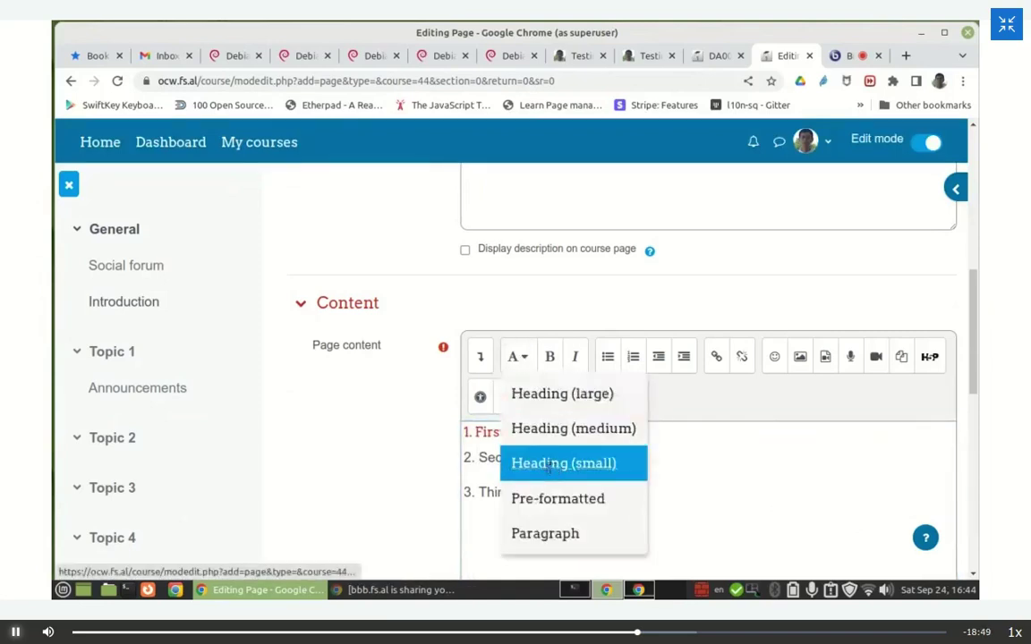
pyautogui.click(555, 466)
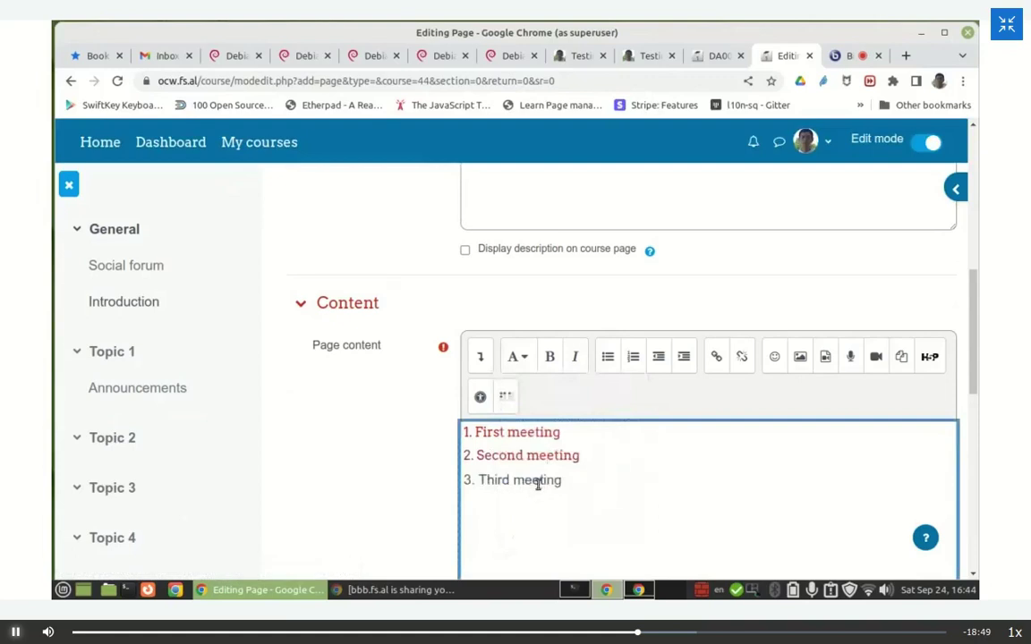
pyautogui.click(520, 358)
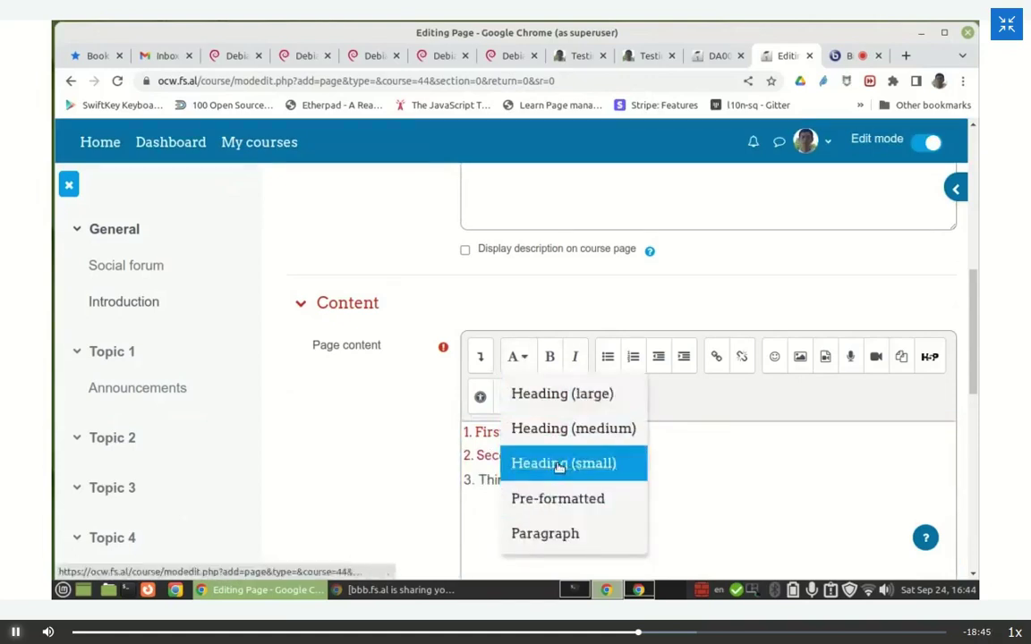
pyautogui.click(556, 463)
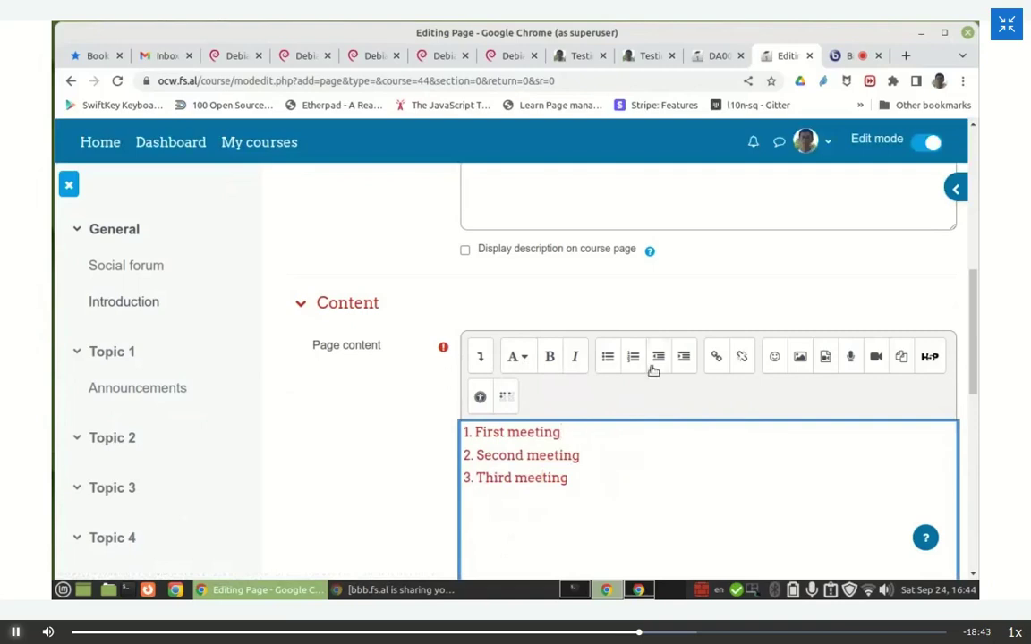
# Step: Under the "1. First meeting" heading, add a numbered list with "Install the main server", "Test a diskless client" and "Test a thin client"
pyautogui.press('Return')
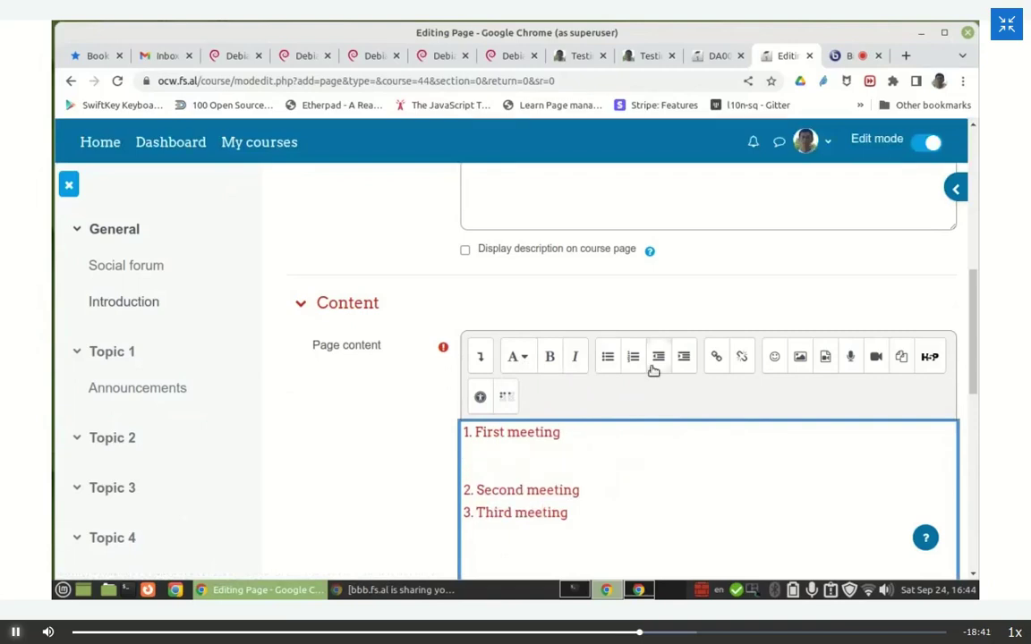
pyautogui.write('Install main se')
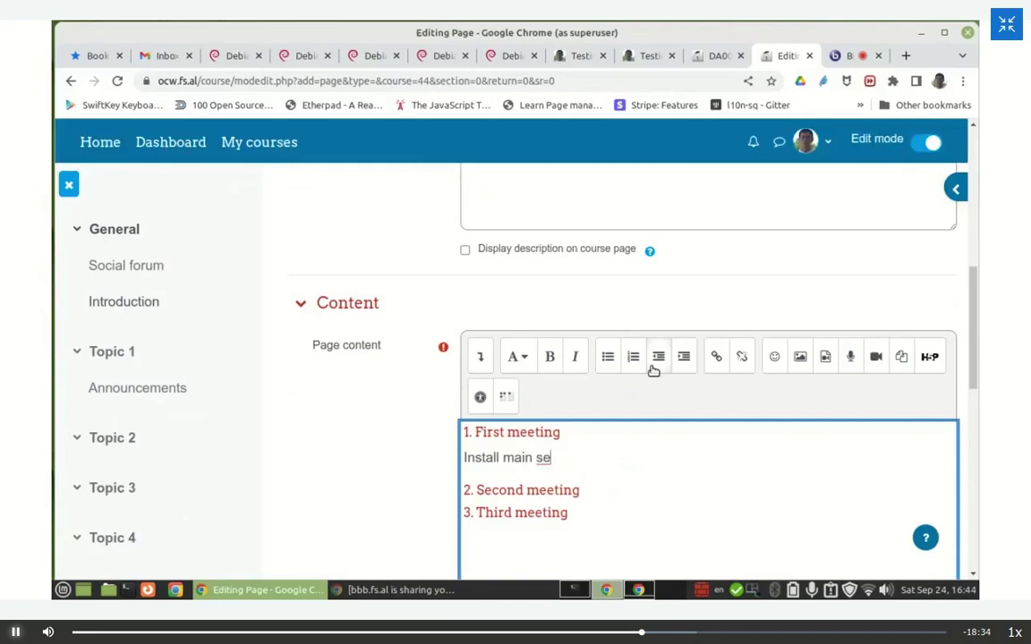
pyautogui.write('e ')
pyautogui.write('the')
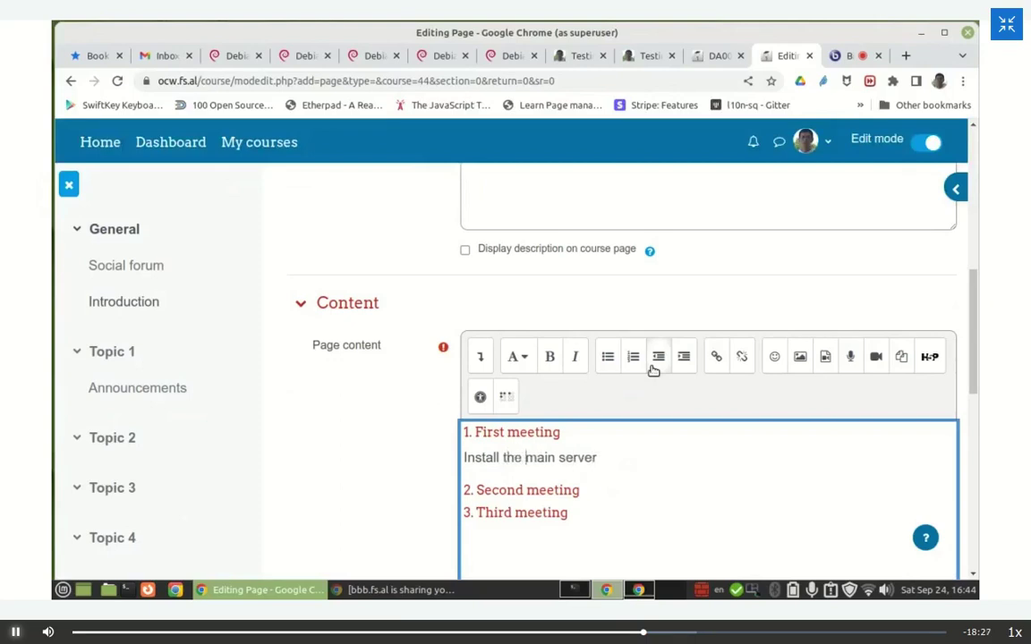
pyautogui.click(607, 454)
pyautogui.press('Return')
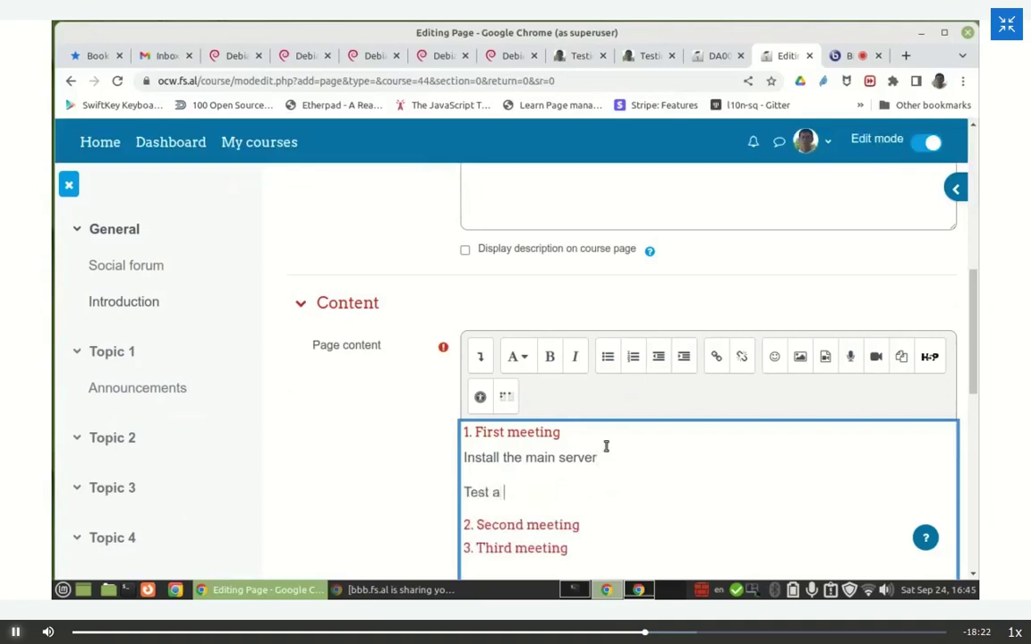
pyautogui.write('Test a diskless client')
pyautogui.press('Return')
pyautogui.write('Test a thin clien')
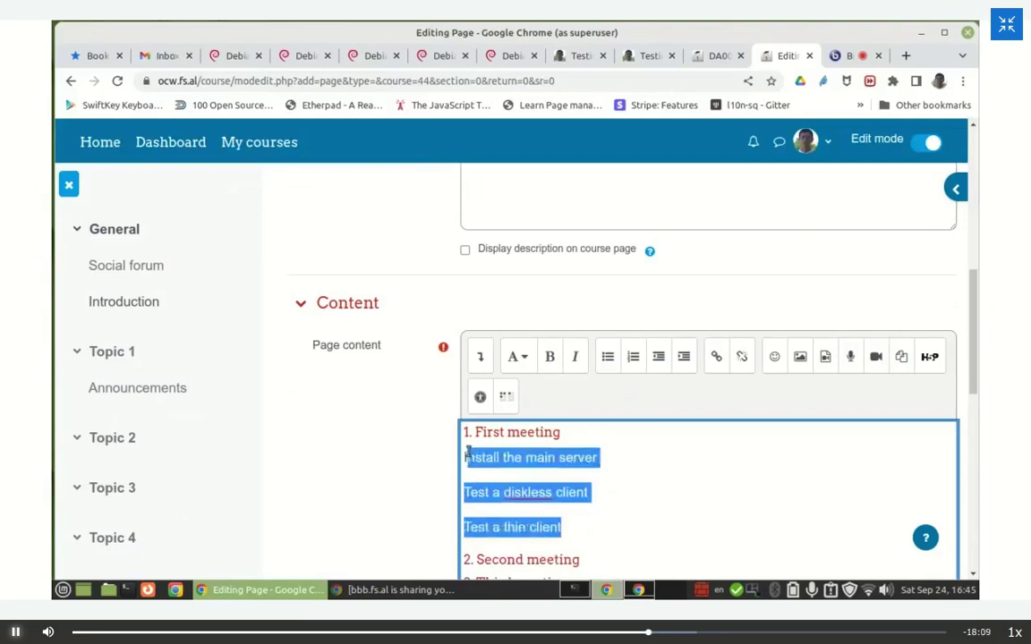
pyautogui.click(633, 357)
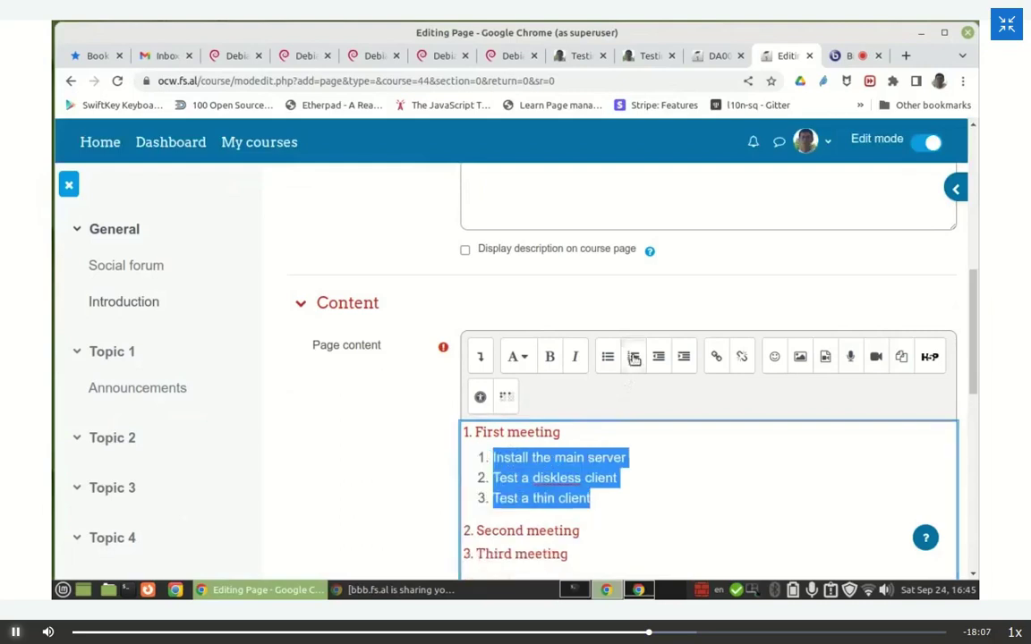
pyautogui.click(674, 485)
# Step: Save the "Outline" page and return to the course
pyautogui.scroll(-6, 537, 394)
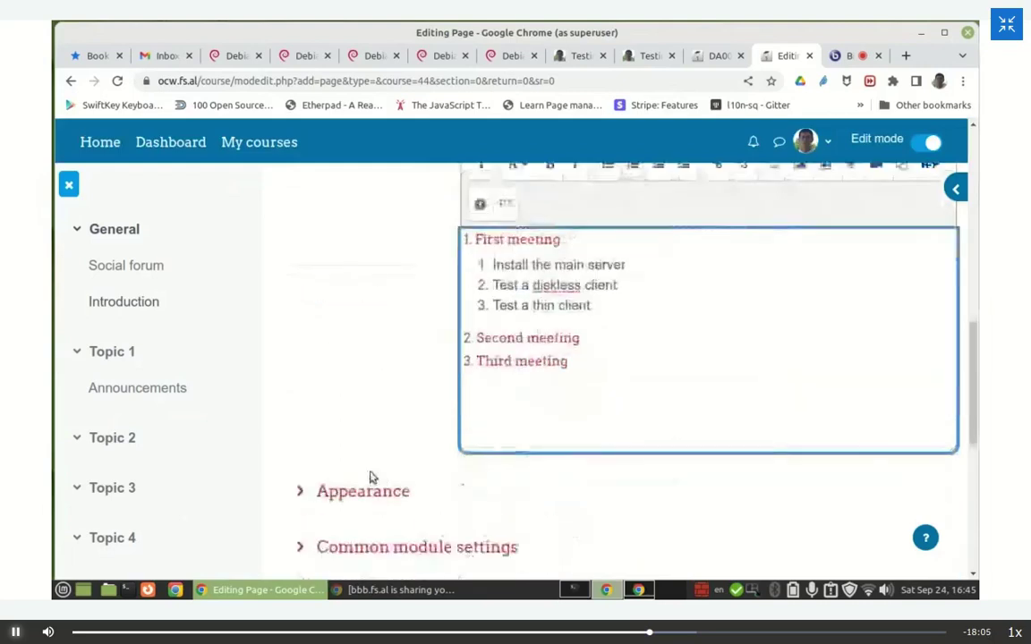
pyautogui.scroll(-3, 528, 399)
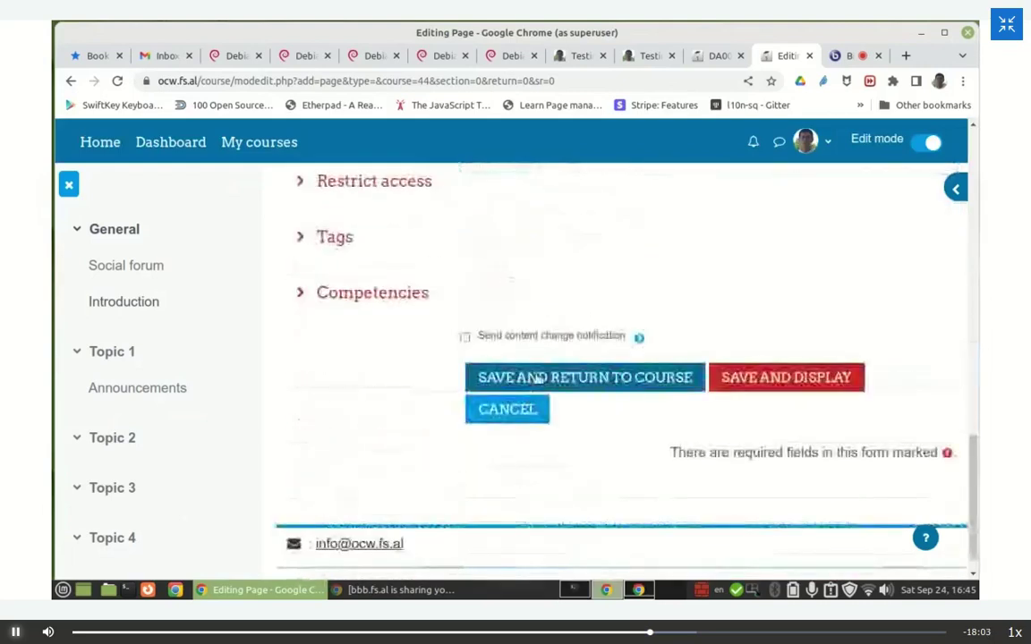
pyautogui.click(540, 380)
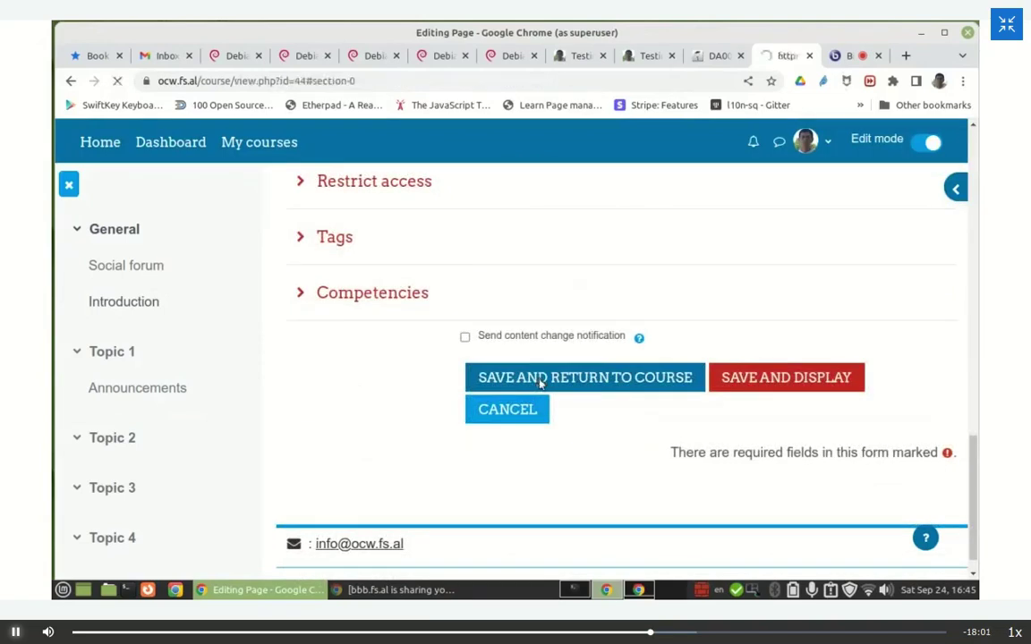
# Step: View the saved "Outline" page from the General section, and open its settings for editing
pyautogui.scroll(-3, 528, 359)
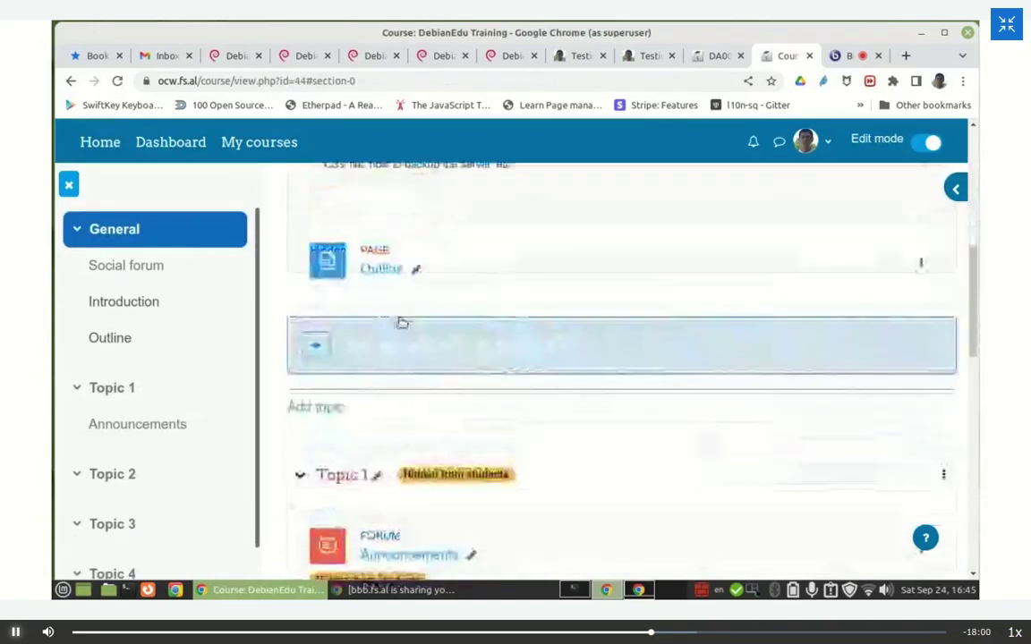
pyautogui.click(379, 269)
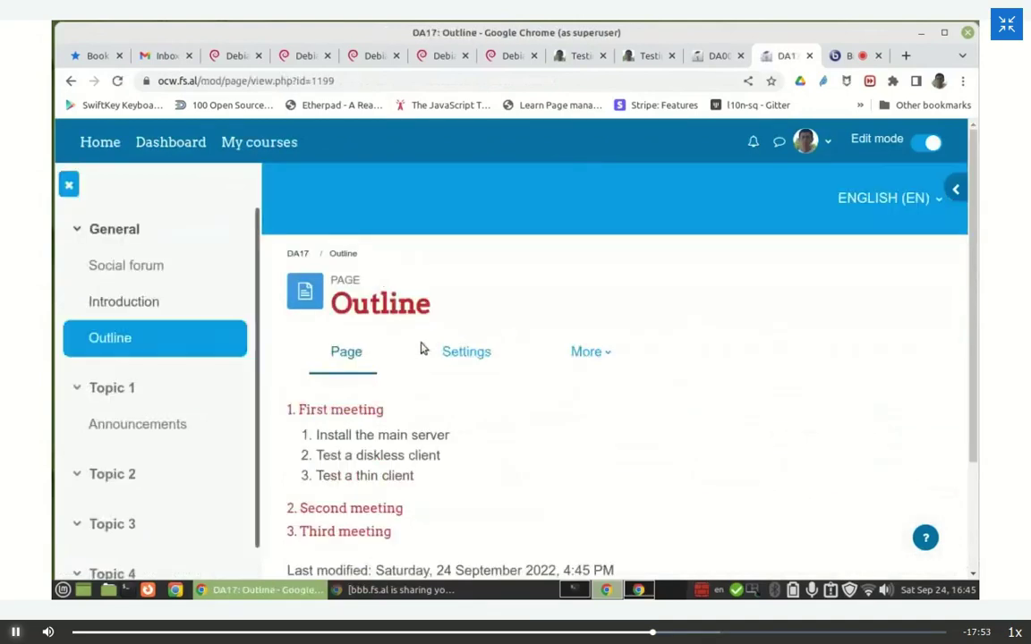
pyautogui.scroll(-3, 412, 394)
pyautogui.scroll(1, 402, 383)
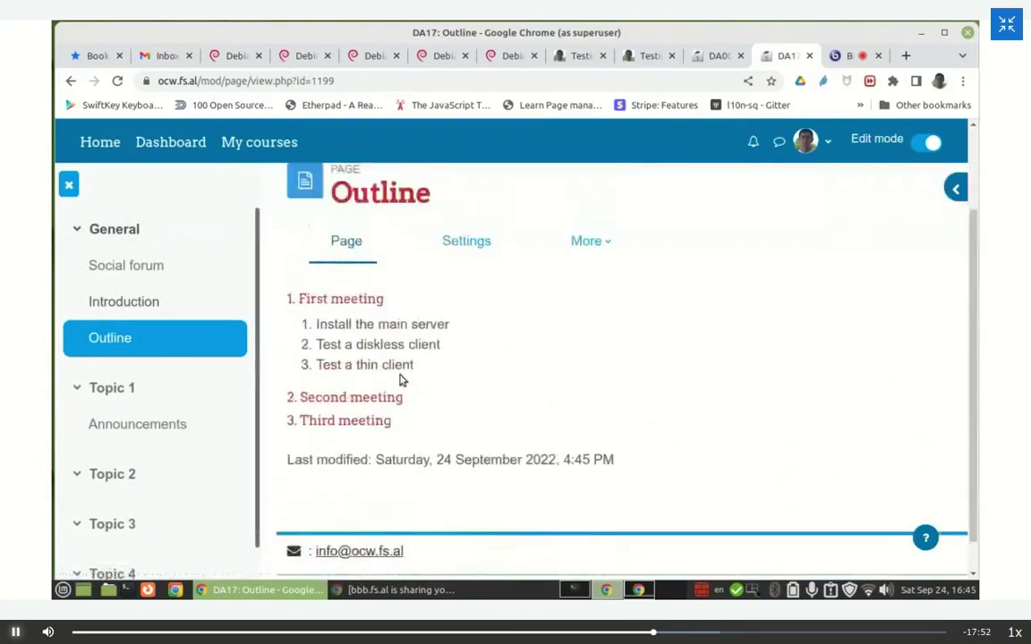
pyautogui.scroll(1, 429, 358)
pyautogui.click(462, 324)
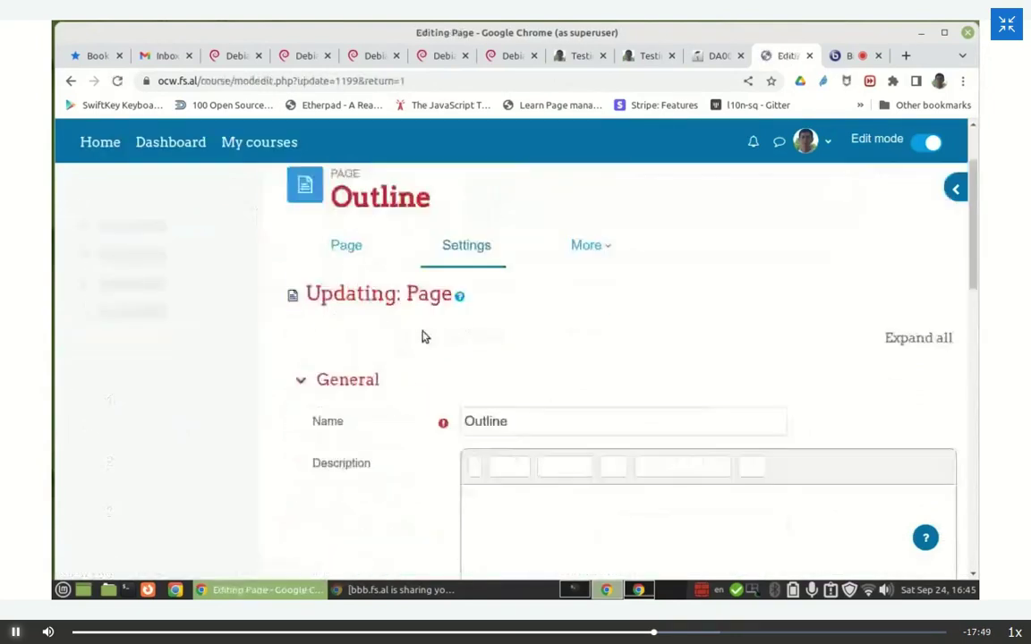
pyautogui.scroll(-4, 418, 337)
pyautogui.scroll(-5, 414, 337)
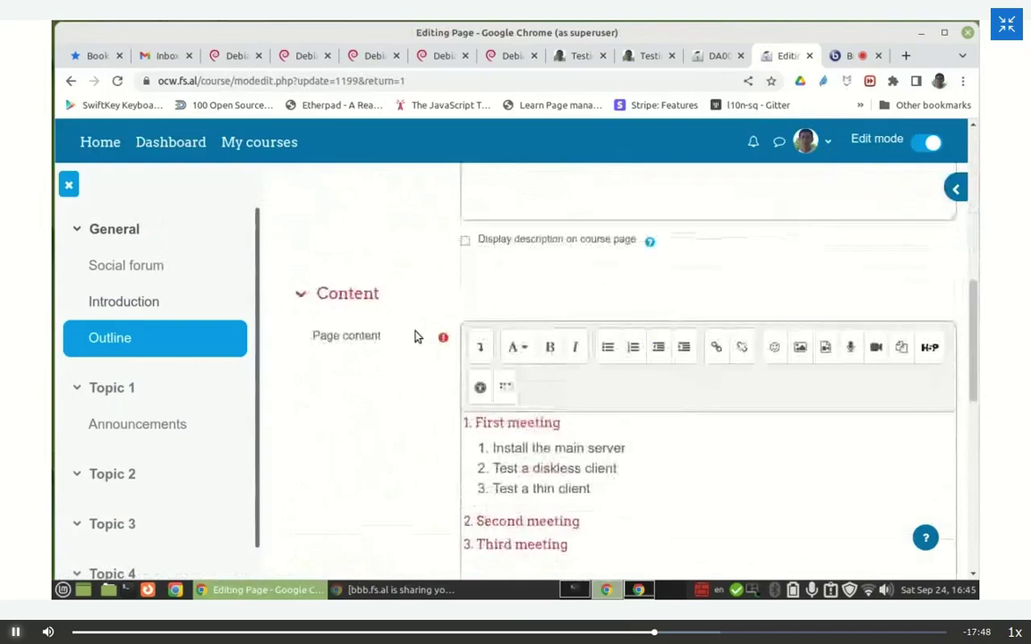
pyautogui.scroll(-1, 415, 337)
pyautogui.click(580, 420)
pyautogui.hotkey('ctrl', 'a')
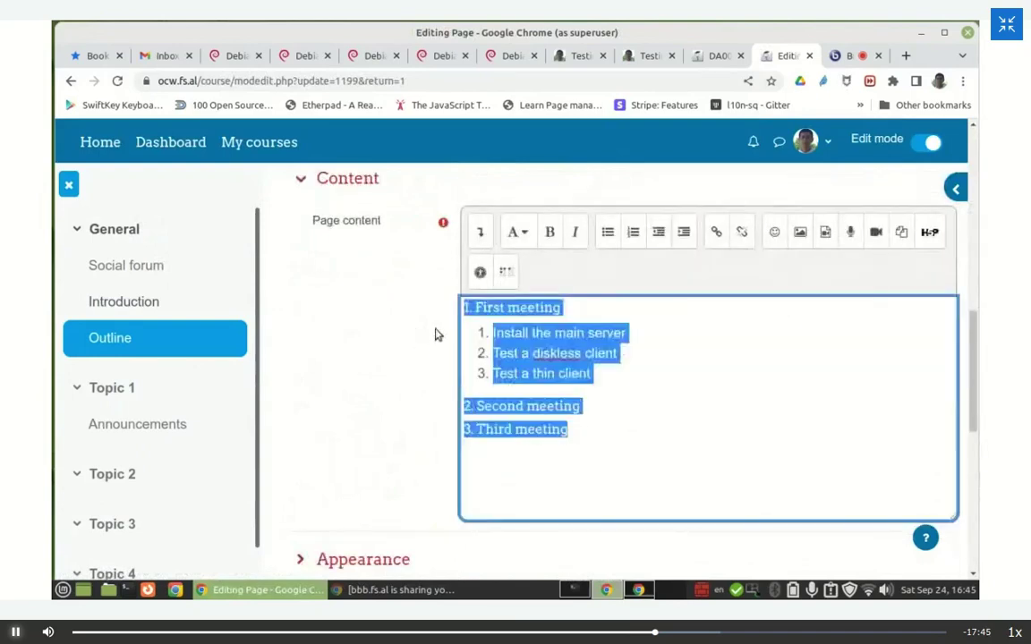
pyautogui.scroll(3, 391, 354)
pyautogui.click(475, 317)
pyautogui.hotkey('ctrl', 'v')
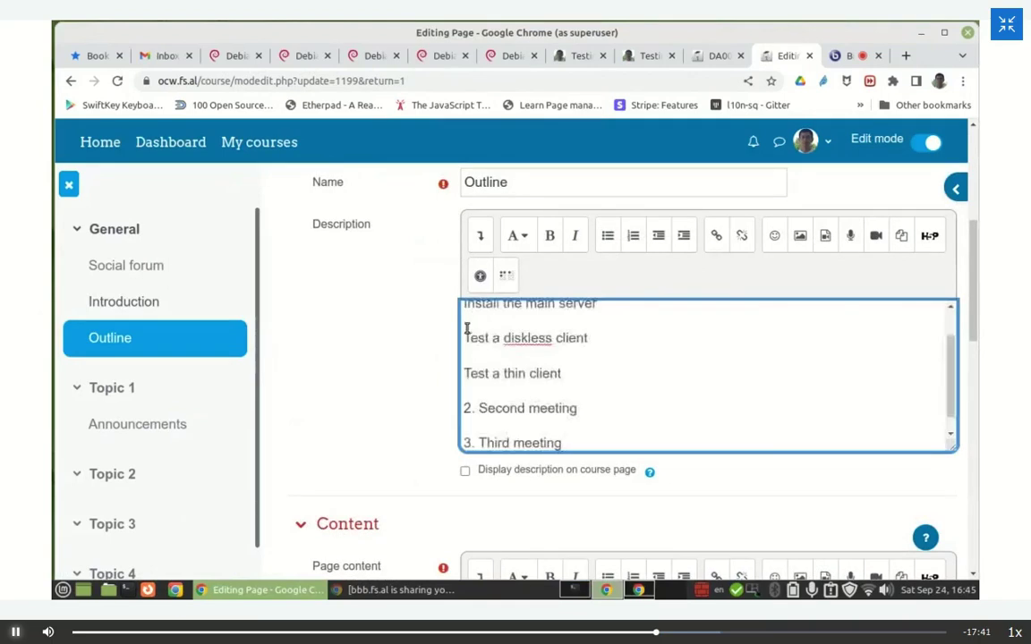
pyautogui.hotkey('ctrl', 'z')
# Step: Copy the entire page content of the "Outline" page and paste it with its formatting into the page's description
pyautogui.scroll(-5, 466, 331)
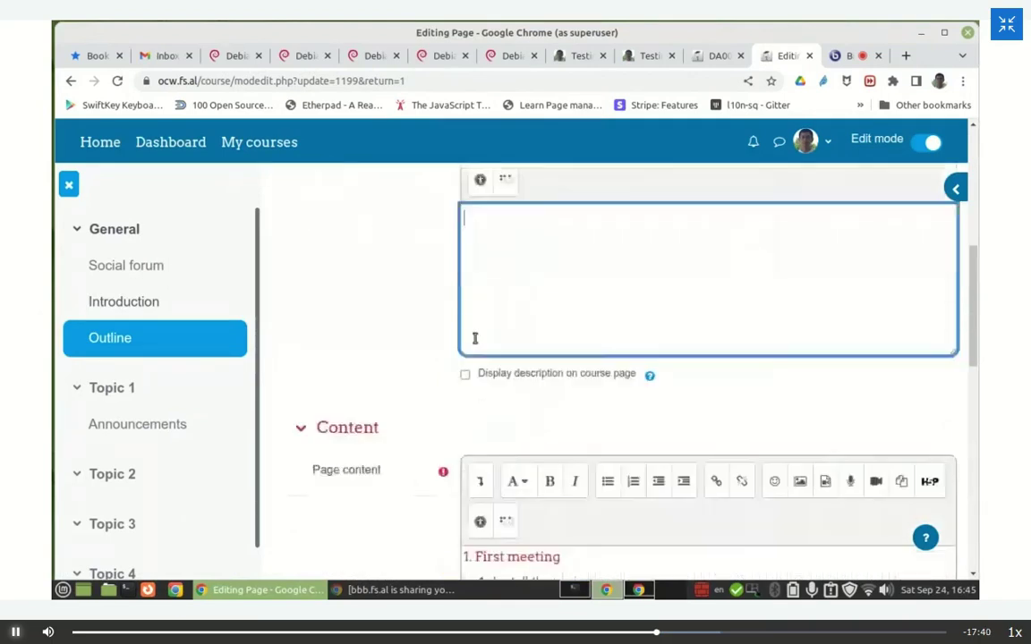
pyautogui.moveTo(615, 388); pyautogui.dragTo(457, 275)
pyautogui.hotkey('ctrl', 'c')
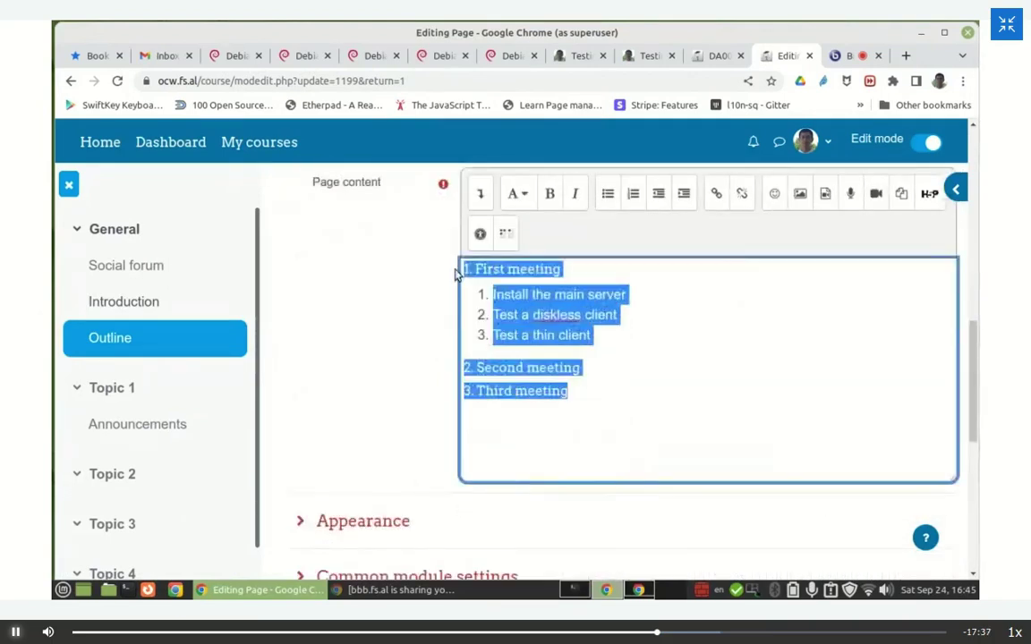
pyautogui.scroll(4, 420, 280)
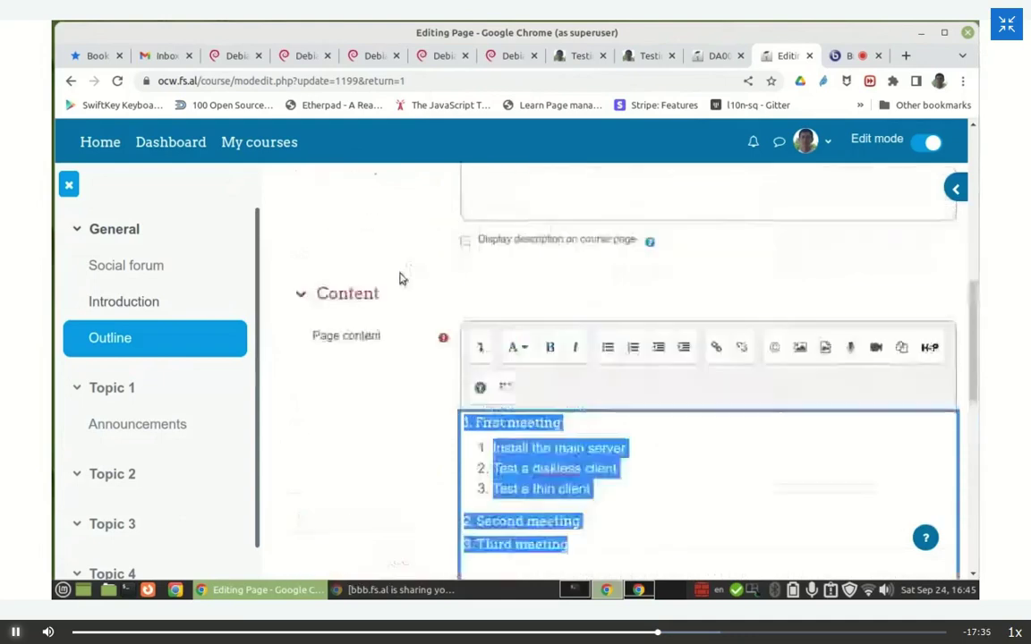
pyautogui.hotkey('ctrl', 'v')
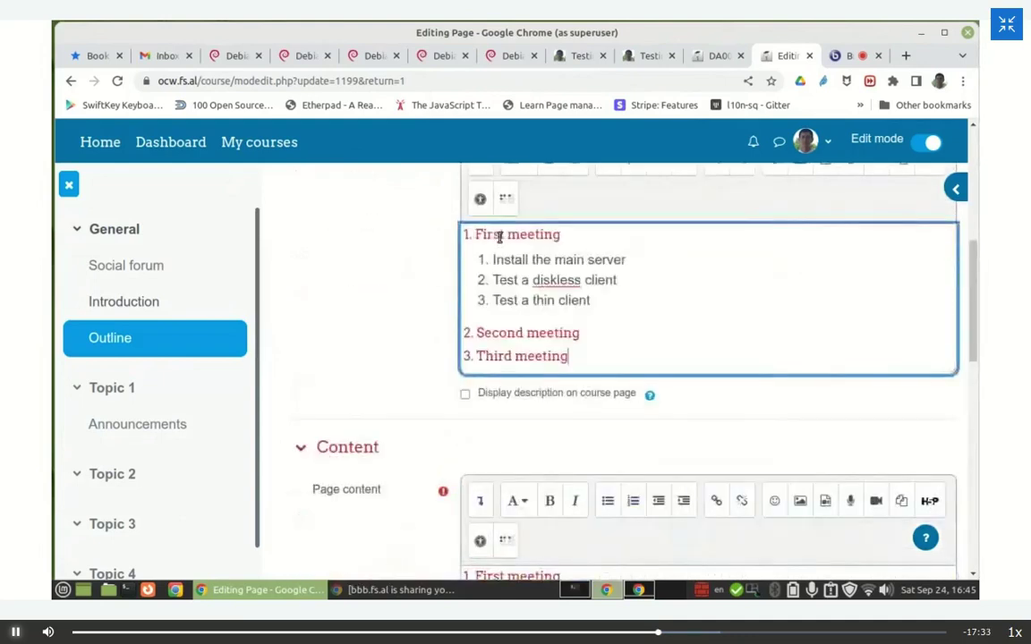
# Step: Enable displaying the description on the course page for "Outline", save the changes and return to the course
pyautogui.scroll(3, 407, 340)
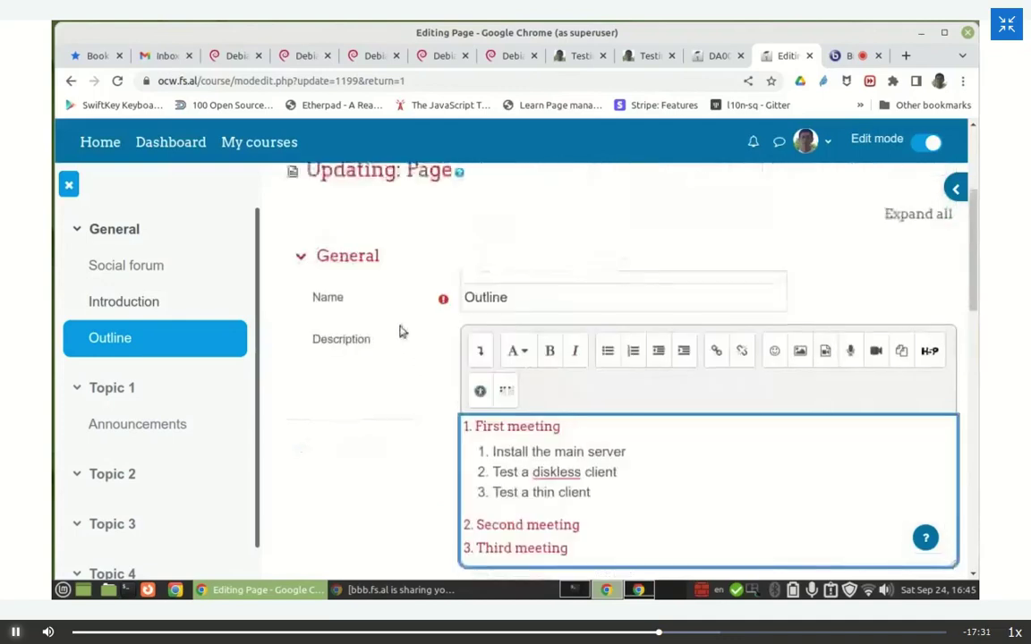
pyautogui.click(335, 340)
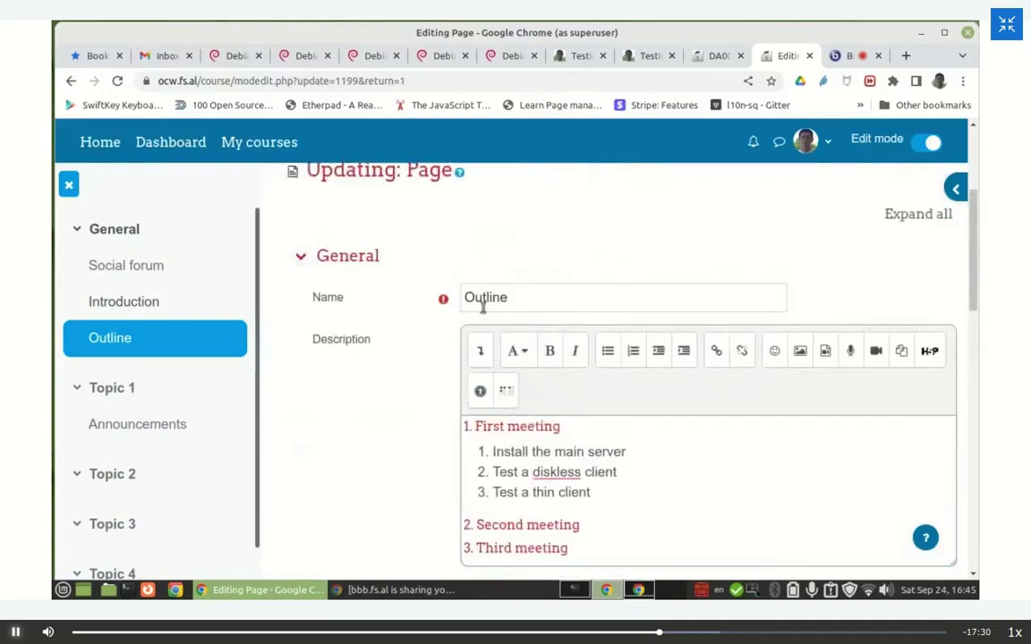
pyautogui.scroll(-3, 351, 410)
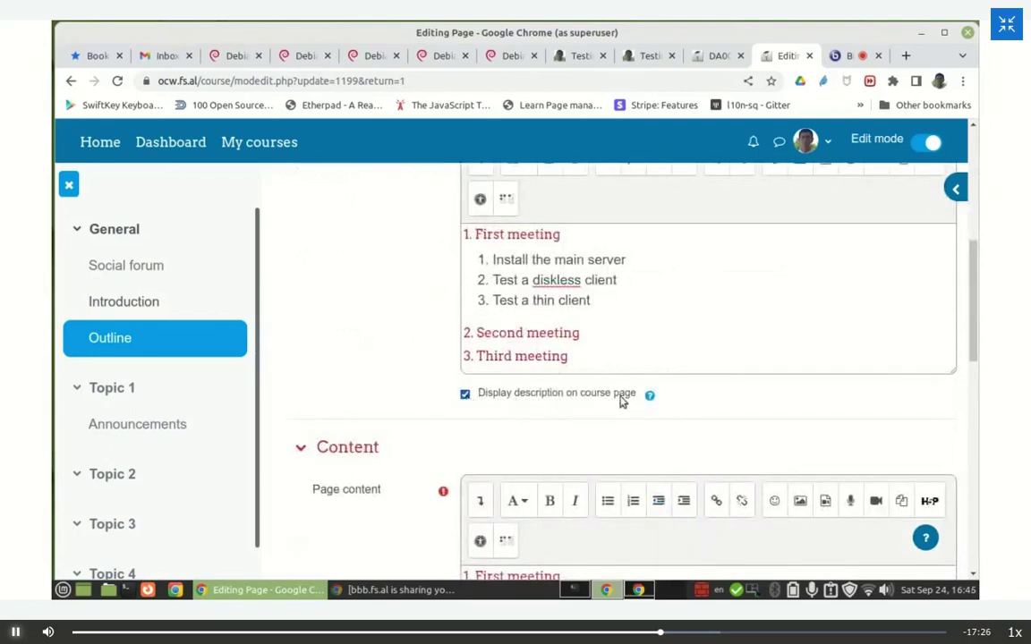
pyautogui.scroll(-10, 345, 355)
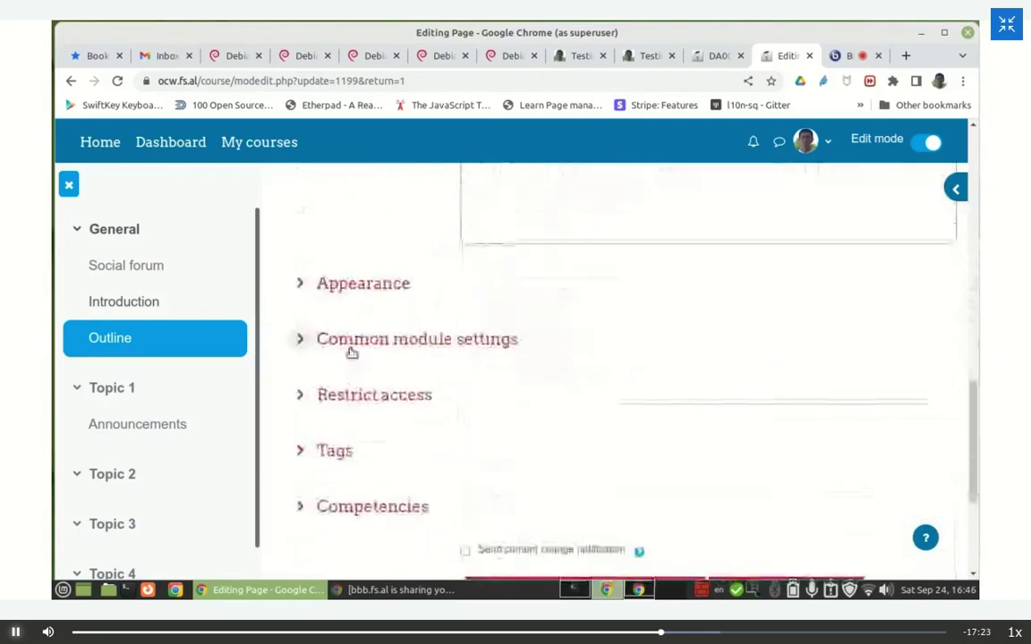
pyautogui.click(541, 405)
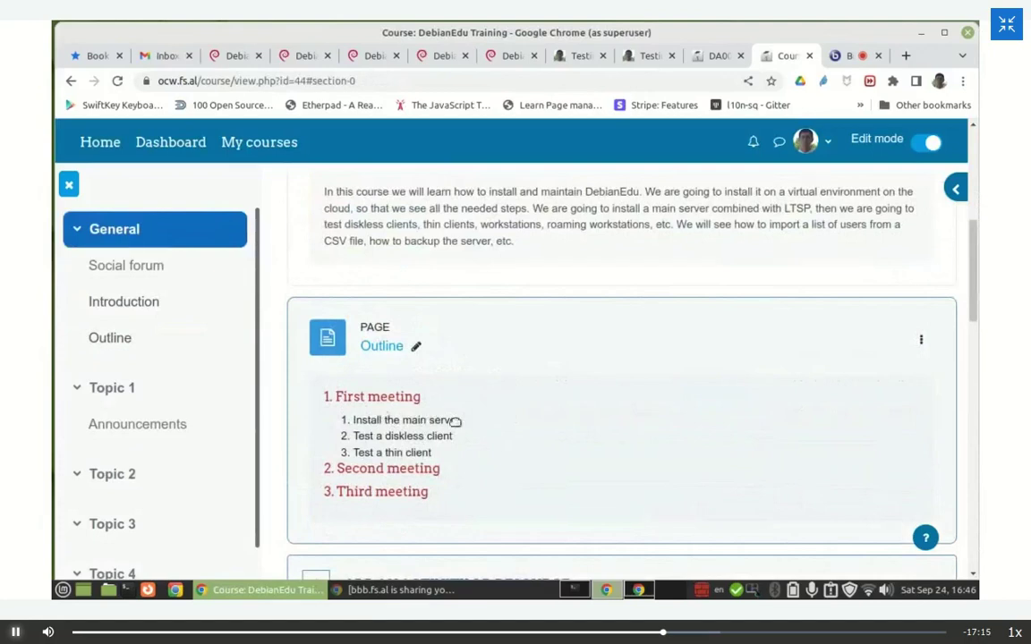
# Step: Review how the "Introduction" and "Outline" descriptions are displayed in the course's General section
pyautogui.scroll(2, 455, 421)
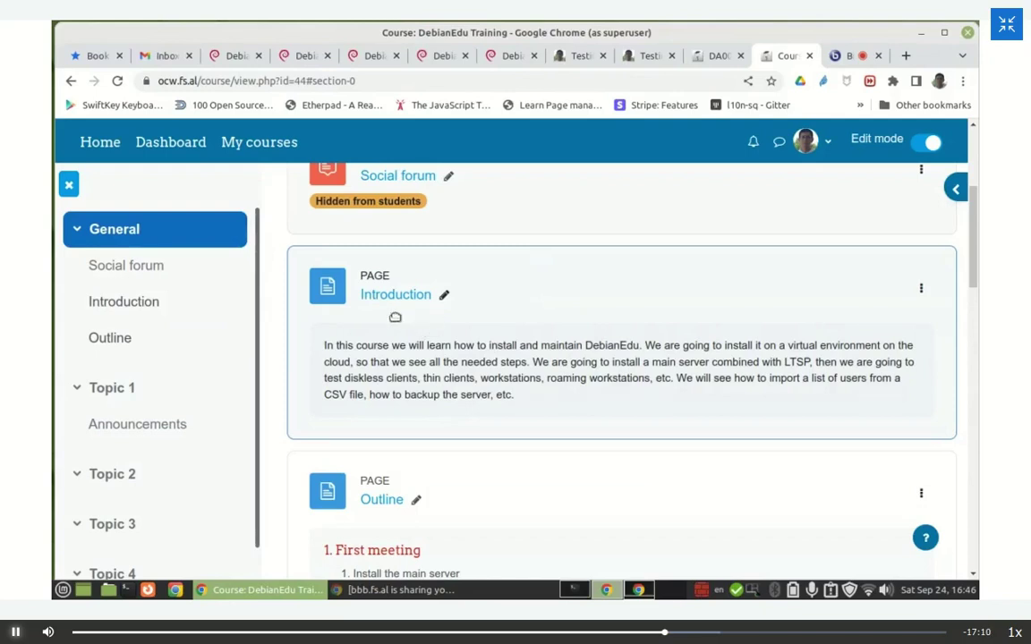
pyautogui.scroll(-2, 439, 394)
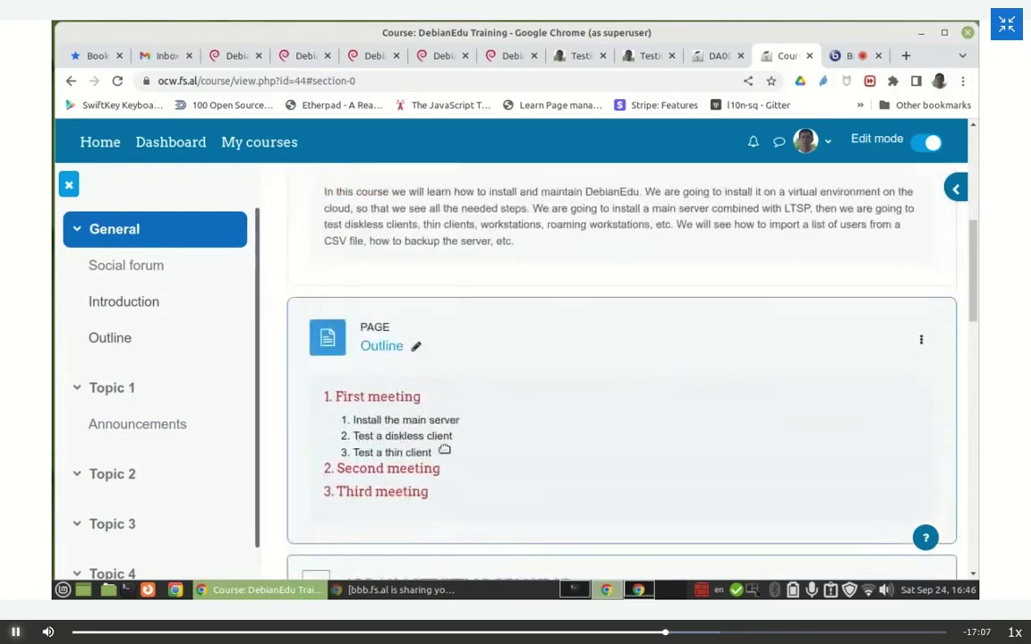
pyautogui.scroll(2, 442, 425)
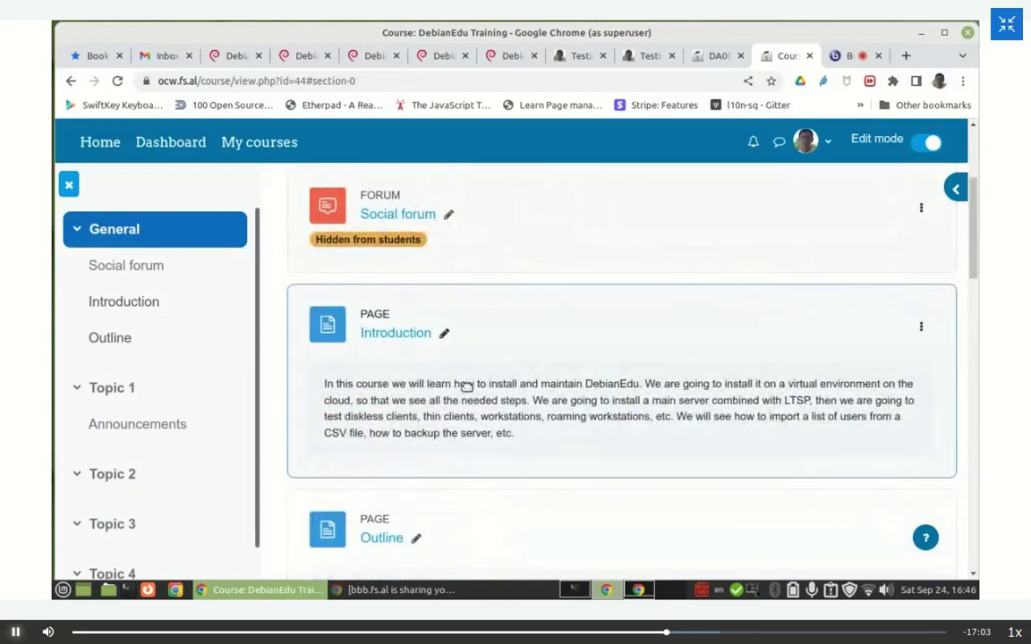
pyautogui.scroll(-2, 466, 387)
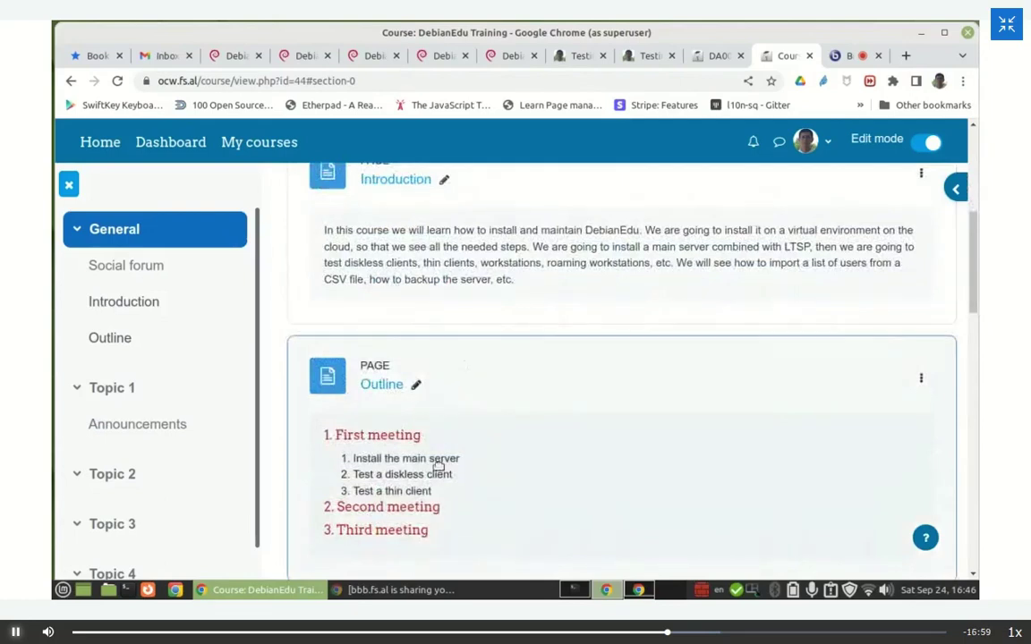
# Step: Open the "Outline" page from the General section to check its content, and go back to the course page
pyautogui.click(384, 384)
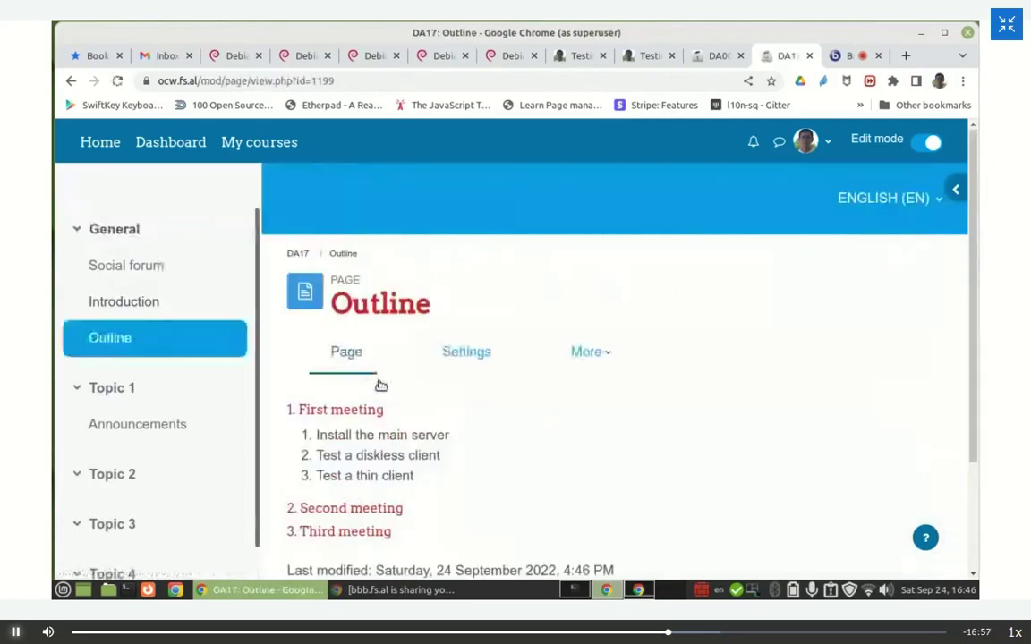
pyautogui.scroll(-2, 418, 447)
pyautogui.scroll(2, 394, 412)
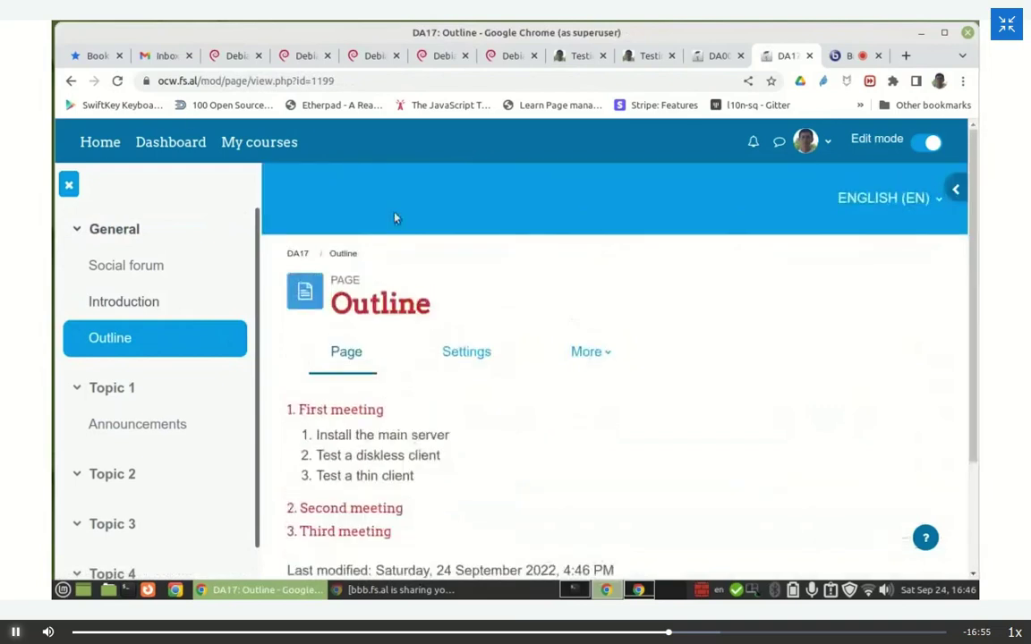
pyautogui.click(70, 81)
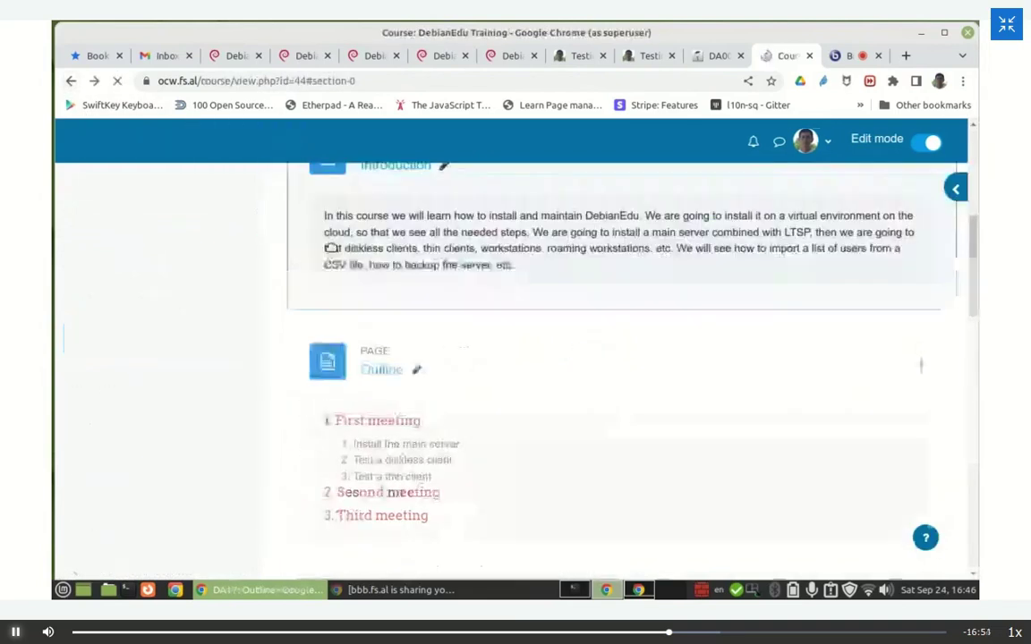
# Step: Consult the second meeting's tasks on the DA00 course's Outline page, and switch to the BigBlueButton meeting
pyautogui.click(717, 55)
pyautogui.click(481, 309)
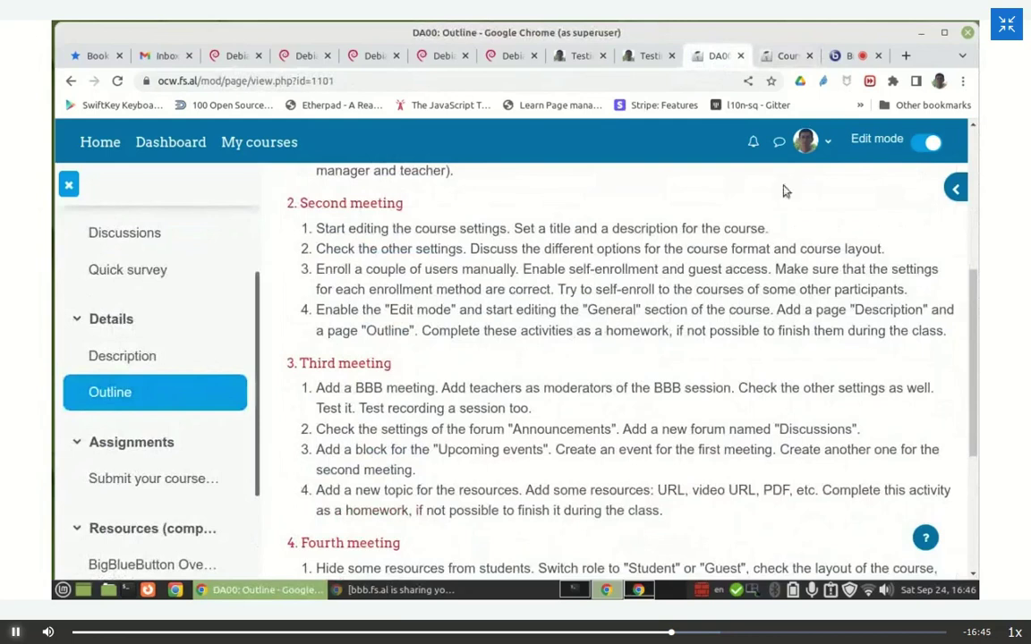
pyautogui.moveTo(837, 56)
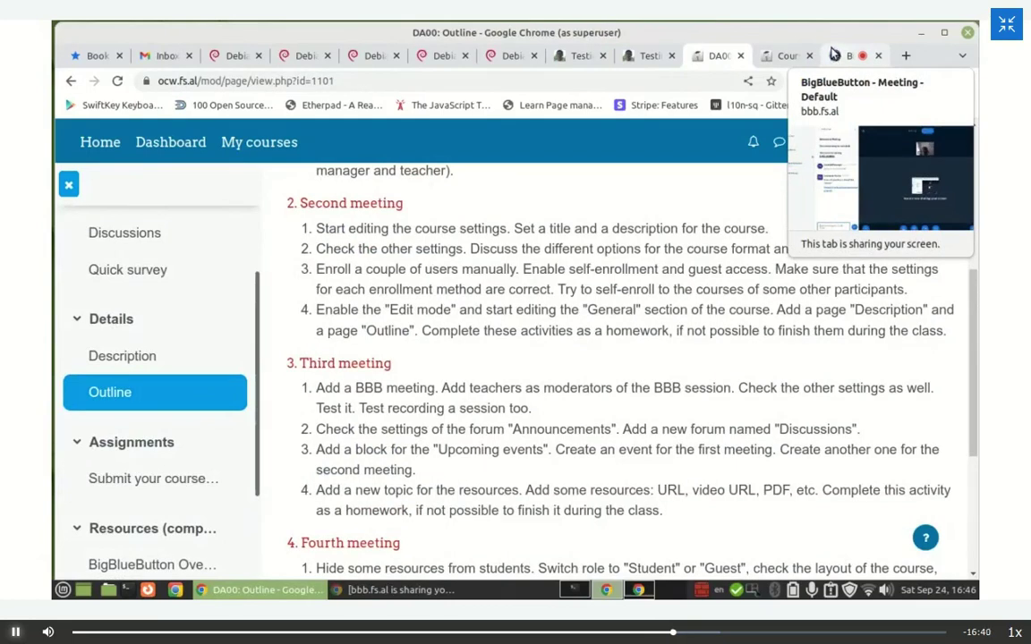
pyautogui.click(837, 55)
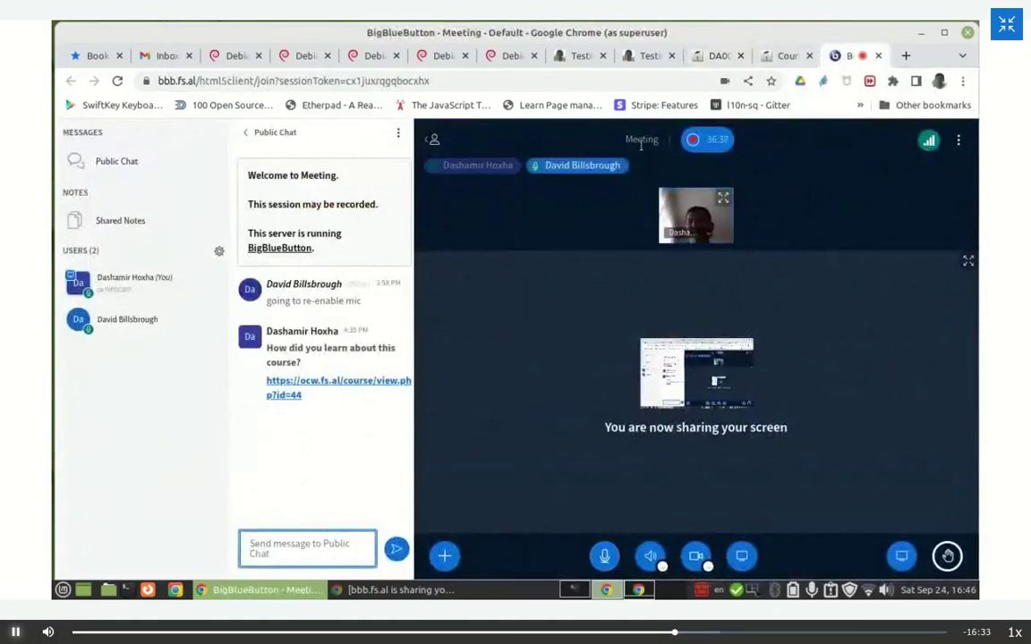
# Step: Return to the DebianEdu Training course and review the "Introduction" and "Outline" entries in the General section
pyautogui.click(784, 56)
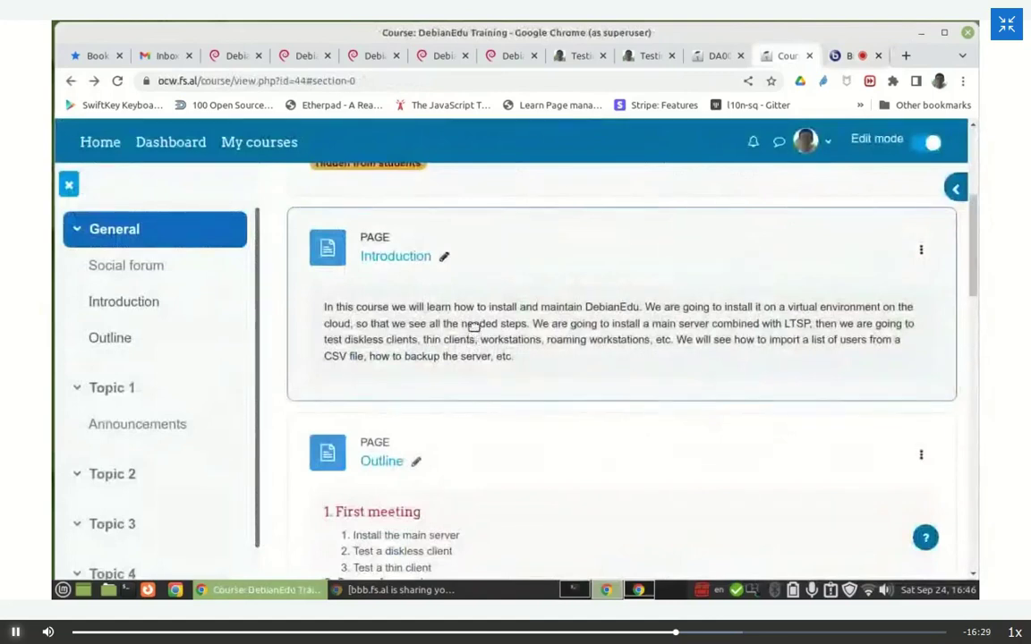
pyautogui.scroll(-1, 474, 326)
pyautogui.scroll(-2, 470, 320)
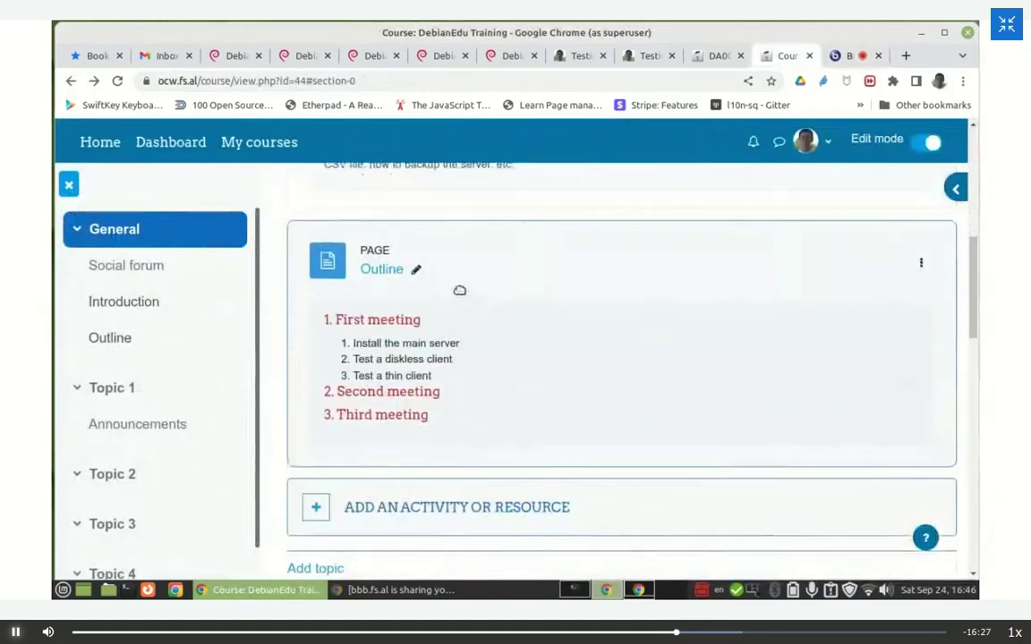
pyautogui.scroll(2, 452, 293)
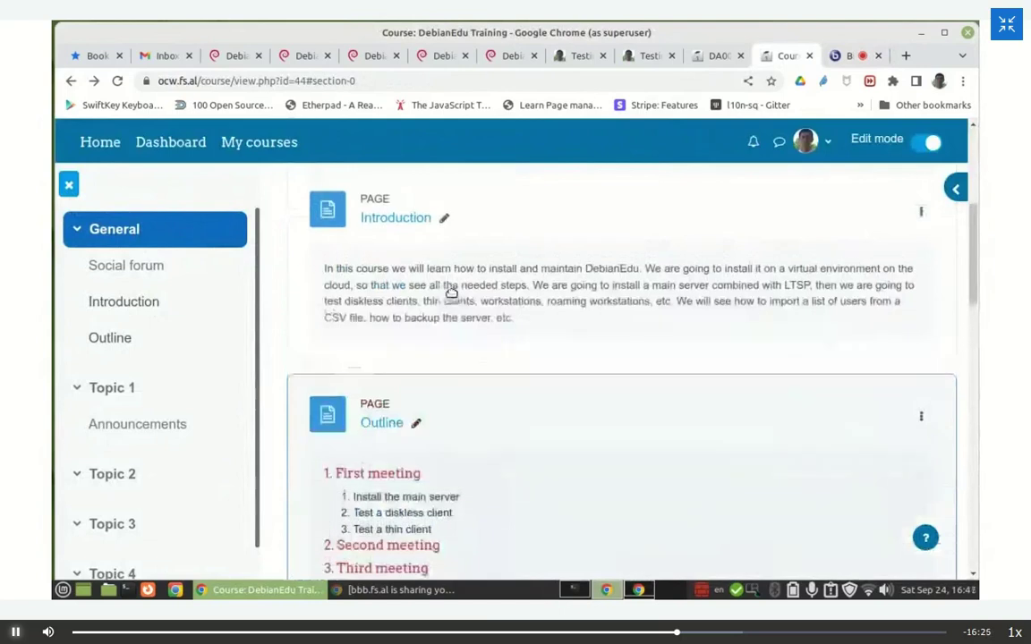
# Step: Read the third meeting's tasks about the BBB meeting and the Announcements forum on the DA00 course's Outline page
pyautogui.click(704, 56)
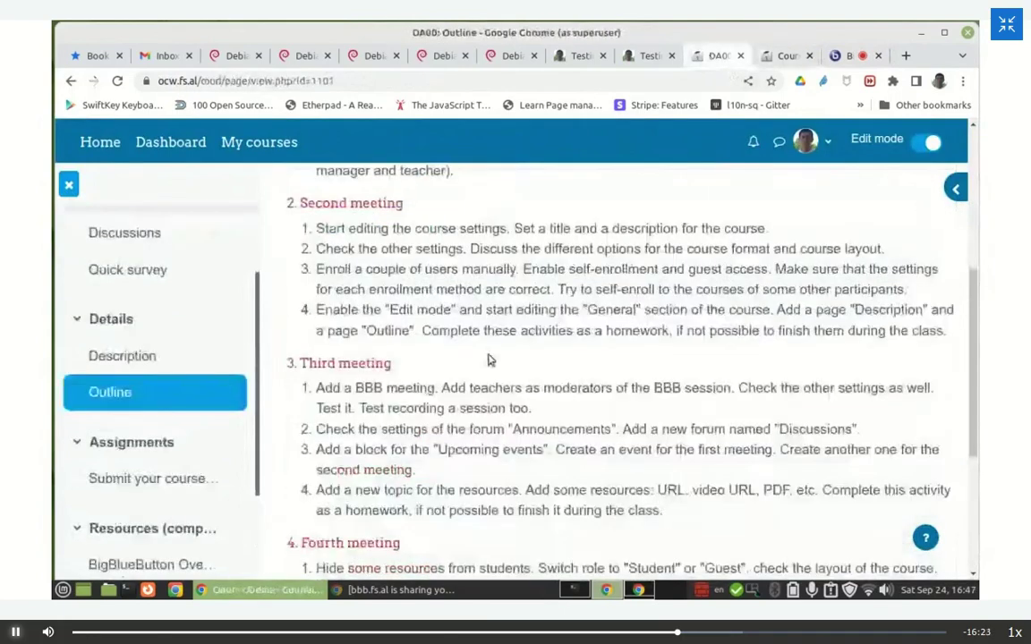
pyautogui.scroll(-2, 478, 363)
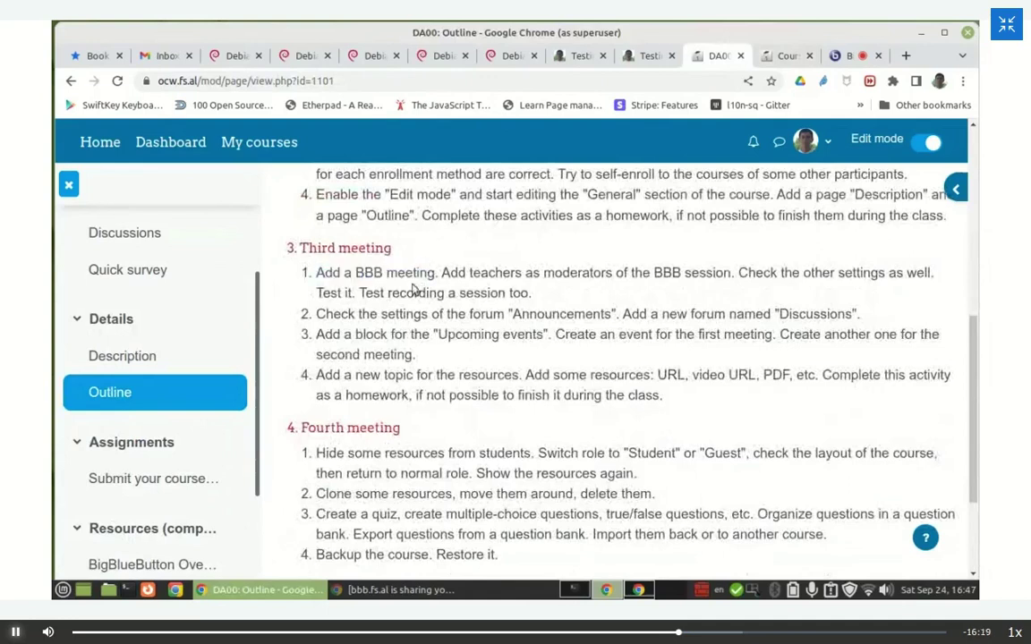
pyautogui.moveTo(326, 272); pyautogui.dragTo(295, 249)
pyautogui.moveTo(473, 314); pyautogui.dragTo(612, 315)
pyautogui.click(562, 333)
# Step: Look through the topics of the DebianEdu Training course and show Topic 1 to students
pyautogui.click(771, 59)
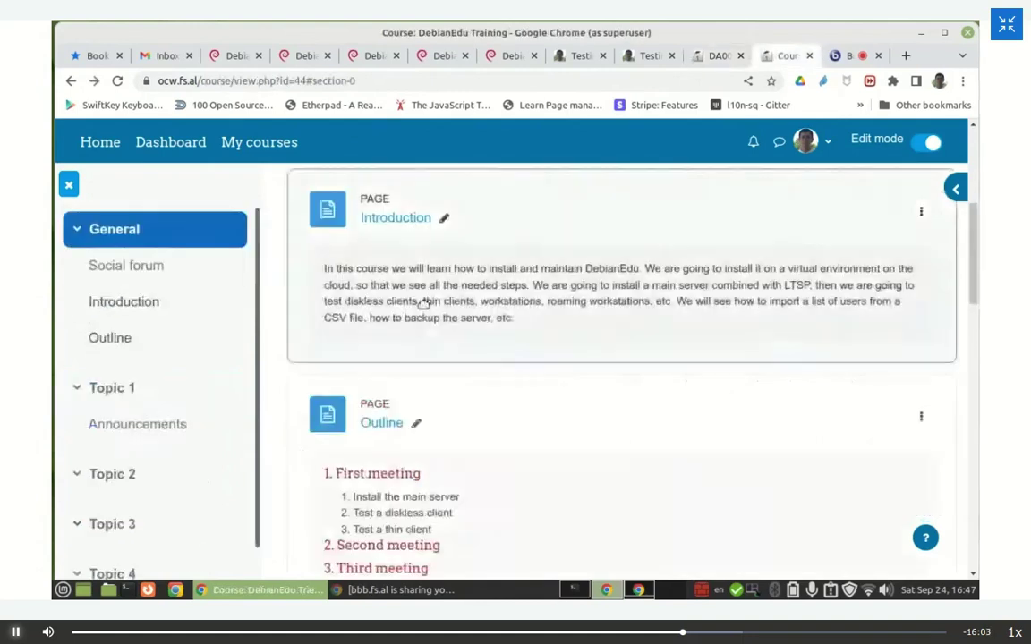
pyautogui.scroll(-5, 415, 299)
pyautogui.scroll(-2, 399, 288)
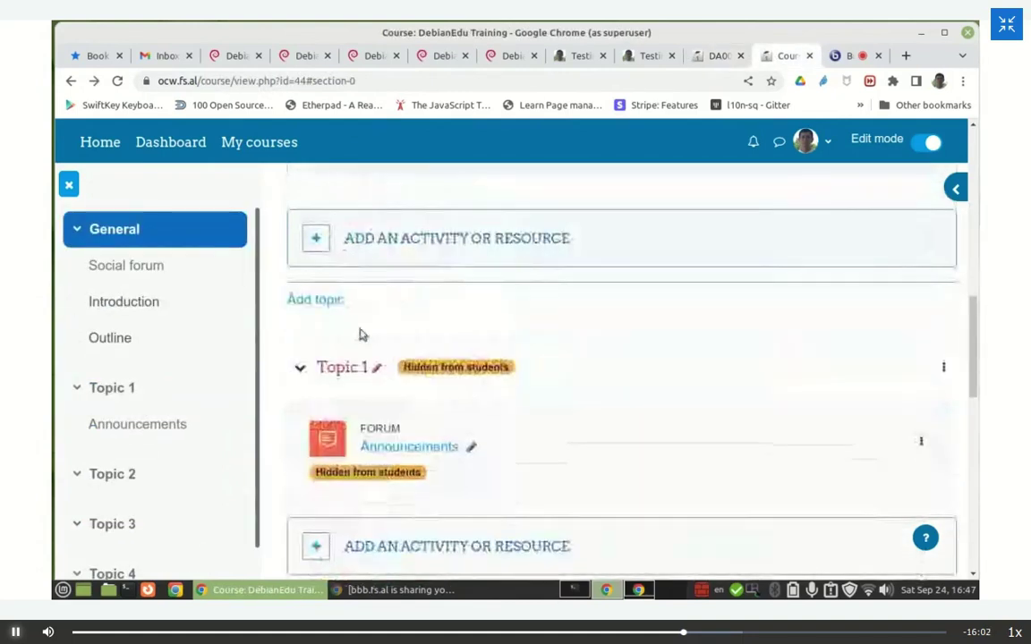
pyautogui.scroll(-10, 391, 324)
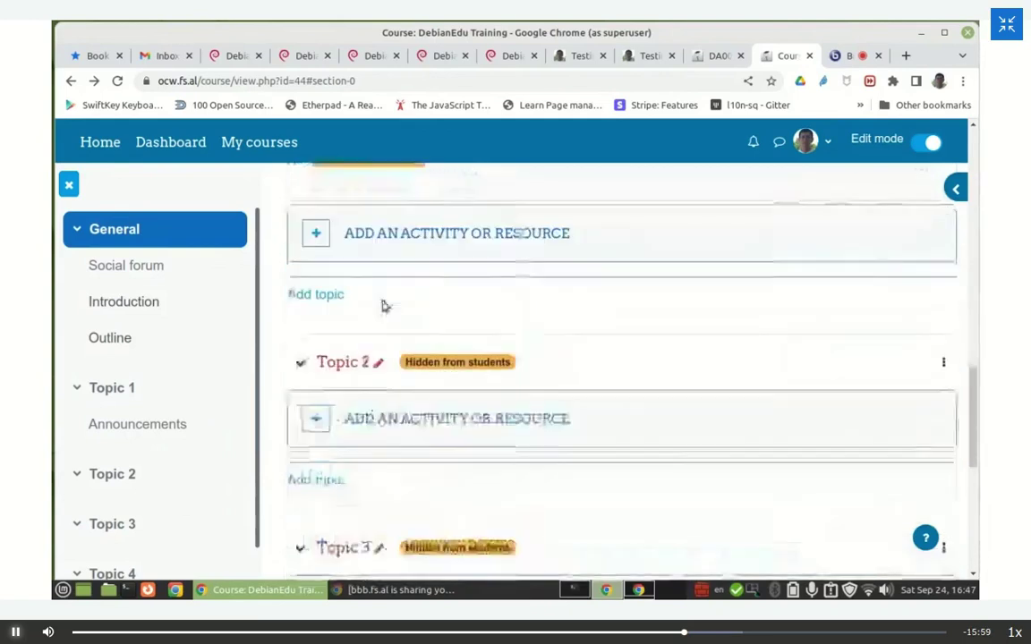
pyautogui.scroll(-3, 379, 298)
pyautogui.scroll(6, 378, 295)
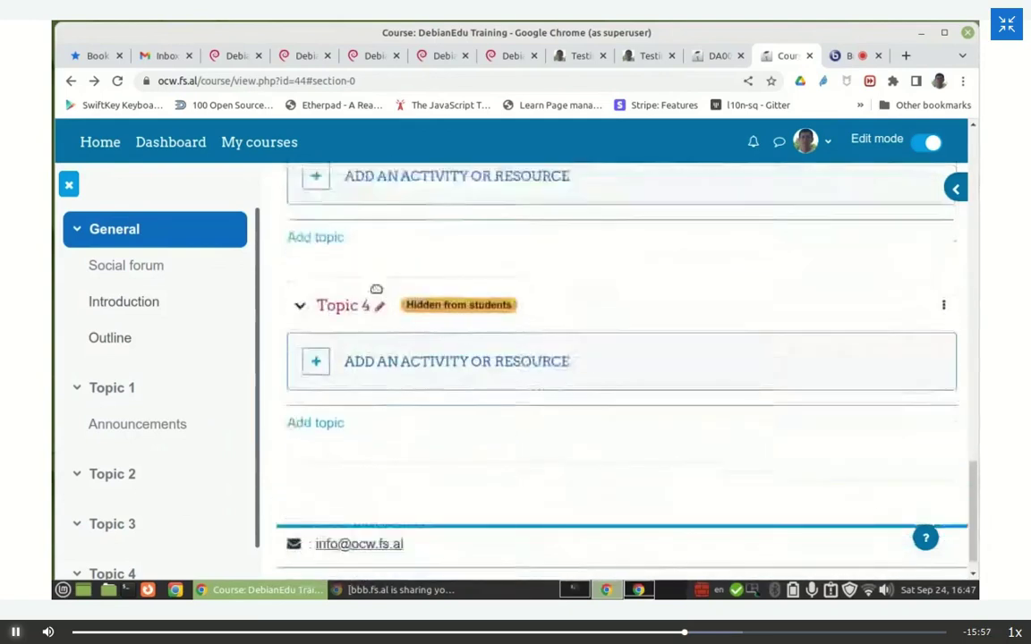
pyautogui.scroll(-3, 379, 293)
pyautogui.scroll(6, 394, 300)
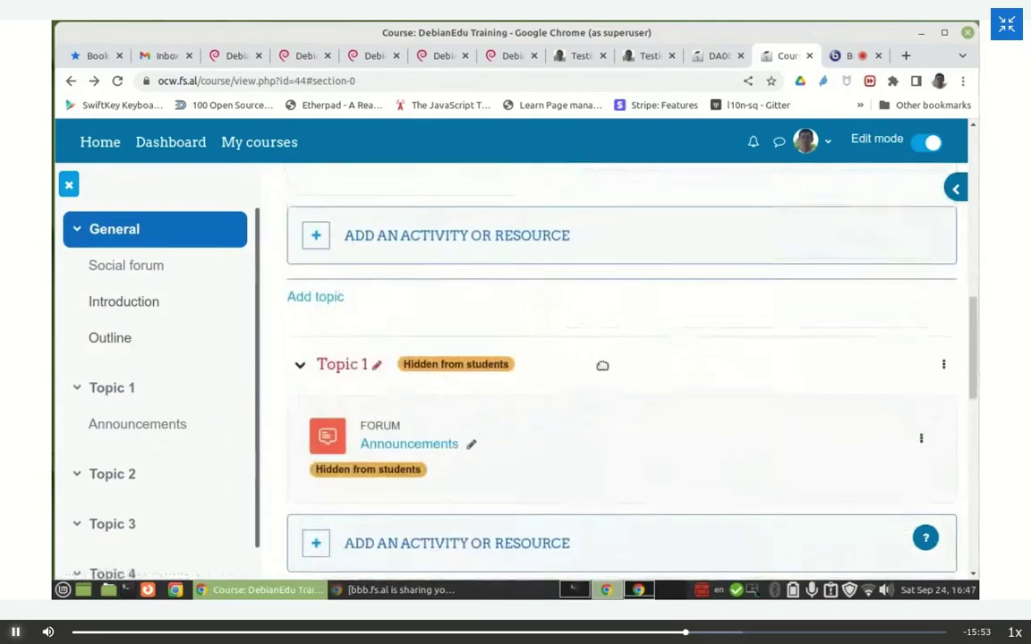
pyautogui.click(948, 366)
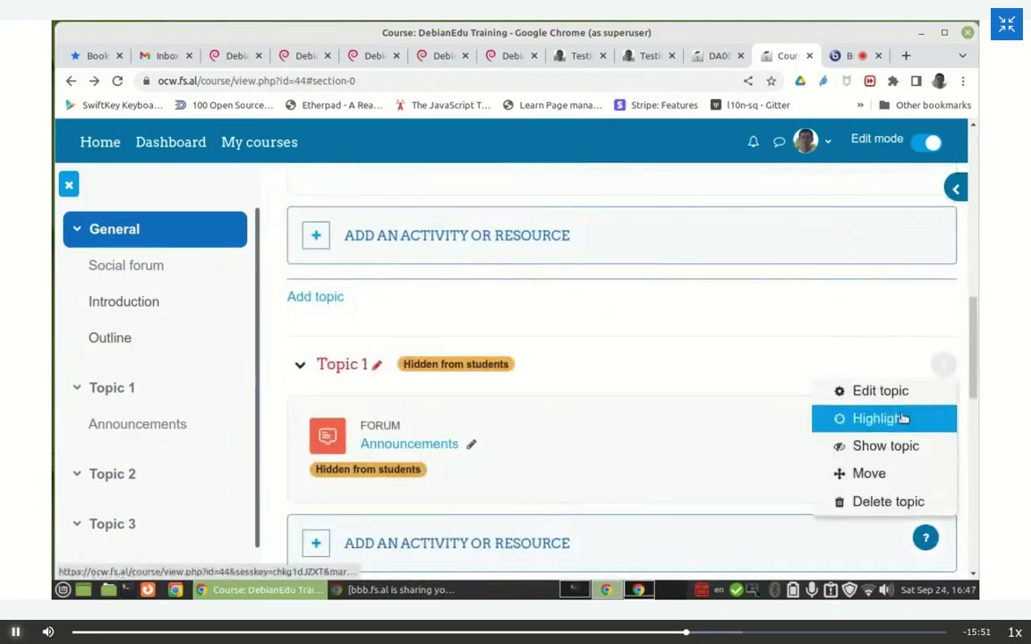
pyautogui.click(880, 448)
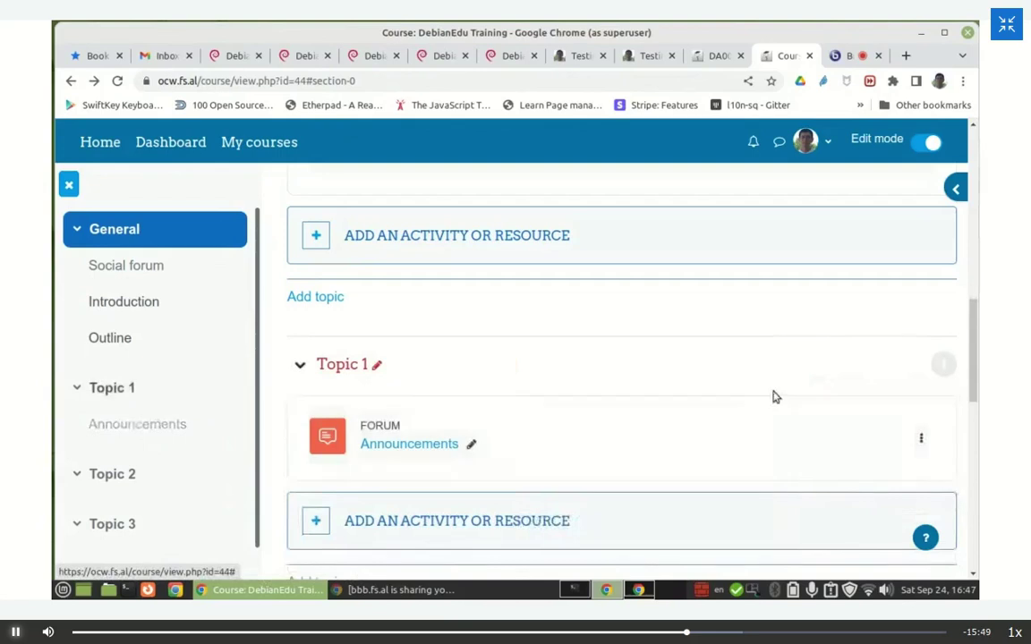
# Step: Show the hidden Topic 2 of the course to students
pyautogui.scroll(-3, 762, 384)
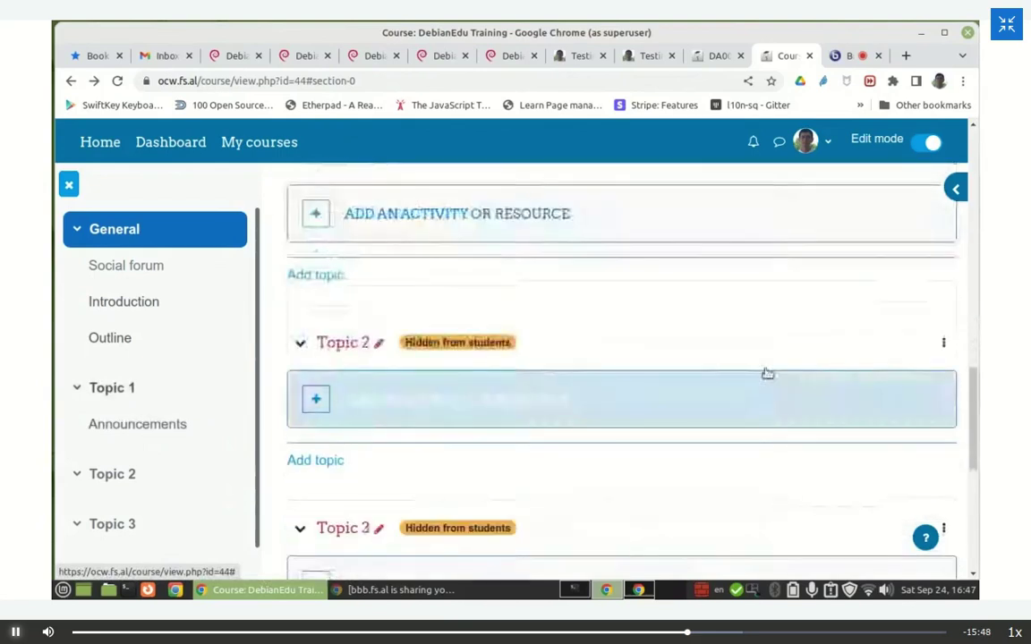
pyautogui.click(945, 343)
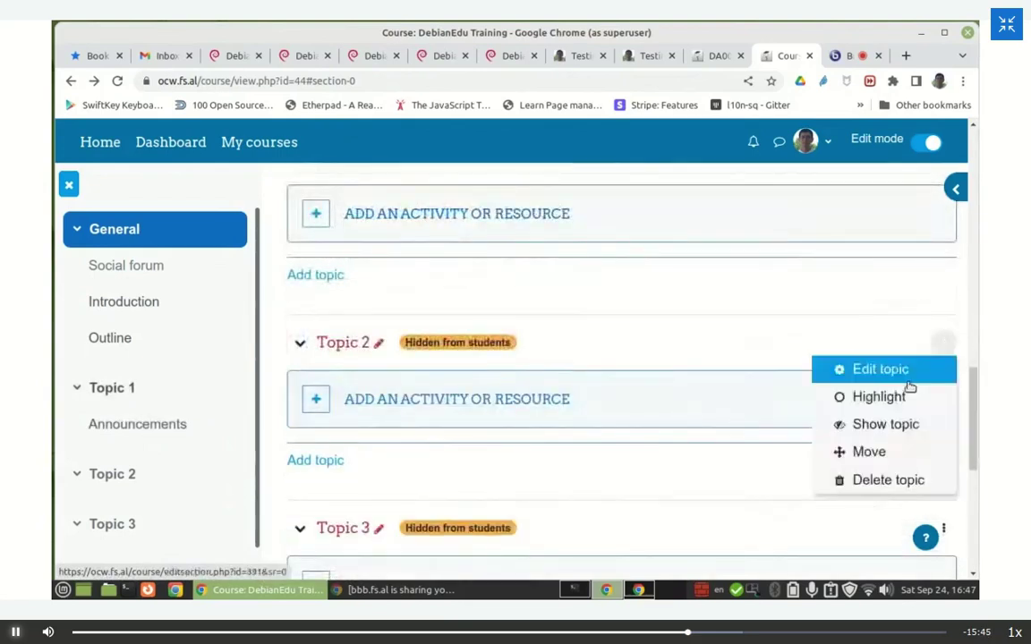
pyautogui.click(880, 424)
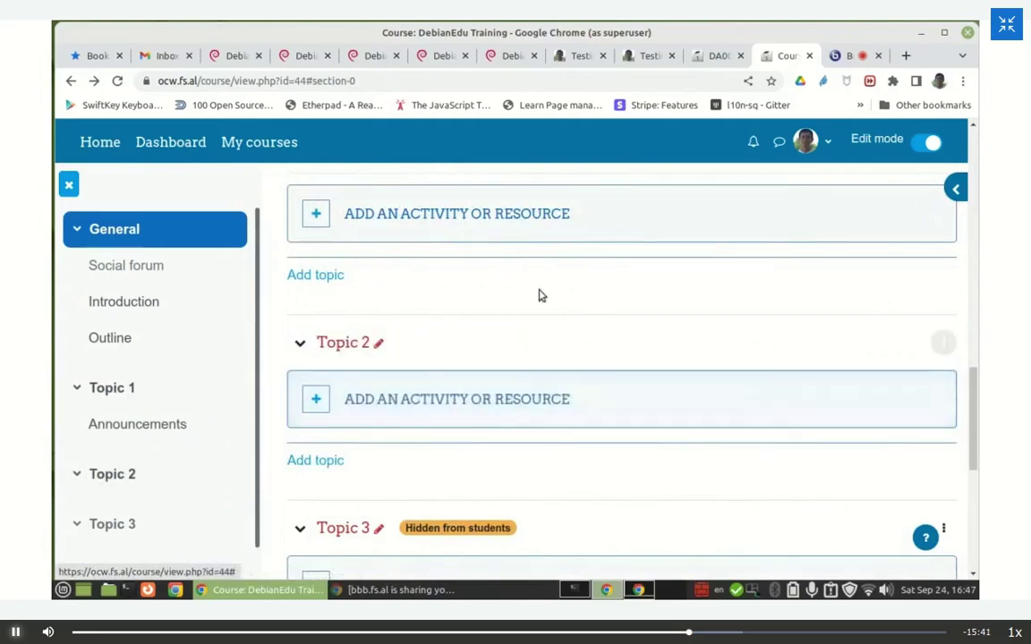
# Step: Add a new topic to the course directly between Topic 1 and Topic 2
pyautogui.scroll(5, 547, 286)
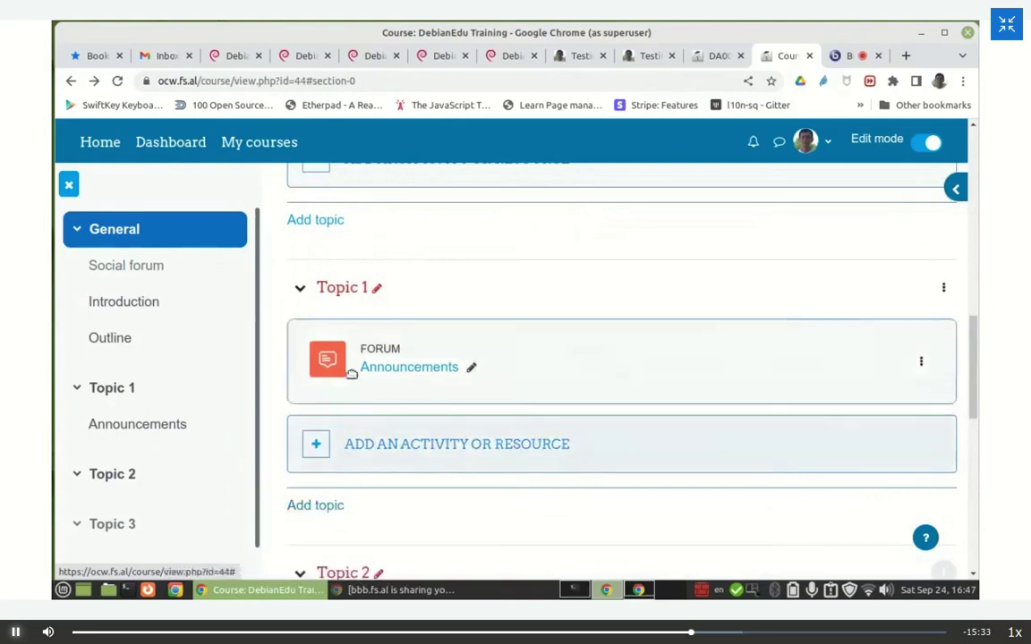
pyautogui.scroll(-2, 442, 488)
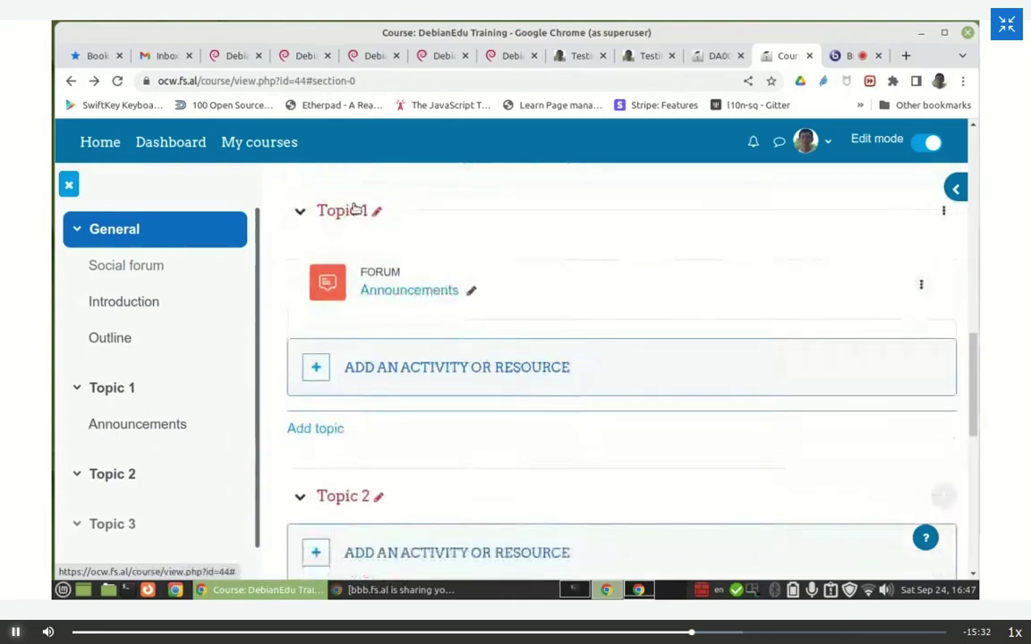
pyautogui.click(318, 430)
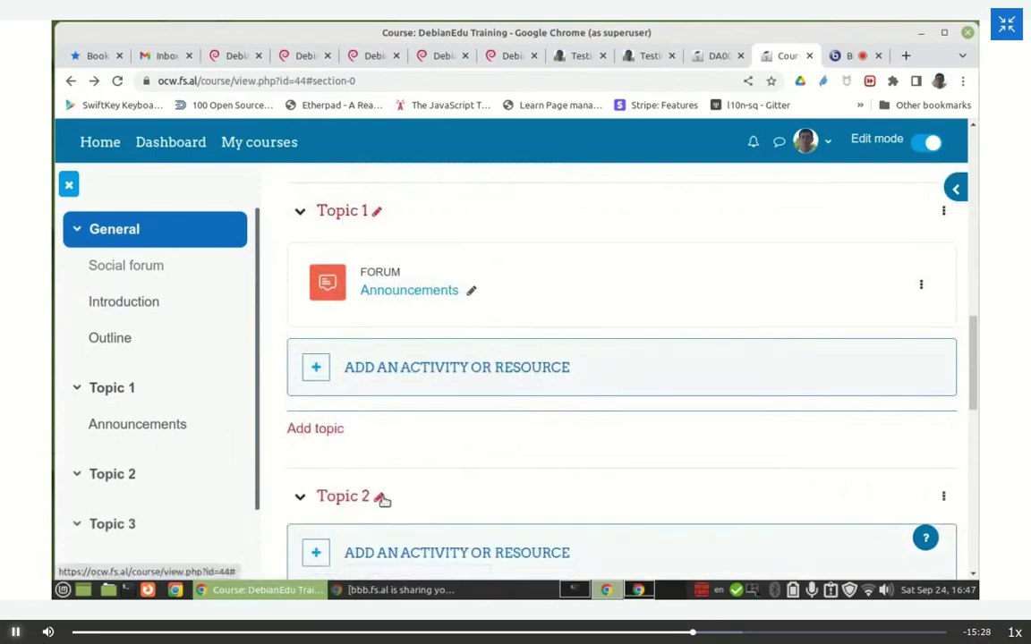
pyautogui.scroll(-5, 552, 442)
pyautogui.scroll(2, 546, 431)
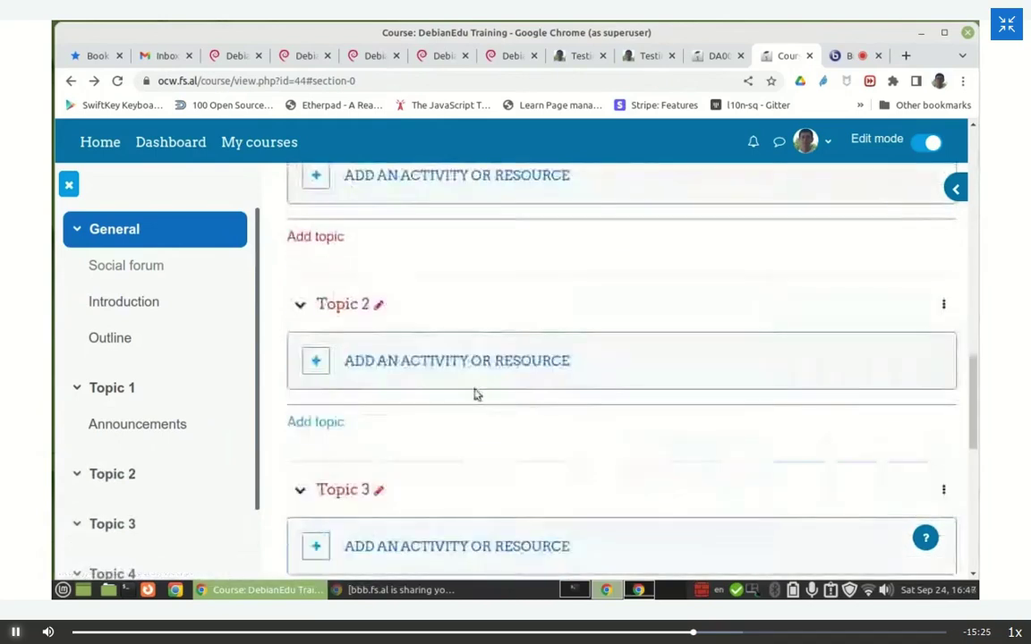
# Step: Rename Topic 1, which contains the Announcements forum, as "First topic"
pyautogui.scroll(3, 408, 248)
pyautogui.scroll(-1, 407, 249)
pyautogui.scroll(1, 407, 249)
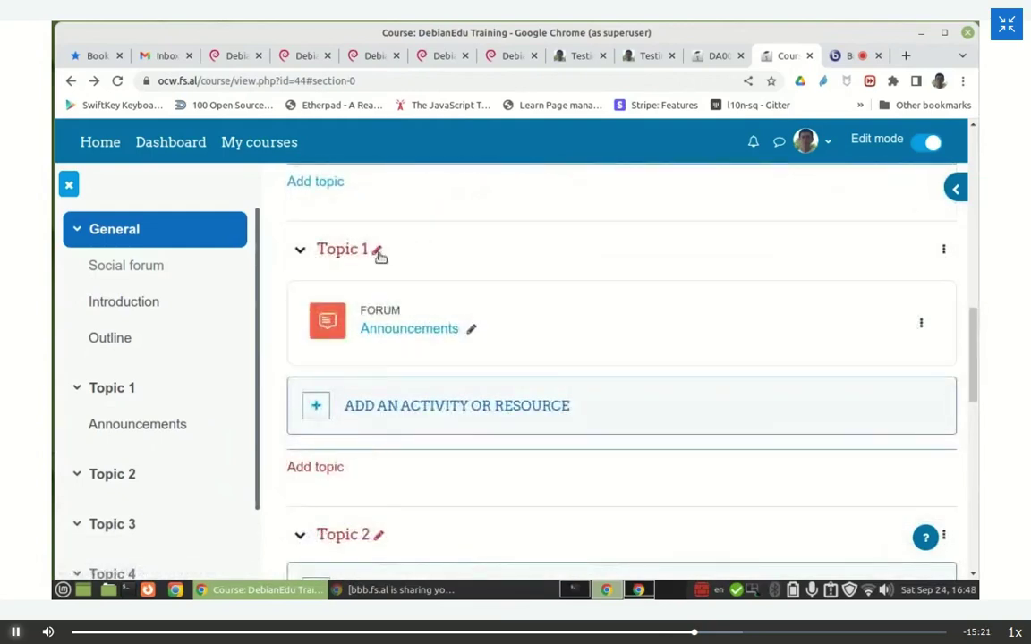
pyautogui.click(377, 252)
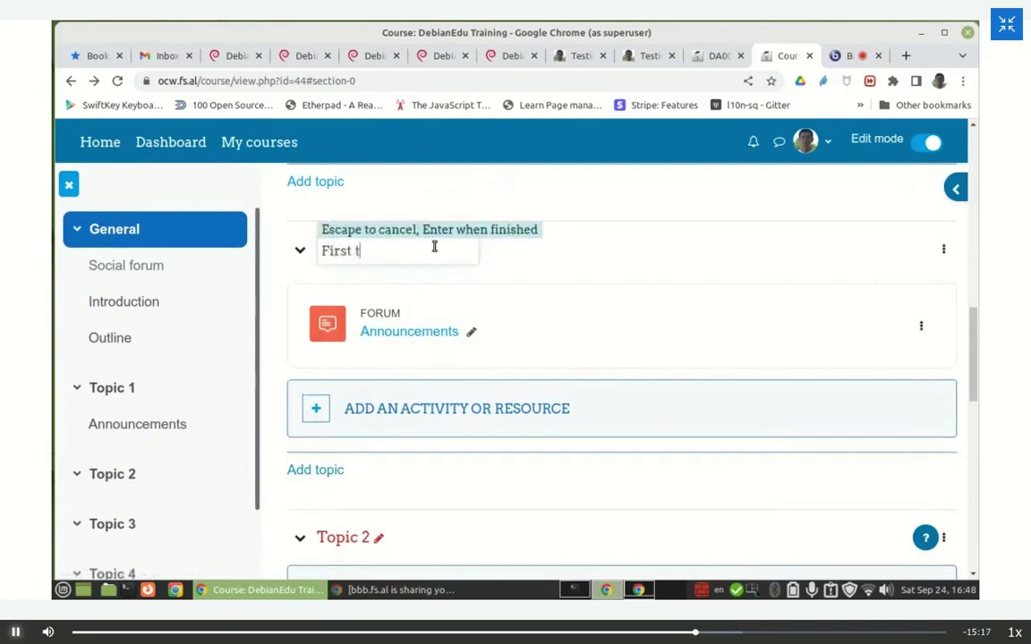
pyautogui.press('Return')
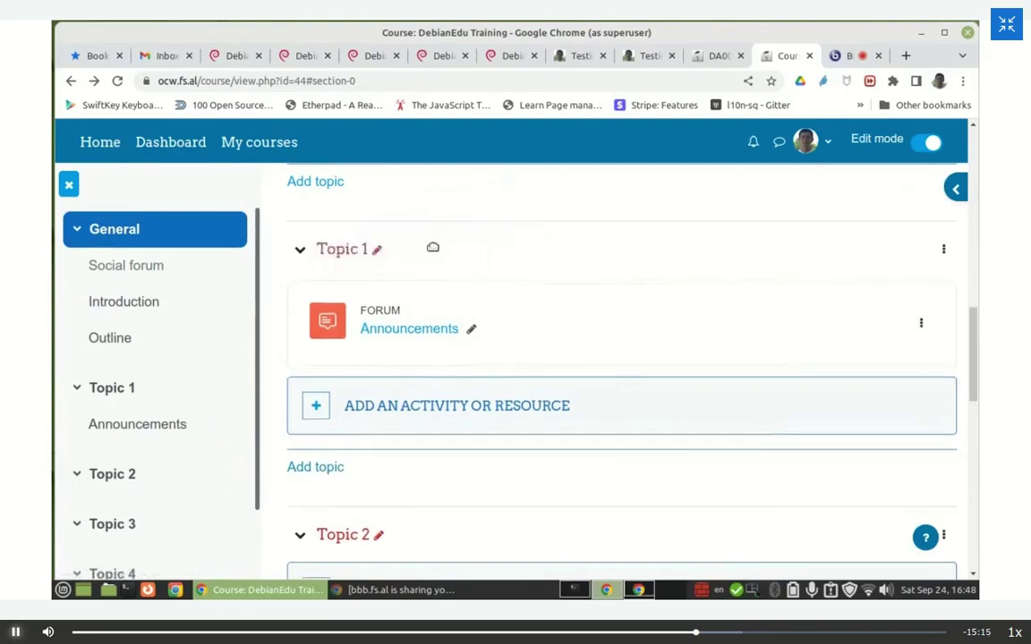
# Step: Rename Topic 2 of the course as "Second topic"
pyautogui.scroll(-2, 393, 349)
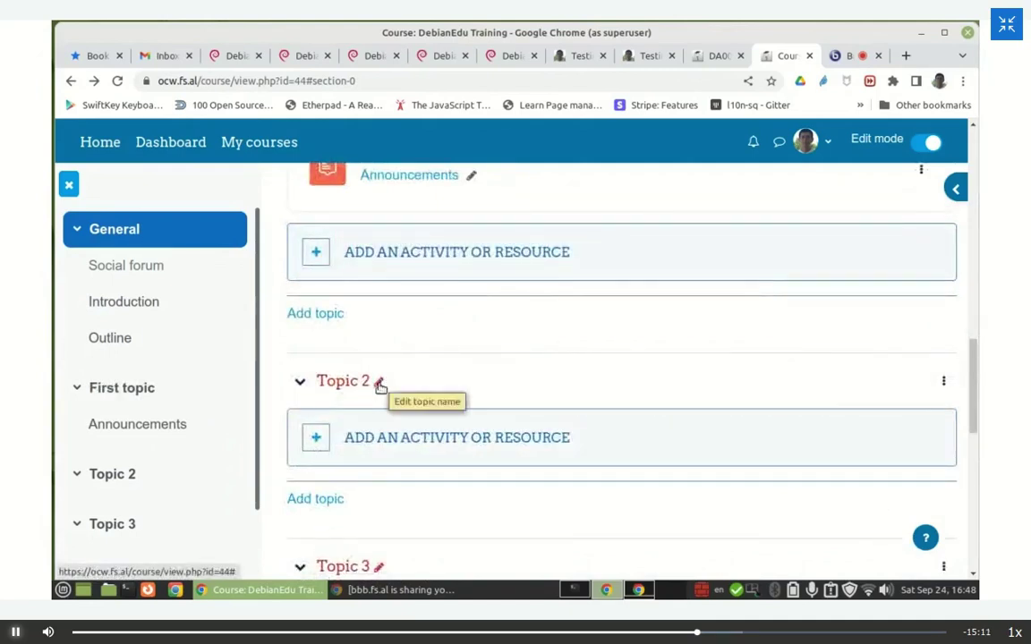
pyautogui.click(379, 383)
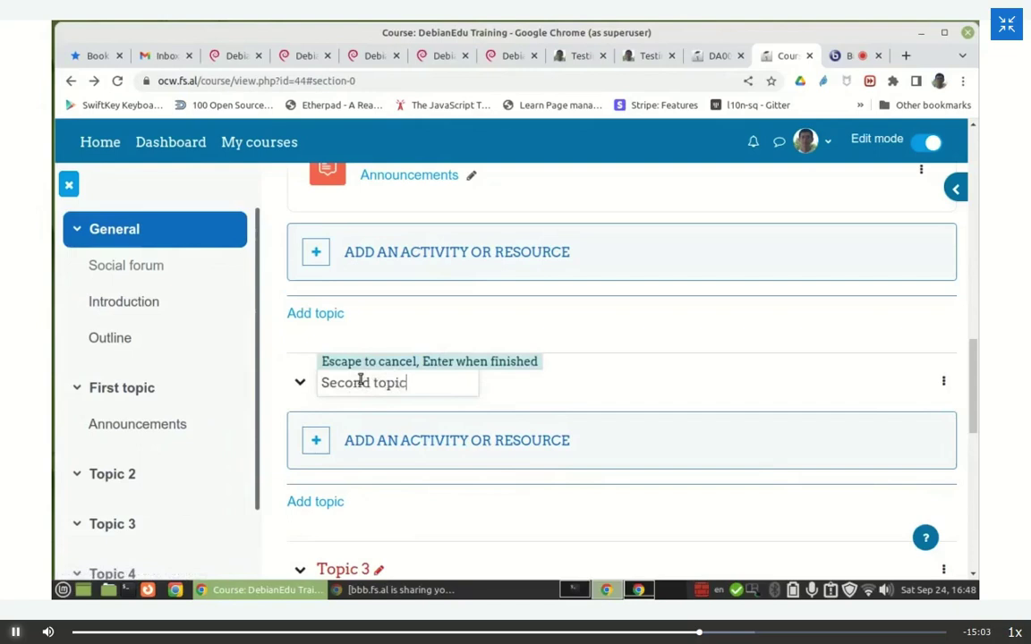
pyautogui.press('Return')
# Step: Rename Topic 3 of the course as "Third topic"
pyautogui.scroll(-2, 358, 381)
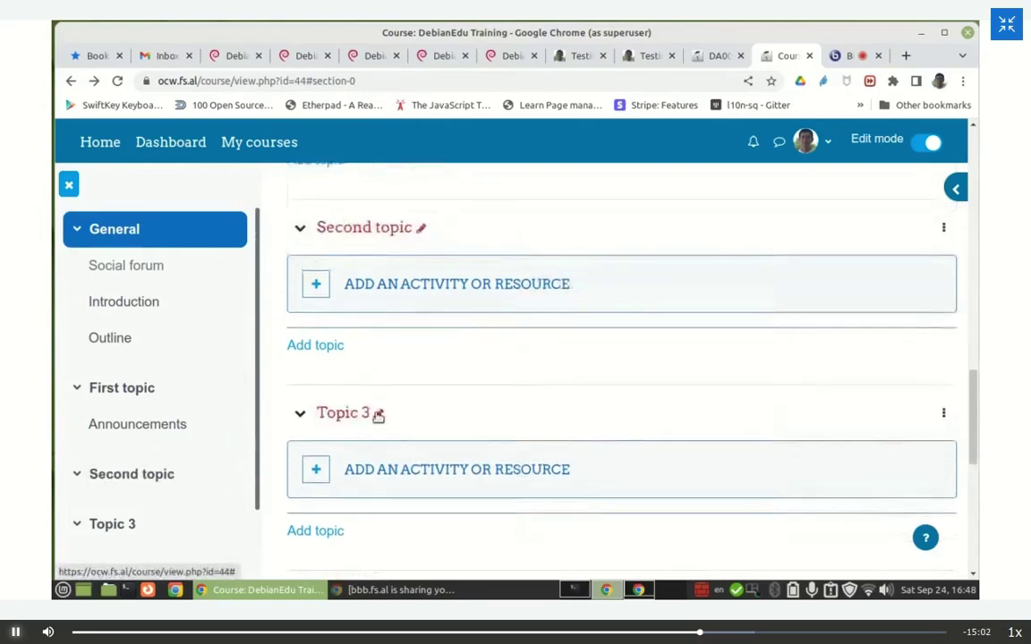
pyautogui.click(377, 415)
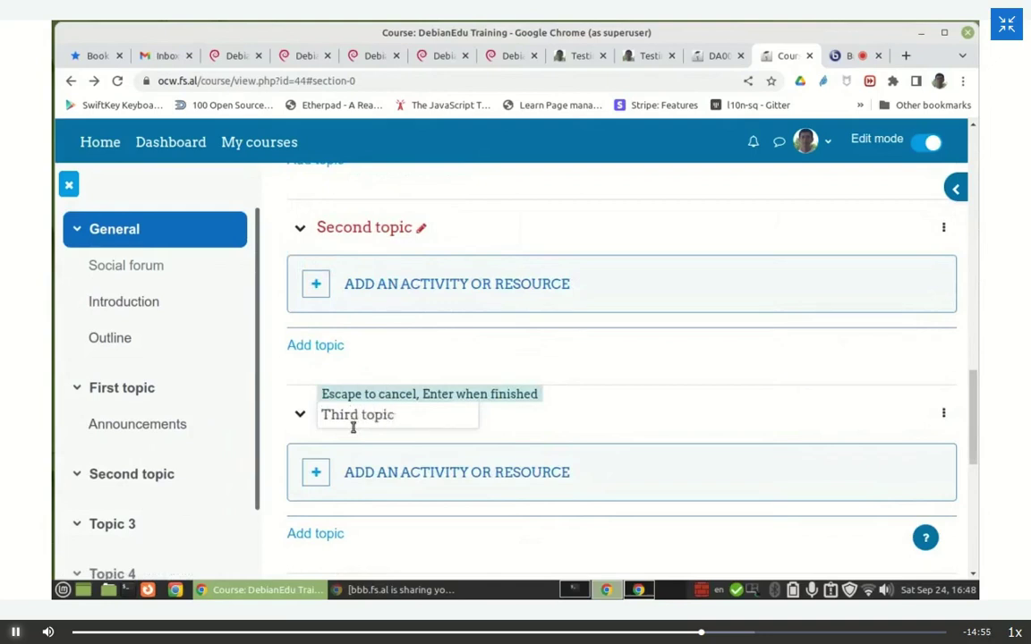
pyautogui.write('Third topic')
pyautogui.press('Return')
# Step: Review the renamed topics on the course page and locate the Announcements forum in "First topic"
pyautogui.scroll(-2, 361, 397)
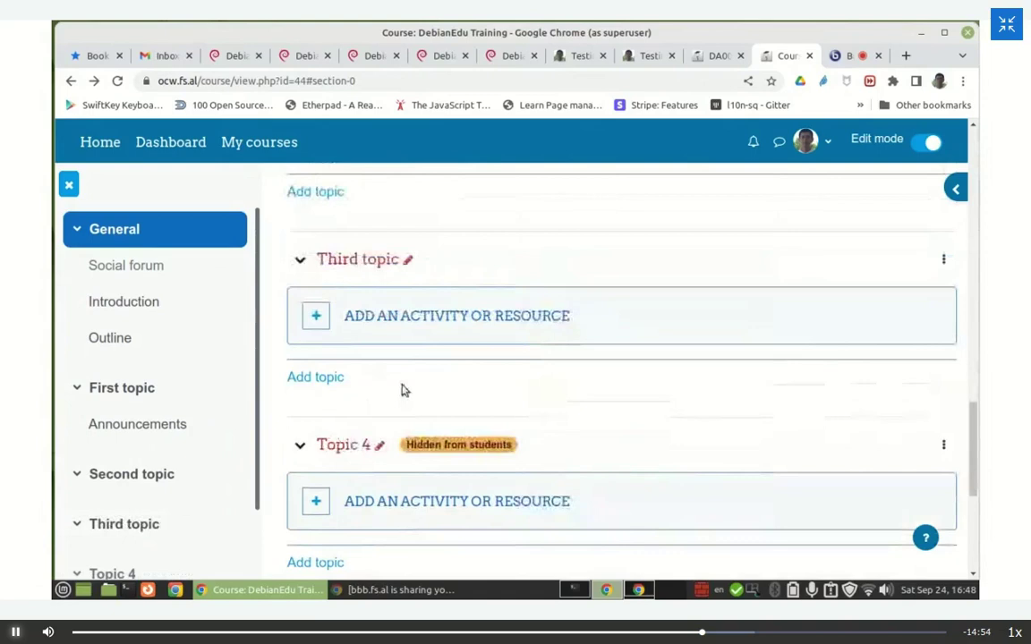
pyautogui.scroll(-2, 403, 389)
pyautogui.scroll(-2, 403, 356)
pyautogui.scroll(8, 387, 368)
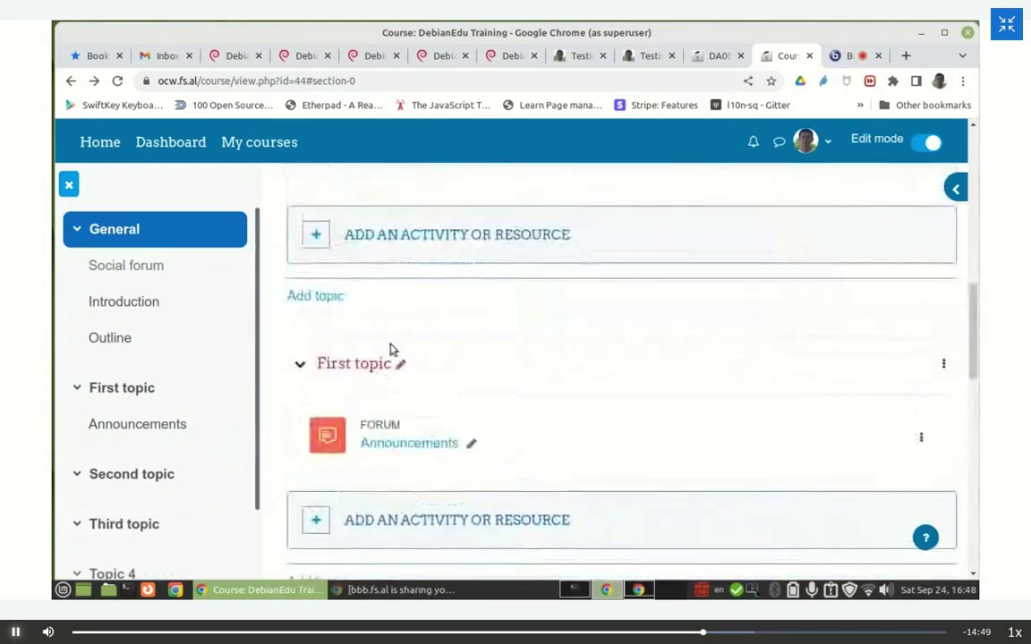
pyautogui.scroll(-1, 391, 350)
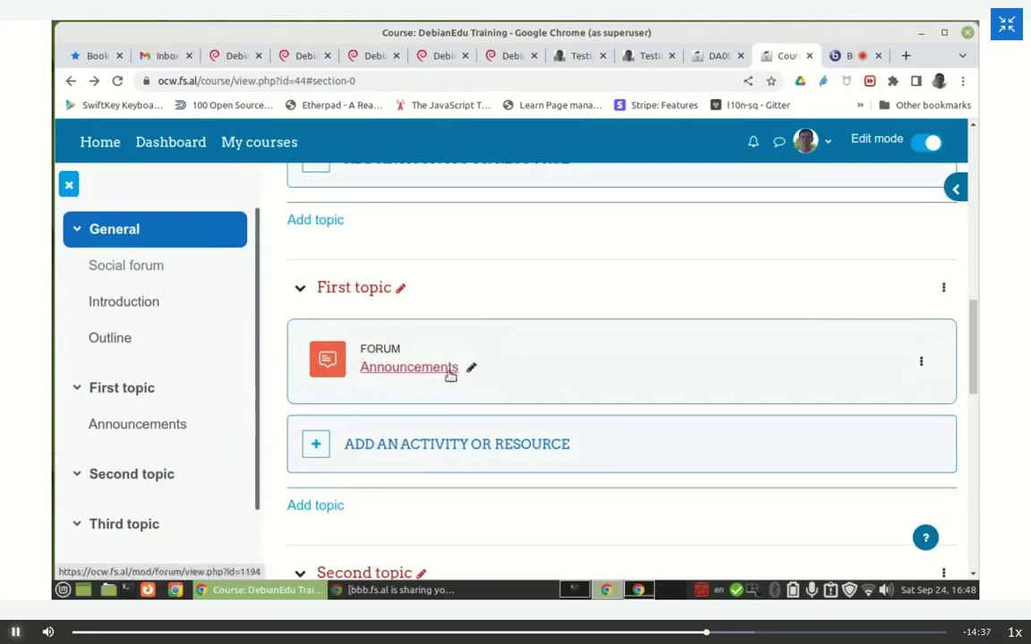
# Step: Move the Announcements forum from "First topic" to the General section, directly below Social forum
pyautogui.scroll(10, 448, 356)
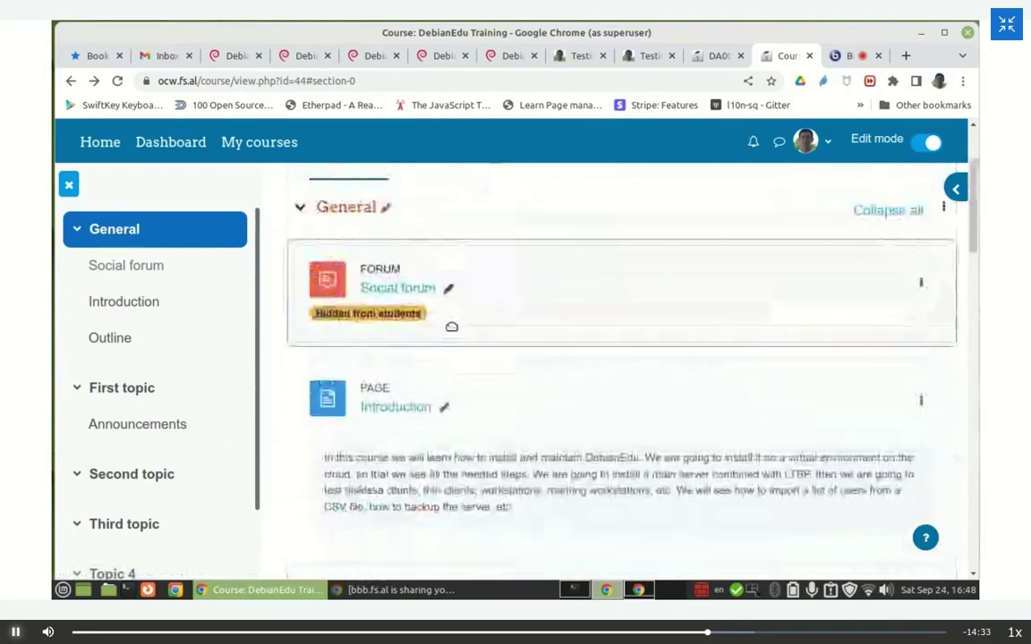
pyautogui.scroll(2, 392, 320)
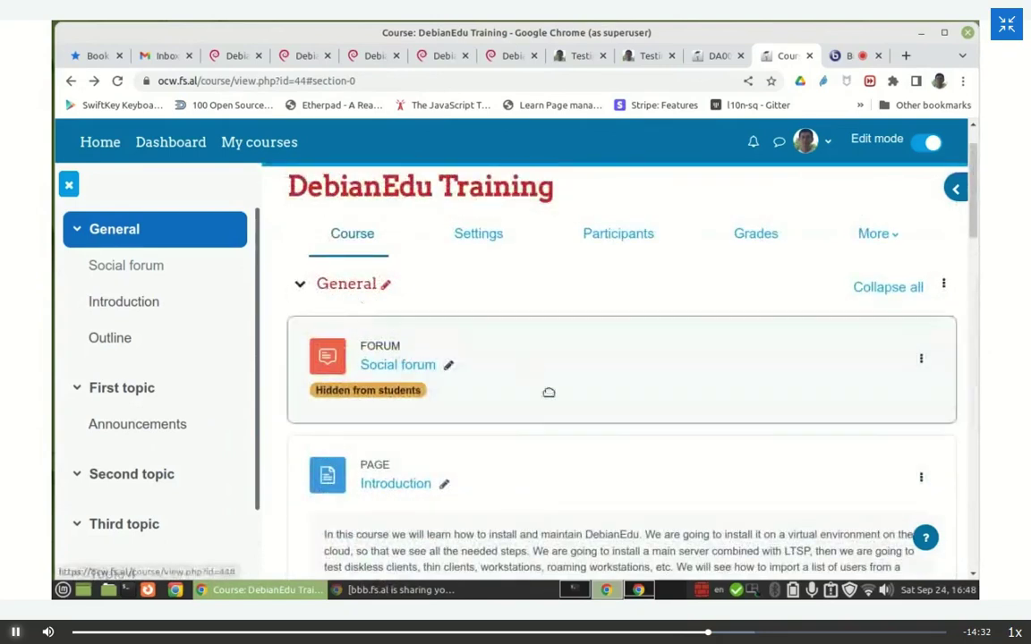
pyautogui.scroll(-8, 528, 373)
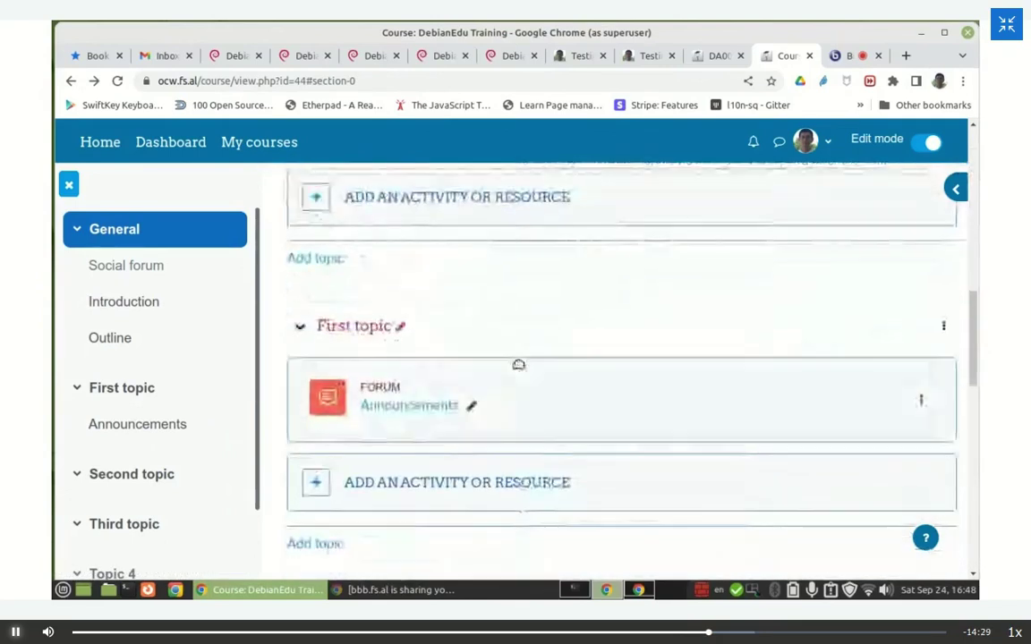
pyautogui.moveTo(603, 387); pyautogui.dragTo(515, 385)
pyautogui.click(921, 401)
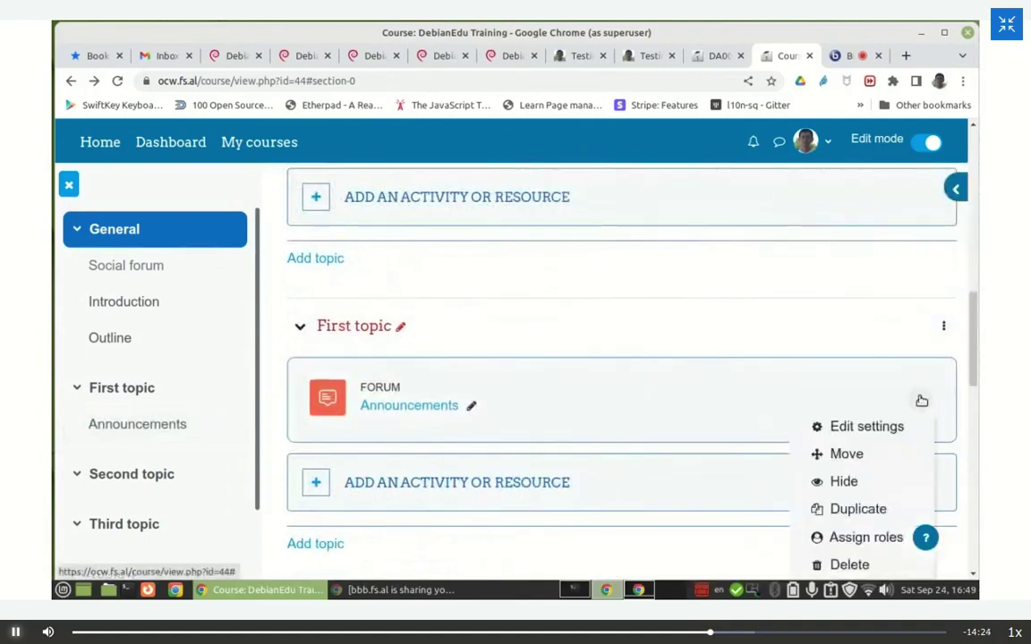
pyautogui.scroll(-1, 716, 333)
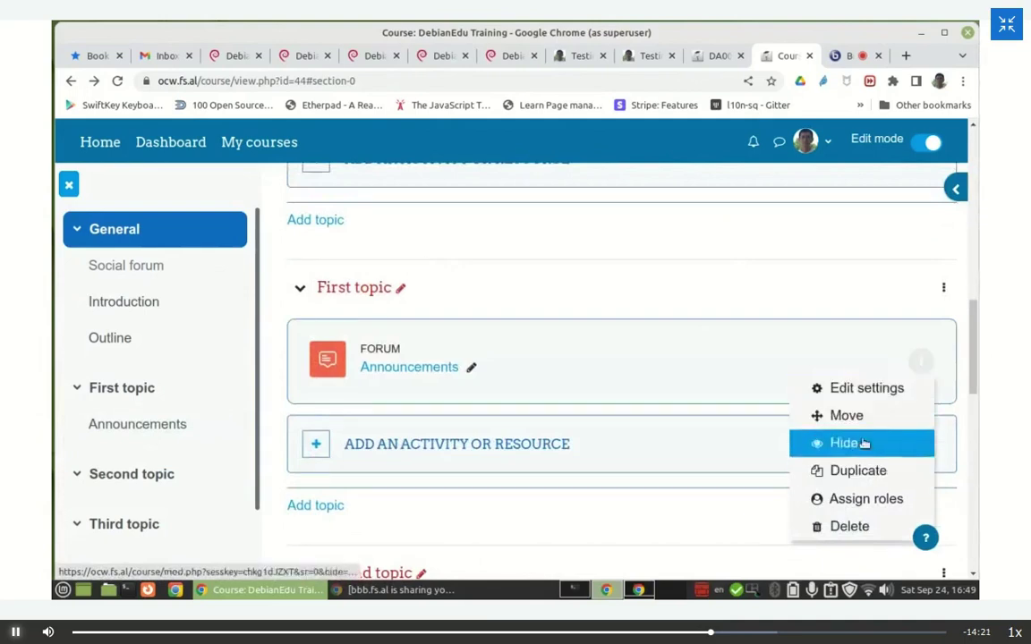
pyautogui.click(845, 416)
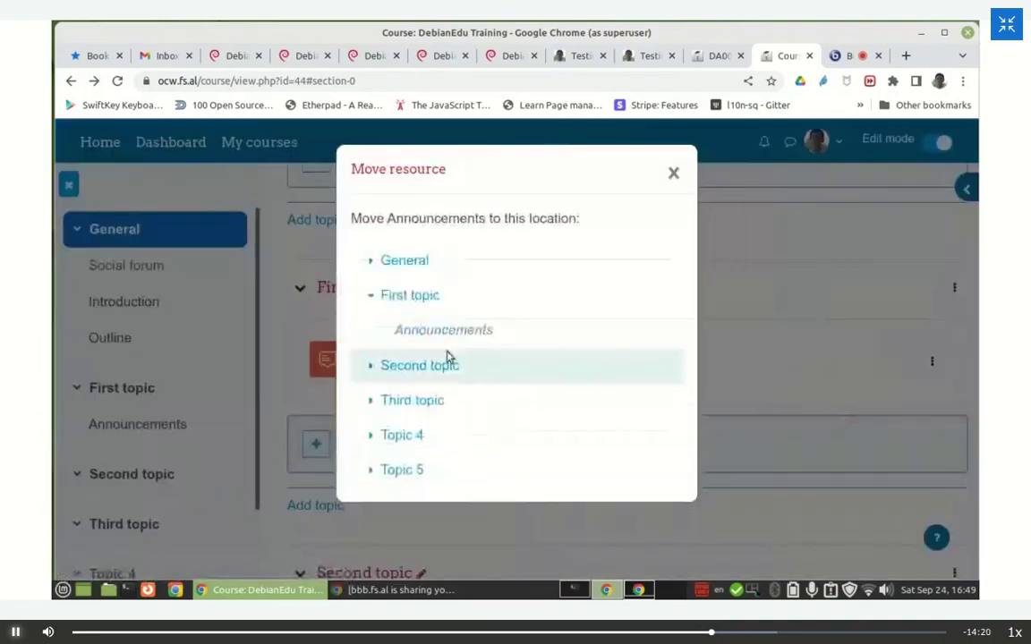
pyautogui.click(371, 263)
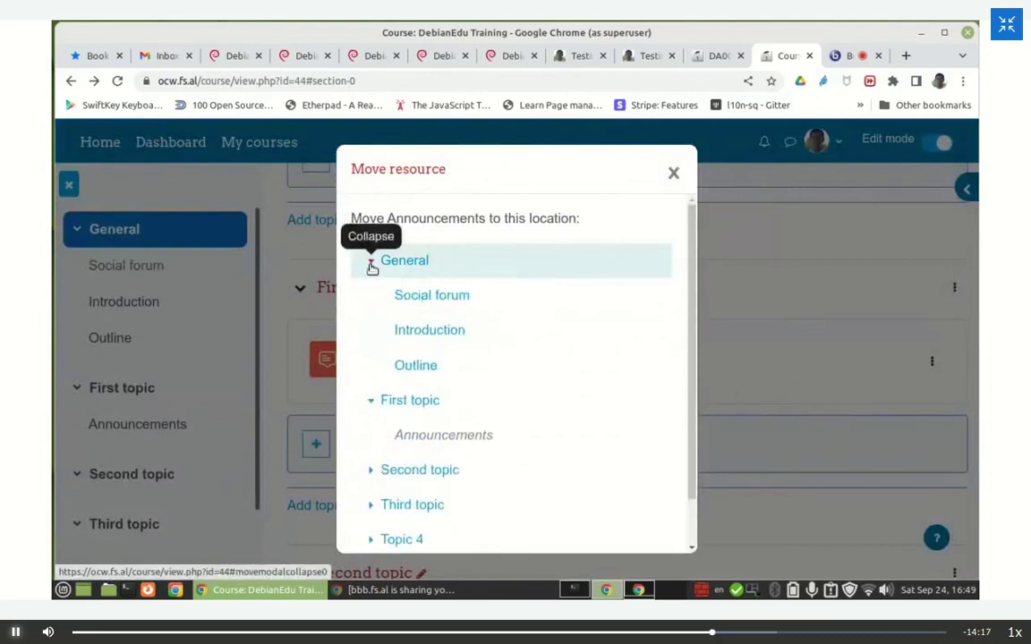
pyautogui.click(418, 297)
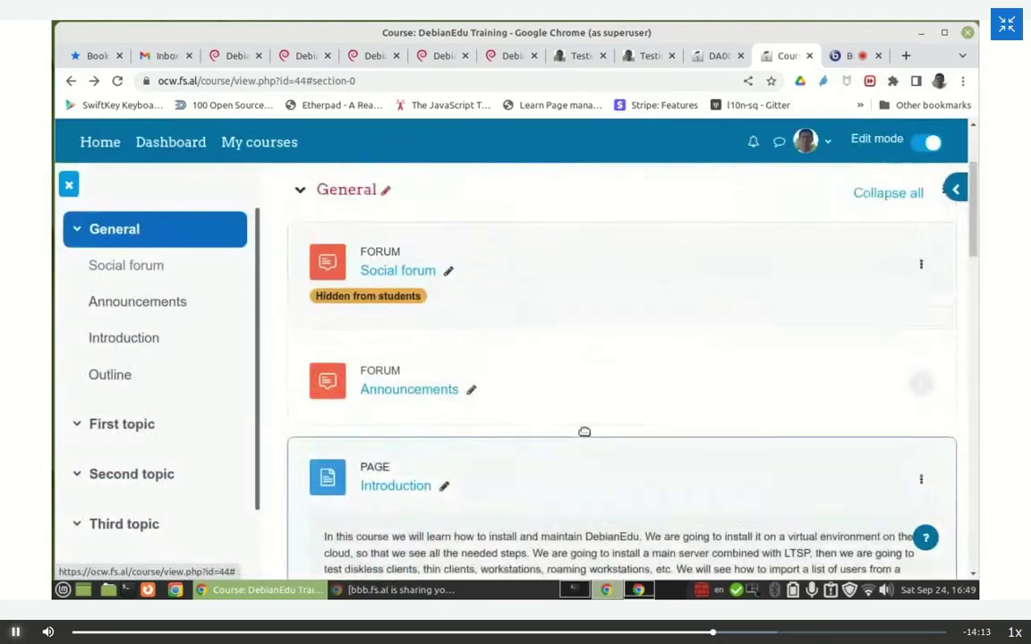
# Step: Reorder the General section so that the Announcements forum comes above Social forum
pyautogui.scroll(1, 537, 403)
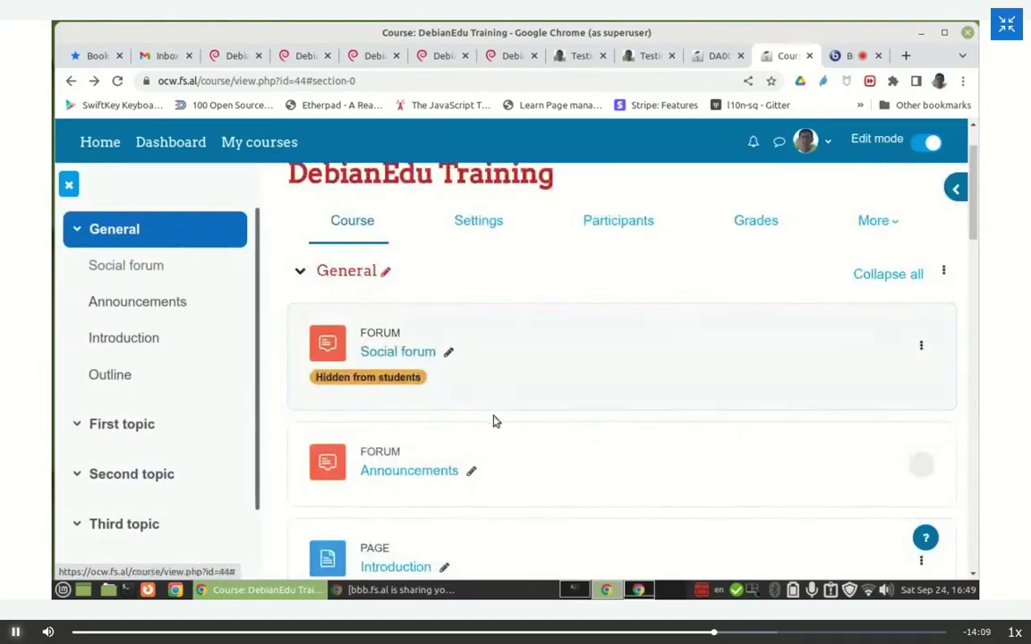
pyautogui.moveTo(518, 456); pyautogui.dragTo(528, 325)
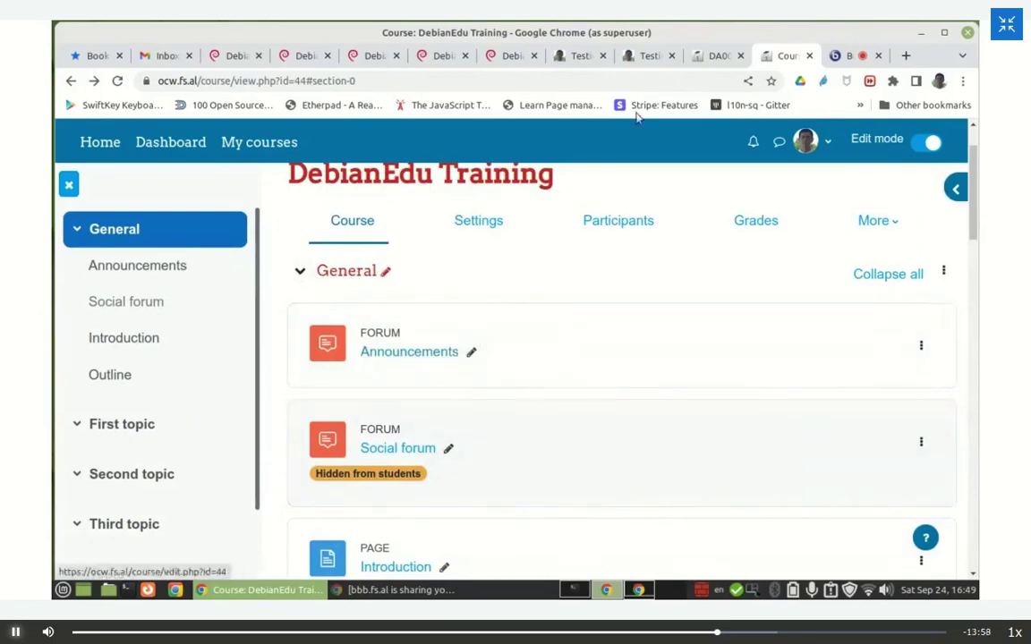
pyautogui.scroll(-1, 336, 381)
pyautogui.scroll(2, 342, 382)
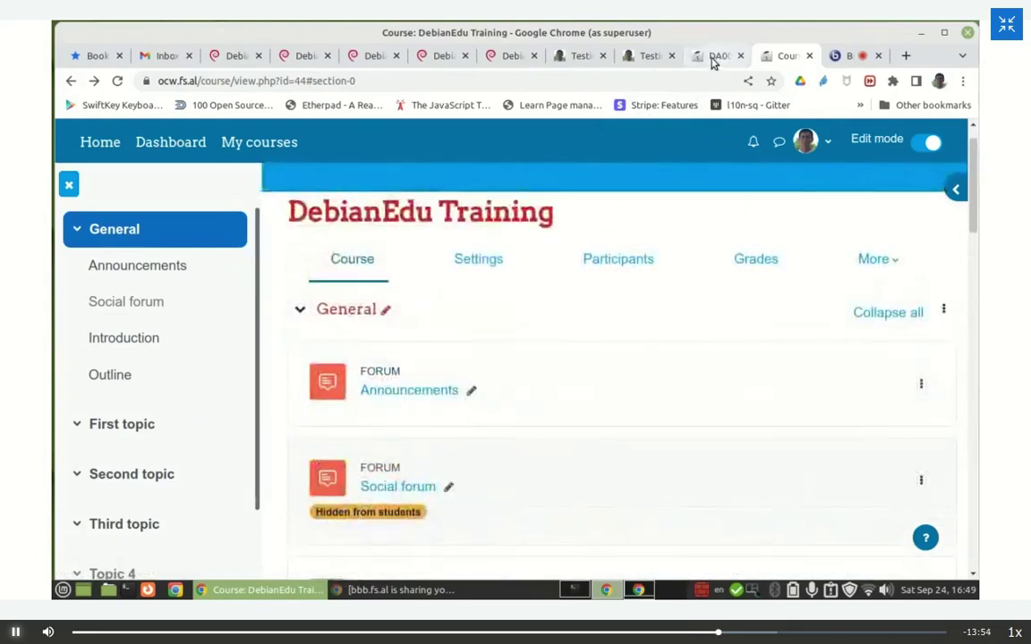
# Step: Rename the General section as "Activities"
pyautogui.click(386, 311)
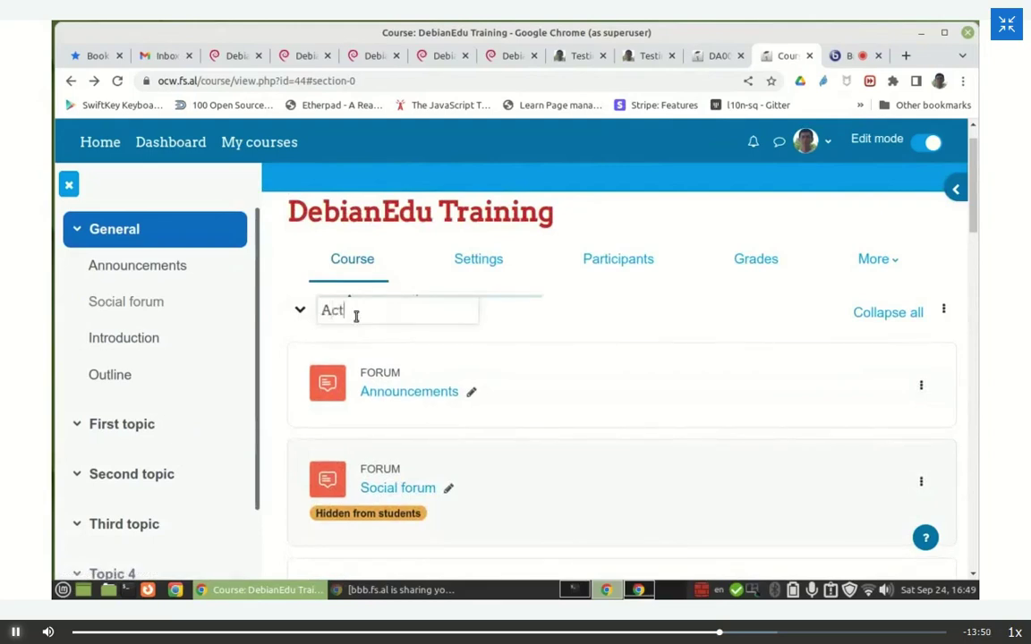
pyautogui.write('Activities')
pyautogui.press('Return')
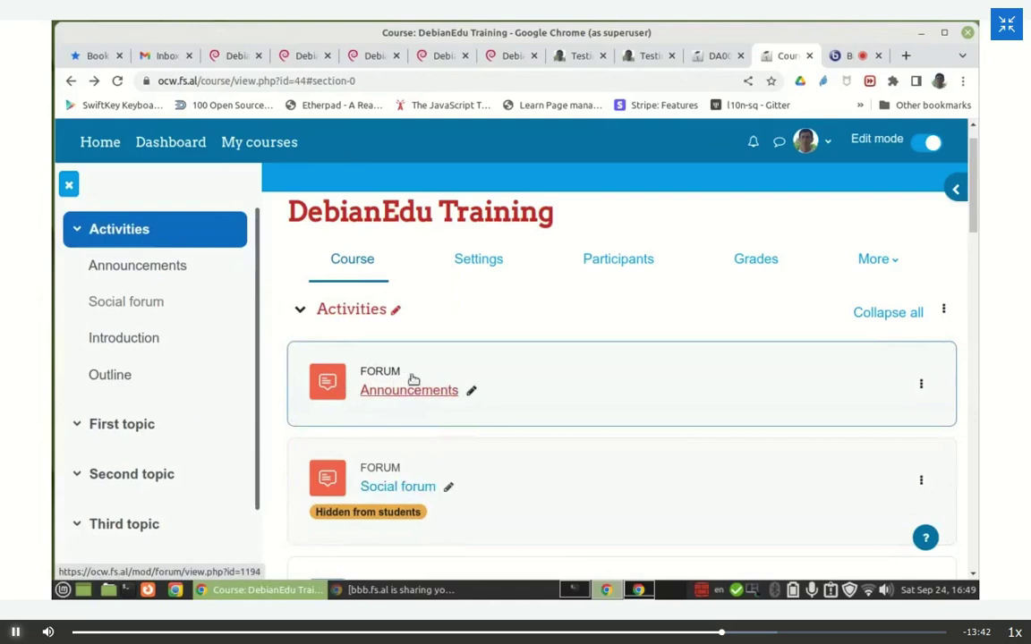
# Step: Rename the "First topic" section below Activities as "Details"
pyautogui.scroll(-2, 412, 358)
pyautogui.scroll(-4, 413, 340)
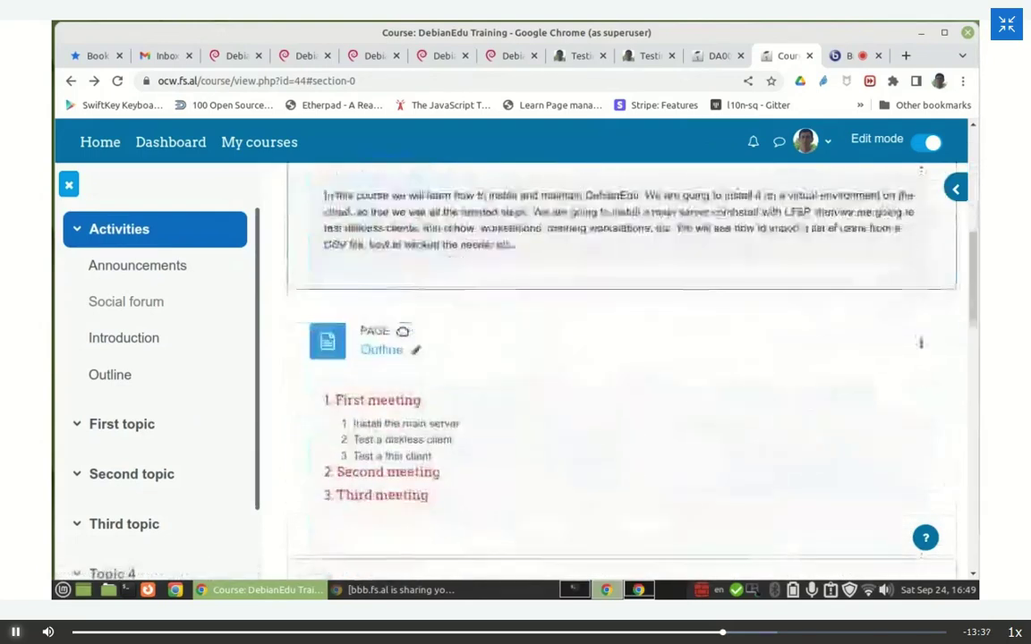
pyautogui.scroll(-3, 403, 331)
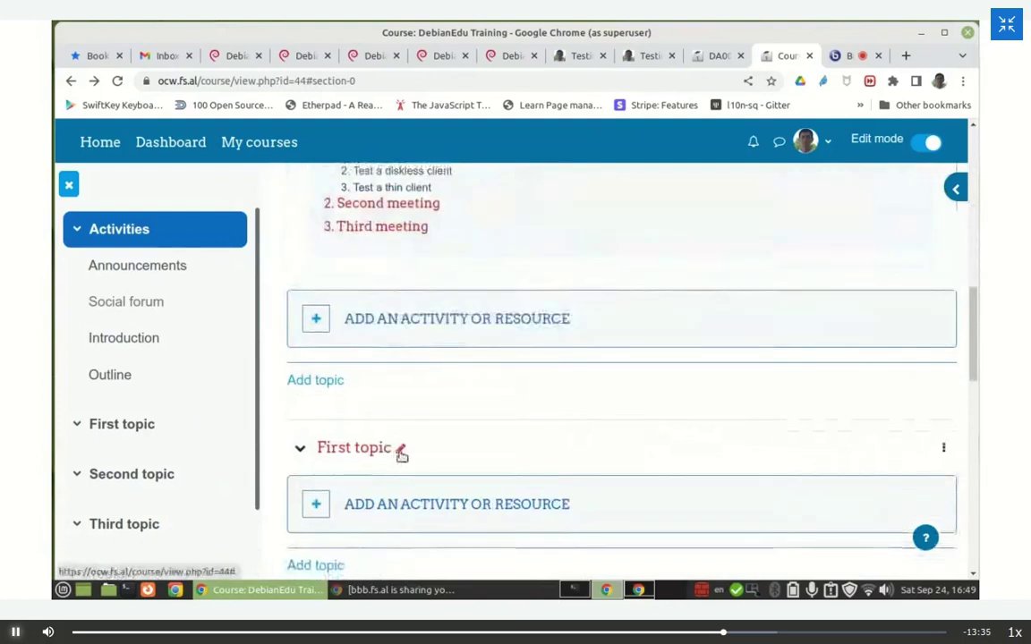
pyautogui.click(401, 452)
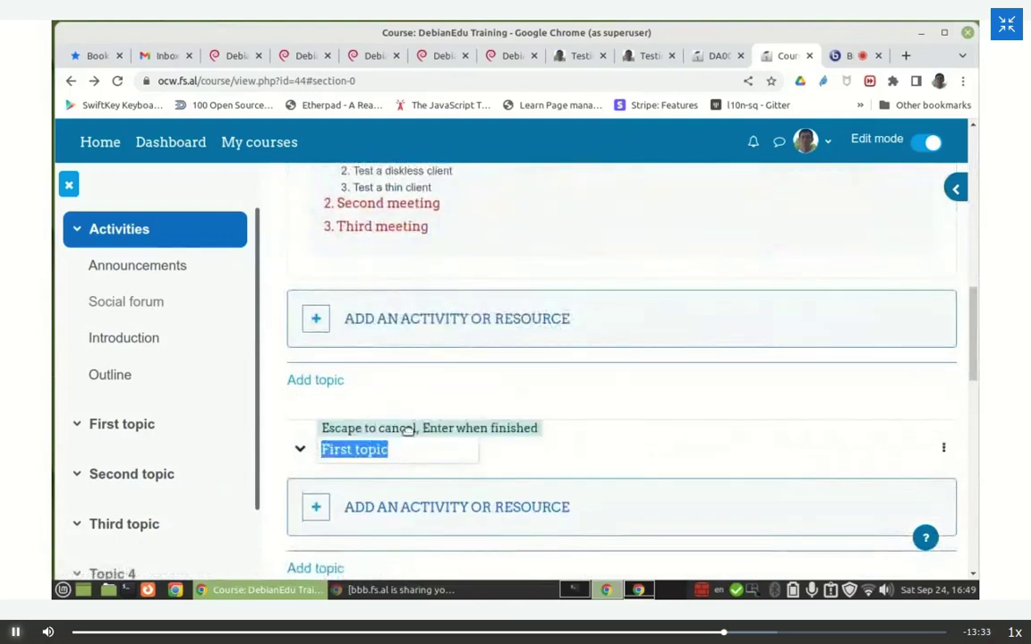
pyautogui.write('Details')
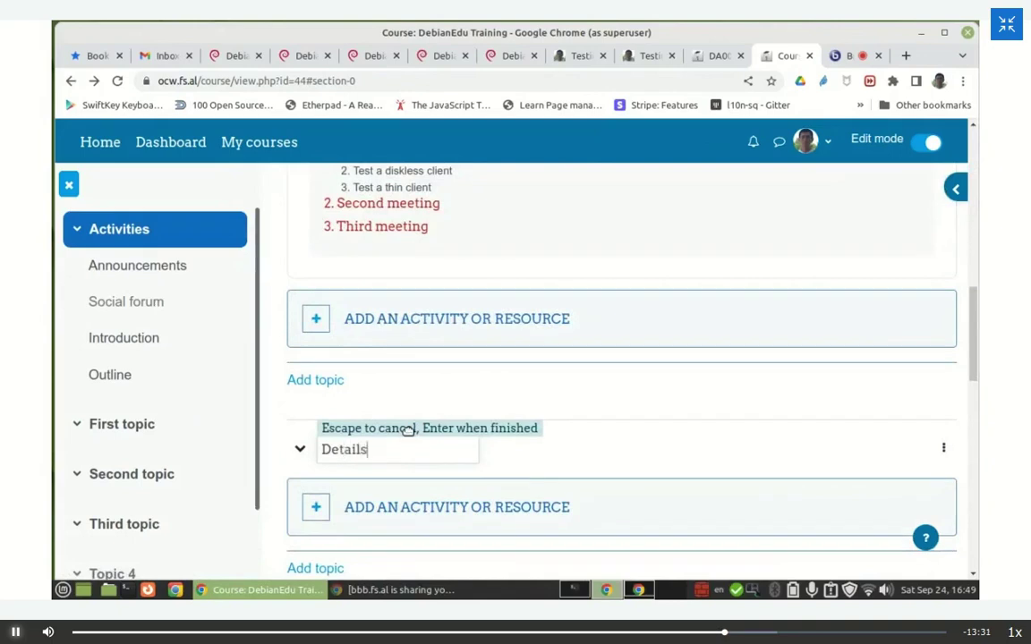
pyautogui.press('Return')
# Step: Rename the Introduction page in the Activities section as "Description"
pyautogui.scroll(5, 432, 375)
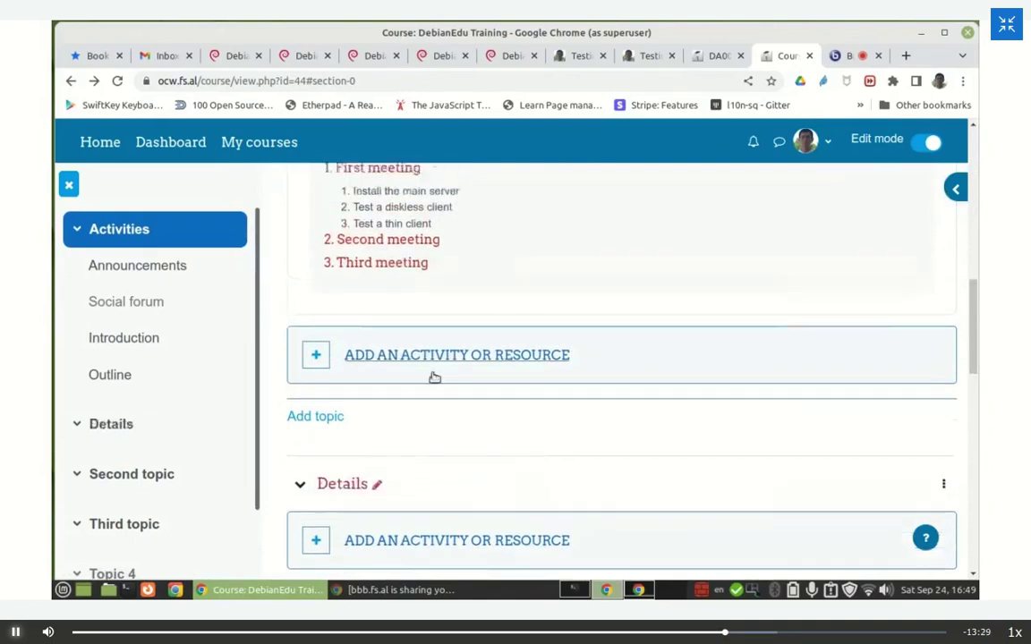
pyautogui.scroll(-1, 437, 361)
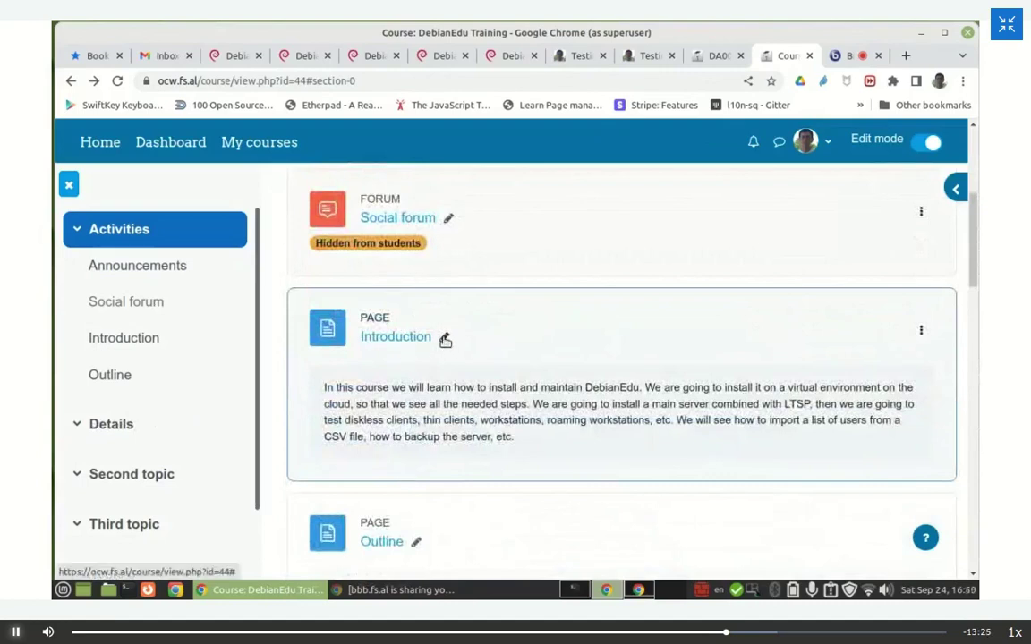
pyautogui.click(444, 338)
pyautogui.write('Descriptio')
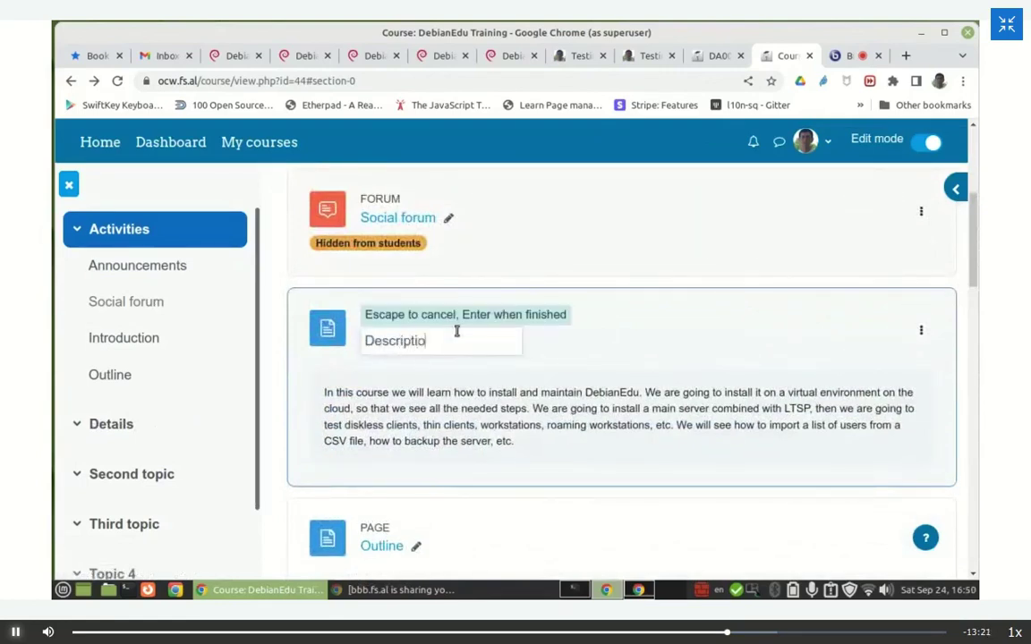
pyautogui.press('Return')
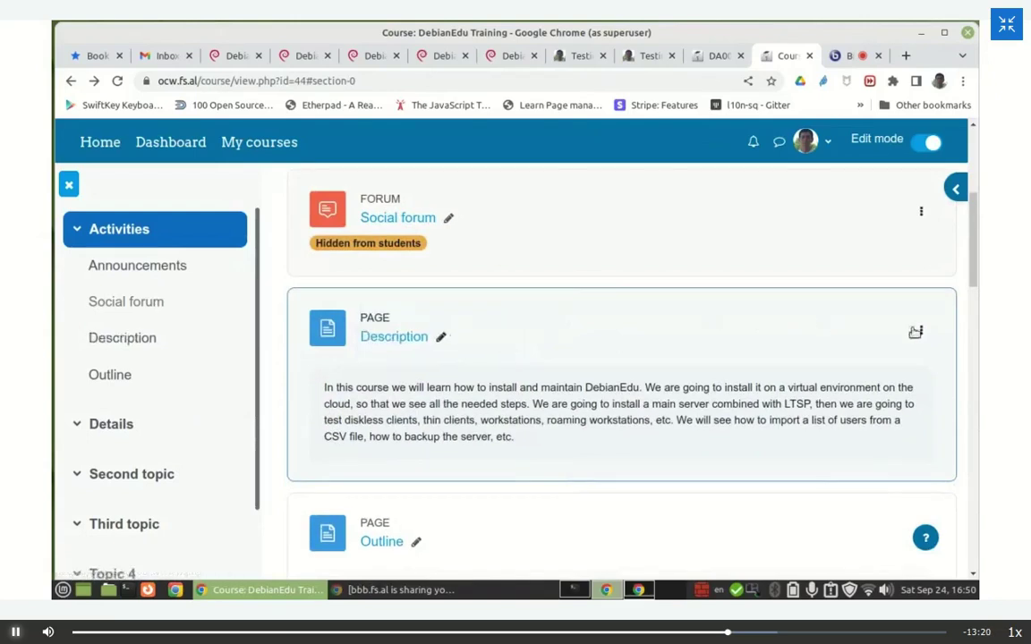
# Step: Move the Description page from Activities to the Details section
pyautogui.click(918, 332)
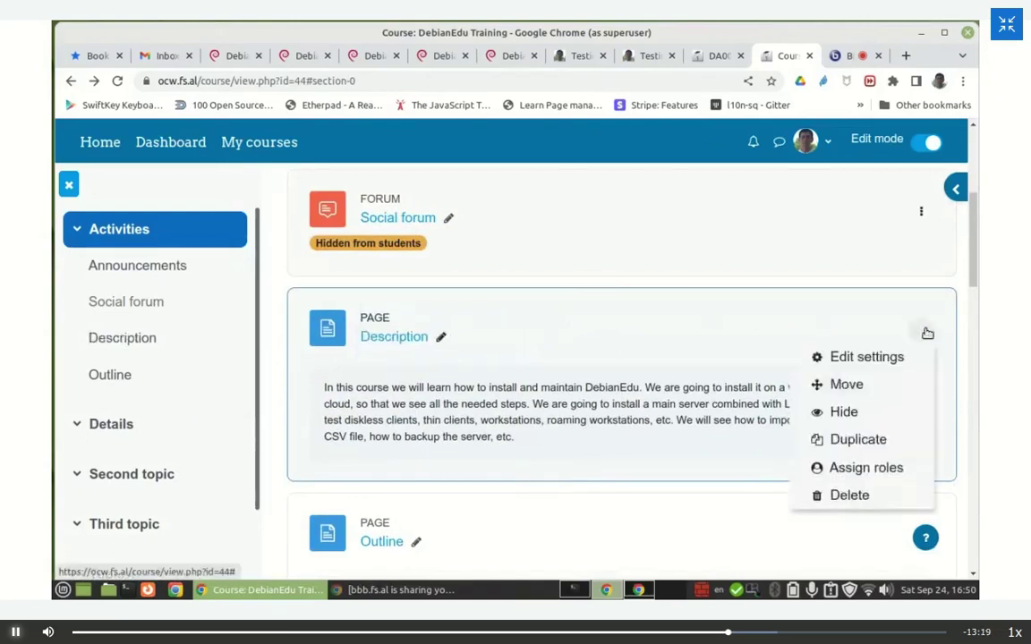
pyautogui.click(844, 384)
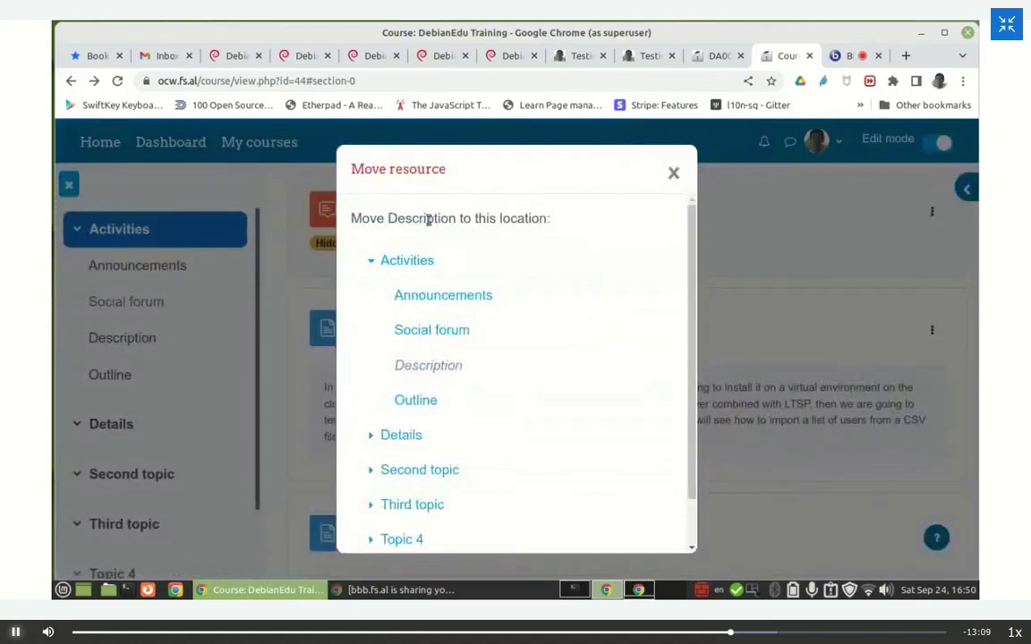
pyautogui.click(399, 436)
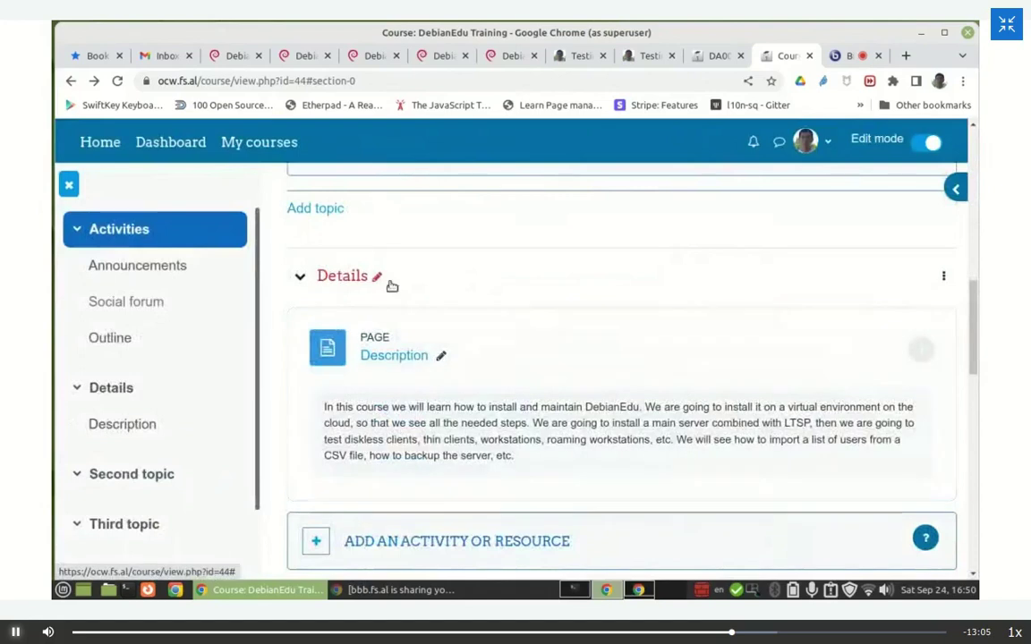
# Step: Move the Outline page from Activities to the Details section
pyautogui.scroll(5, 475, 356)
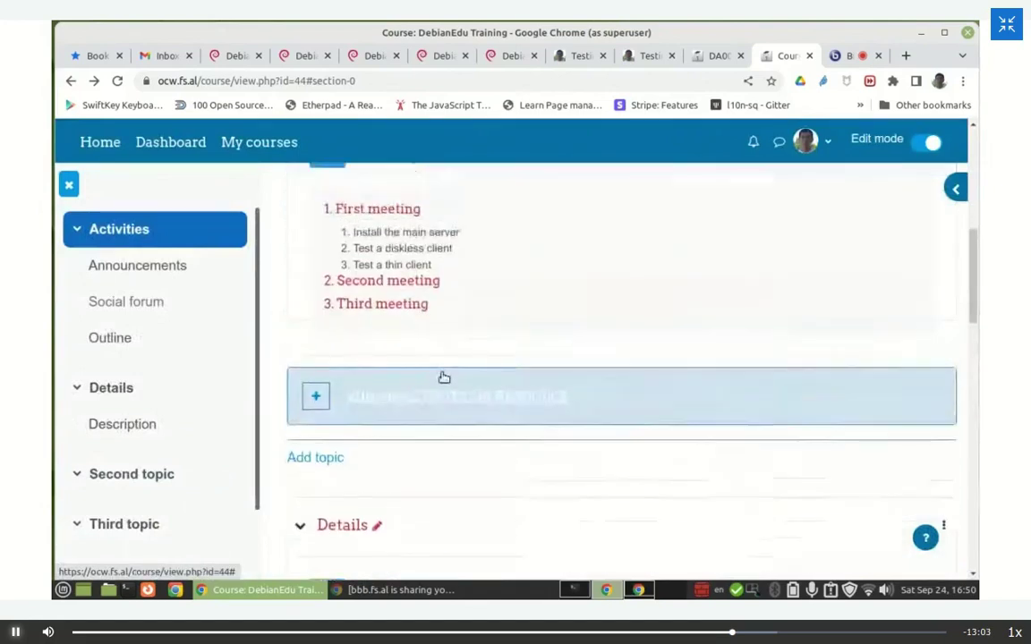
pyautogui.click(923, 287)
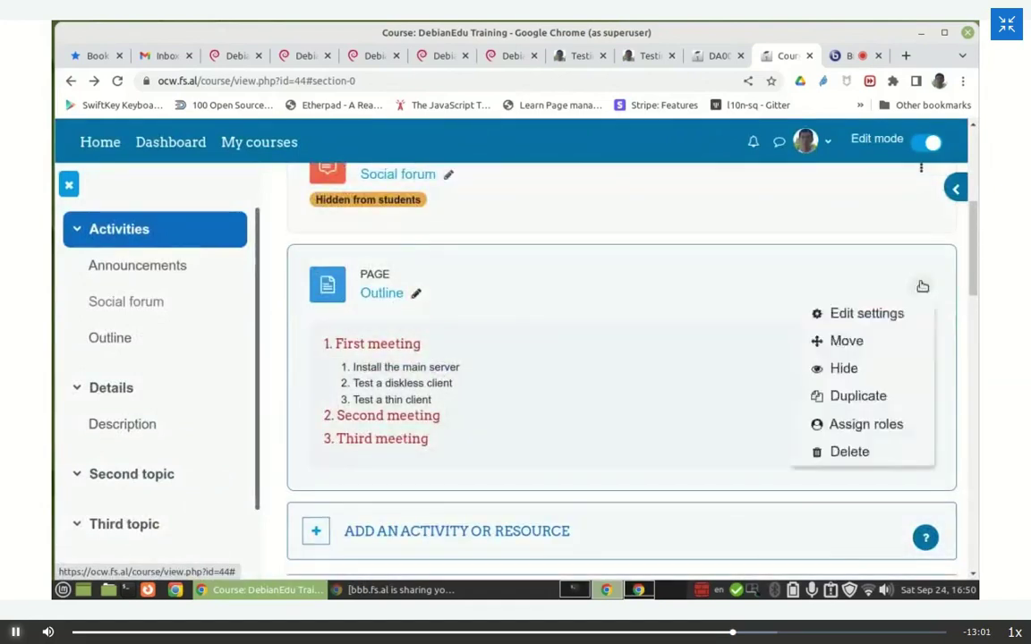
pyautogui.click(850, 342)
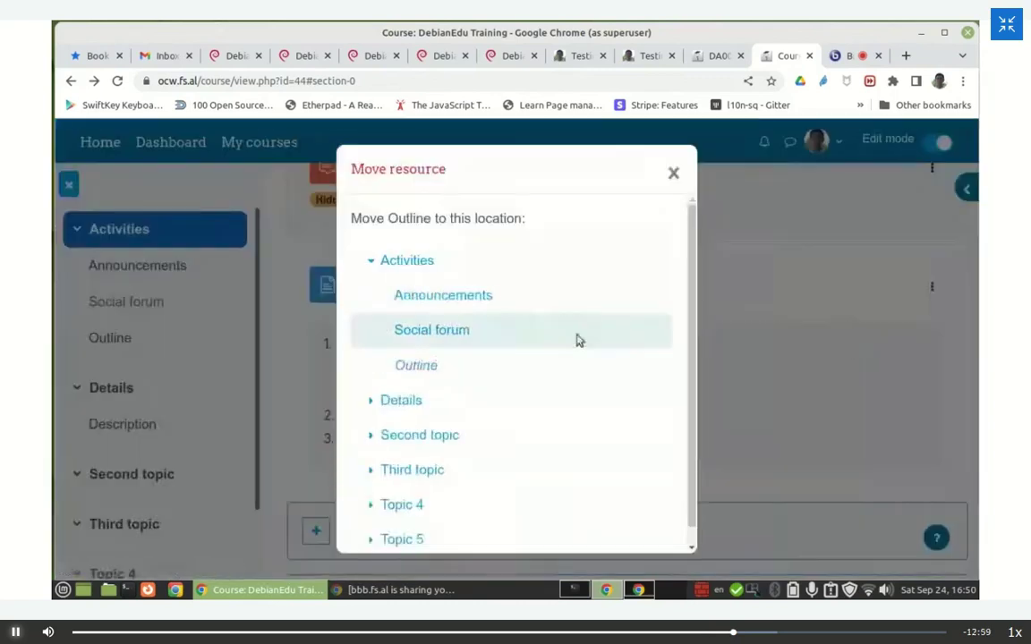
pyautogui.click(409, 403)
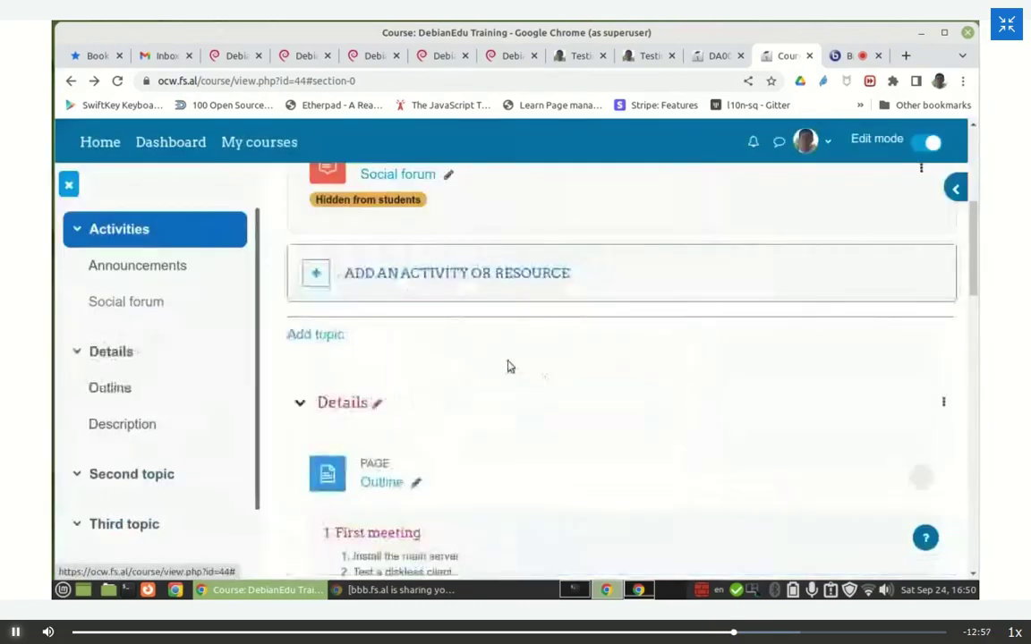
# Step: Reorder the Details section so that the Description page comes before the Outline page
pyautogui.scroll(-2, 477, 332)
pyautogui.scroll(2, 478, 332)
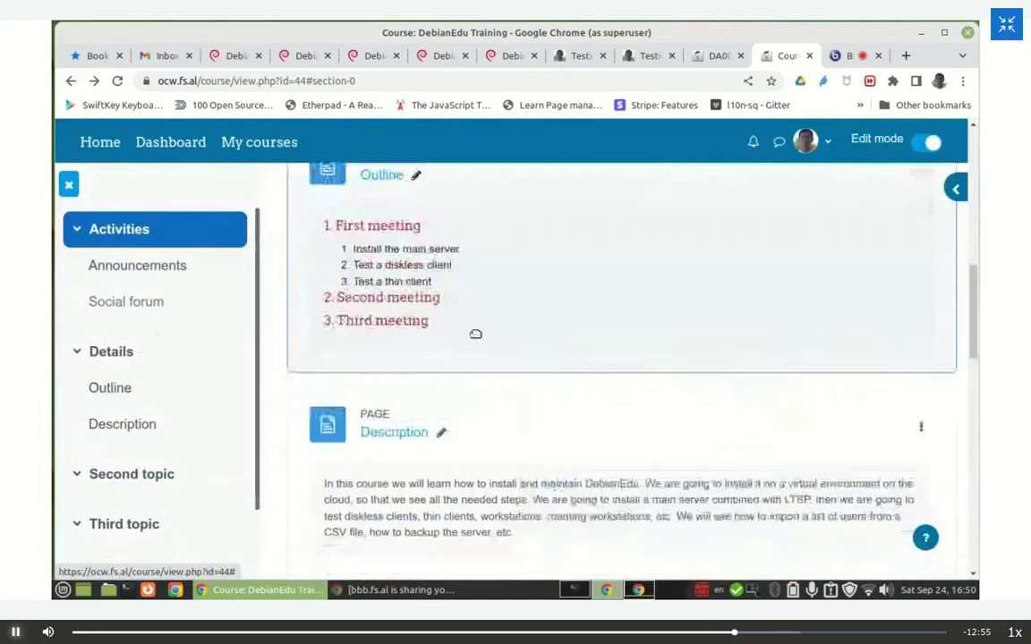
pyautogui.moveTo(504, 432); pyautogui.dragTo(483, 414)
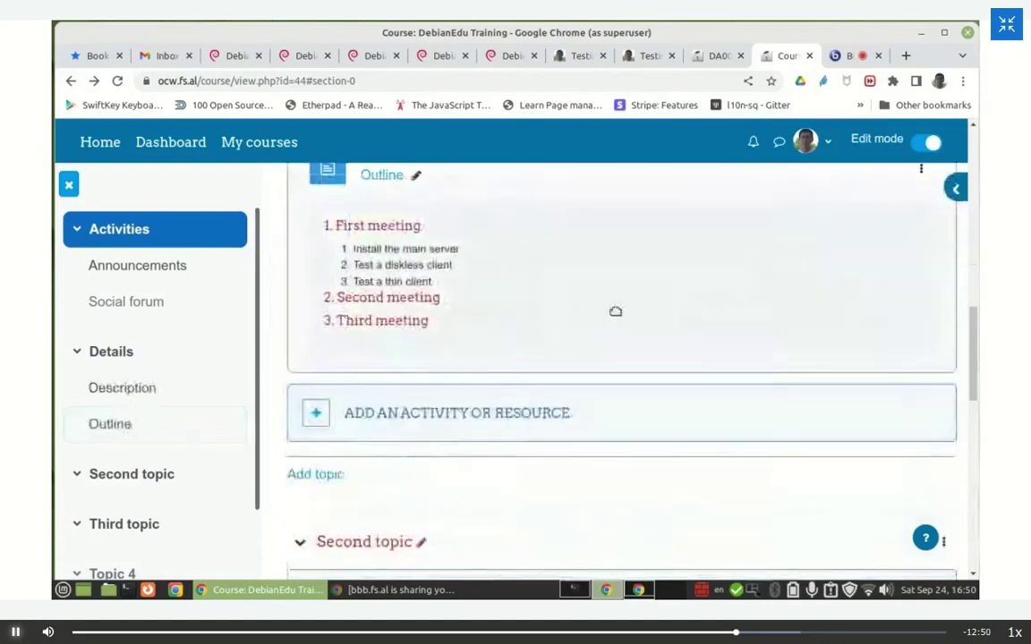
# Step: Move the Outline page back above the Description page in the Details section
pyautogui.scroll(4, 605, 288)
pyautogui.scroll(-1, 603, 289)
pyautogui.scroll(2, 594, 306)
pyautogui.moveTo(494, 495); pyautogui.dragTo(484, 292)
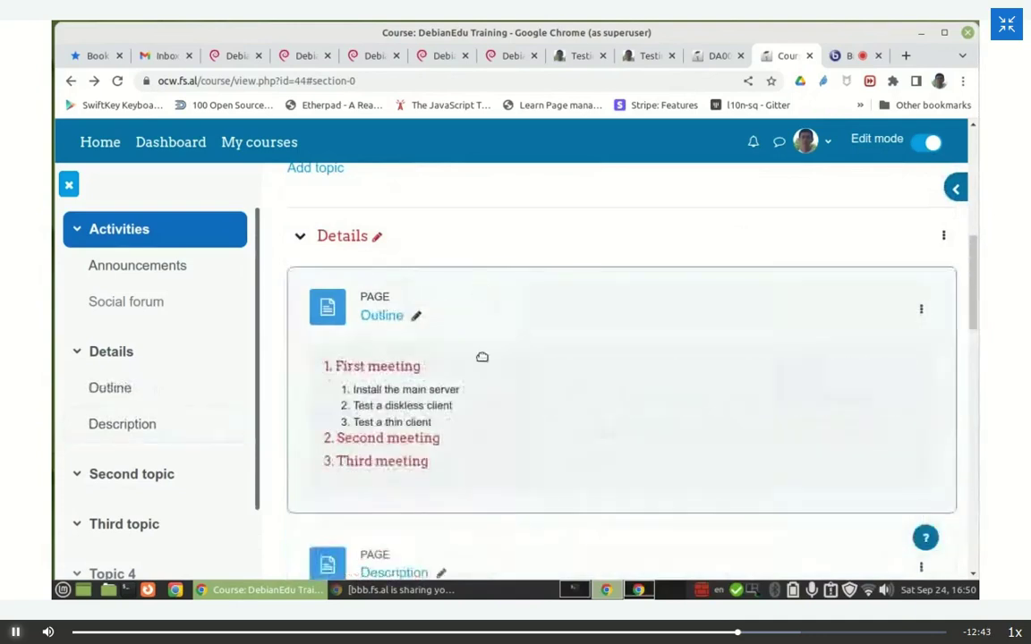
# Step: Place the Description page above the Outline page in Details again and review the section's order
pyautogui.scroll(-2, 479, 420)
pyautogui.scroll(2, 474, 432)
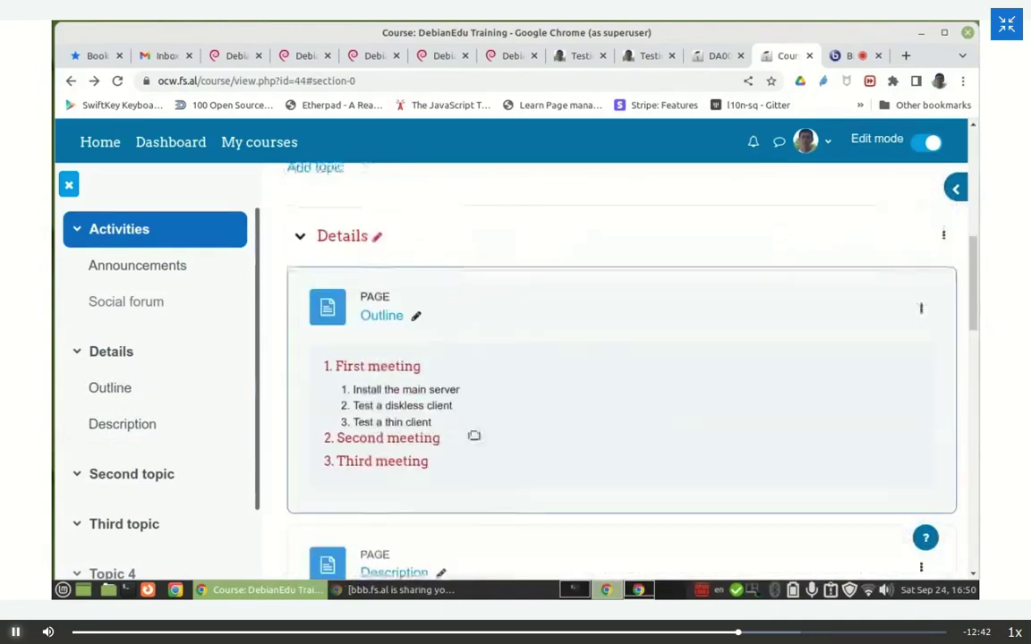
pyautogui.moveTo(491, 545); pyautogui.dragTo(323, 271)
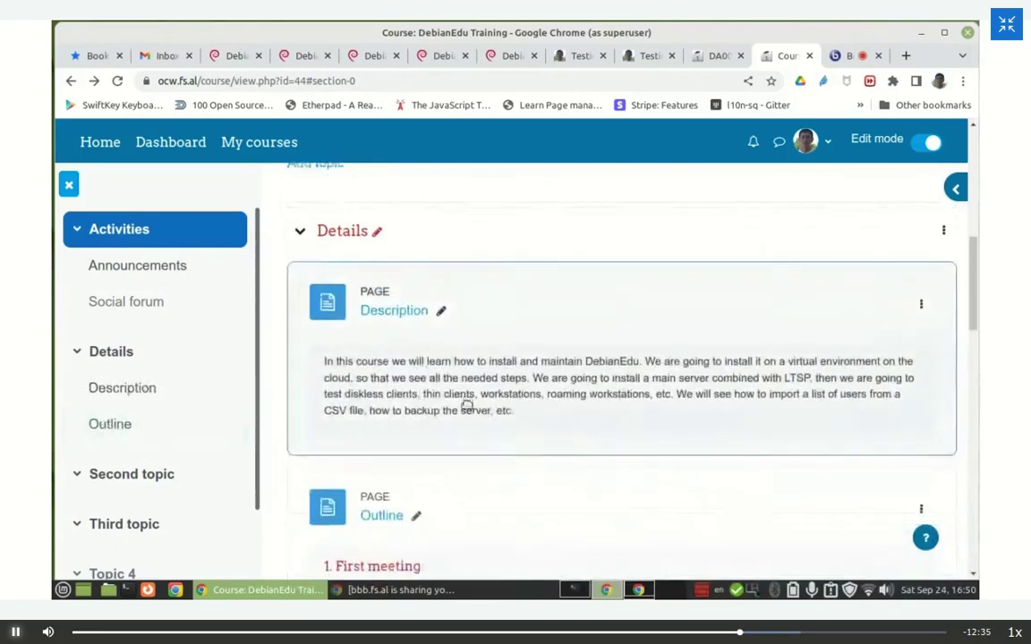
pyautogui.scroll(-2, 457, 394)
pyautogui.scroll(1, 437, 384)
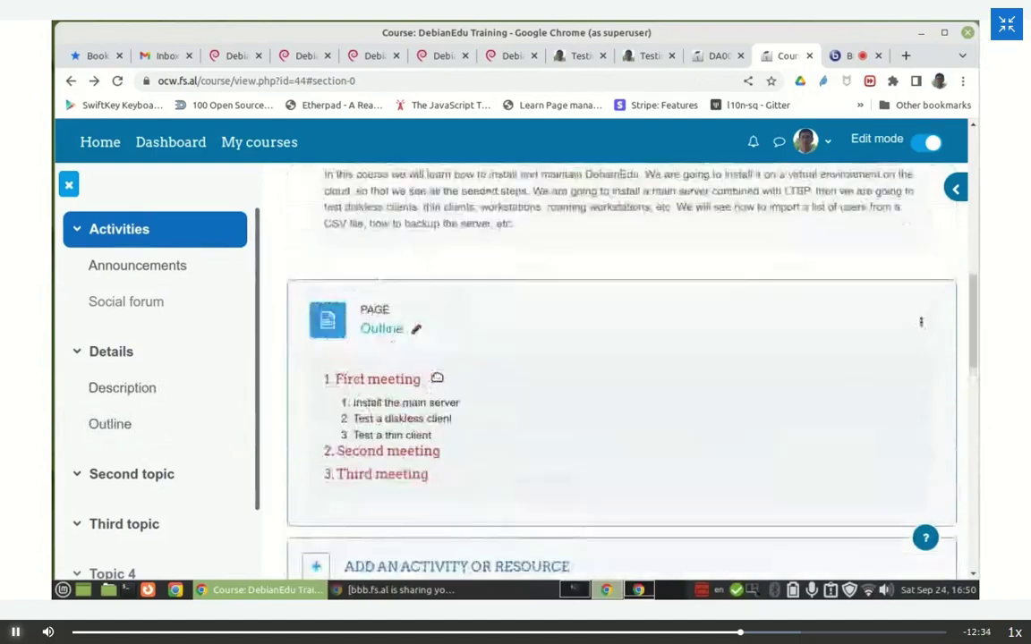
pyautogui.scroll(1, 438, 380)
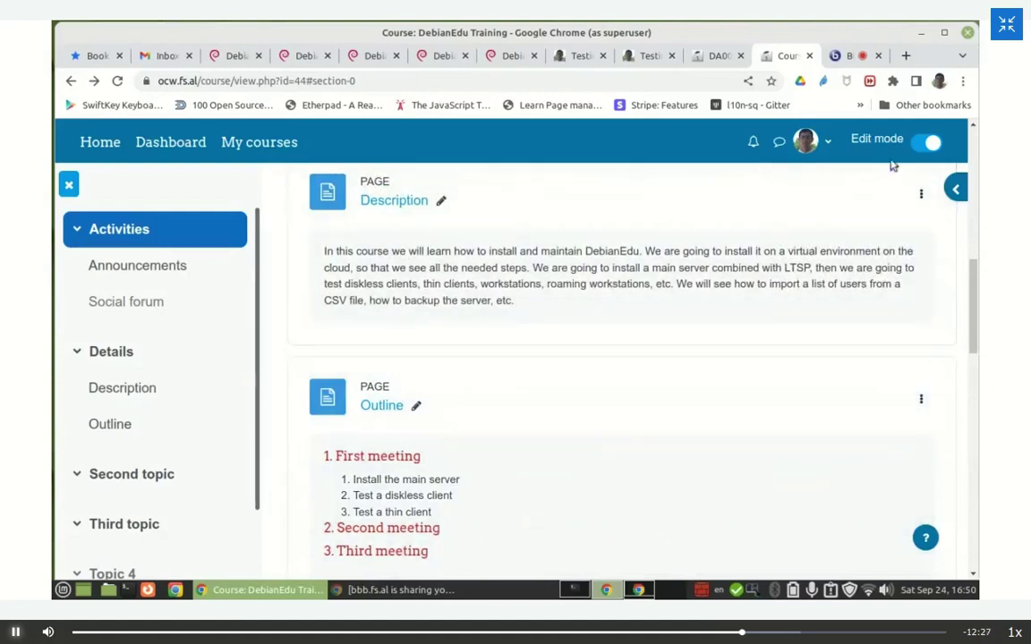
# Step: Turn off edit mode and switch to the Student role in the DebianEdu Training course
pyautogui.click(928, 143)
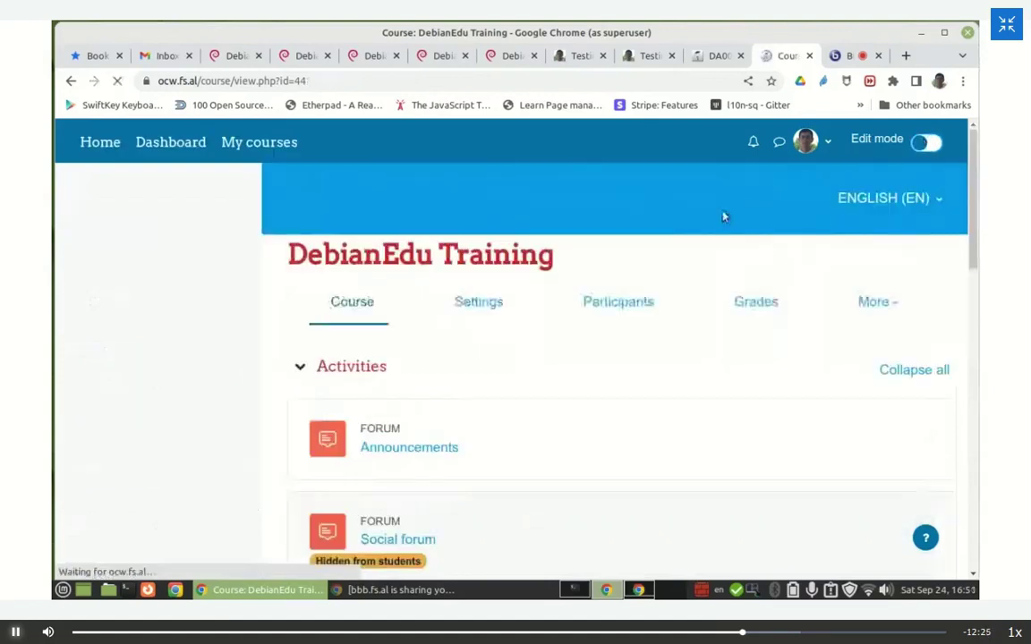
pyautogui.click(830, 143)
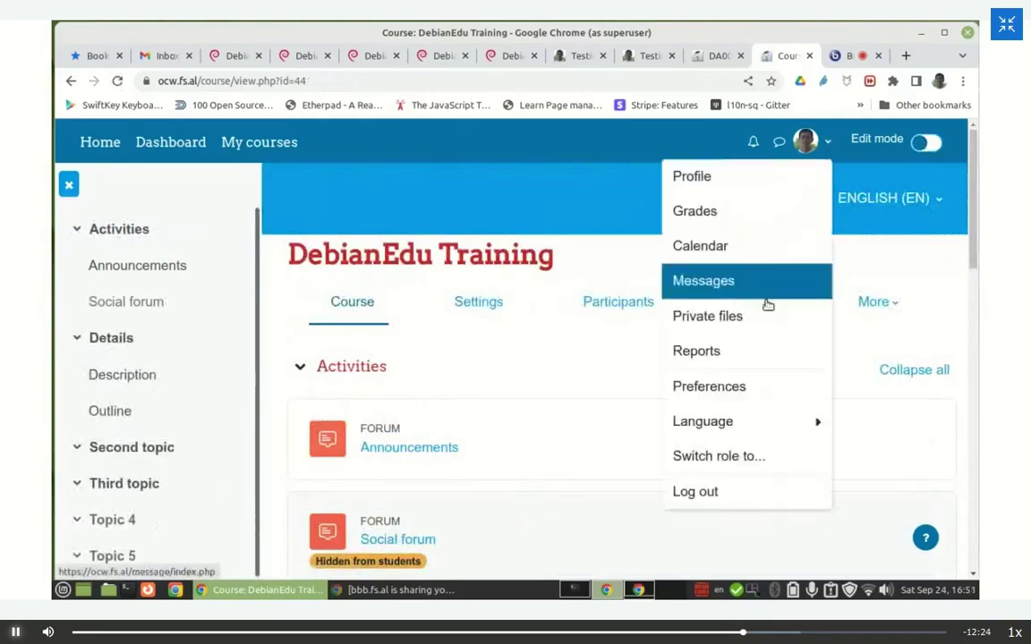
pyautogui.click(731, 458)
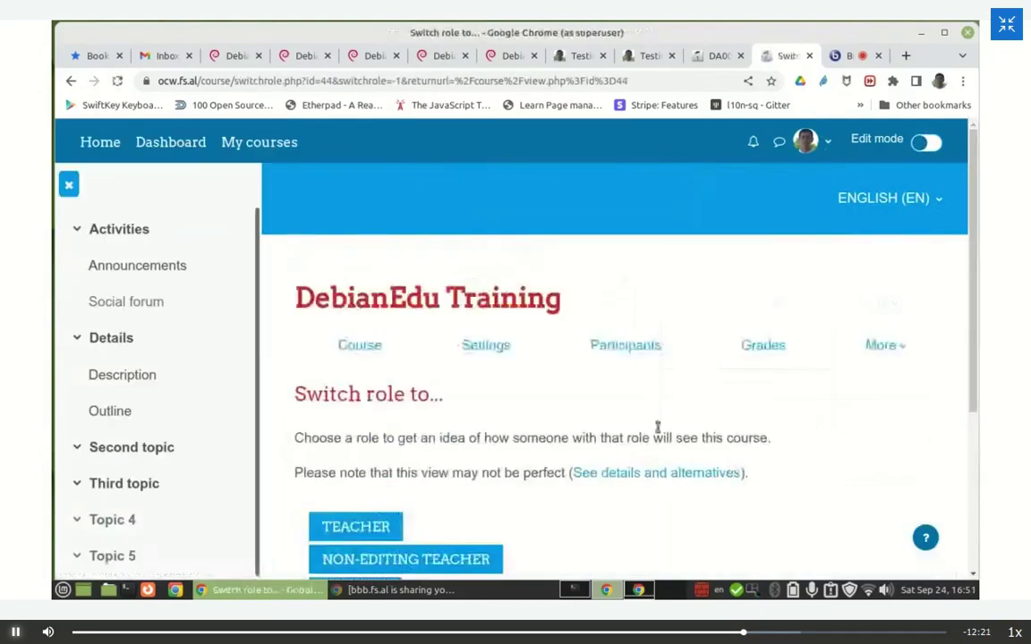
pyautogui.scroll(-3, 545, 362)
pyautogui.click(351, 338)
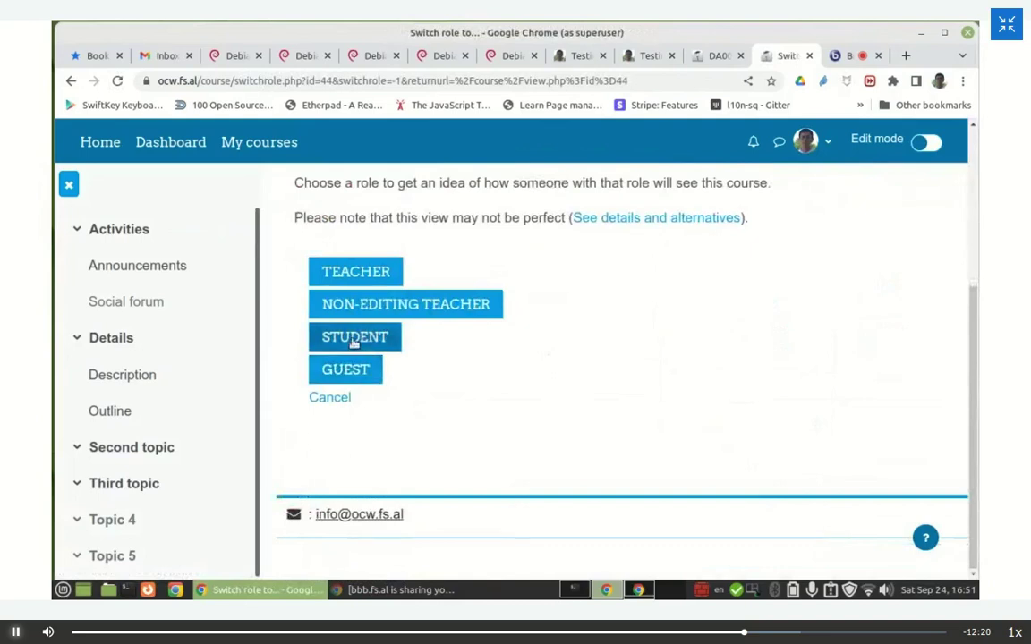
# Step: Examine the course layout as a student, comparing the Activities and Details sections with the course index entries
pyautogui.scroll(-5, 577, 333)
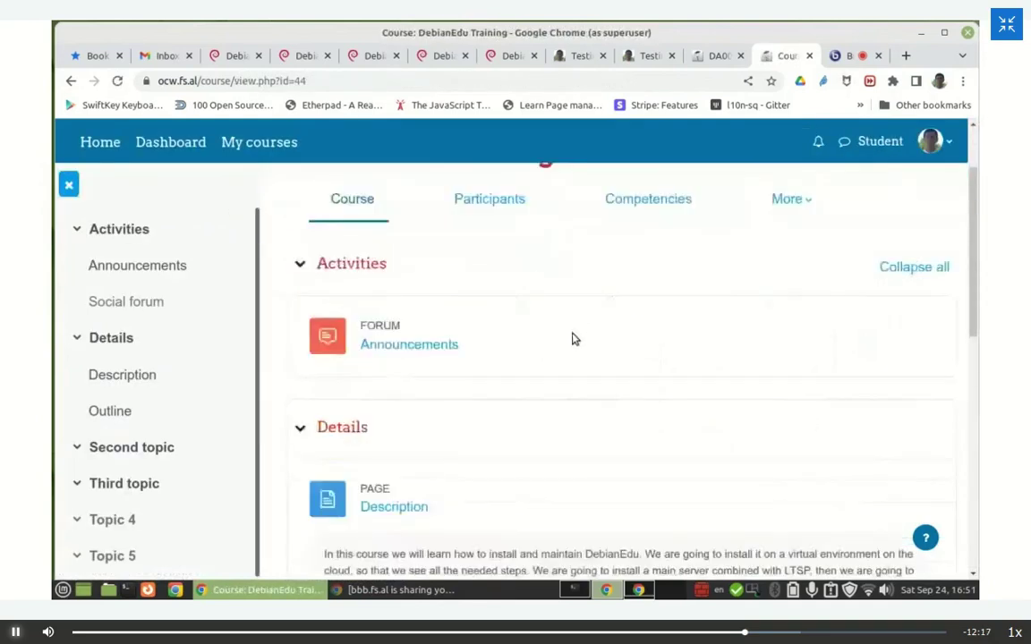
pyautogui.scroll(3, 564, 349)
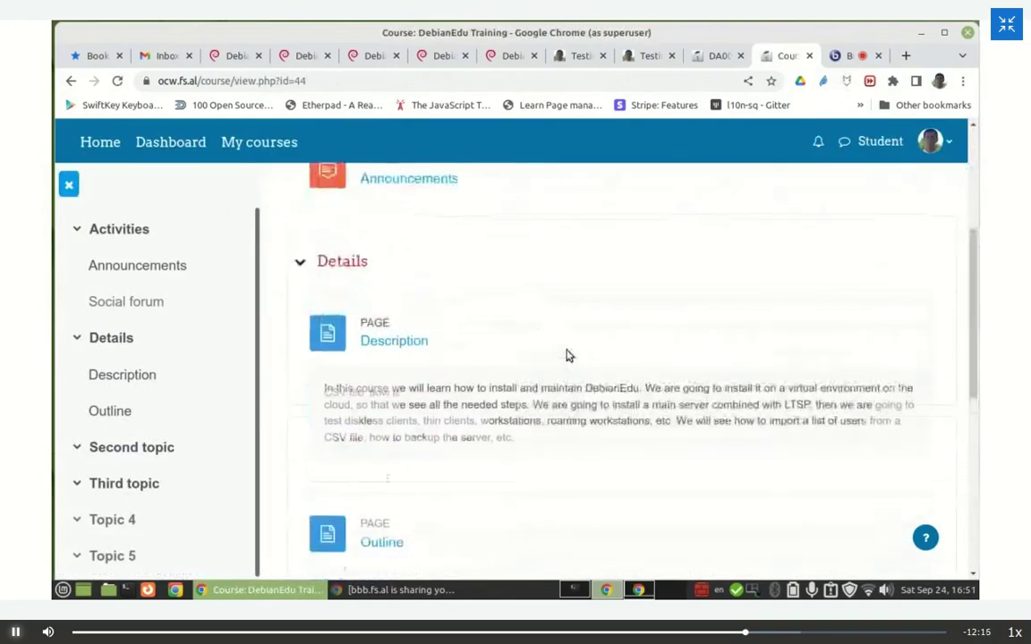
pyautogui.scroll(3, 545, 323)
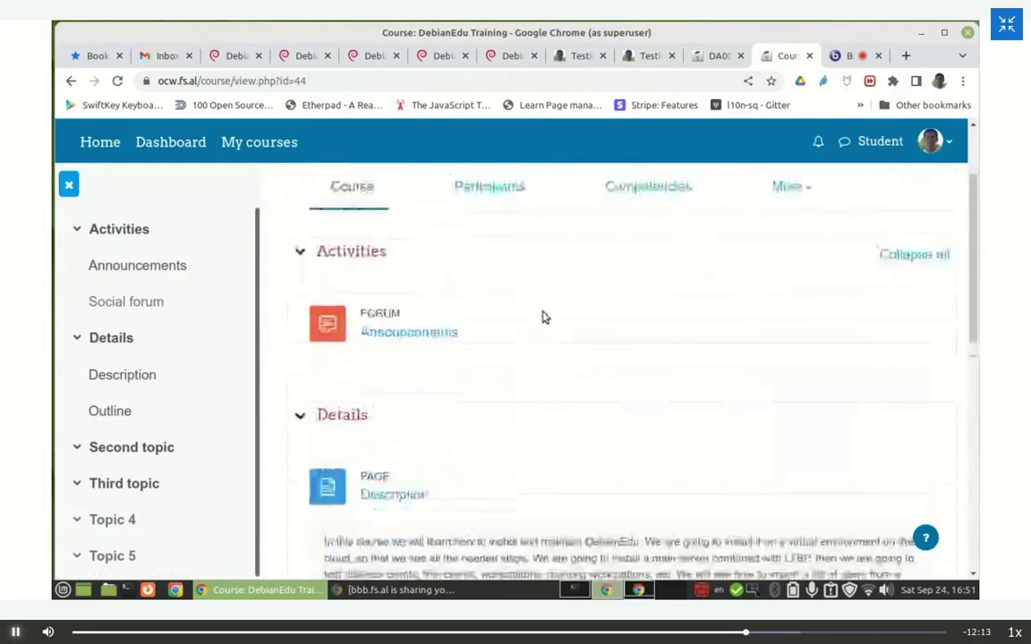
pyautogui.scroll(-2, 542, 301)
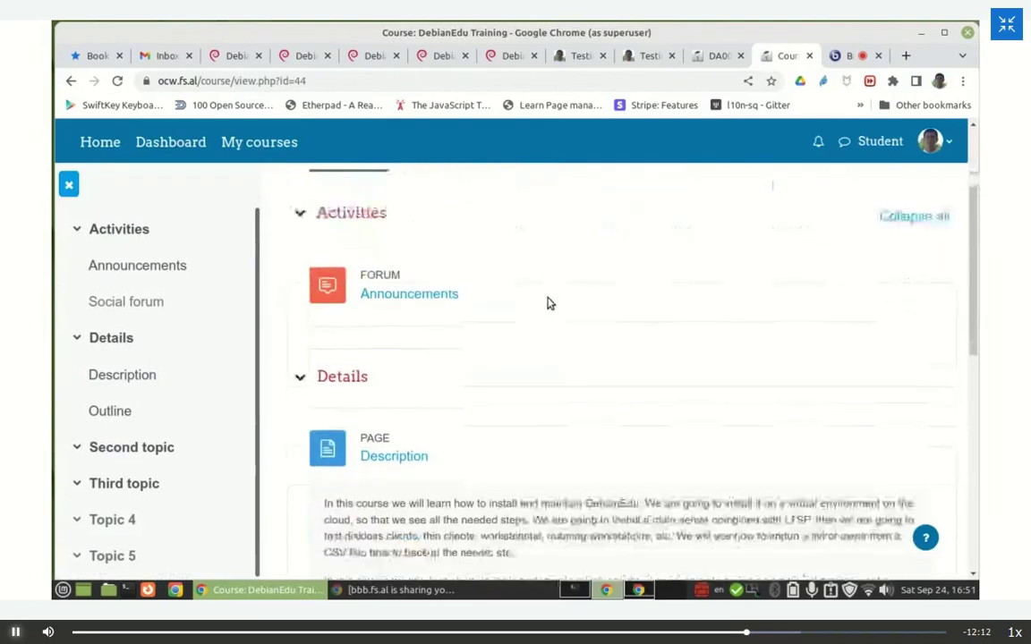
pyautogui.scroll(2, 548, 312)
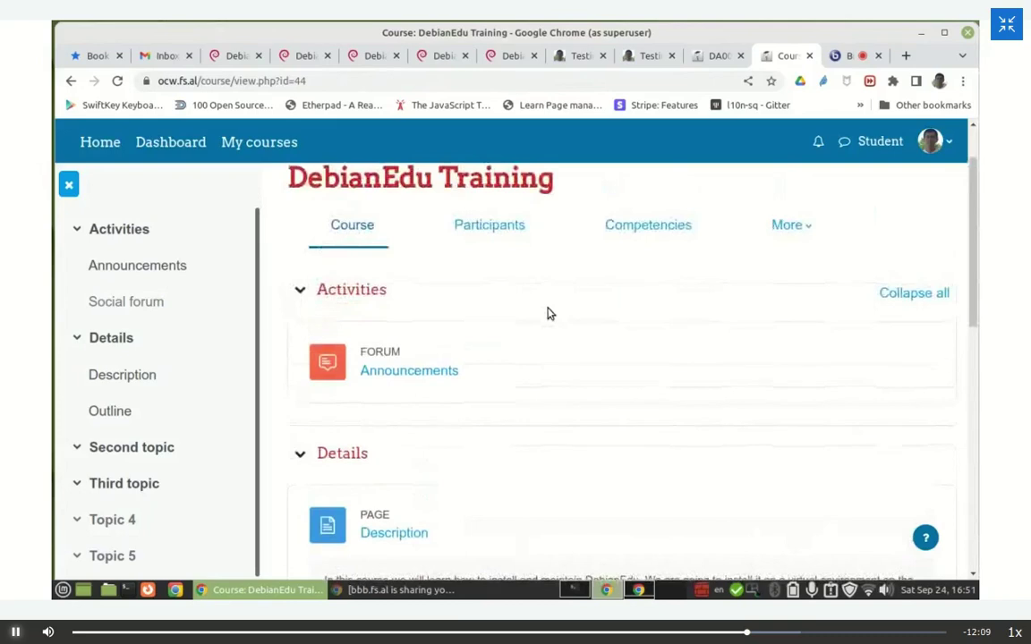
pyautogui.click(118, 234)
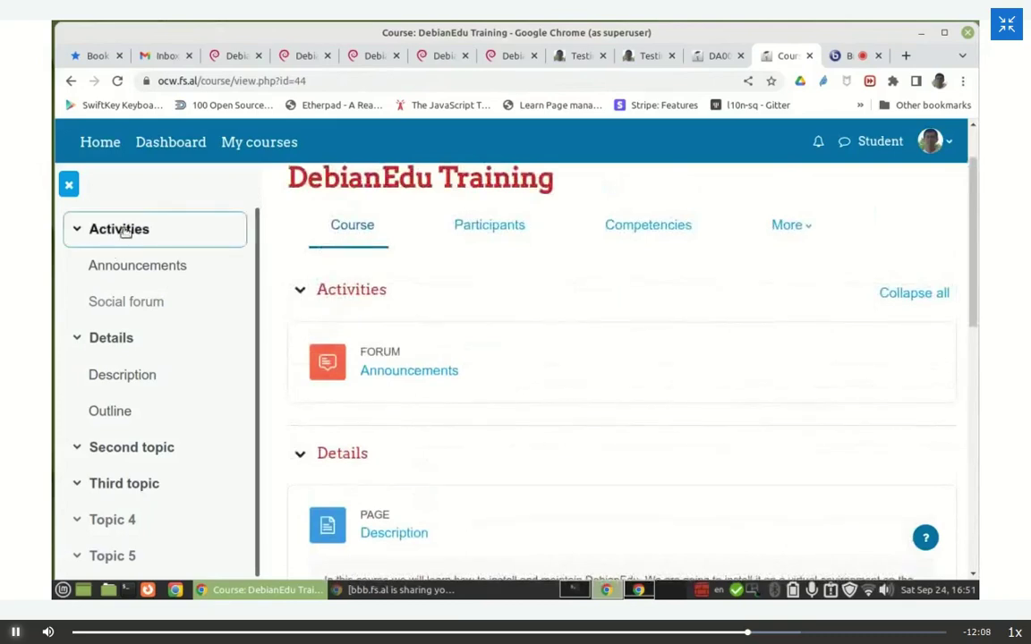
pyautogui.click(141, 270)
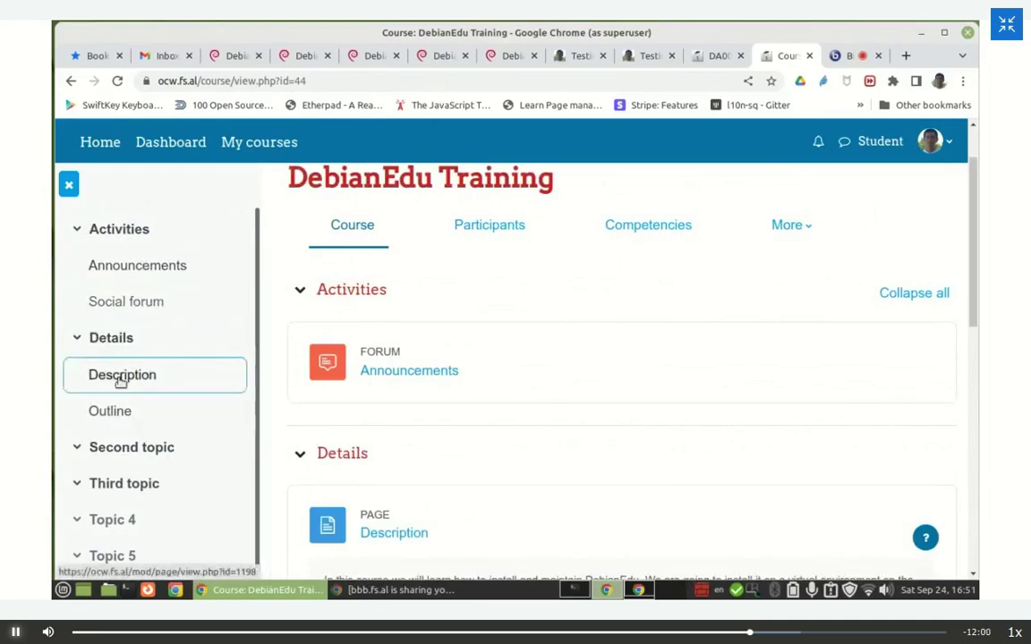
pyautogui.click(111, 411)
pyautogui.scroll(2, 315, 297)
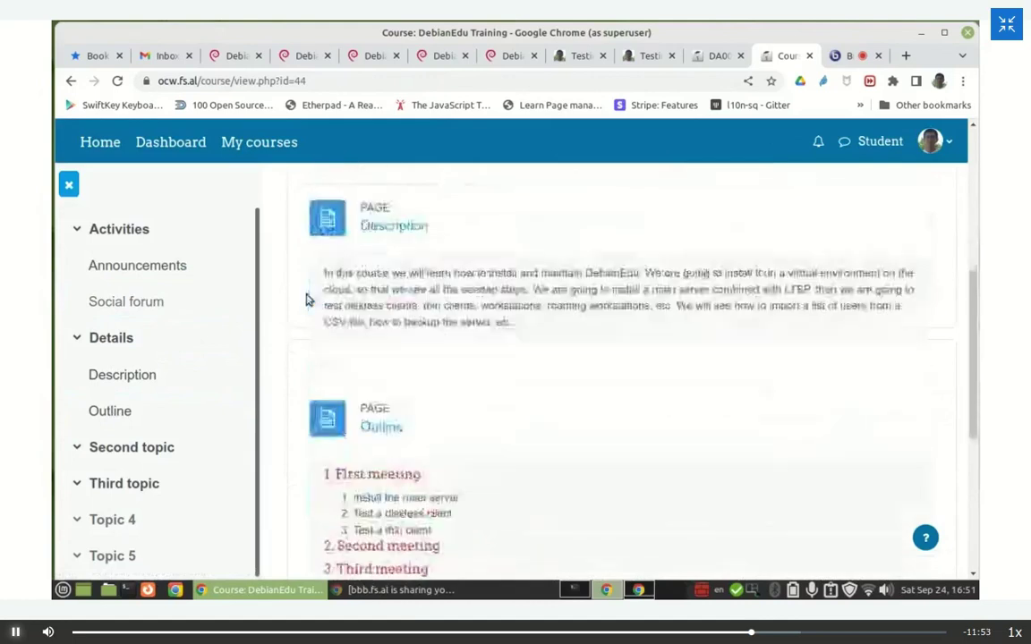
# Step: Consult the meeting plan on the DA00 Outline page and the BigBlueButton meeting, and return to the DebianEdu Training course
pyautogui.click(716, 57)
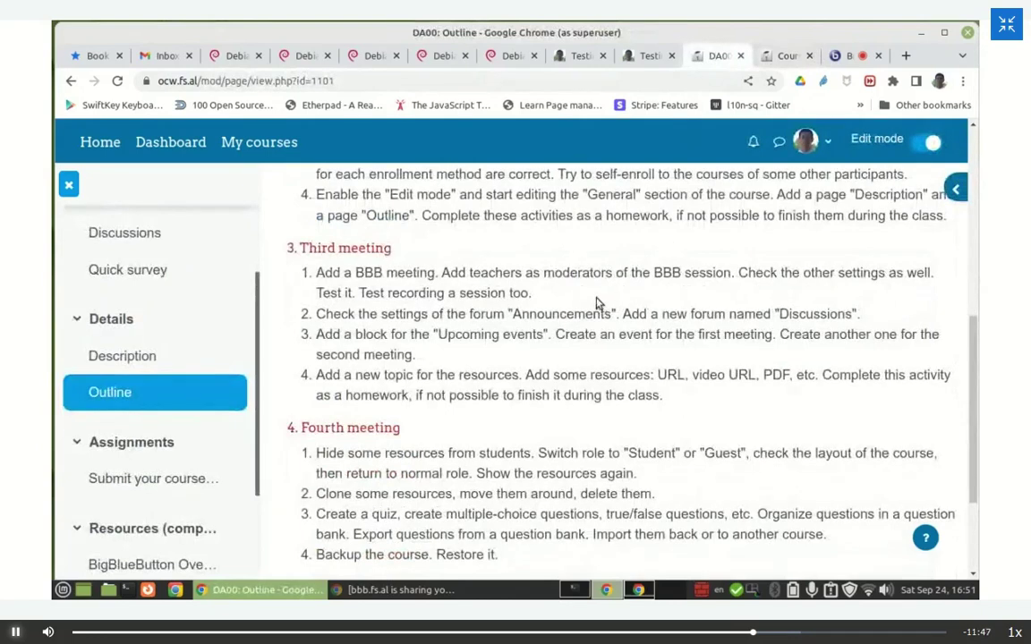
pyautogui.scroll(3, 595, 303)
pyautogui.click(853, 53)
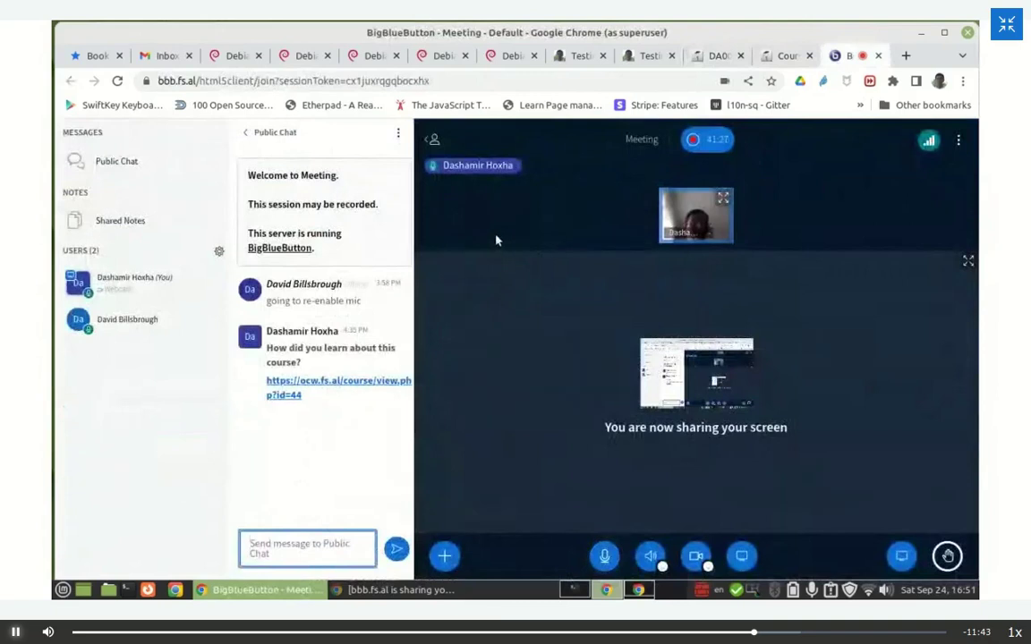
pyautogui.click(781, 55)
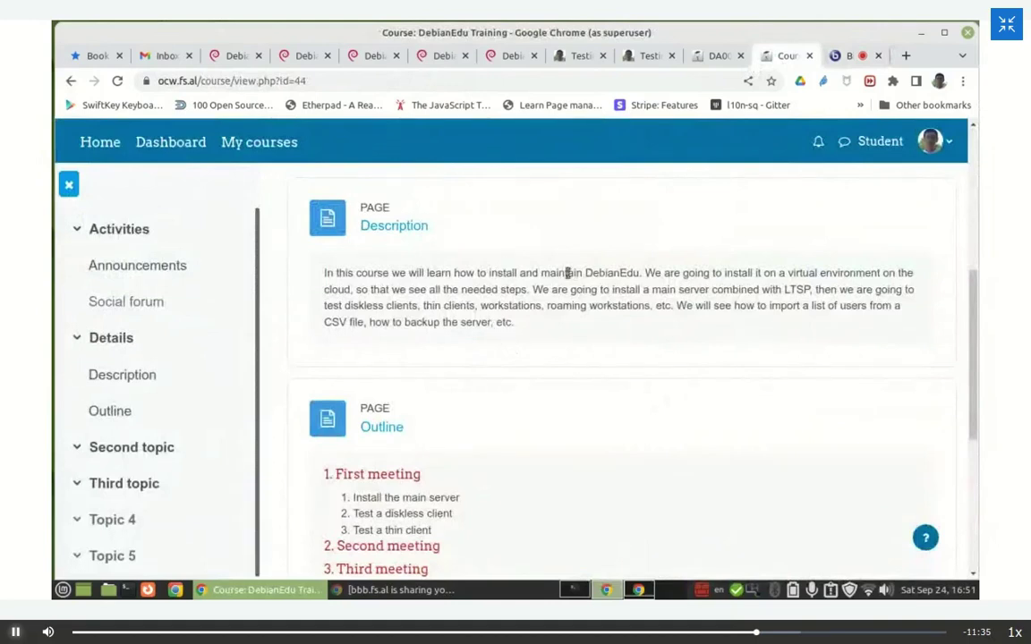
pyautogui.scroll(4, 532, 284)
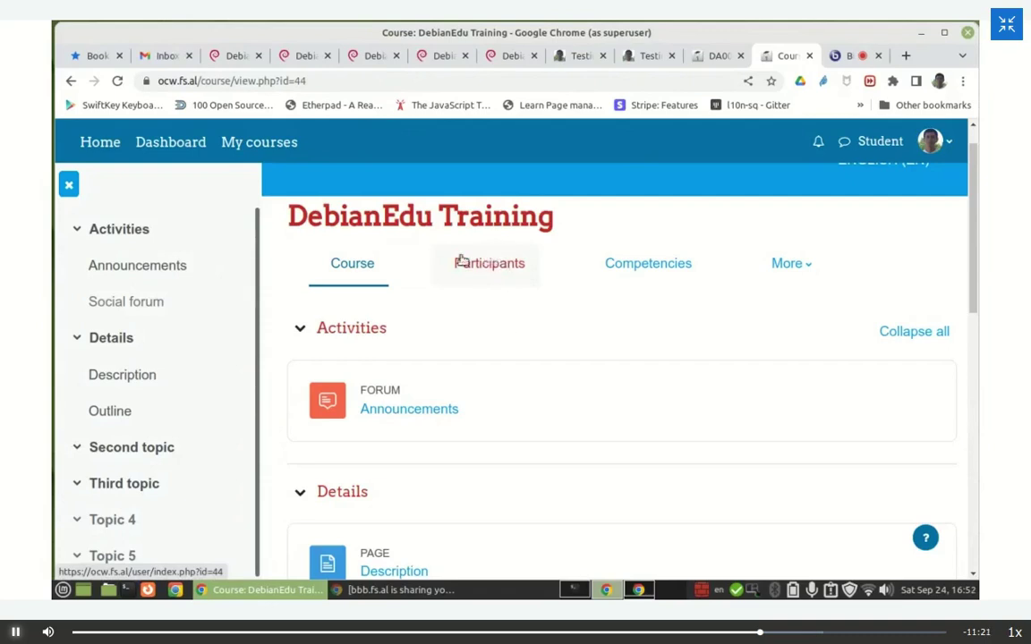
pyautogui.click(712, 56)
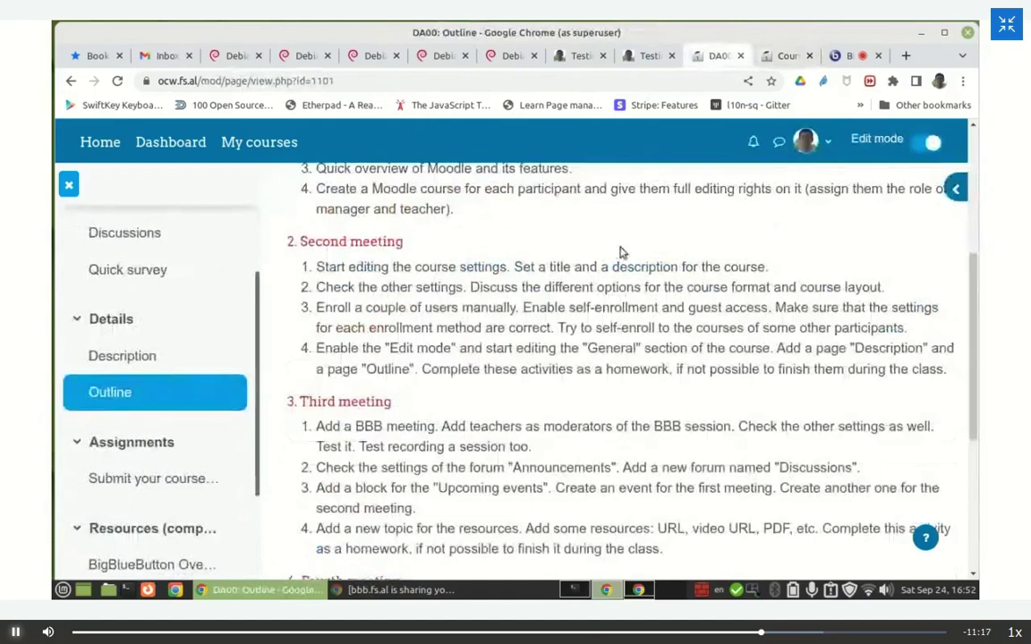
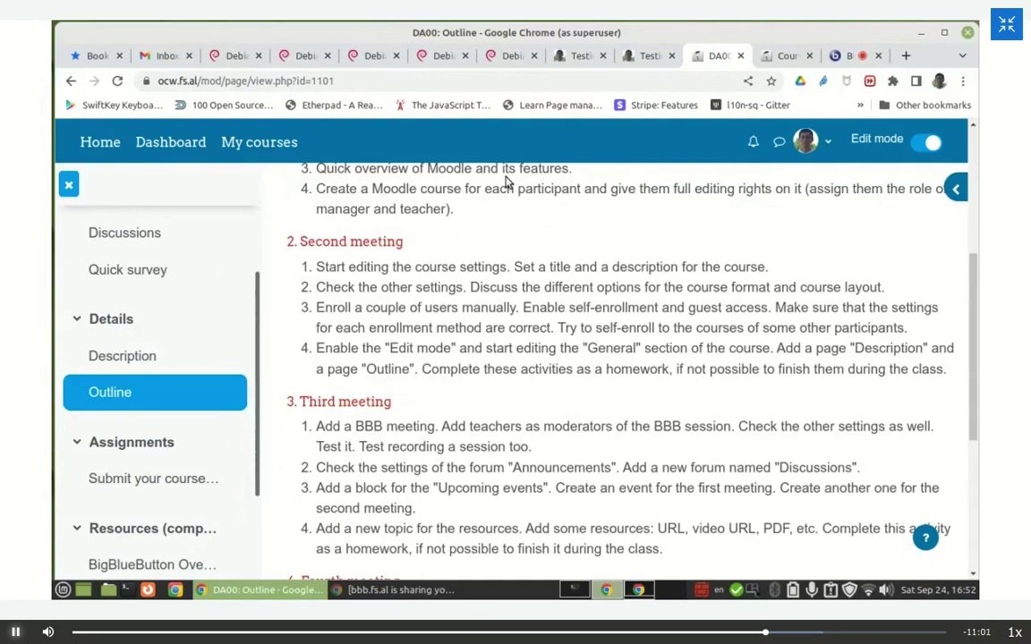
pyautogui.click(777, 54)
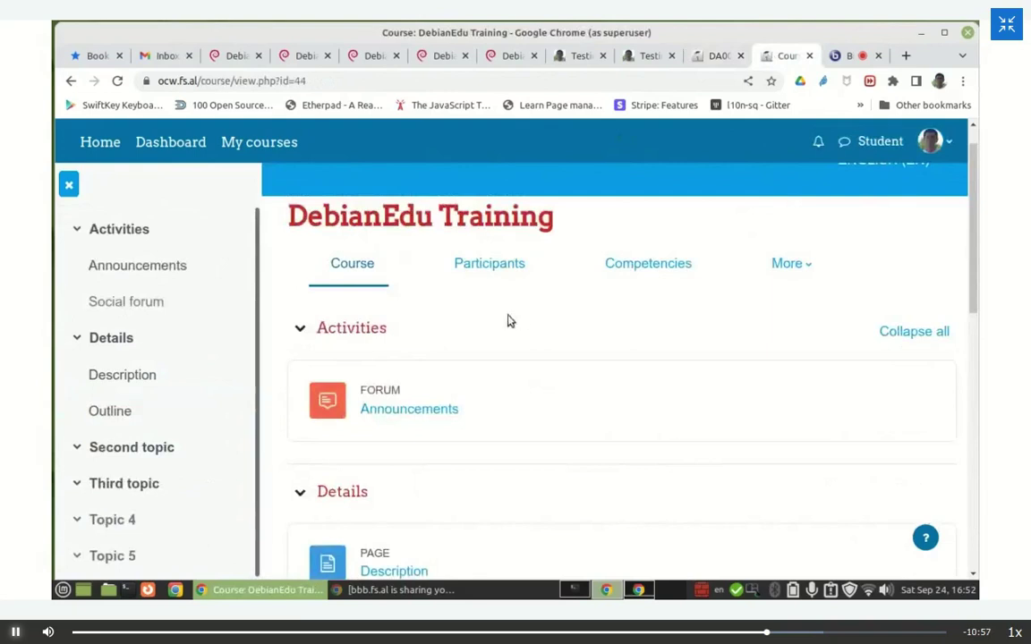
# Step: View the course's participants as a student, examining the filters, the enrolled users and the details shown about them
pyautogui.click(474, 267)
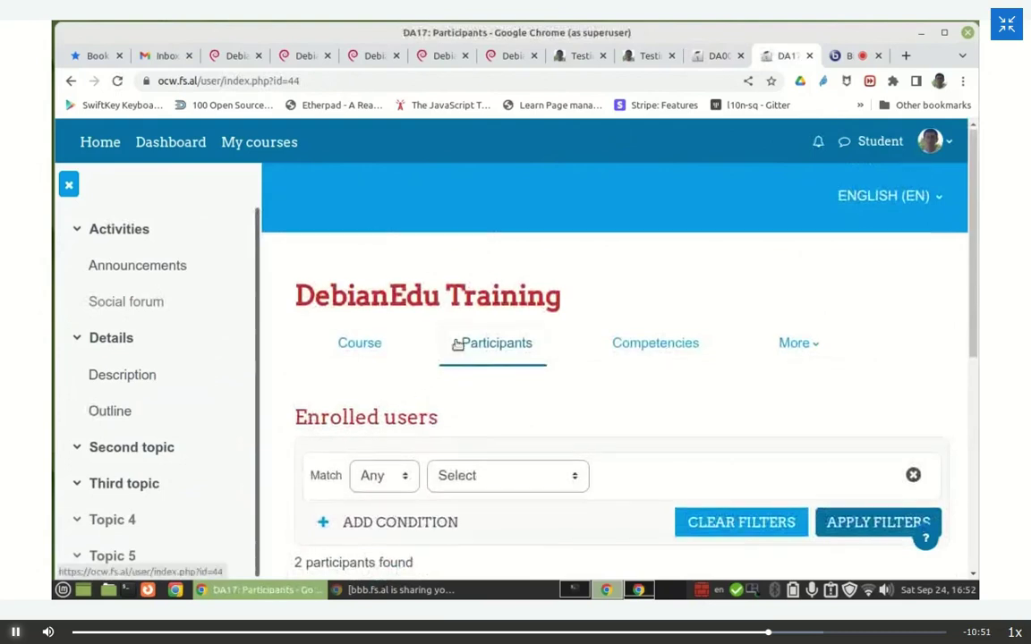
pyautogui.scroll(-5, 430, 336)
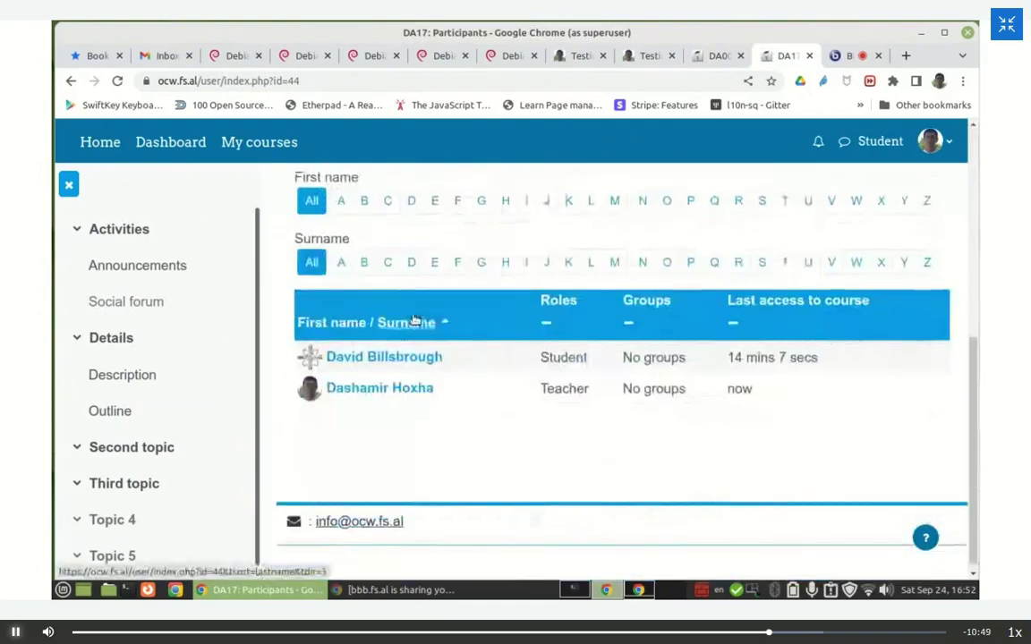
pyautogui.scroll(5, 417, 322)
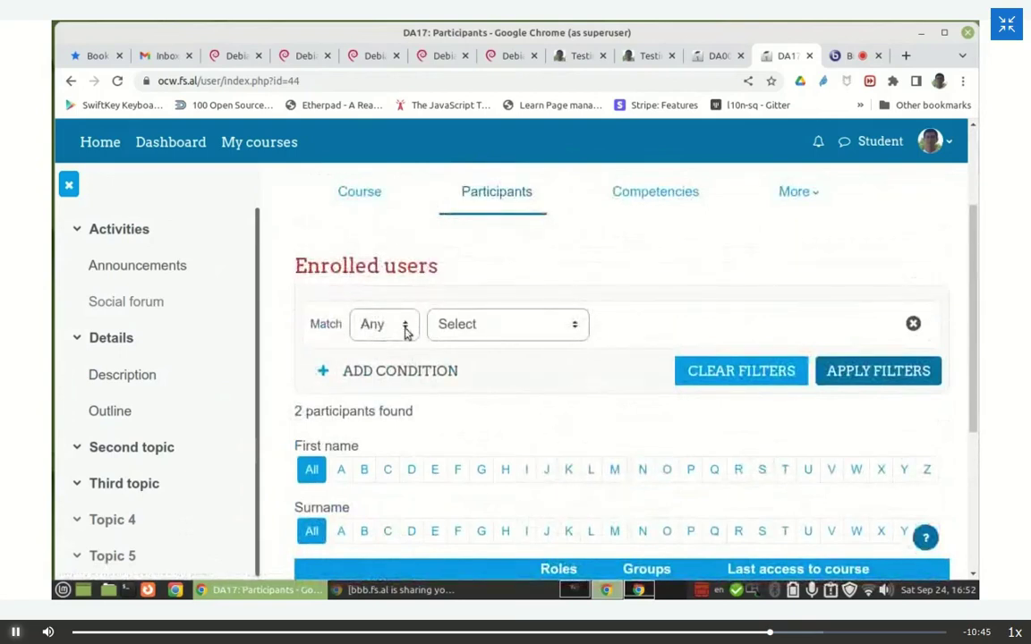
pyautogui.scroll(-1, 424, 289)
pyautogui.scroll(-3, 421, 286)
pyautogui.scroll(4, 419, 285)
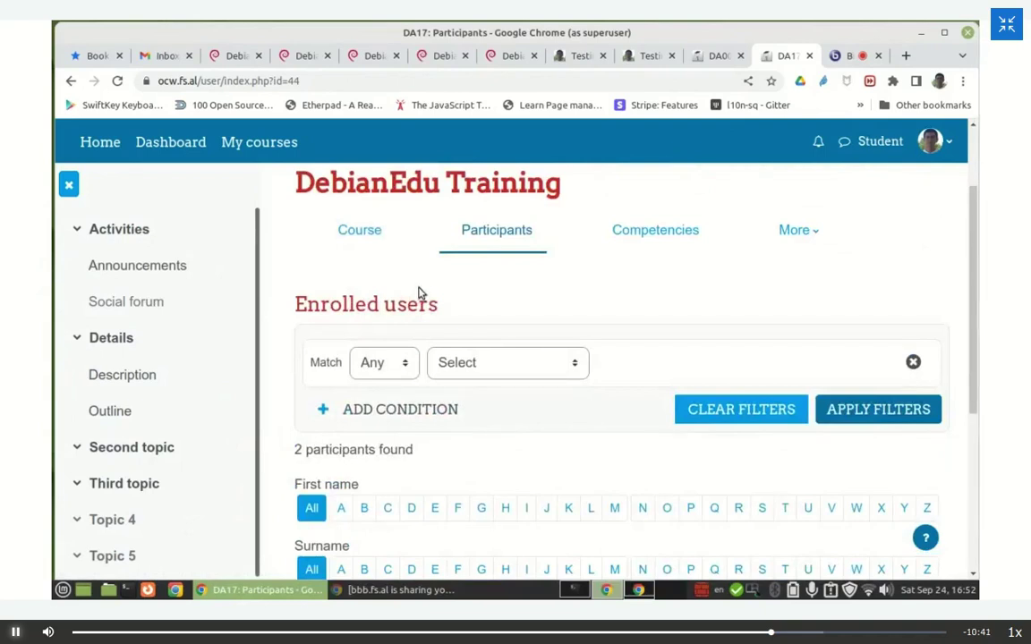
pyautogui.scroll(-7, 412, 297)
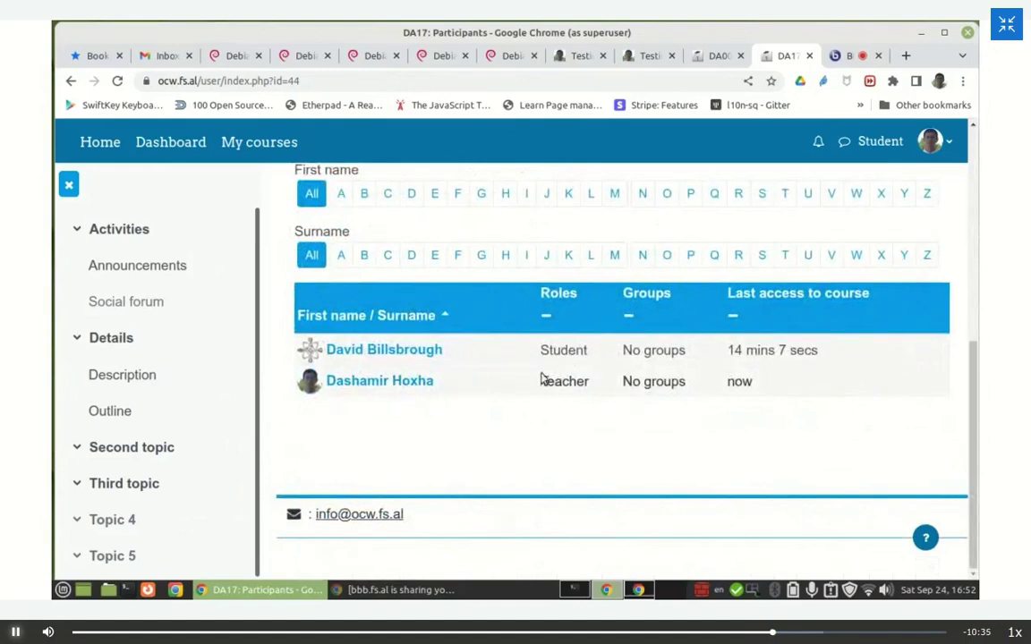
pyautogui.scroll(3, 533, 376)
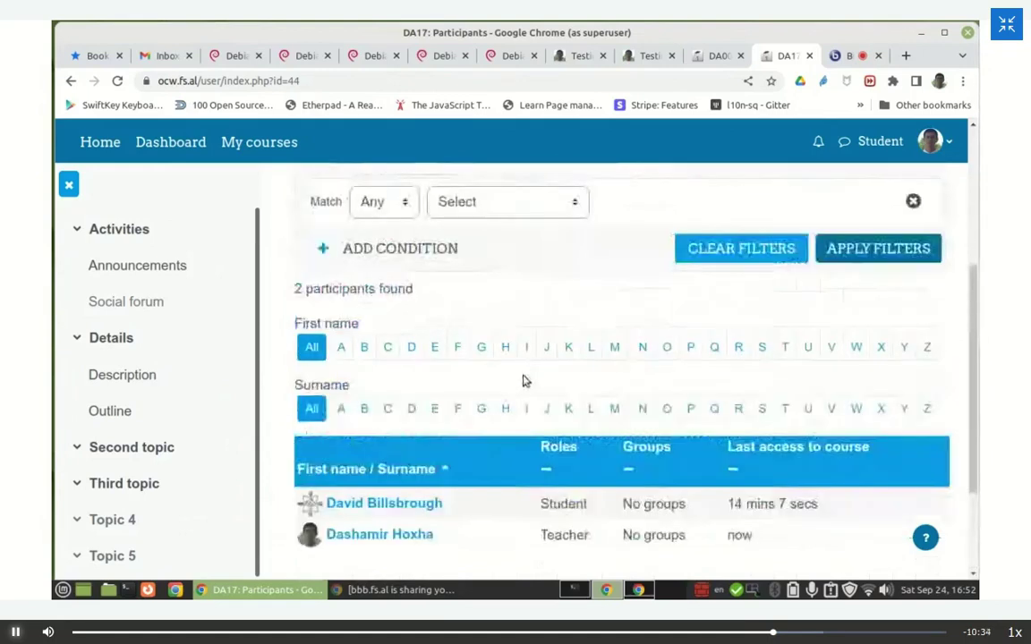
pyautogui.scroll(6, 524, 380)
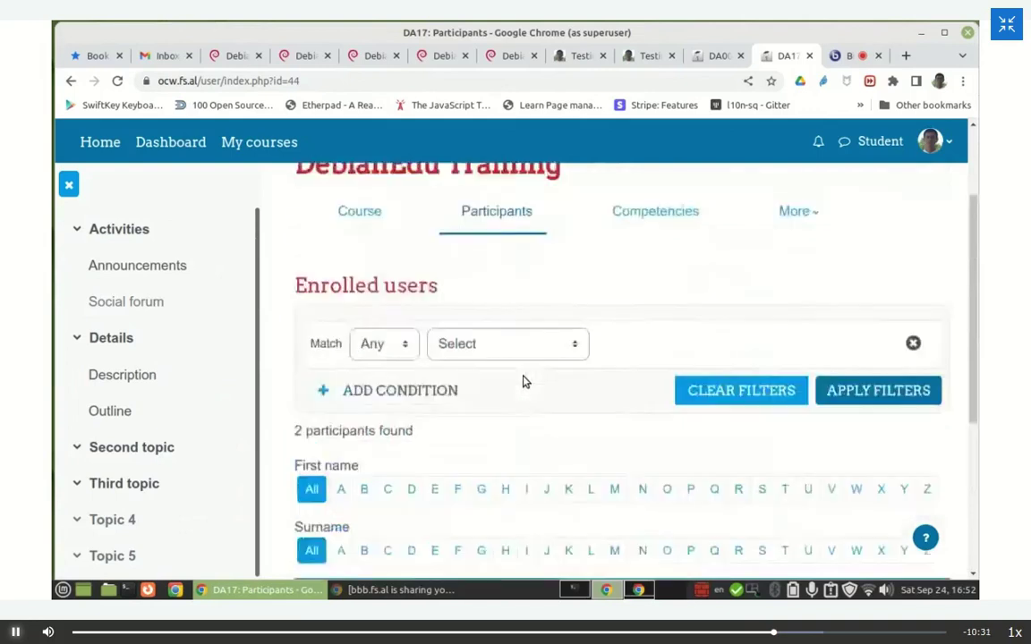
pyautogui.scroll(-2, 521, 379)
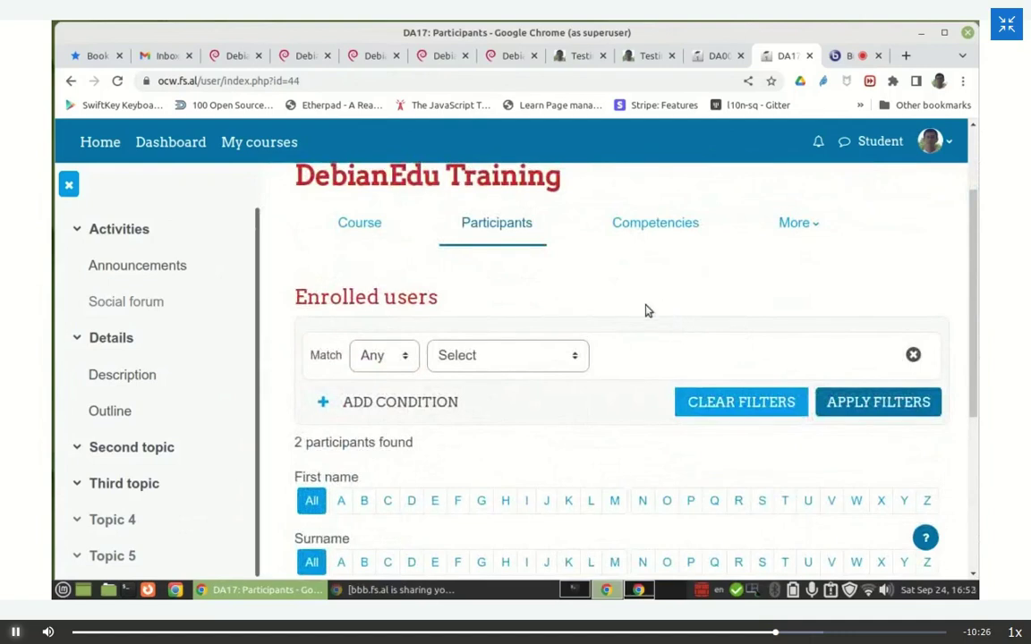
pyautogui.scroll(-3, 645, 308)
pyautogui.scroll(-2, 644, 309)
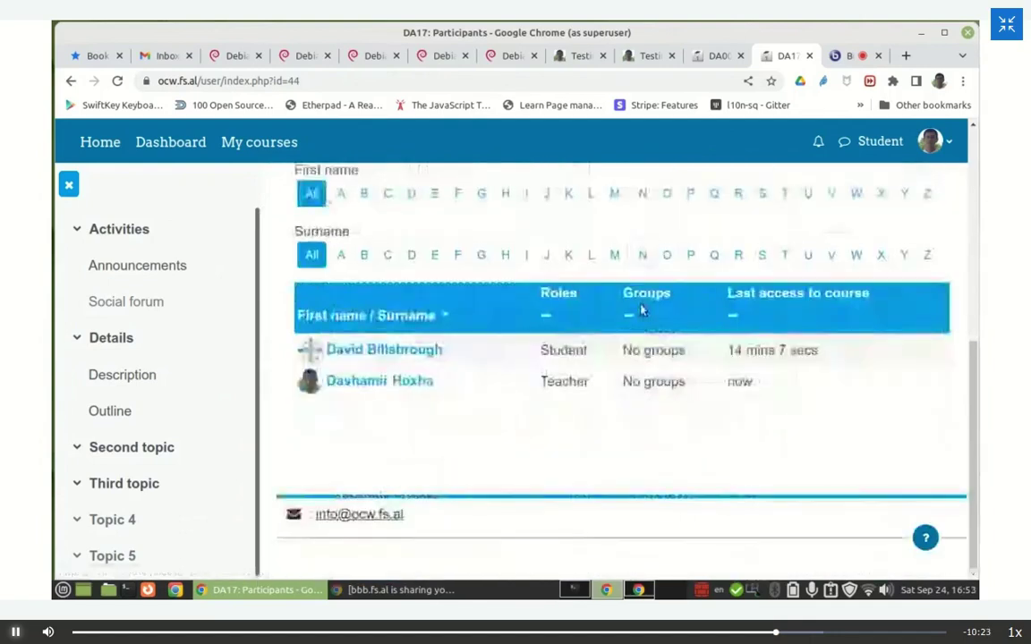
pyautogui.scroll(4, 640, 309)
pyautogui.scroll(2, 640, 309)
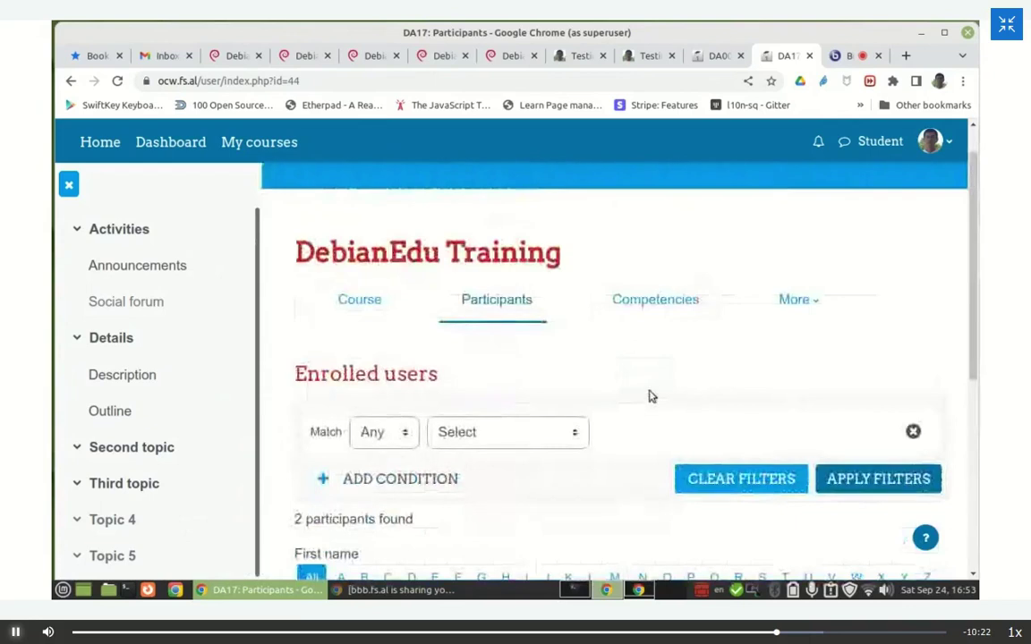
# Step: Return to the normal role and examine the details and controls in the participants table
pyautogui.click(875, 143)
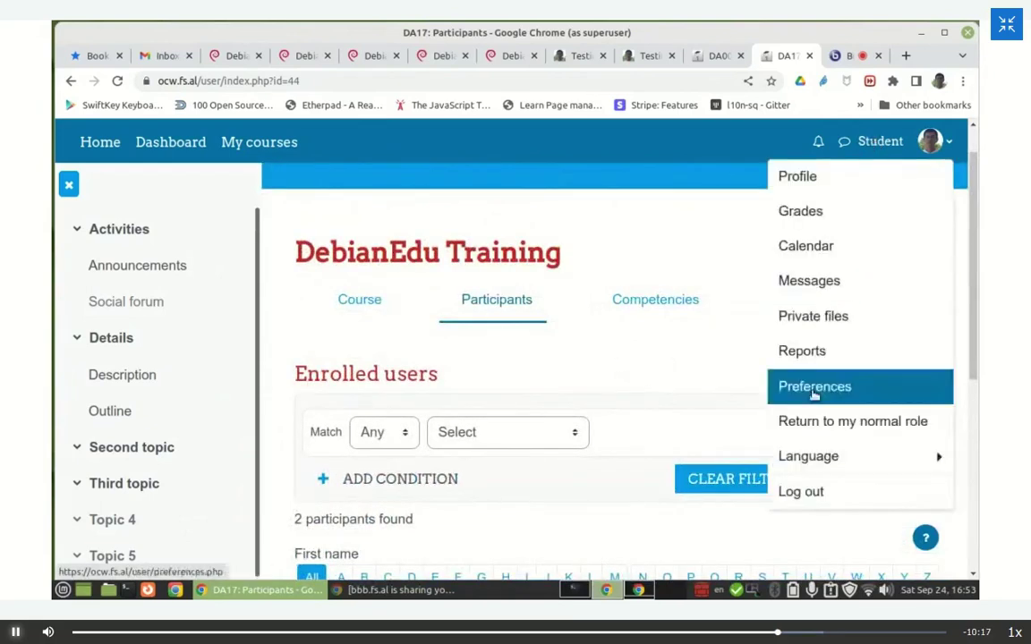
pyautogui.click(824, 422)
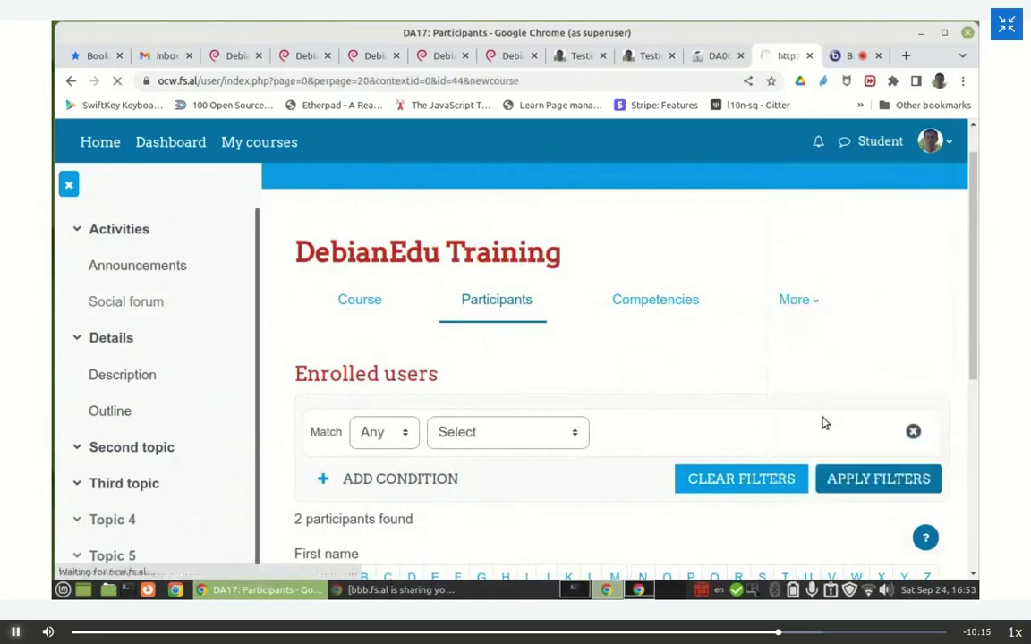
pyautogui.scroll(-5, 685, 342)
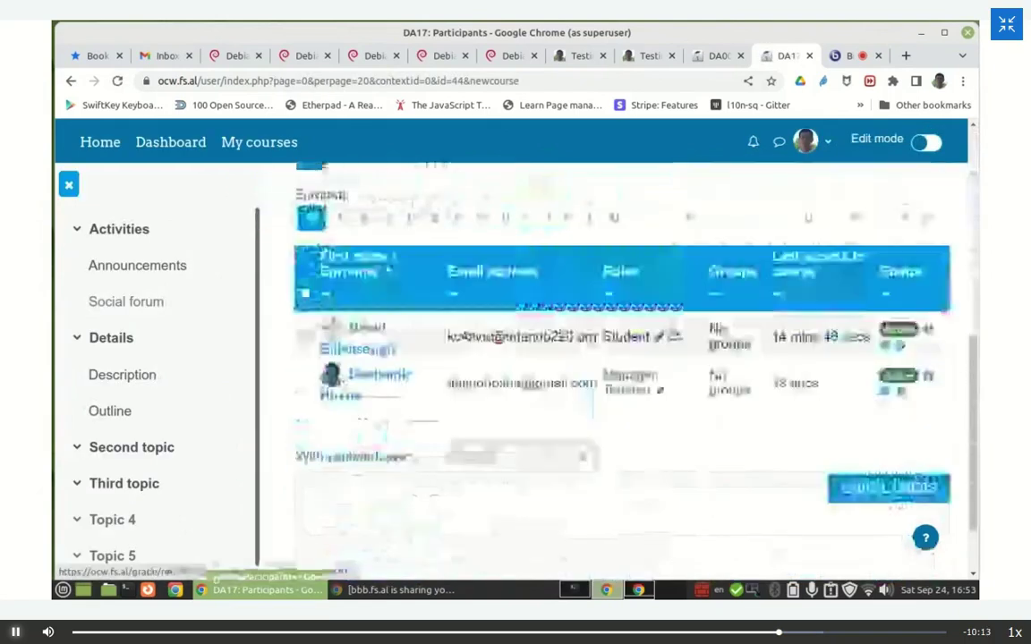
pyautogui.scroll(3, 670, 332)
pyautogui.scroll(-3, 666, 330)
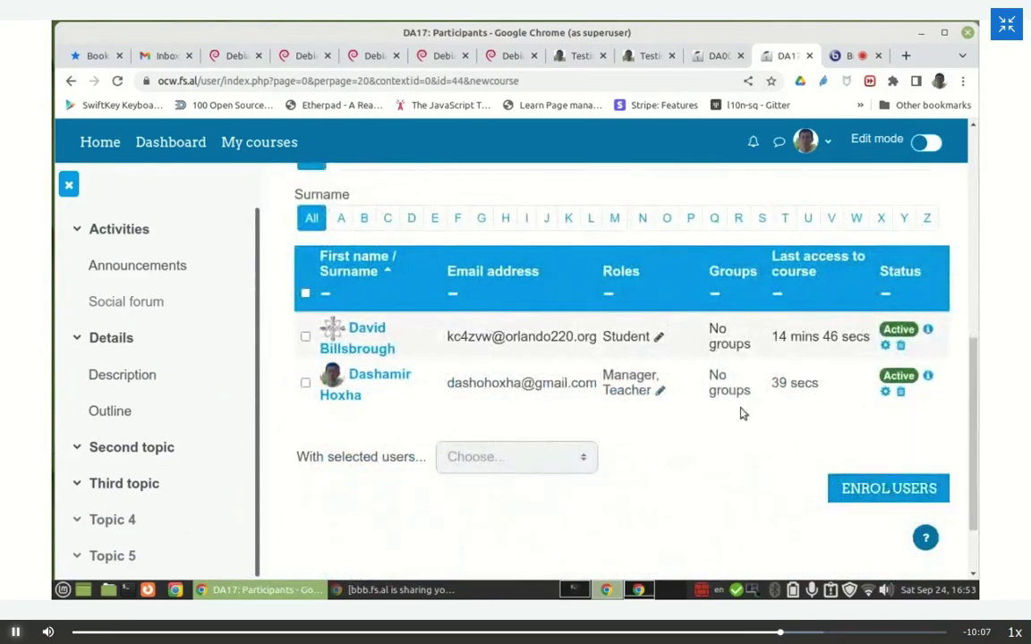
# Step: Open user enrolment for DebianEdu Training and consult the participants list of the How to Teach Online Courses course for a student to enrol
pyautogui.scroll(4, 737, 410)
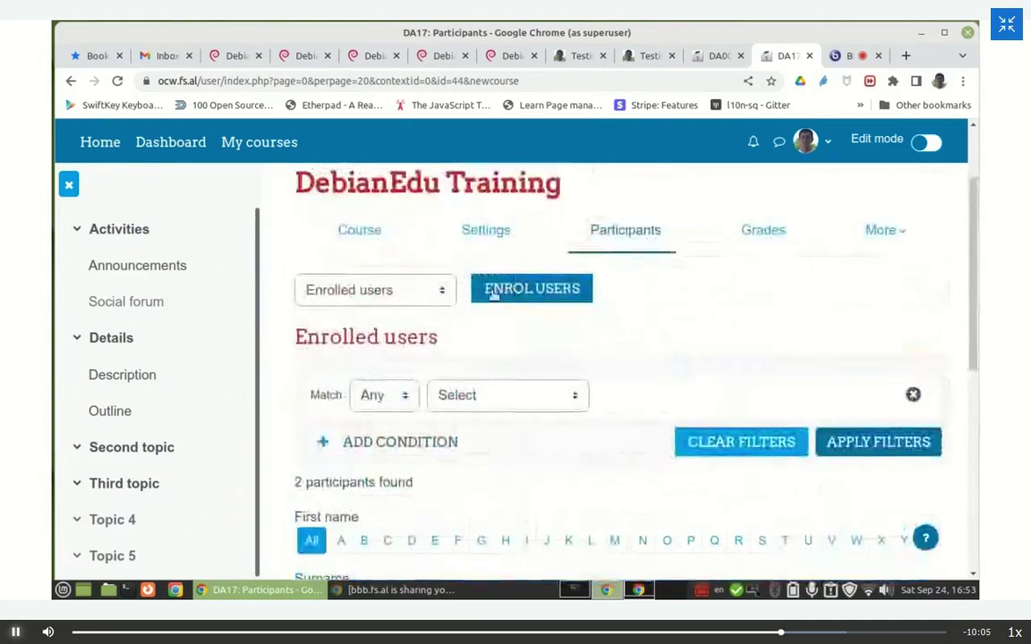
pyautogui.click(523, 290)
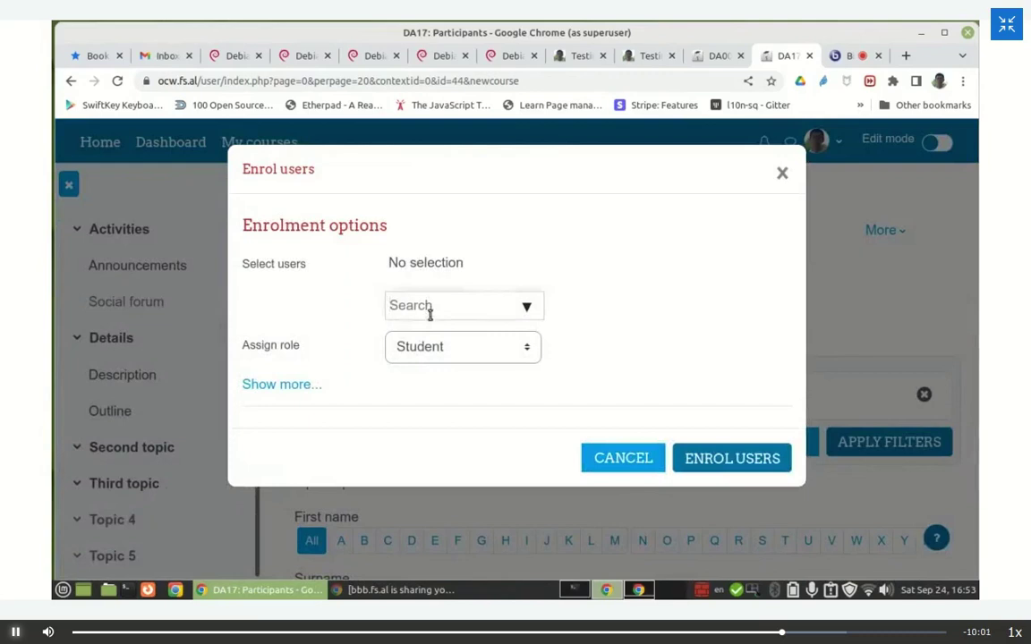
pyautogui.click(716, 57)
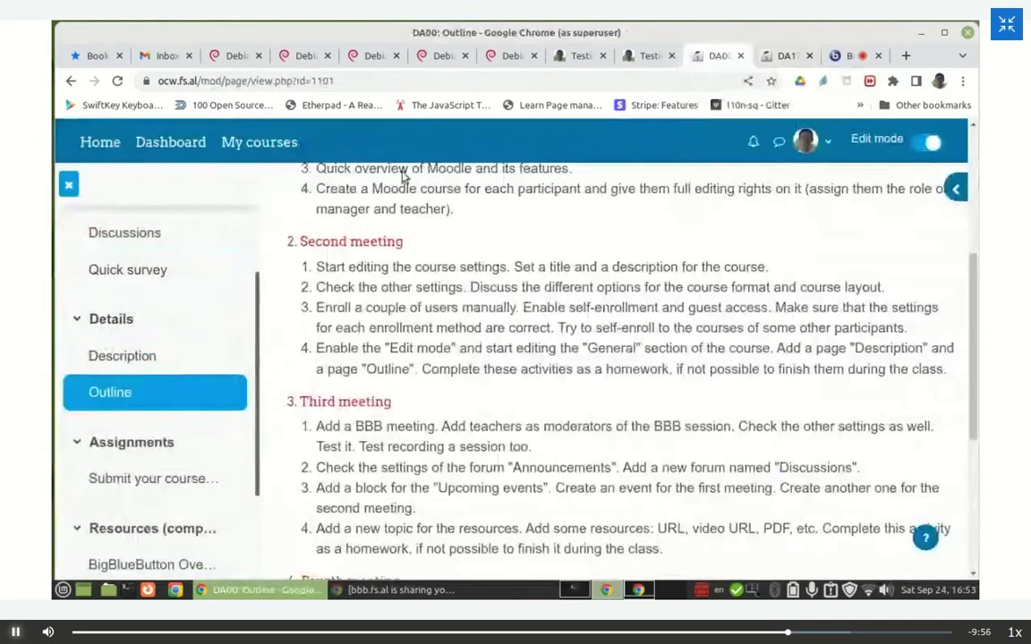
pyautogui.scroll(5, 397, 230)
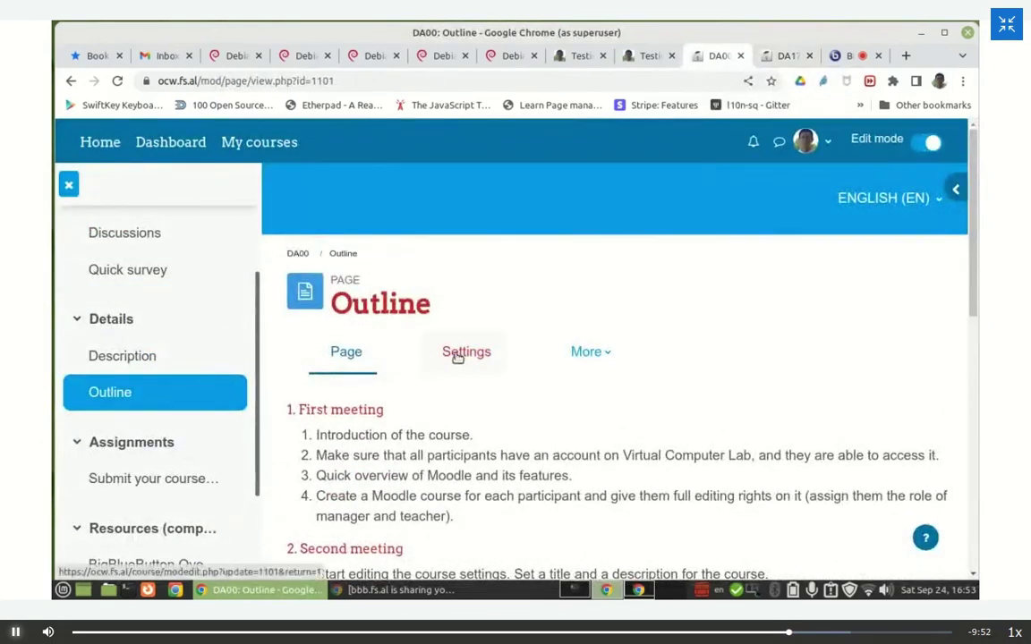
pyautogui.click(586, 349)
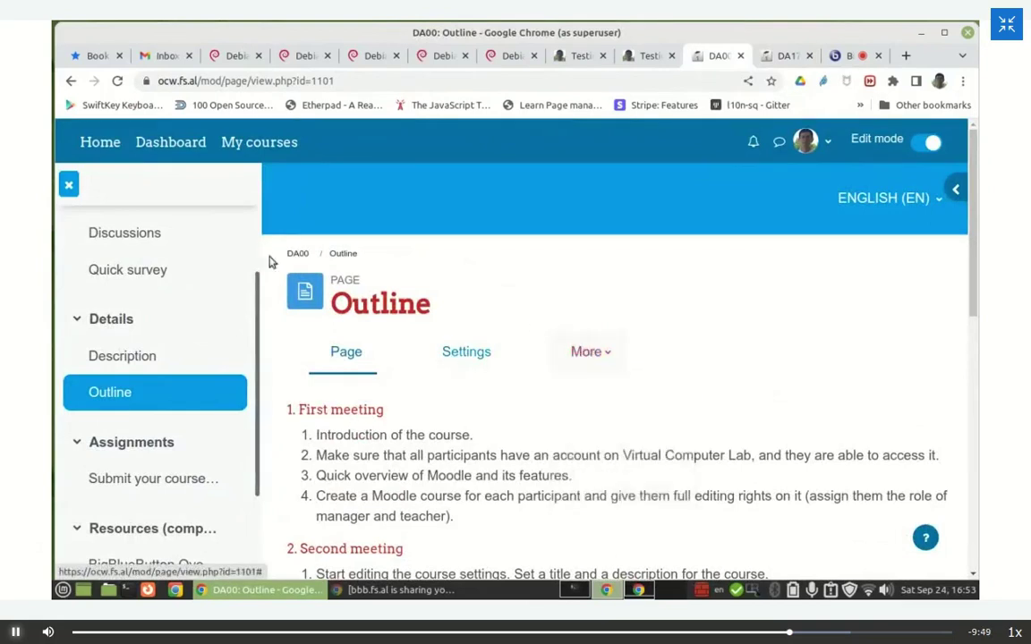
pyautogui.click(298, 255)
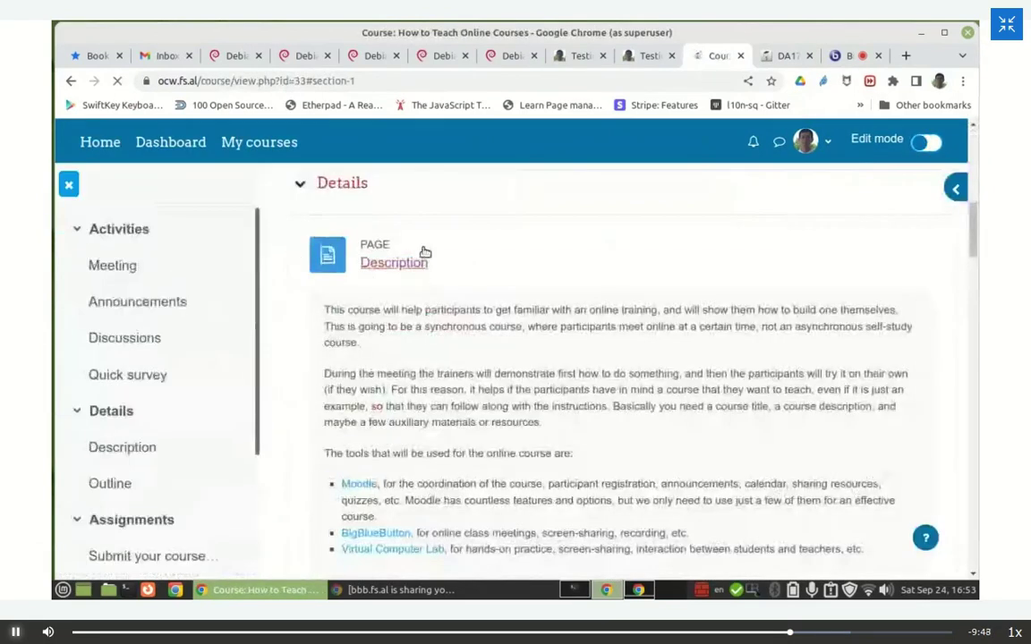
pyautogui.scroll(5, 421, 255)
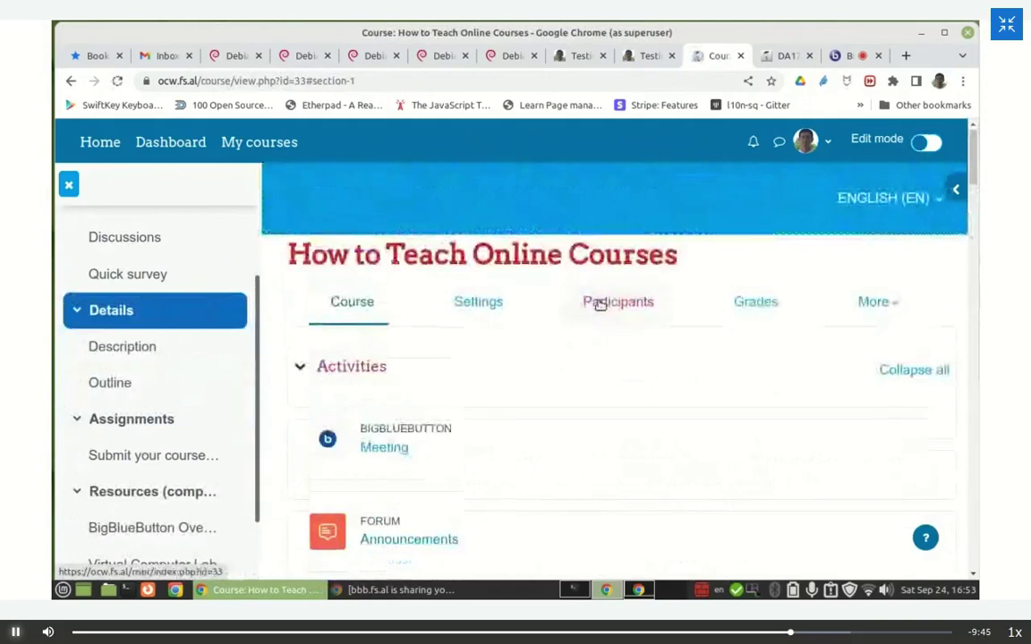
pyautogui.click(598, 301)
pyautogui.scroll(-10, 581, 302)
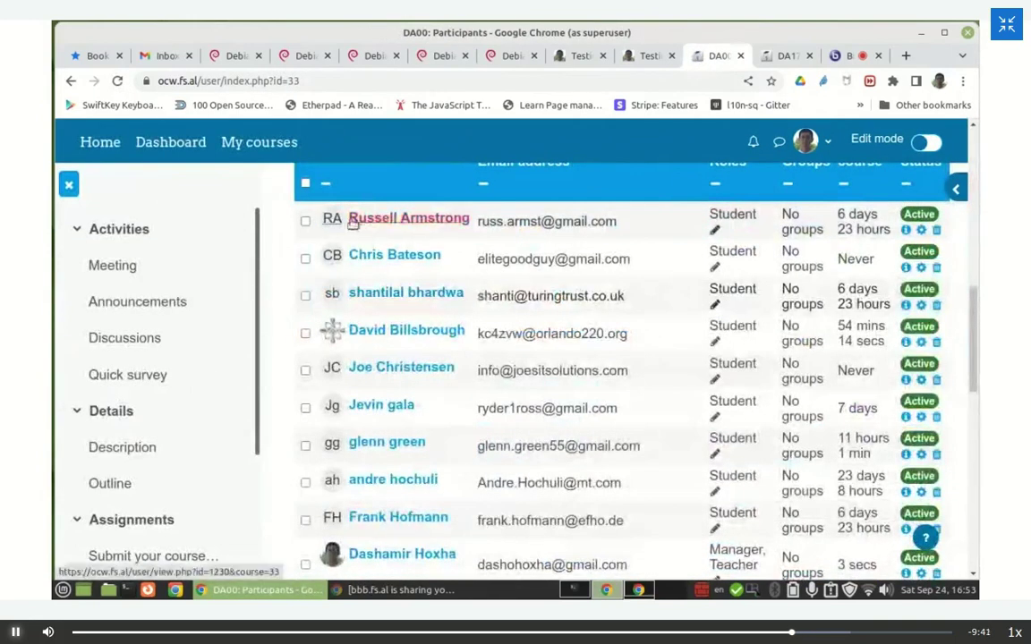
# Step: Enrol the first listed student of the How to Teach Online Courses course in DebianEdu Training with the Student role
pyautogui.click(784, 55)
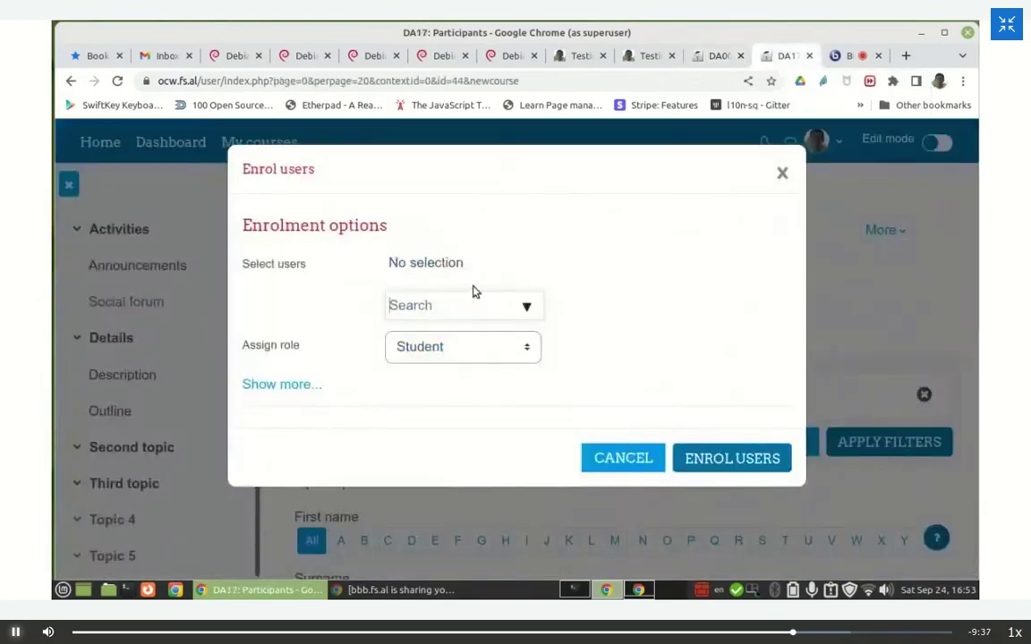
pyautogui.write('russ')
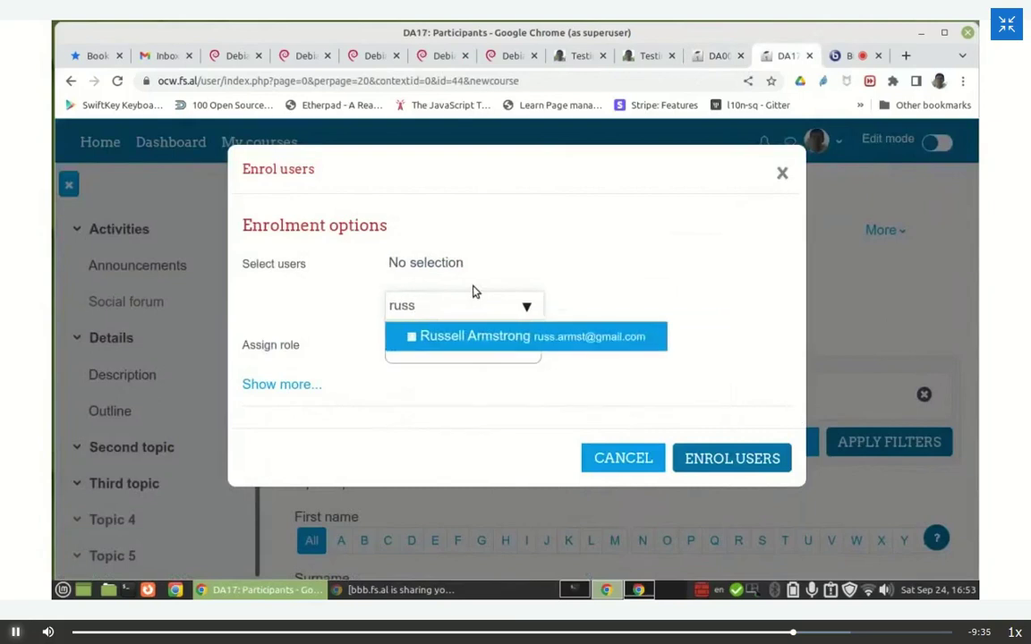
pyautogui.click(484, 340)
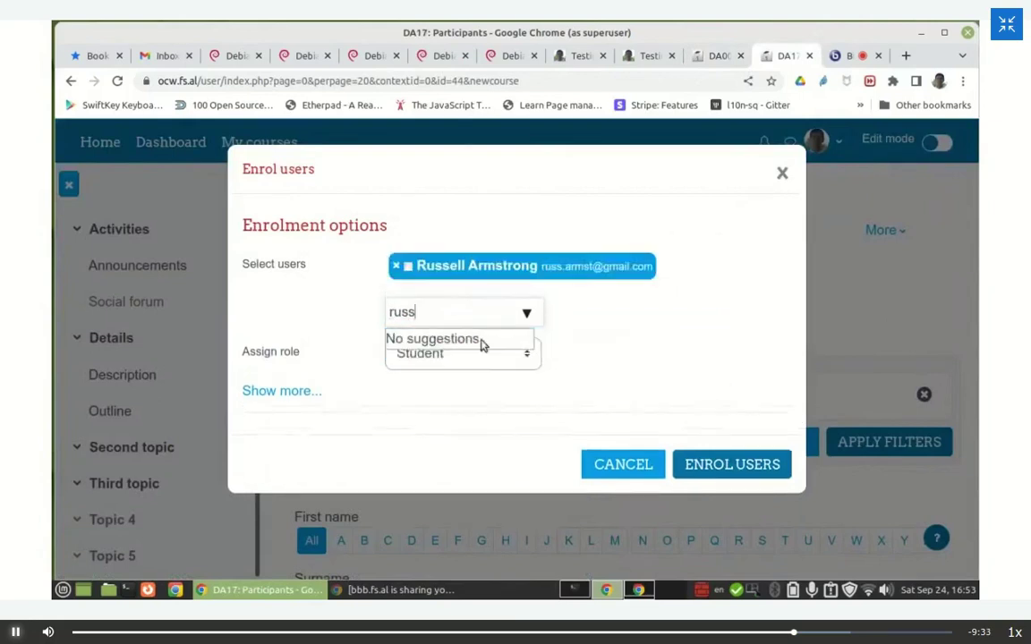
pyautogui.click(422, 313)
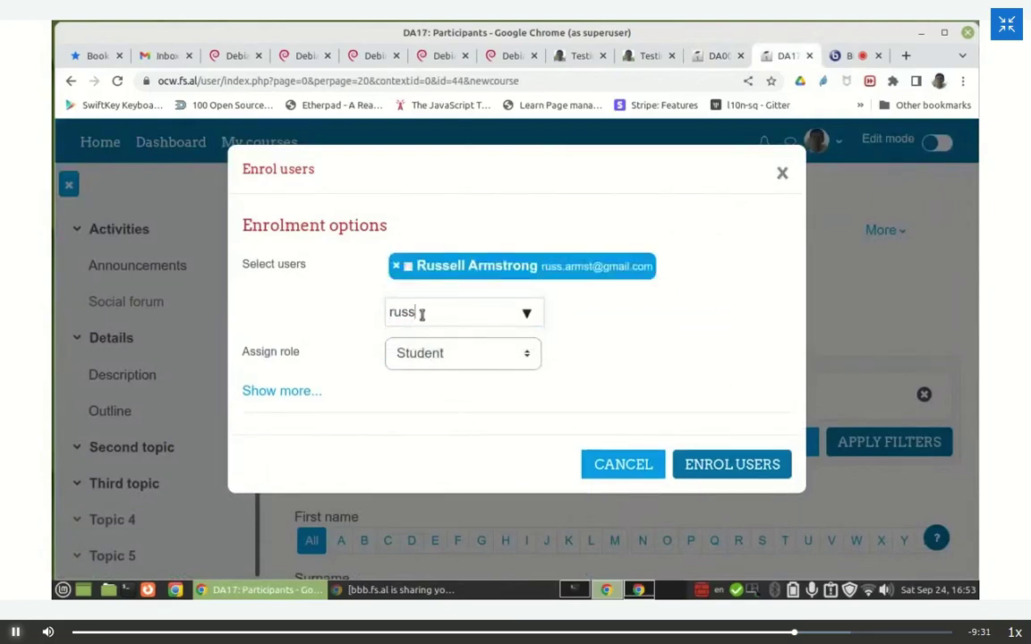
pyautogui.click(427, 359)
pyautogui.click(428, 361)
pyautogui.click(428, 359)
pyautogui.click(428, 359)
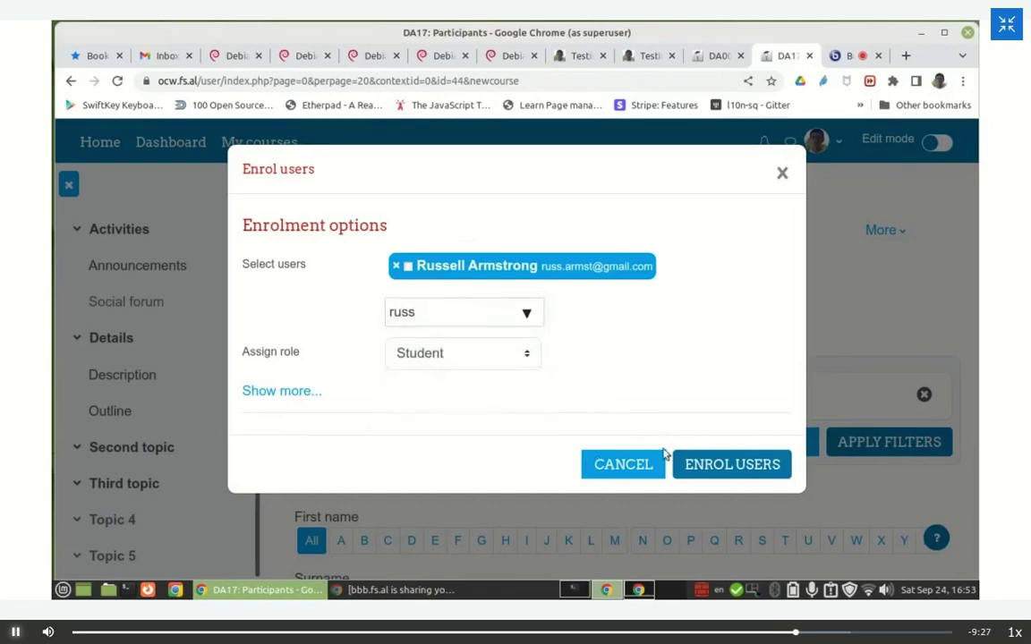
pyautogui.click(691, 463)
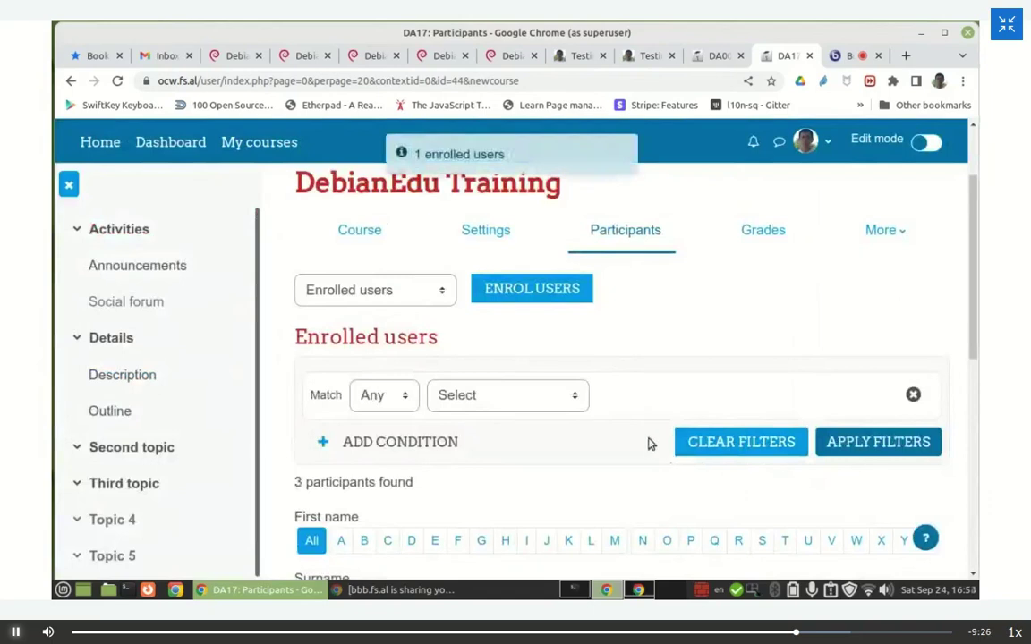
# Step: Examine the DebianEdu Training participants table with the newly enrolled student and the enrolment controls above it
pyautogui.scroll(-5, 644, 402)
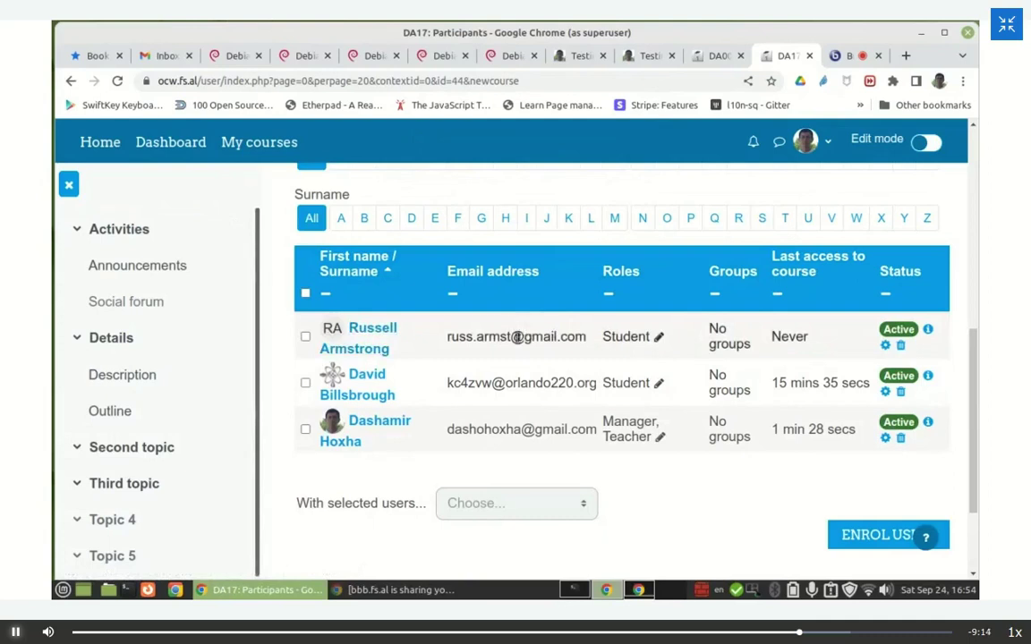
pyautogui.scroll(5, 516, 337)
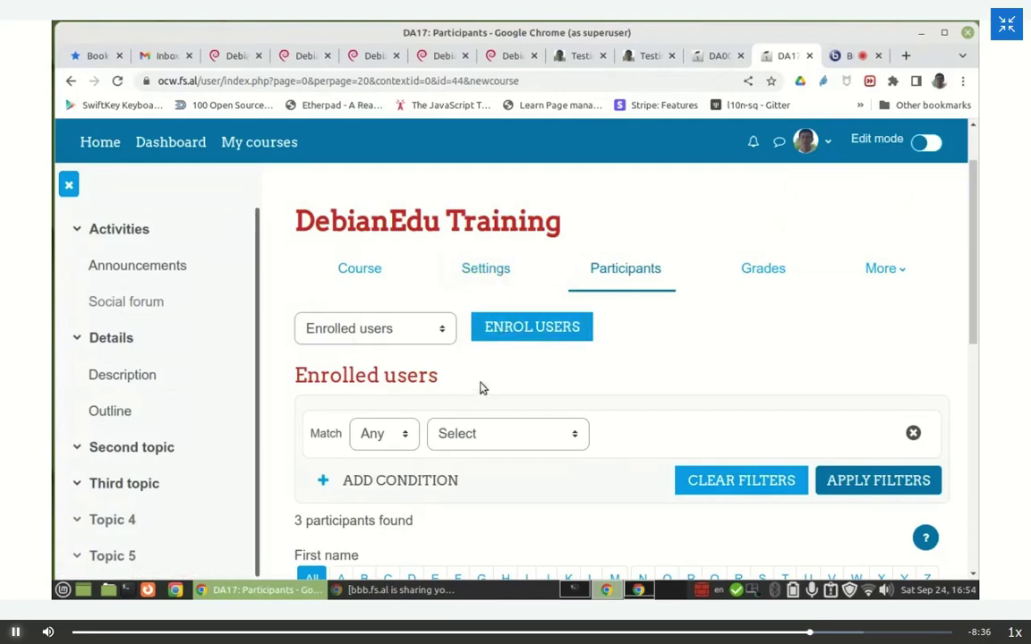
pyautogui.scroll(-2, 484, 367)
pyautogui.scroll(1, 475, 341)
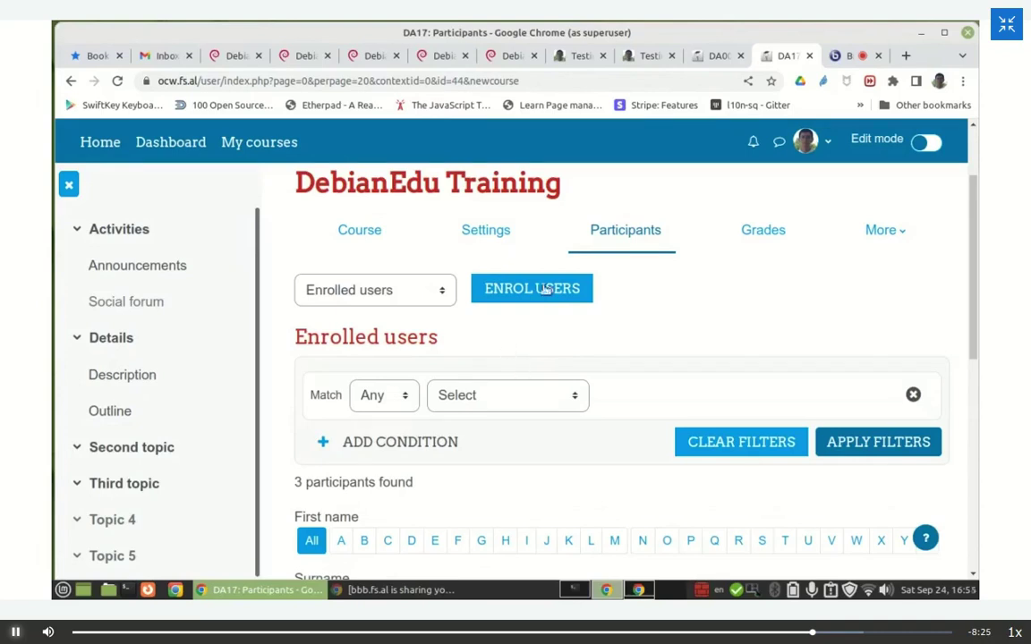
# Step: Open the DA00 Outline page in a new tab and review the plans for the first and second meetings
pyautogui.click(716, 55)
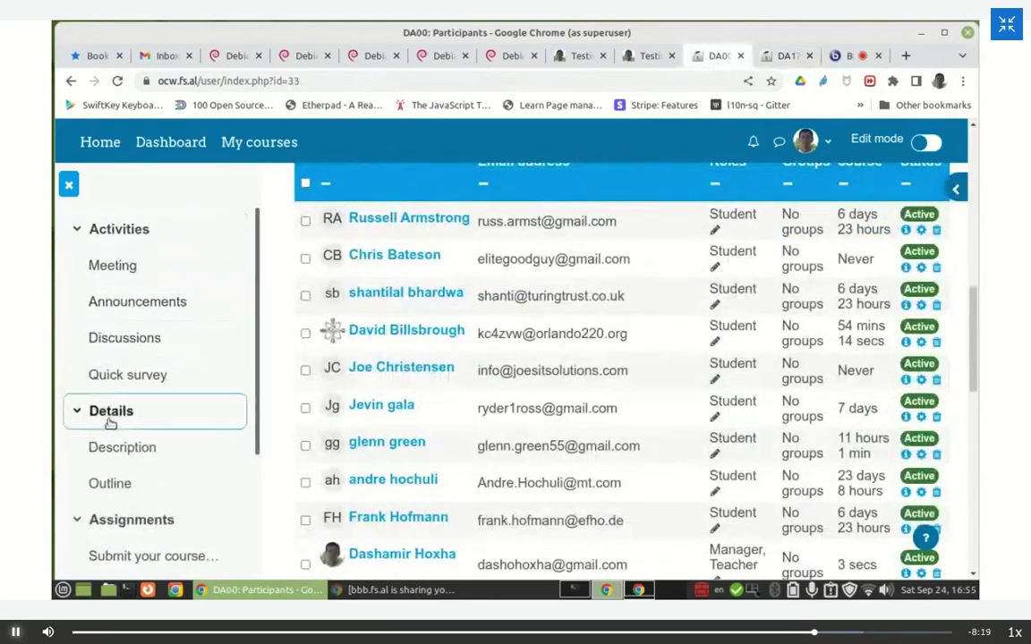
pyautogui.rightClick(109, 486)
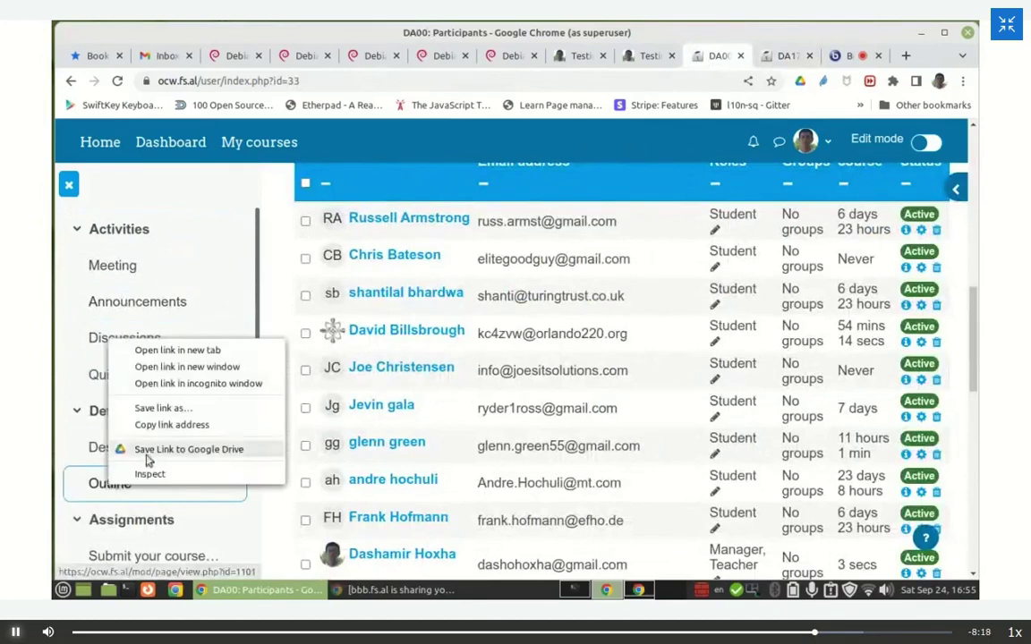
pyautogui.click(185, 354)
pyautogui.click(723, 55)
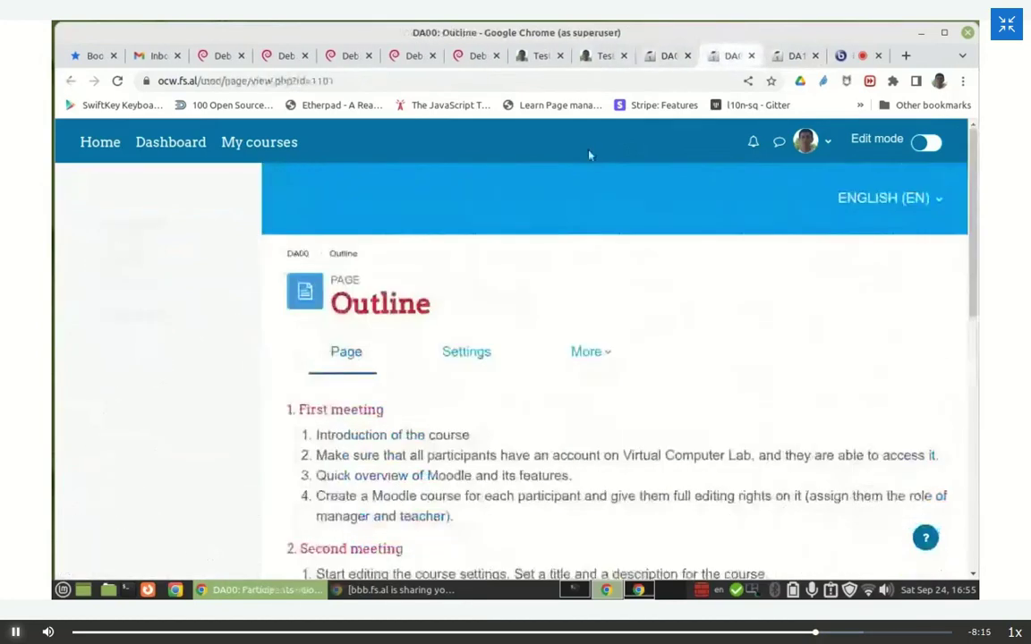
pyautogui.scroll(-5, 454, 311)
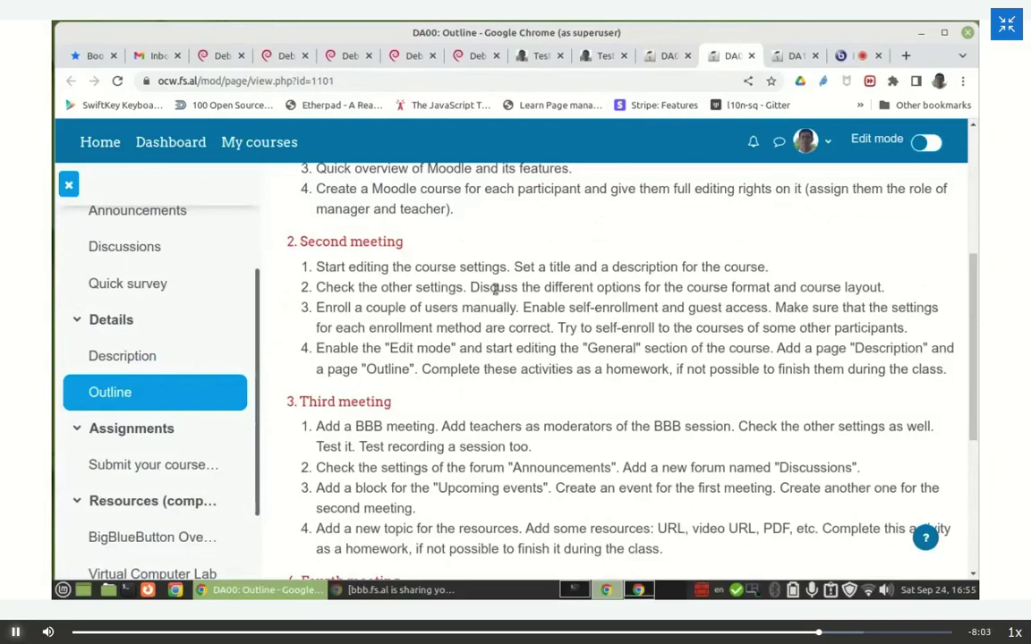
pyautogui.scroll(2, 416, 294)
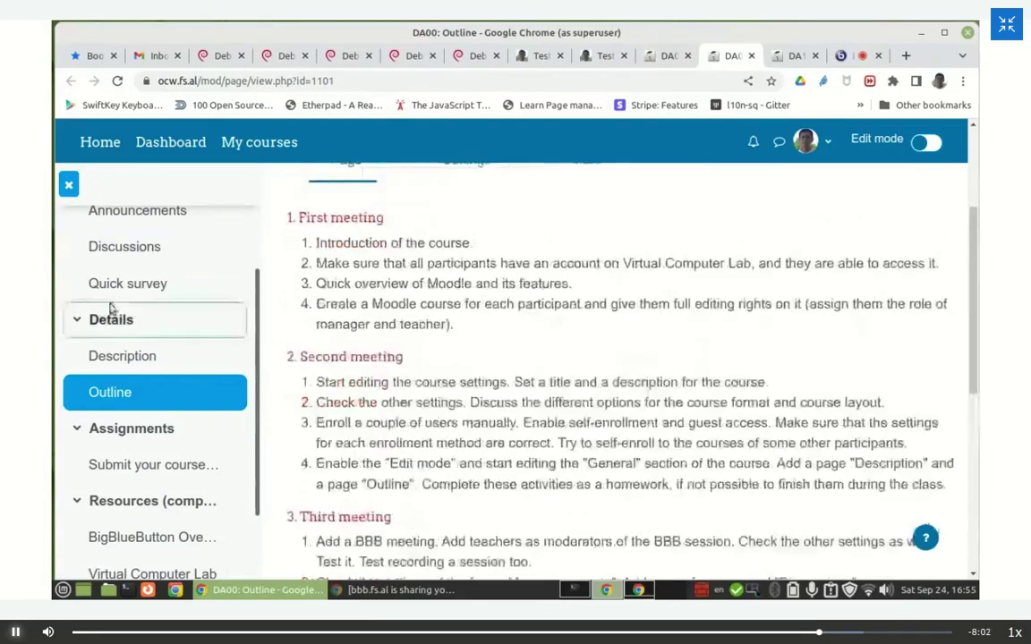
# Step: Open the course's Meeting activity and start the presentation playback of the First meeting recording
pyautogui.scroll(2, 112, 295)
pyautogui.click(111, 267)
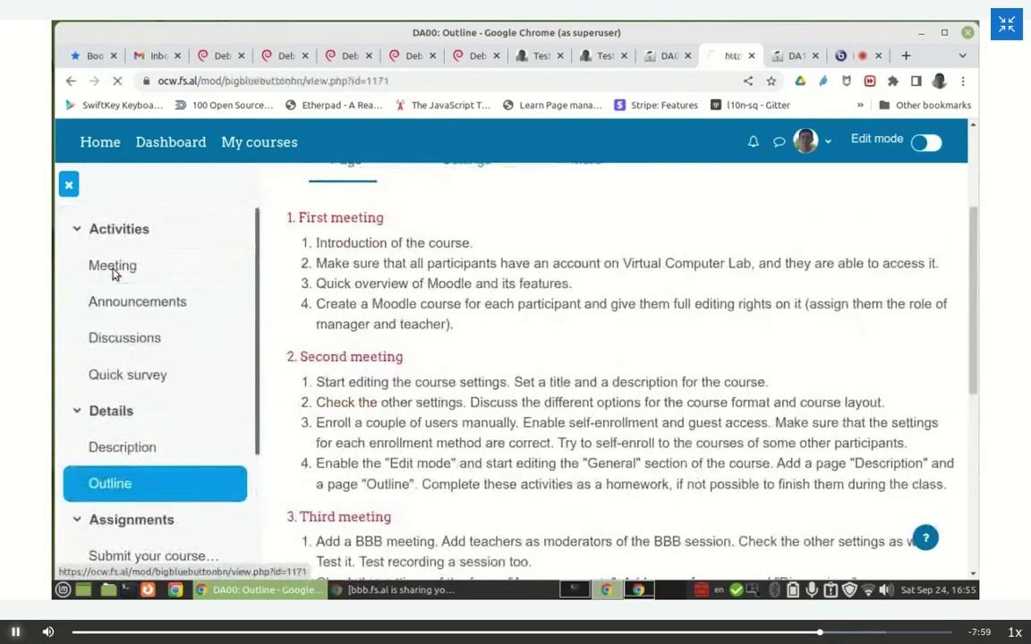
pyautogui.scroll(-3, 520, 326)
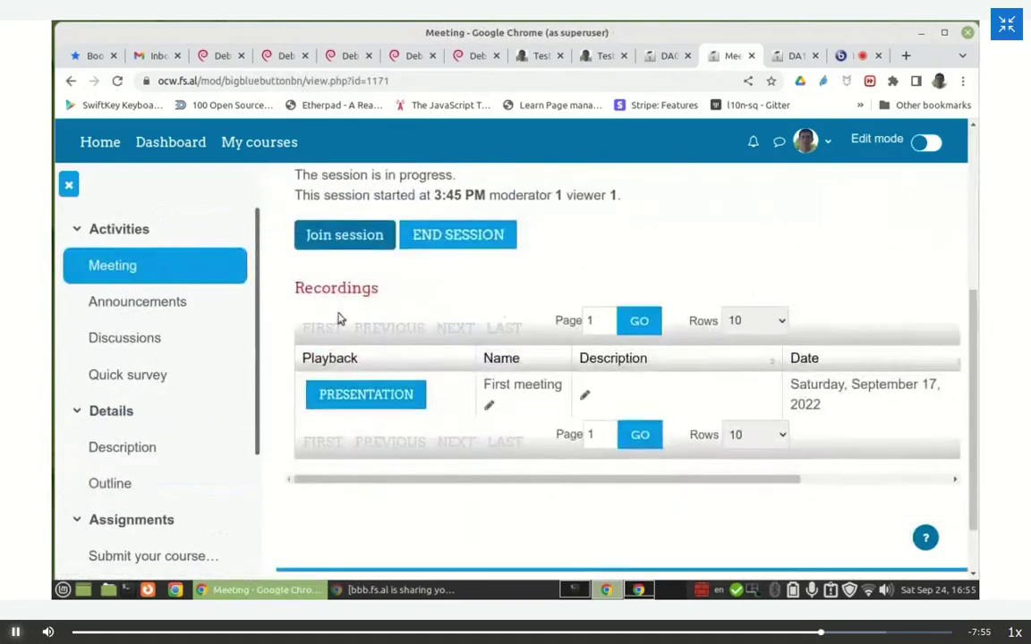
pyautogui.scroll(1, 385, 394)
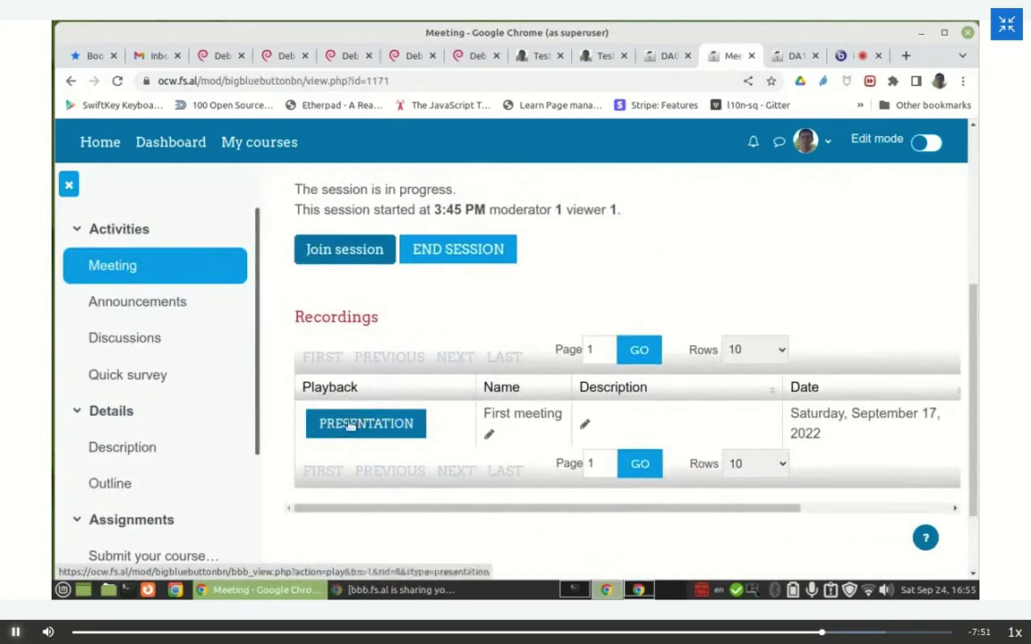
pyautogui.click(352, 425)
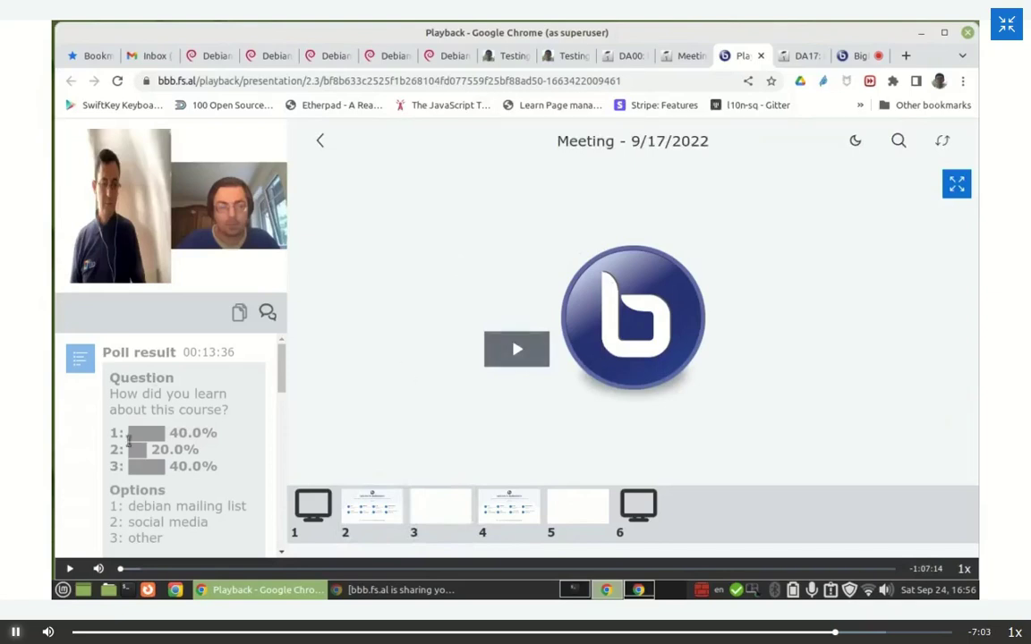
# Step: Look through the poll results and chat messages shown beside the meeting recording
pyautogui.scroll(-3, 263, 376)
pyautogui.scroll(-4, 246, 380)
pyautogui.scroll(7, 269, 383)
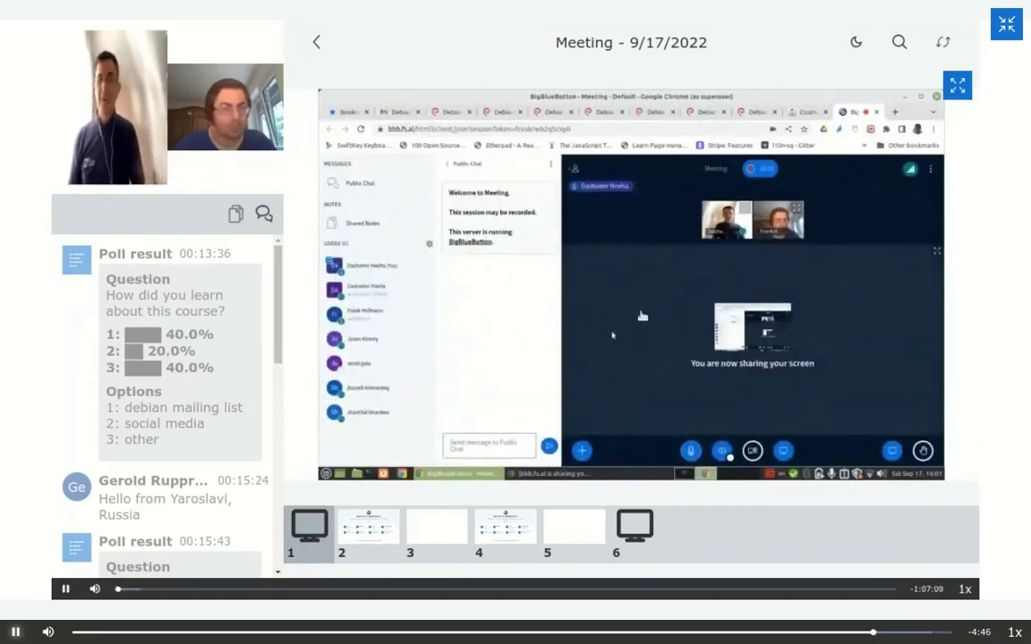
# Step: View the recording's shared screen and the swapped-in webcams enlarged one after the other, and restore the original layout
pyautogui.click(958, 85)
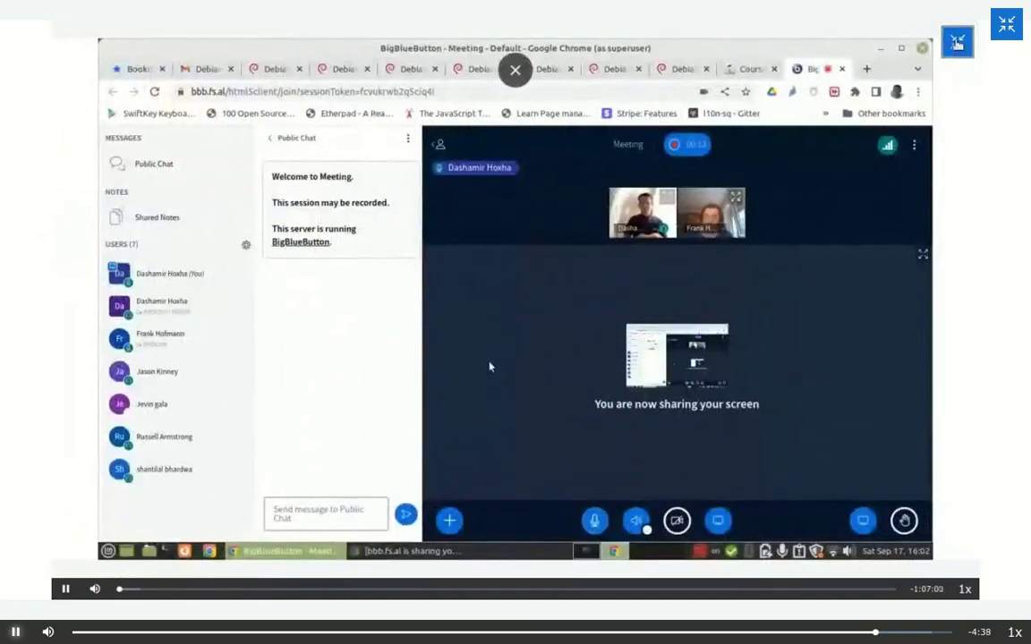
pyautogui.click(957, 41)
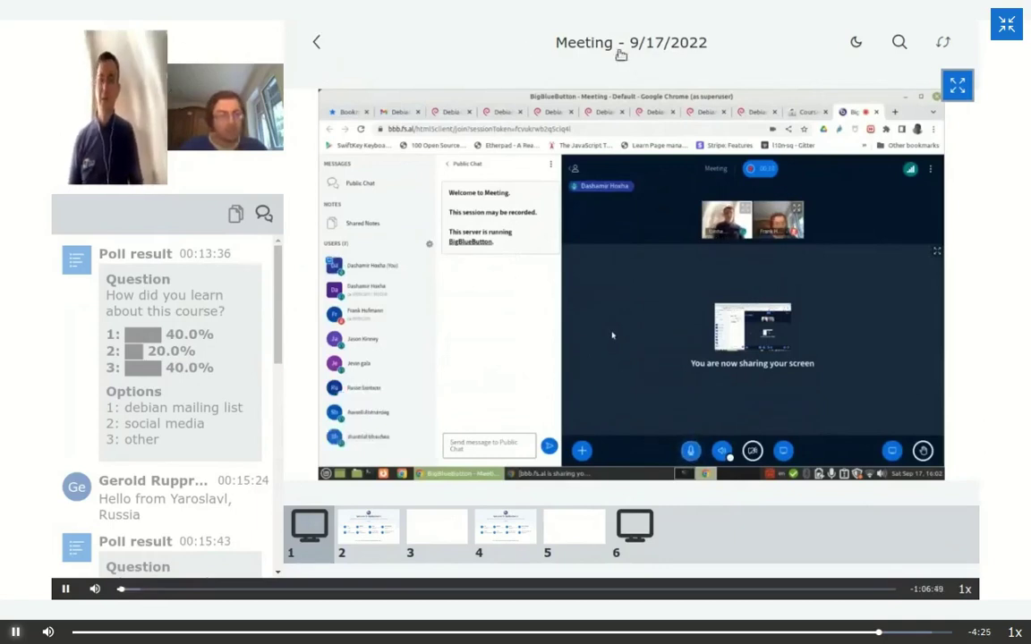
pyautogui.click(943, 42)
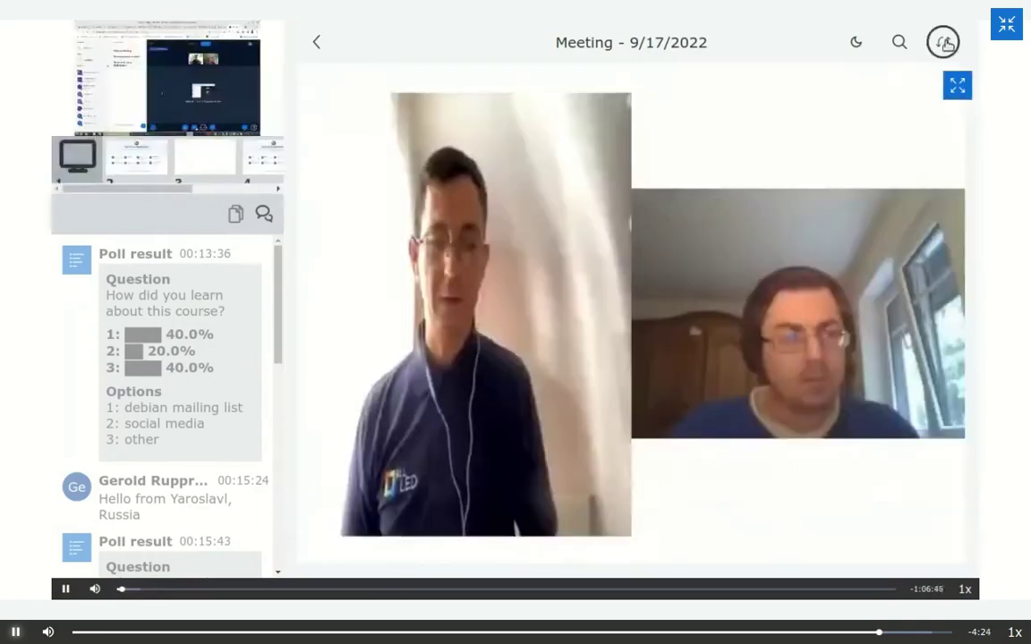
pyautogui.click(958, 85)
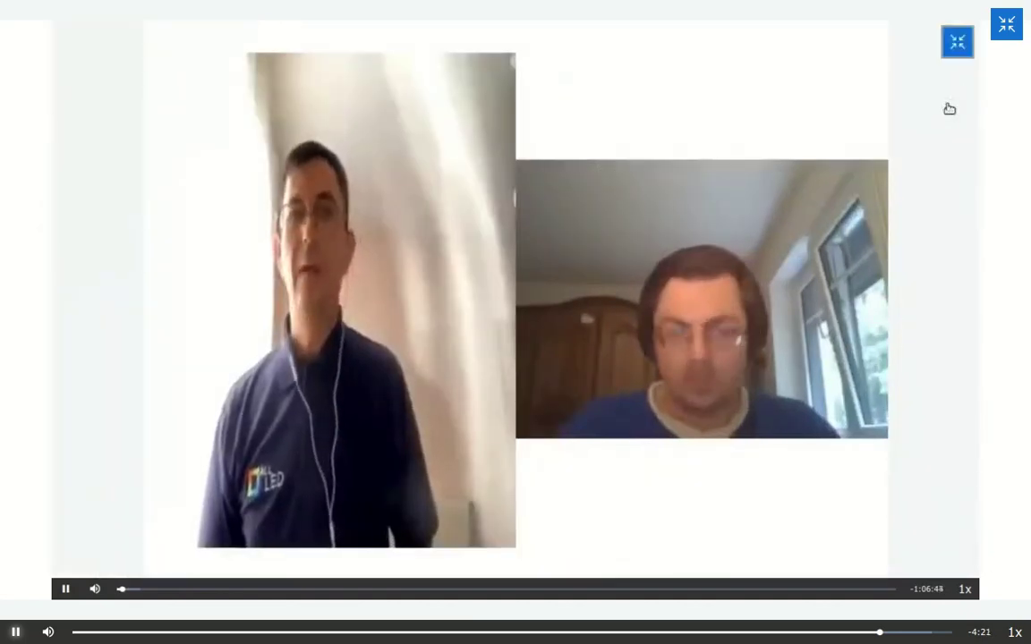
pyautogui.click(957, 42)
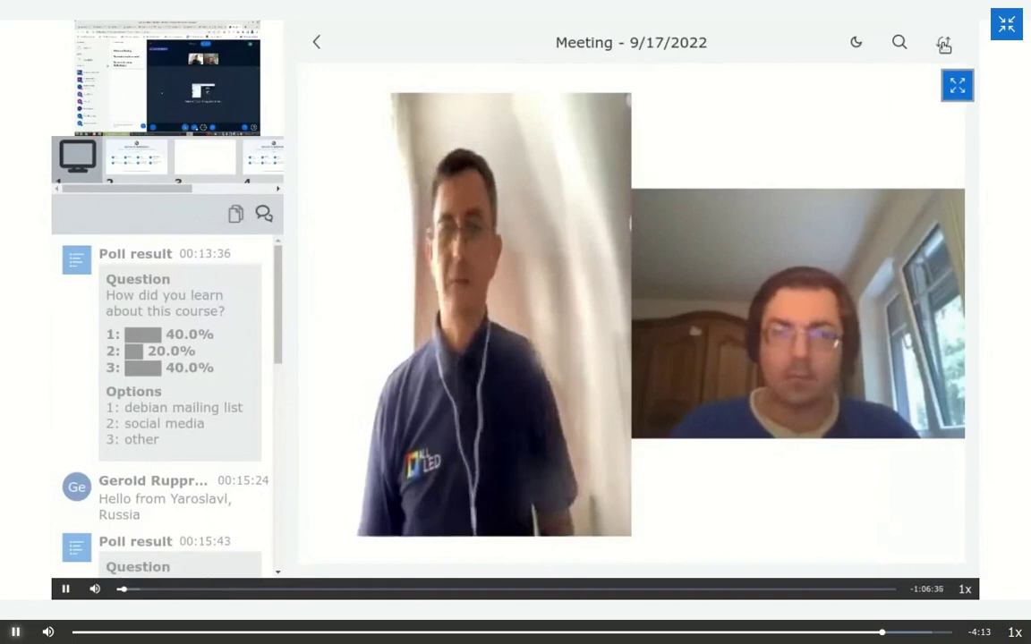
pyautogui.click(944, 43)
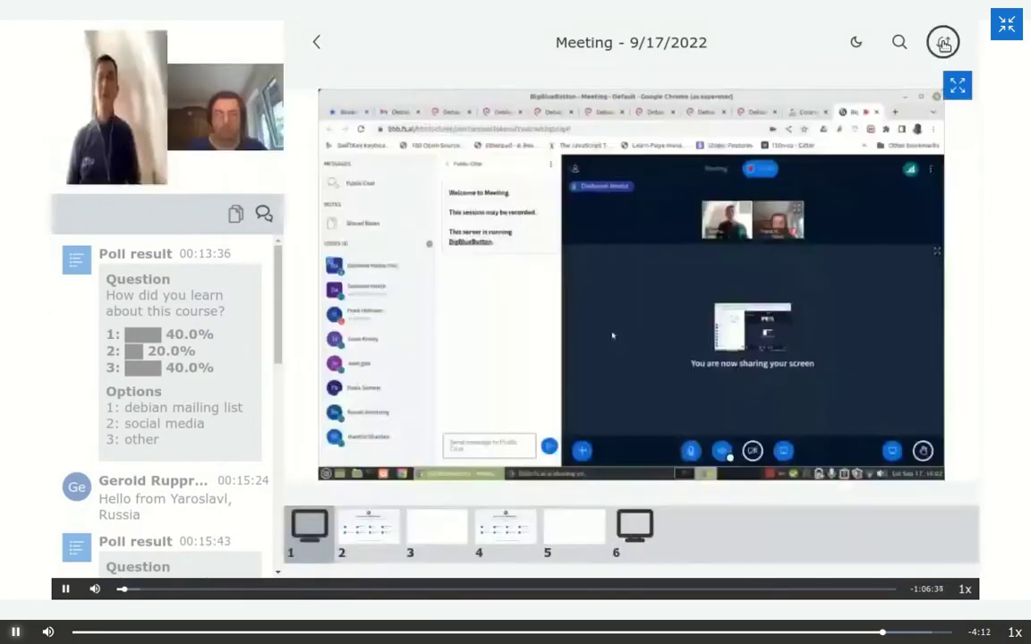
# Step: Jump ahead in the recording to the part where the Outline page is shared, and view the shared screen enlarged
pyautogui.click(345, 589)
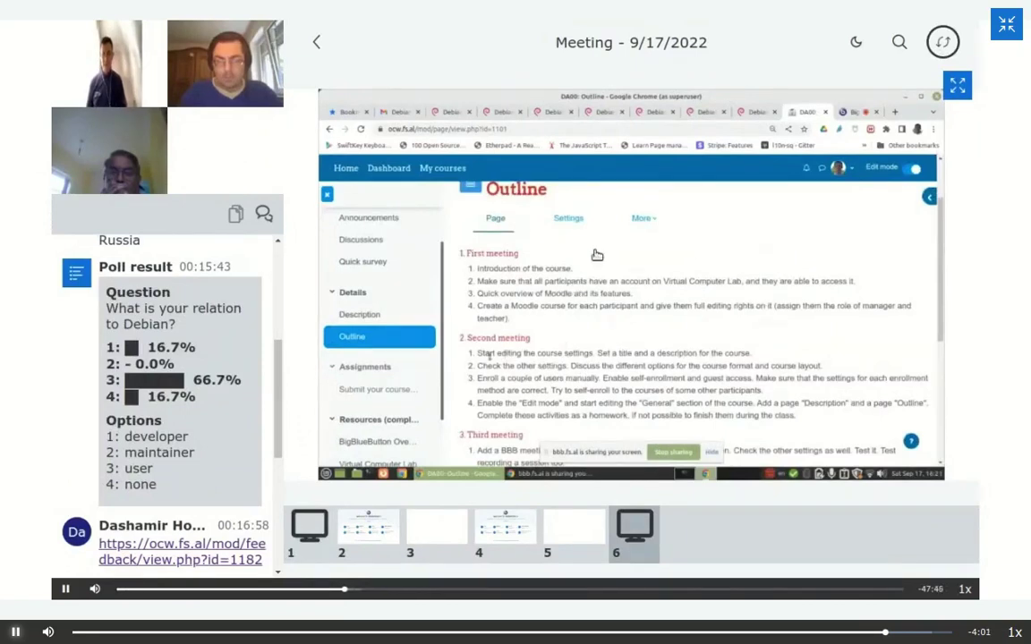
pyautogui.click(958, 84)
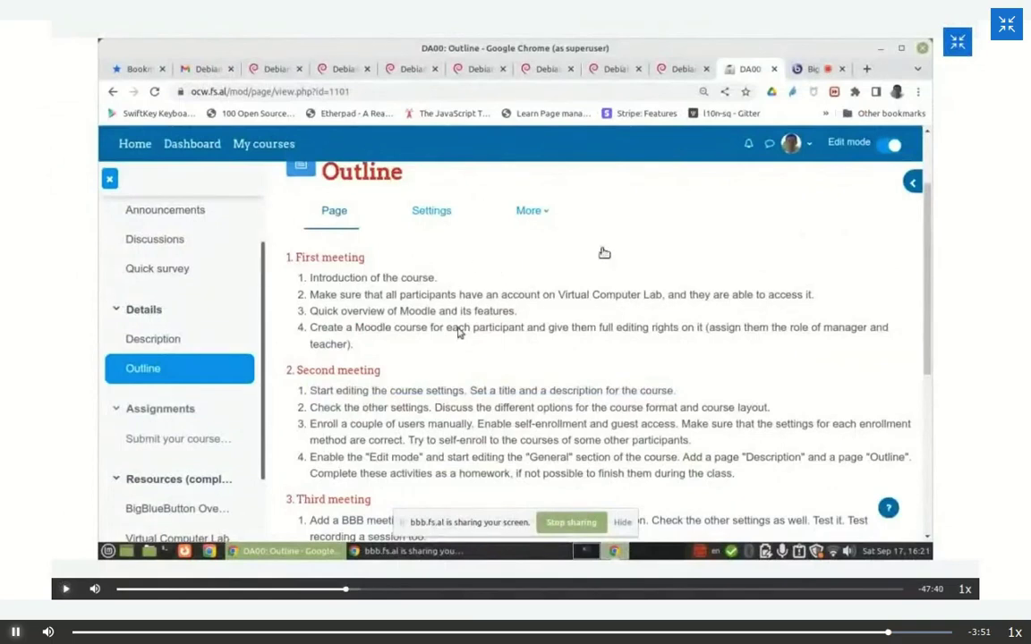
# Step: Swap the webcams with the shared screen, view them enlarged and back at normal size, and leave the browser's full-screen mode
pyautogui.click(957, 42)
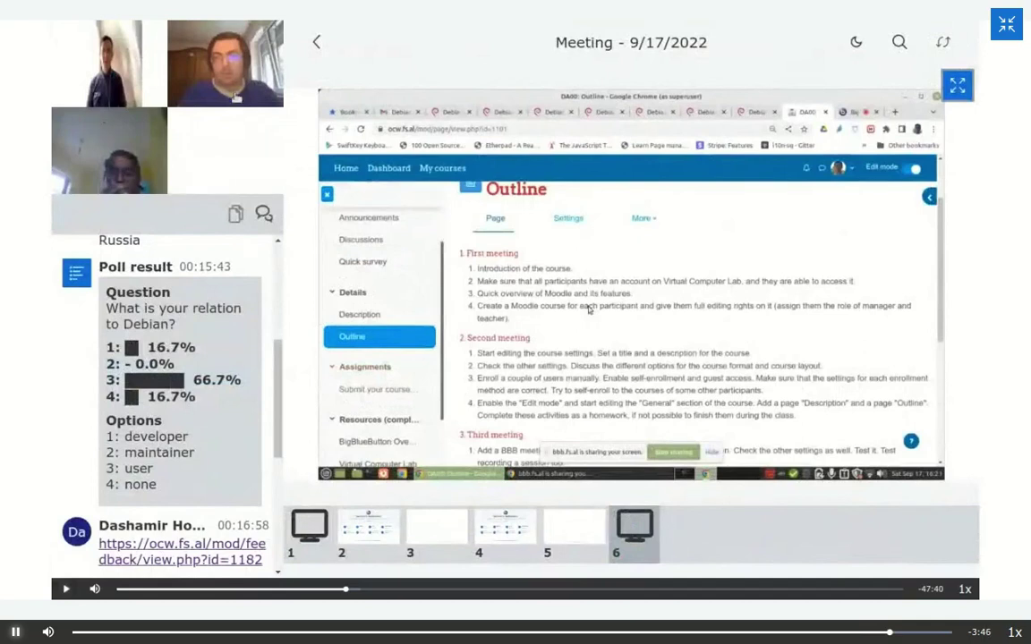
pyautogui.click(942, 45)
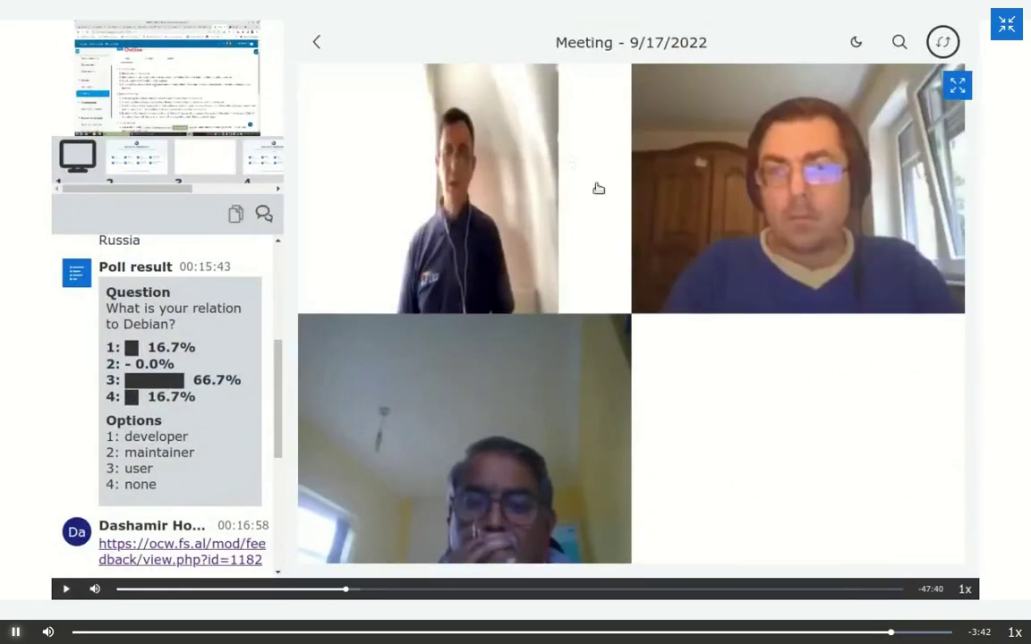
pyautogui.click(956, 85)
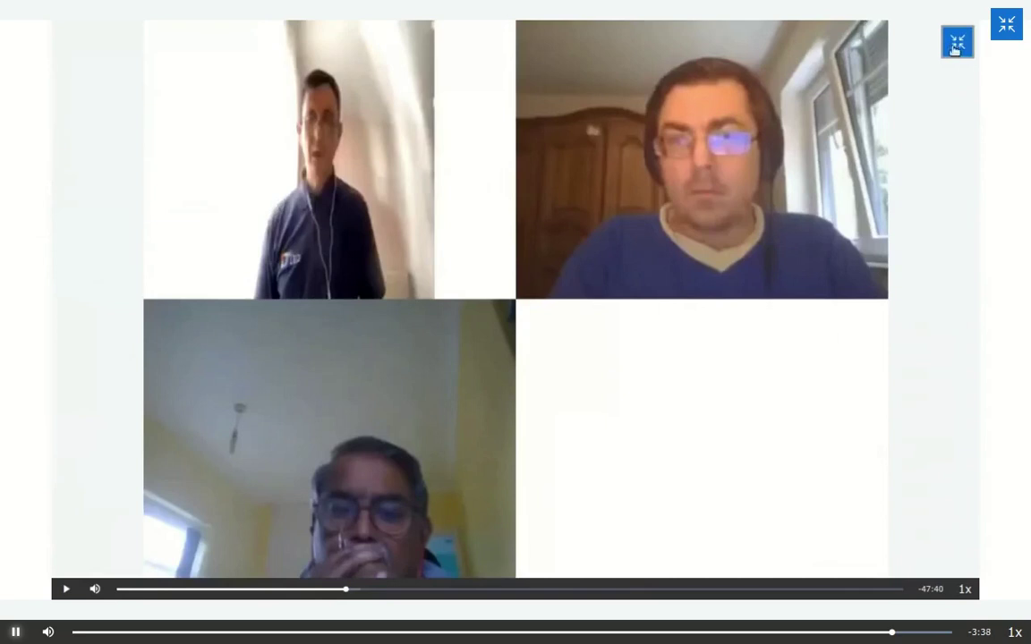
pyautogui.click(957, 45)
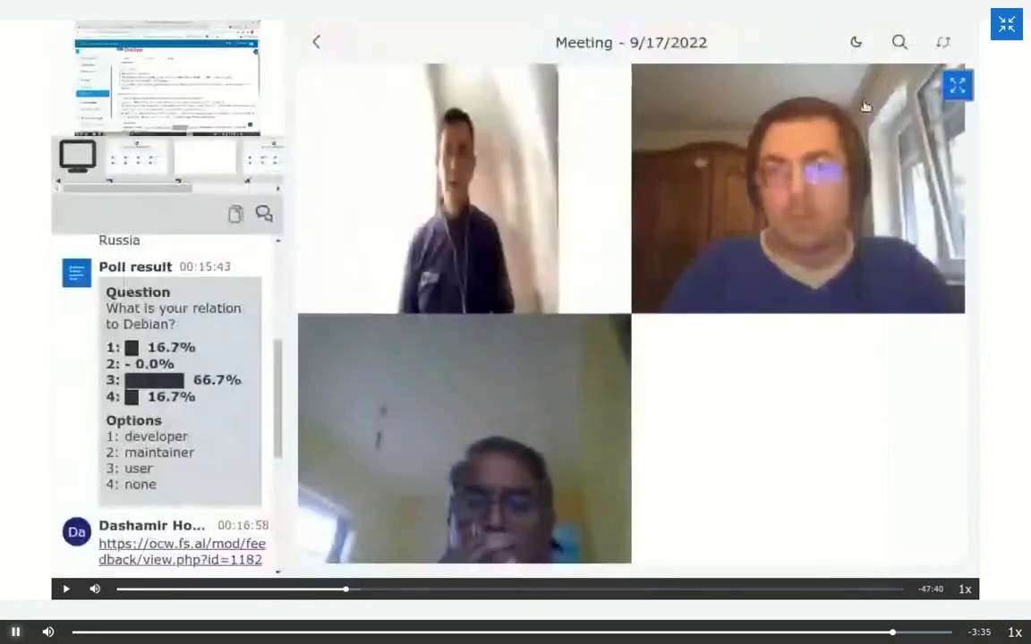
pyautogui.moveTo(518, 39)
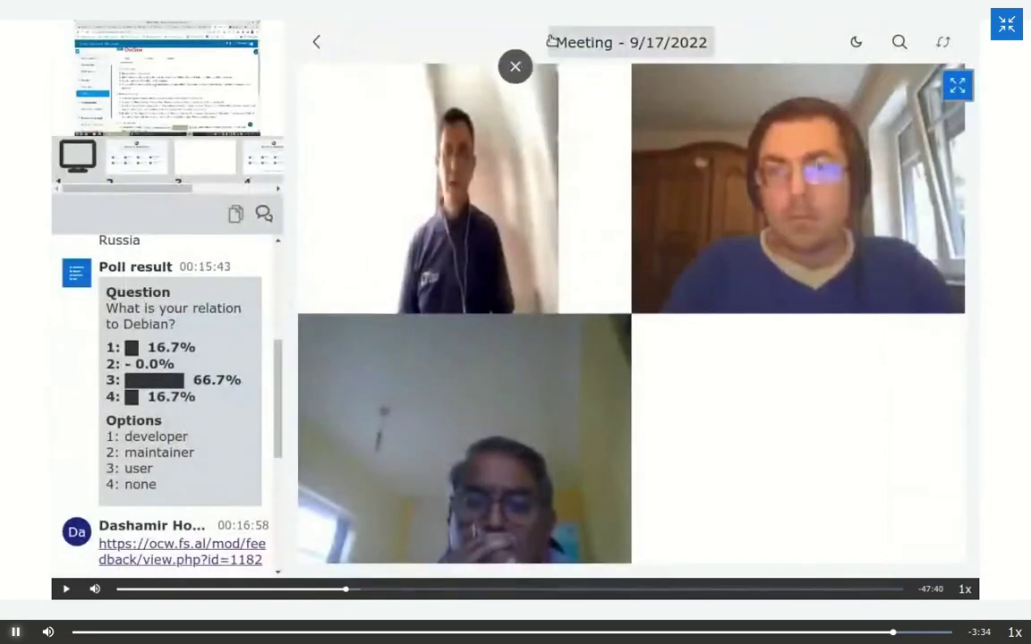
pyautogui.click(516, 65)
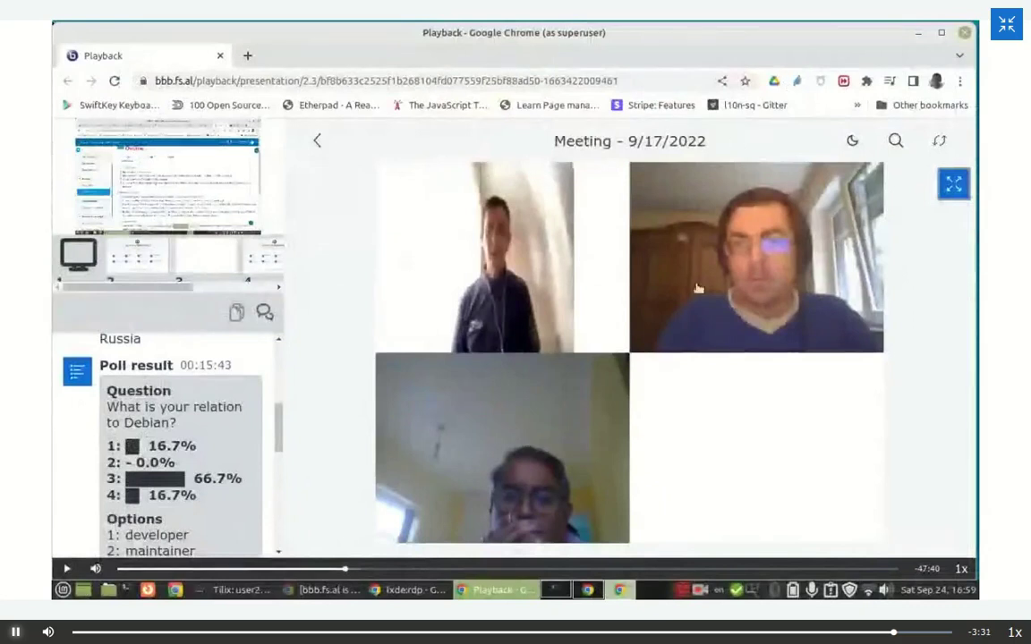
# Step: Finish the running screen recording in Kazam and close the Kazam window
pyautogui.click(705, 591)
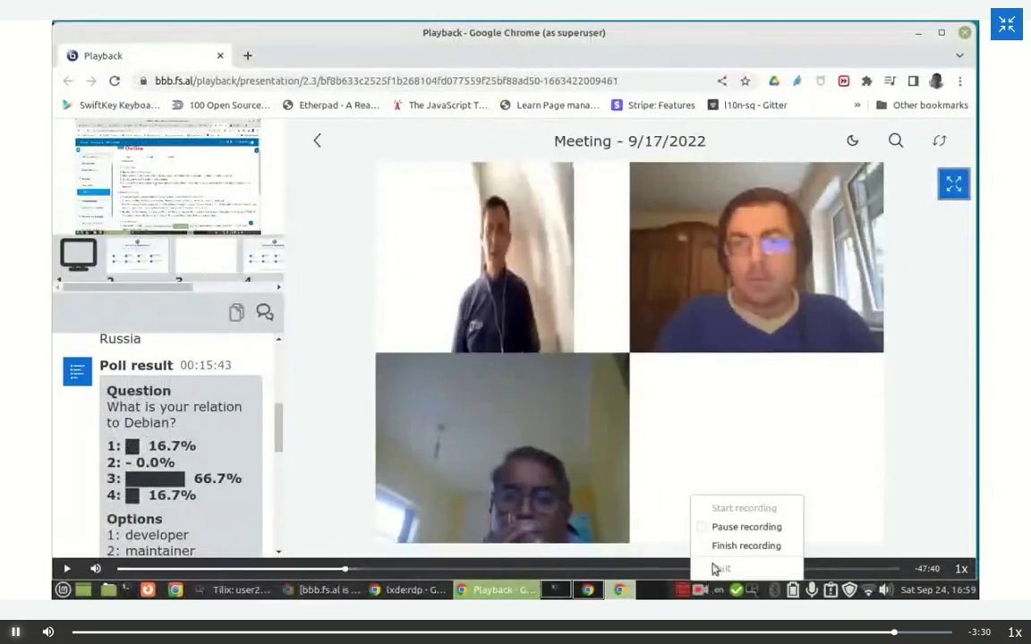
pyautogui.click(734, 546)
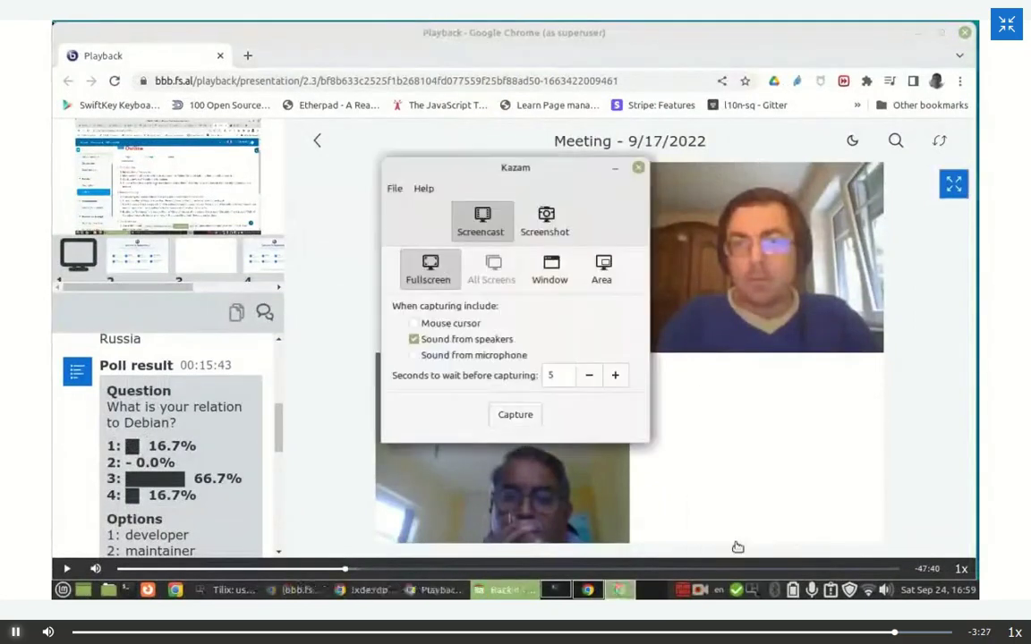
pyautogui.click(637, 166)
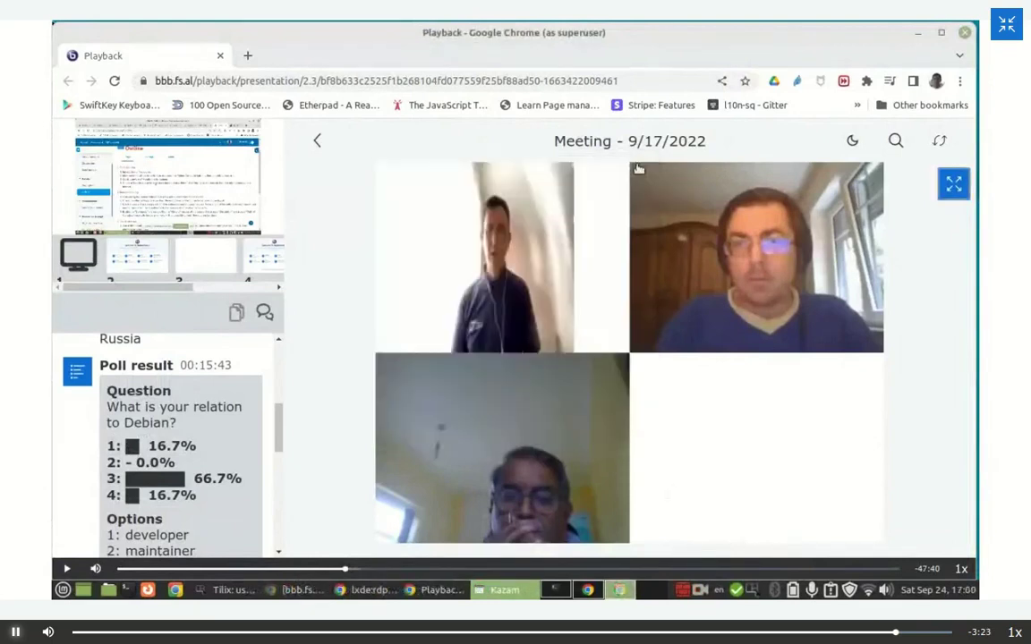